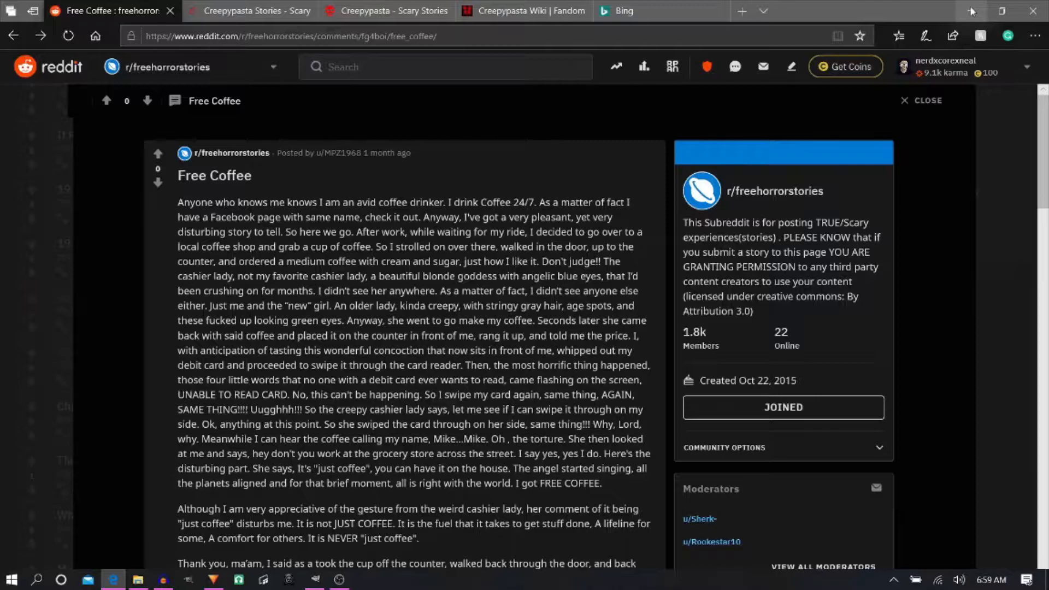
- Look through the open Creepypasta Stories and Creepypasta.com home pages and bring up the Creepypasta Wiki
key(ctrl+Tab)
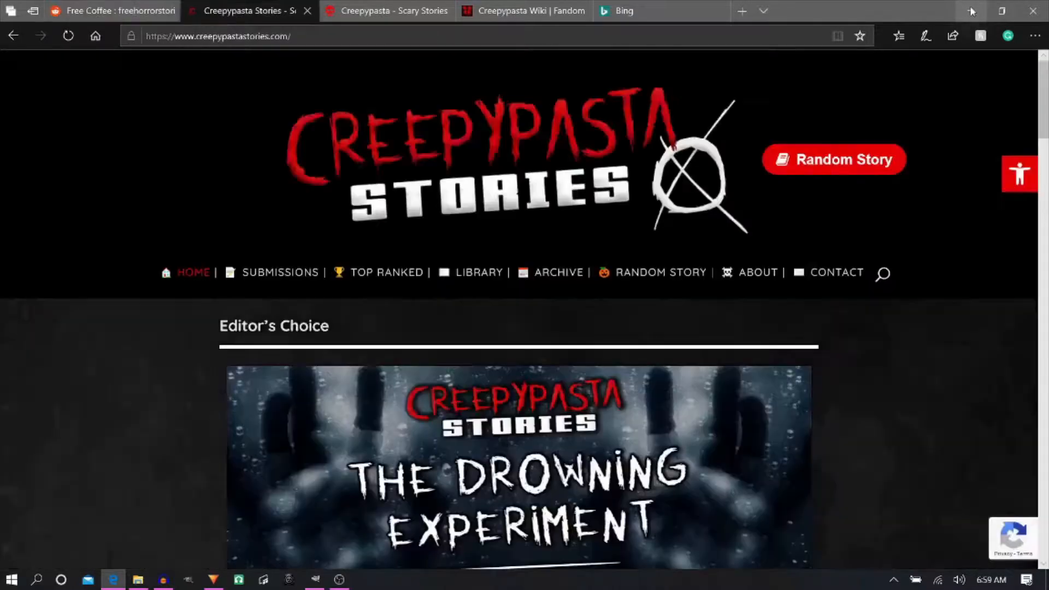
key(ctrl+Tab)
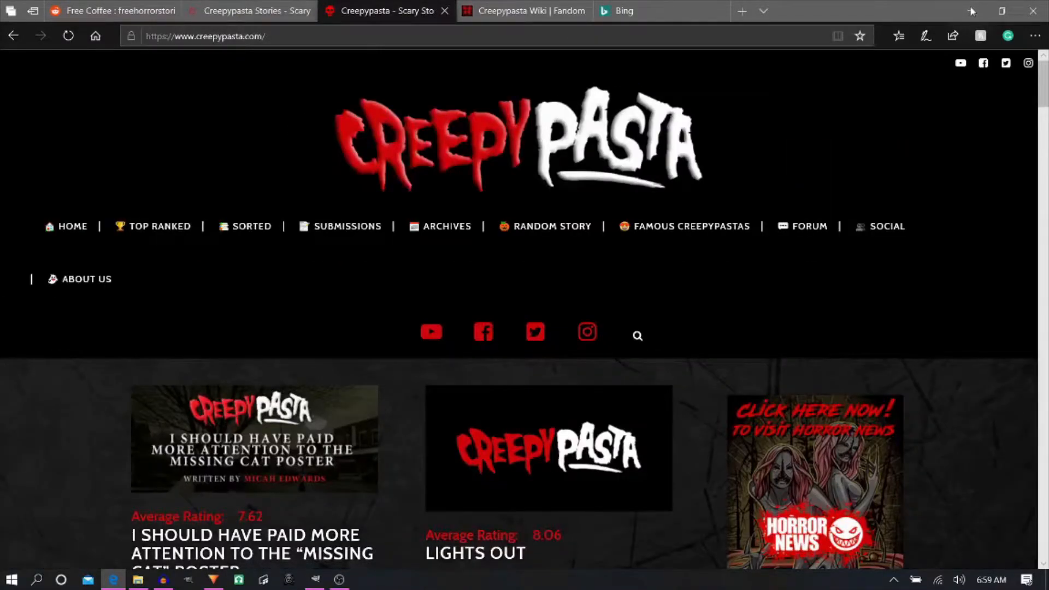
key(ctrl+Tab)
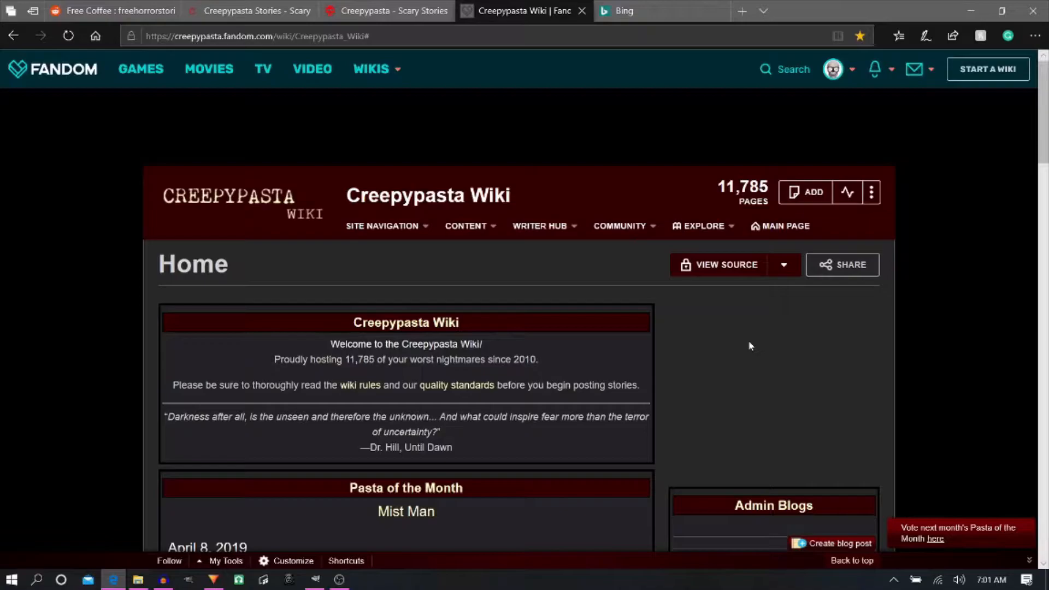
- Open the Classic Creepypastas category from the wiki's Recommended Reading content
mouse_move(494, 233)
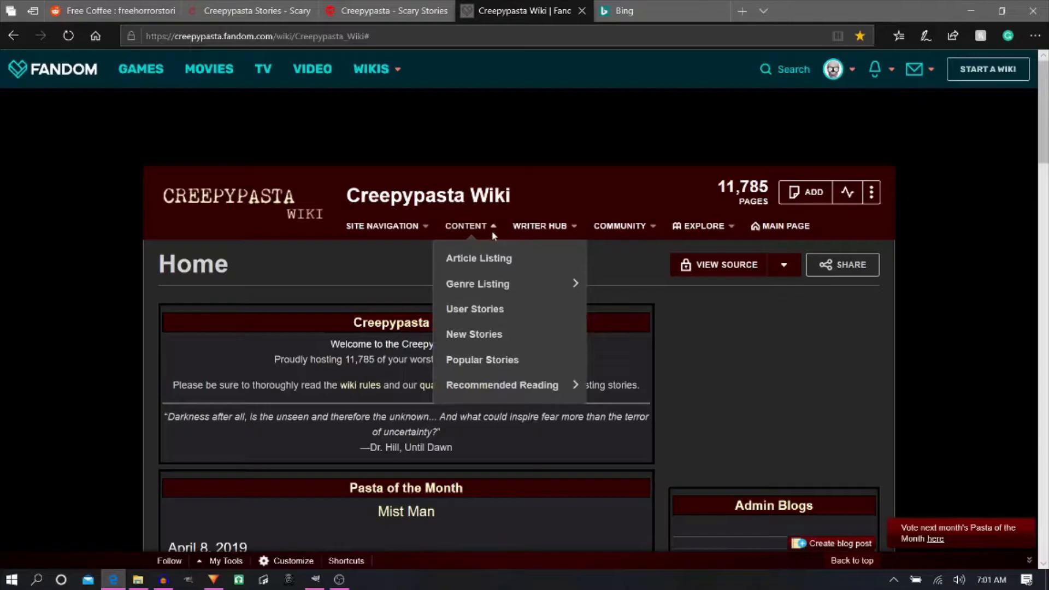
mouse_move(495, 279)
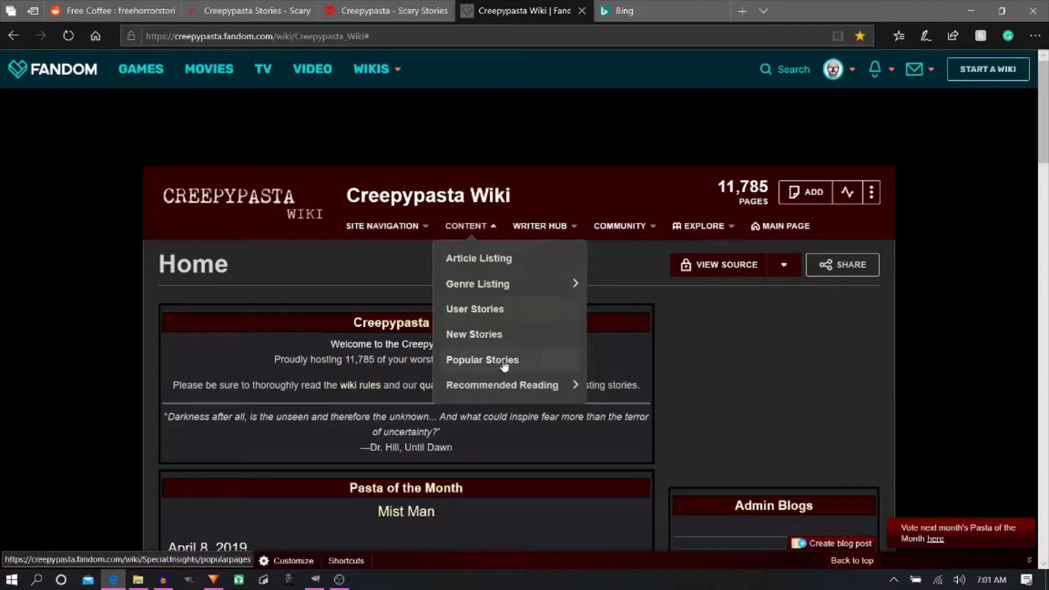
mouse_move(517, 388)
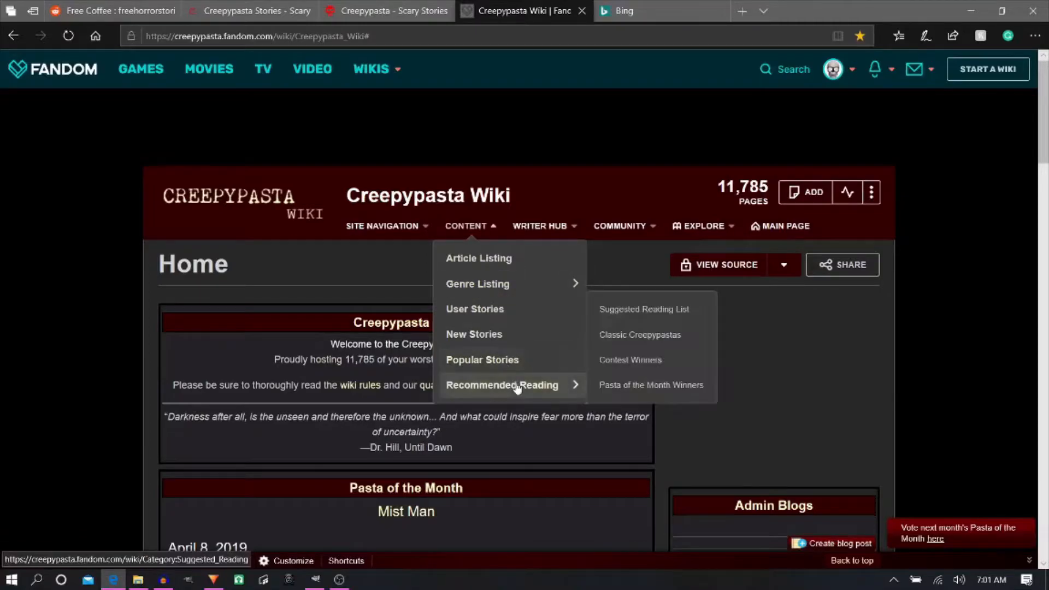
click(646, 344)
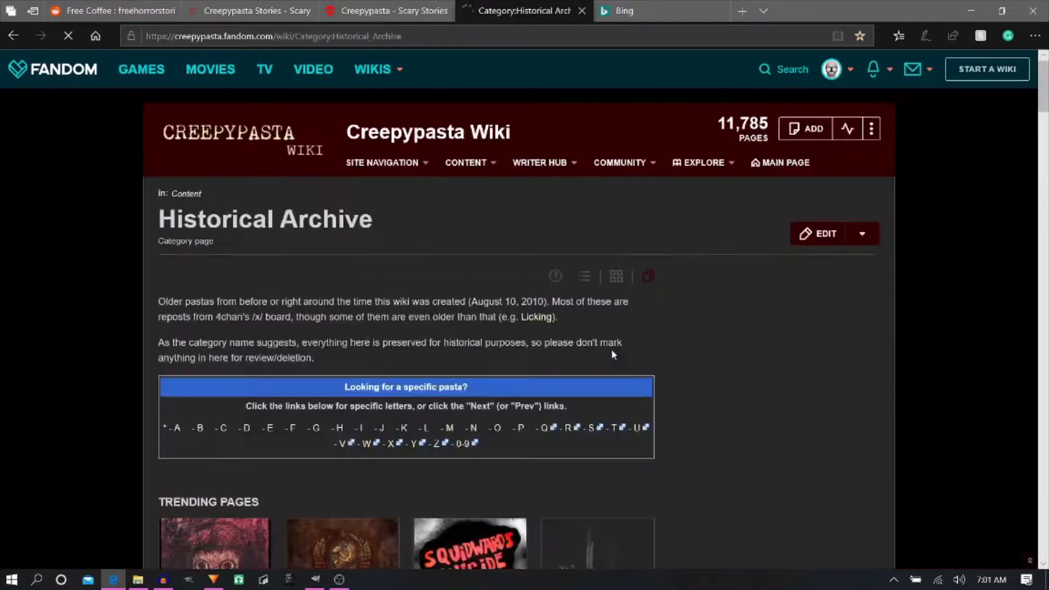
- Find the Herobrine story in the Historical Archive's alphabetical listing and open it
scroll(374, 386, down, 5)
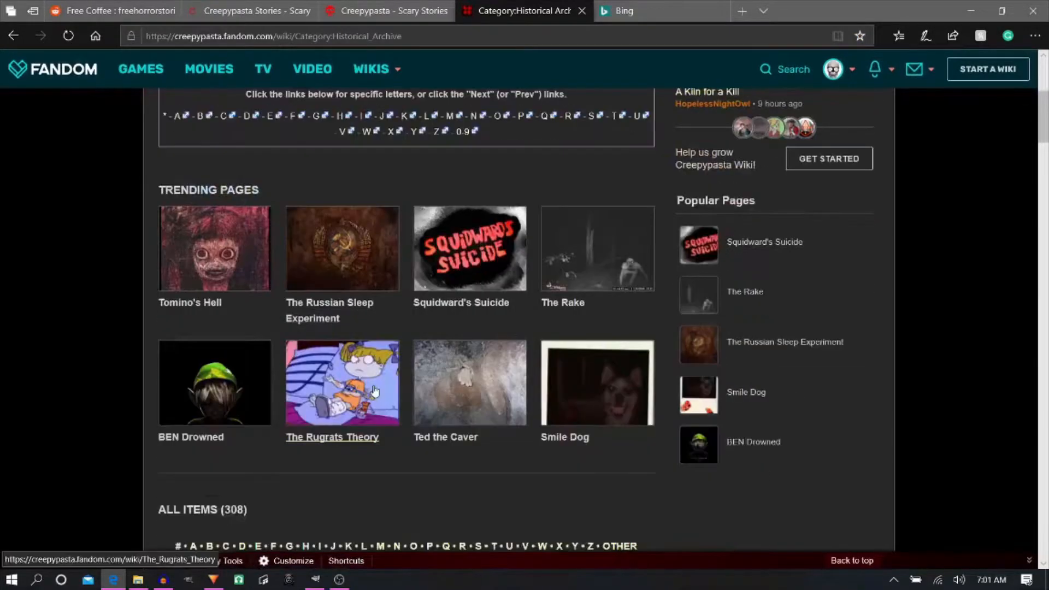
scroll(330, 453, down, 4)
scroll(333, 406, down, 3)
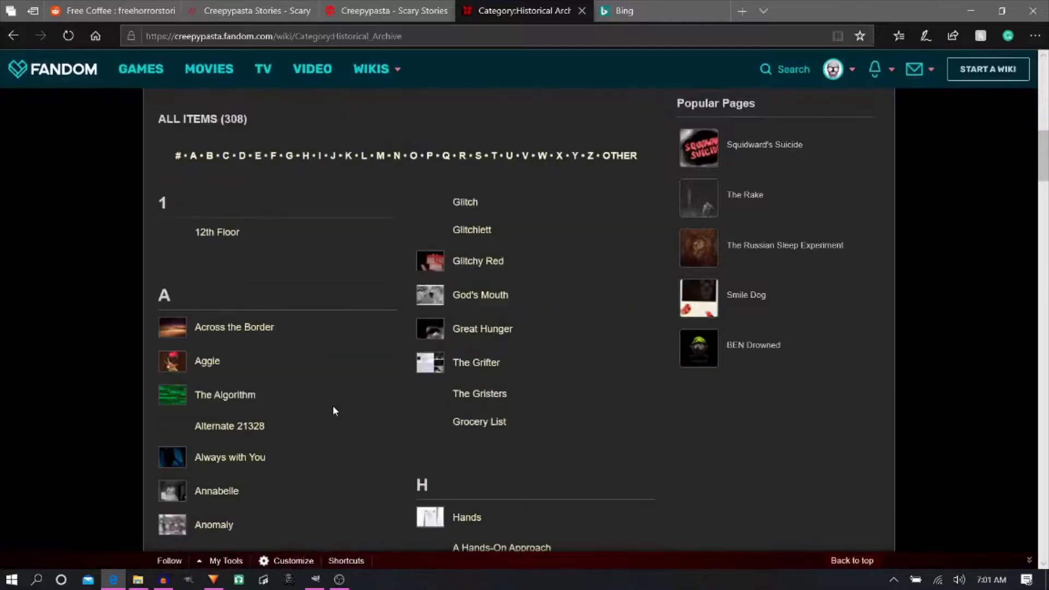
scroll(241, 438, down, 3)
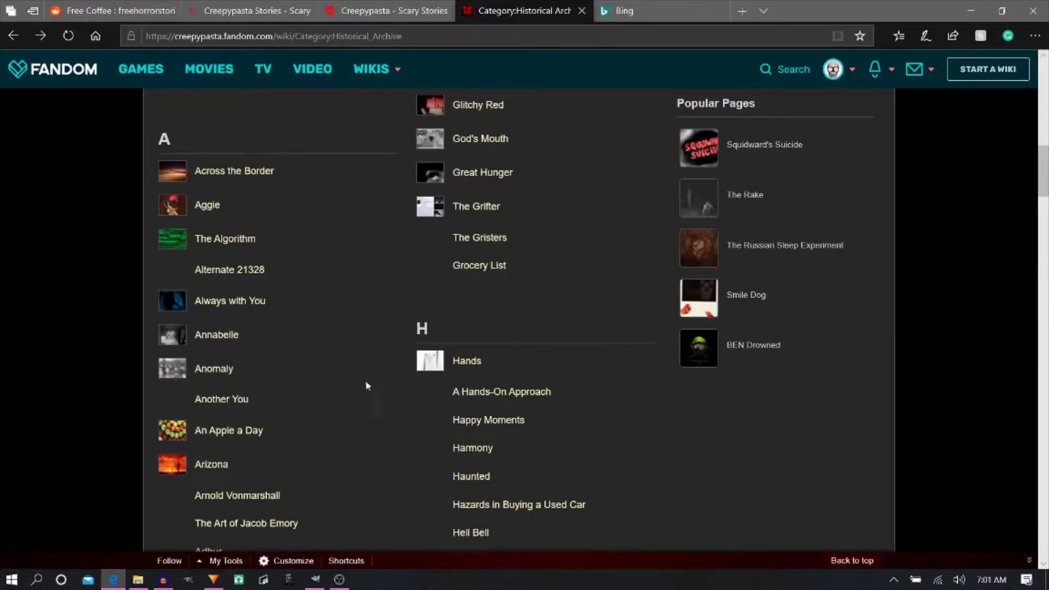
scroll(366, 381, down, 3)
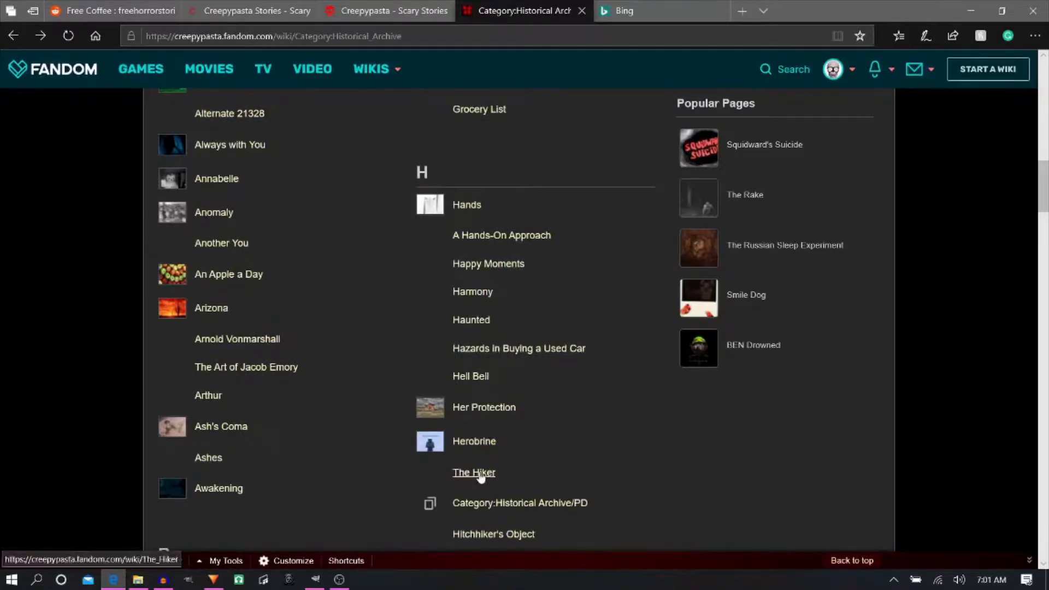
click(479, 447)
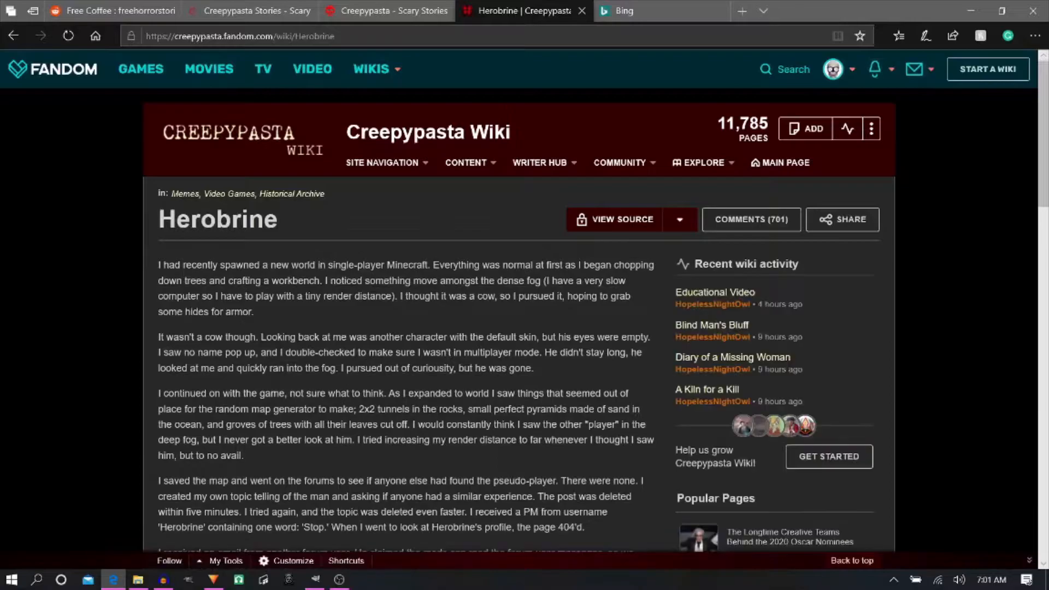
- Locate the license notice beneath the Herobrine story and open its CC-BY-SA licensing page in a separate tab
scroll(375, 282, down, 6)
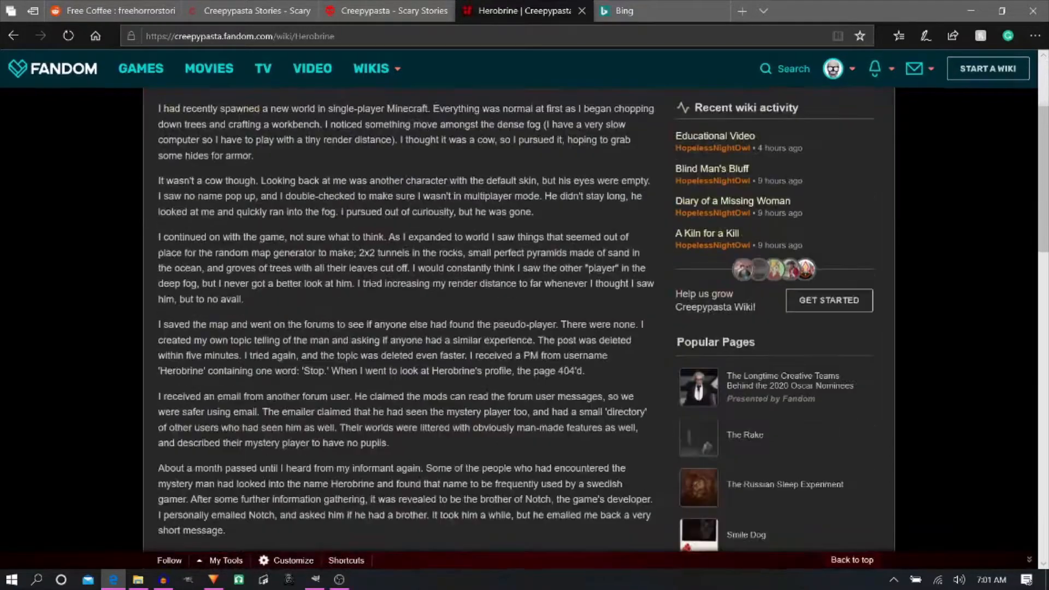
scroll(374, 282, down, 12)
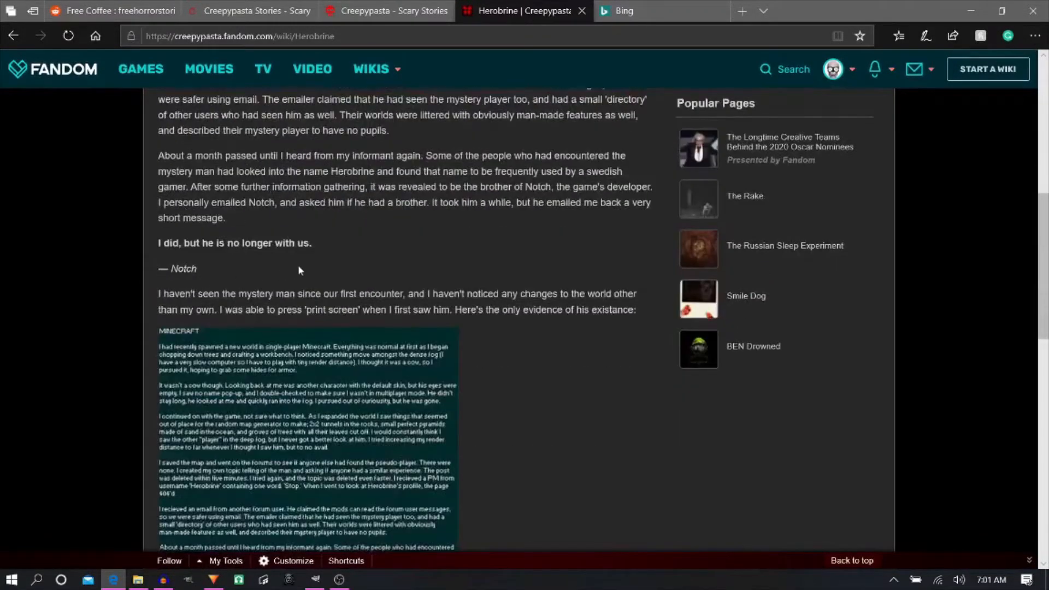
scroll(331, 273, down, 3)
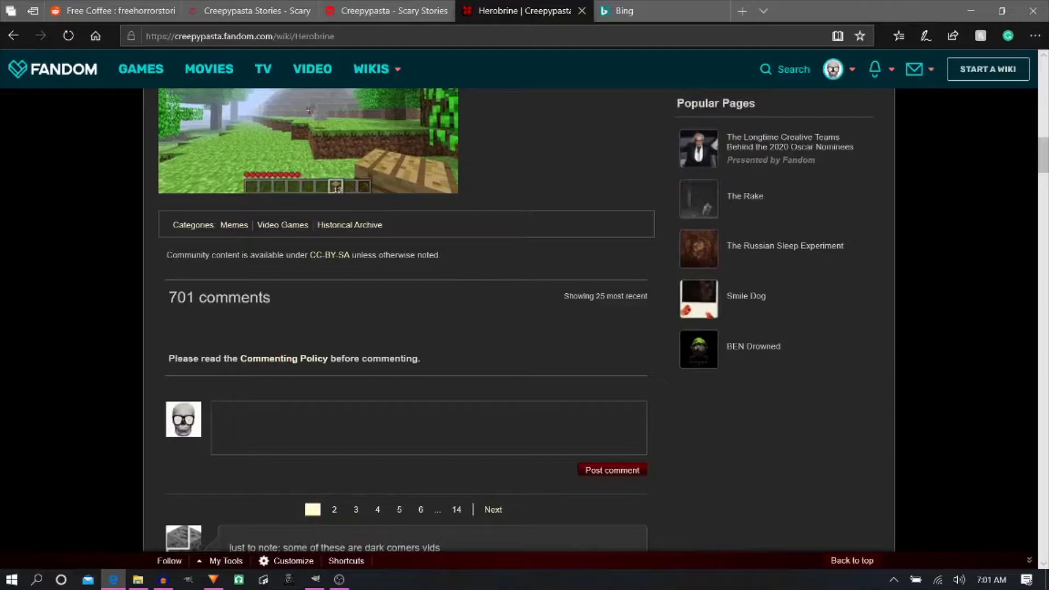
drag(167, 255, 198, 258)
click(247, 266)
middle_click(332, 256)
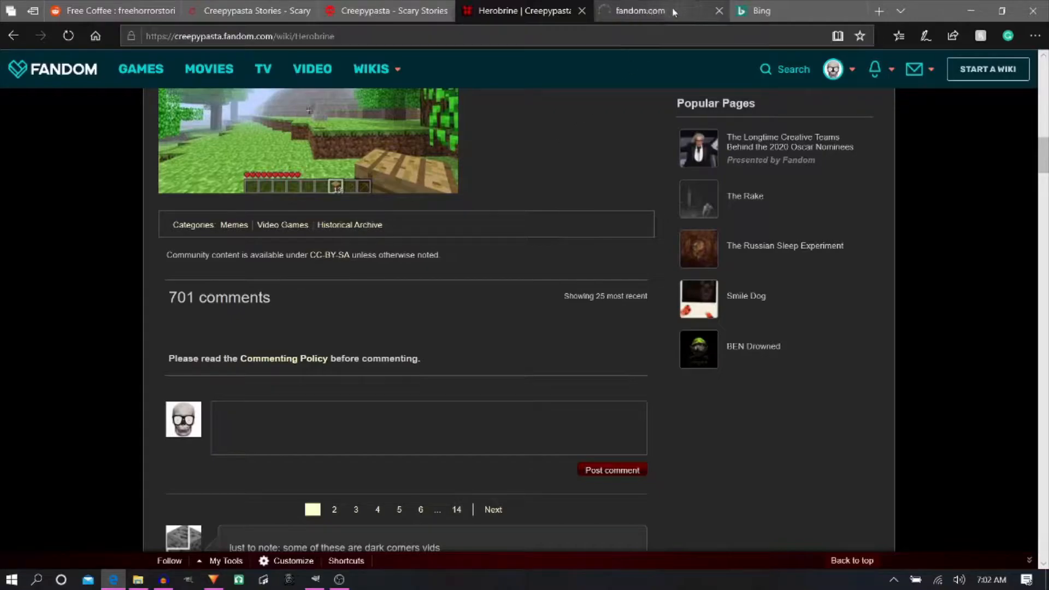
click(674, 12)
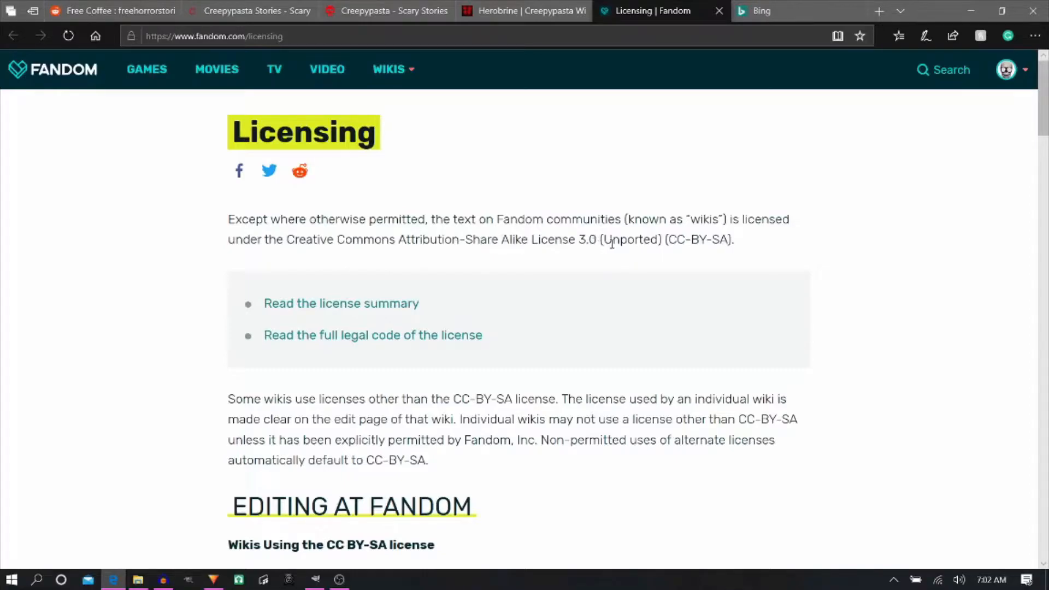
- Open the license summary in a separate tab and read its permitted uses and its attribution and ShareAlike terms
middle_click(345, 305)
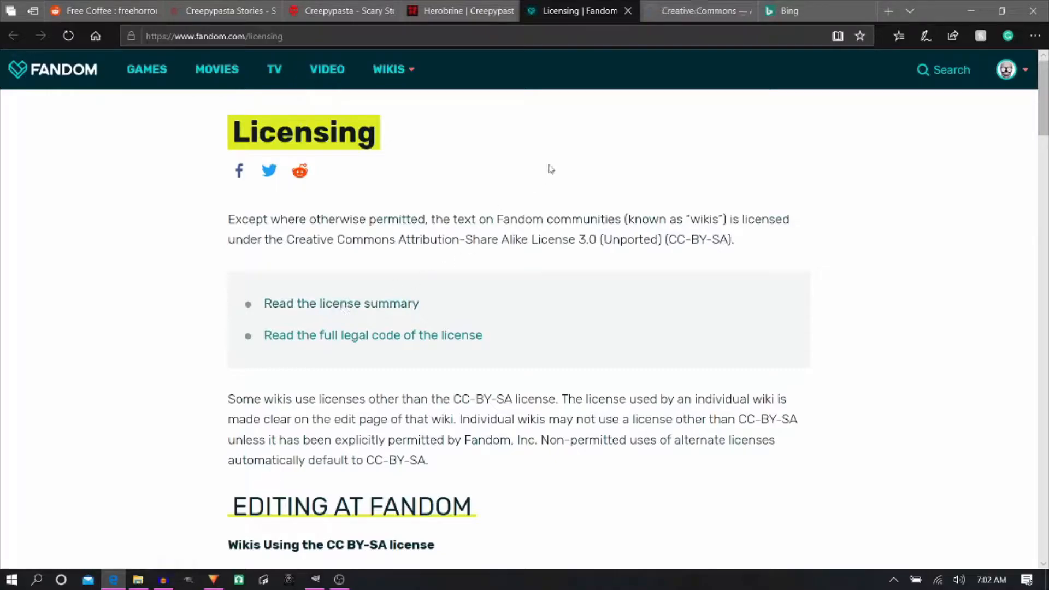
click(703, 15)
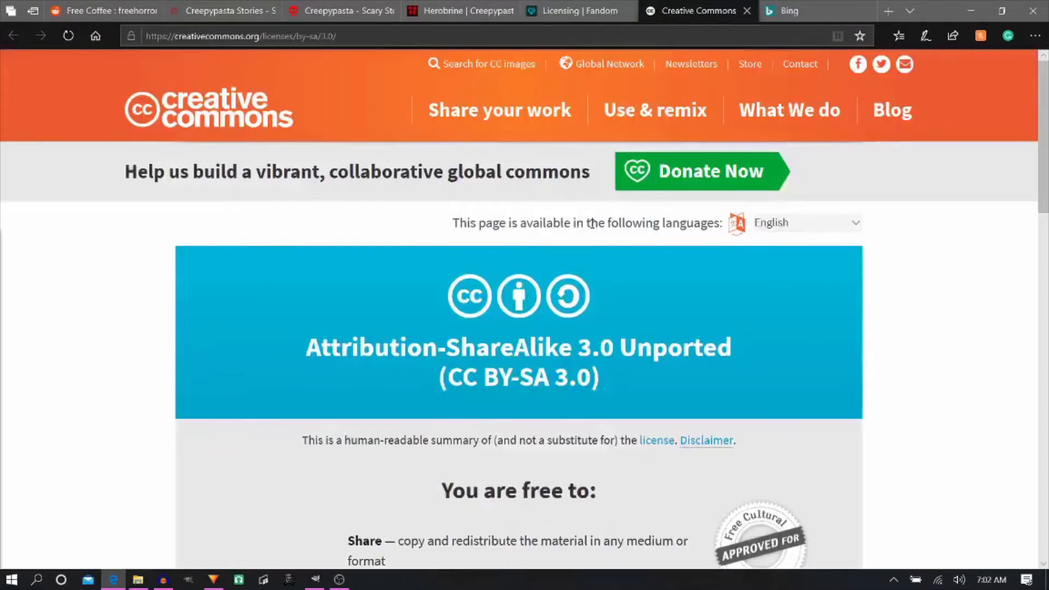
scroll(515, 367, down, 7)
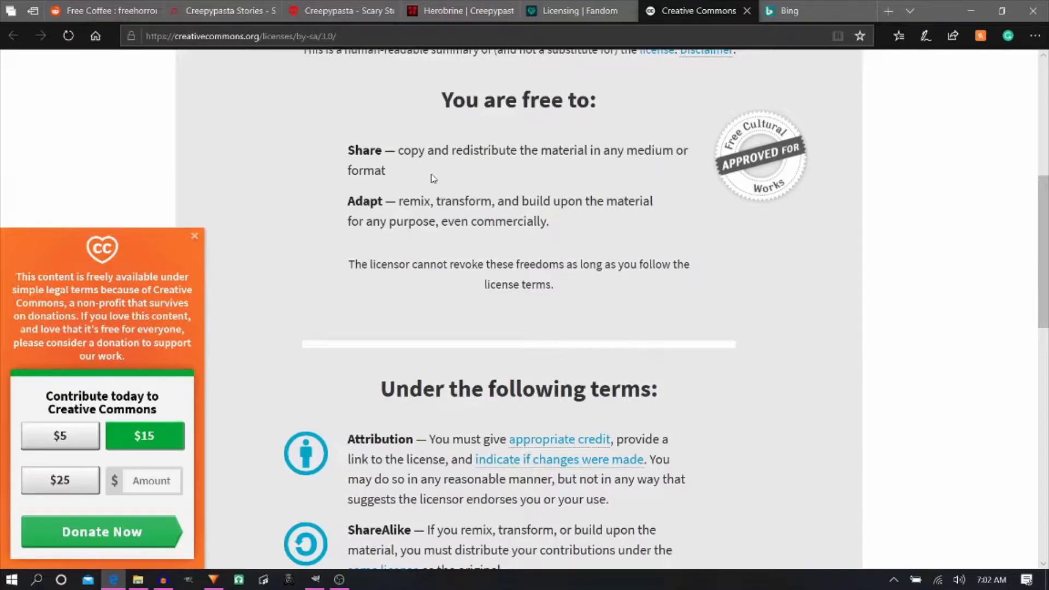
scroll(433, 178, down, 4)
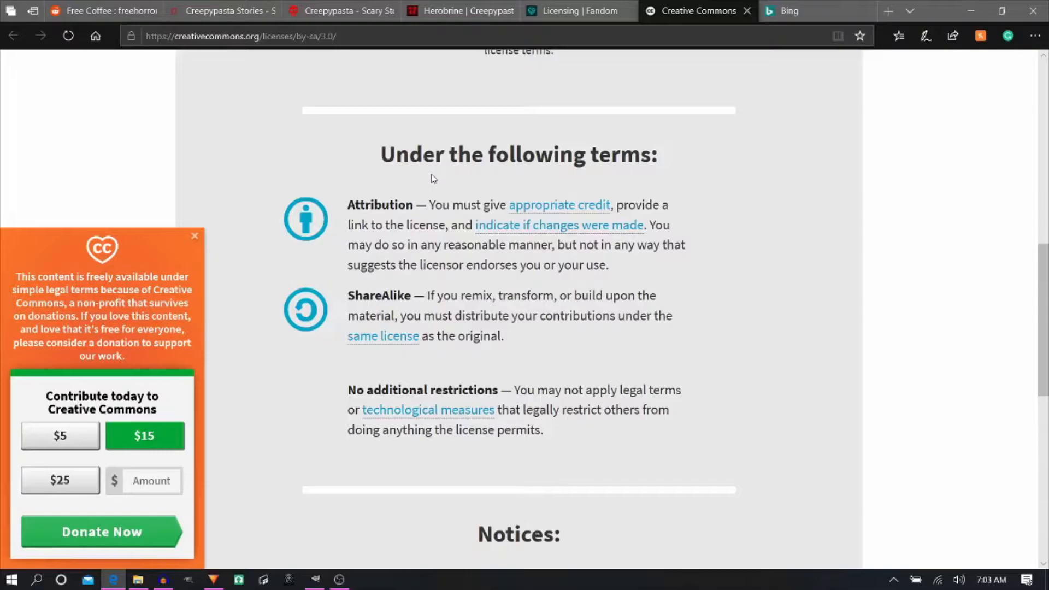
scroll(432, 180, up, 4)
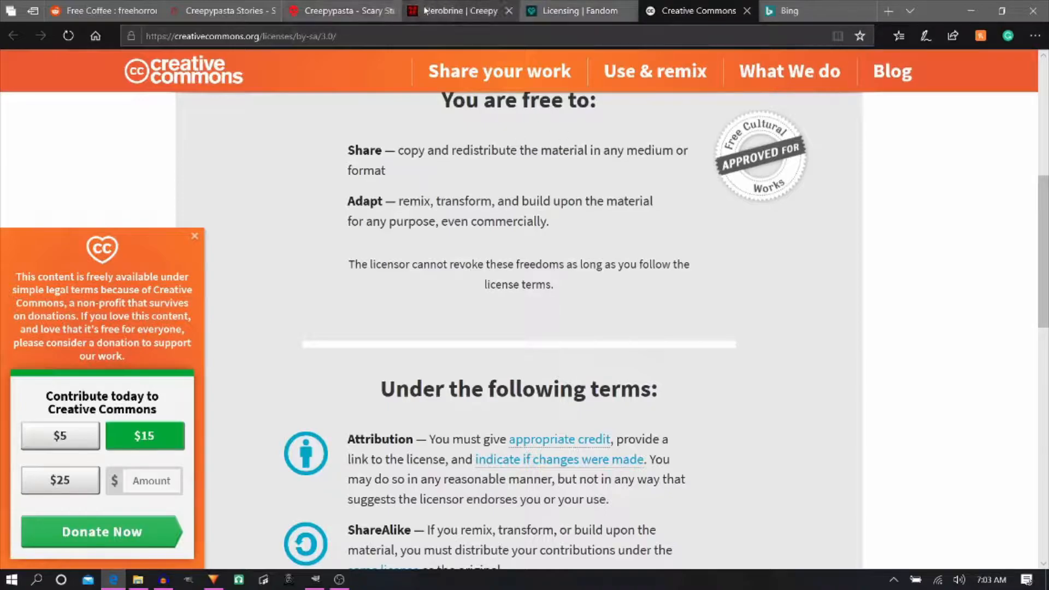
- Return to the Herobrine story and review it from its title down to the license notice and comments
click(575, 9)
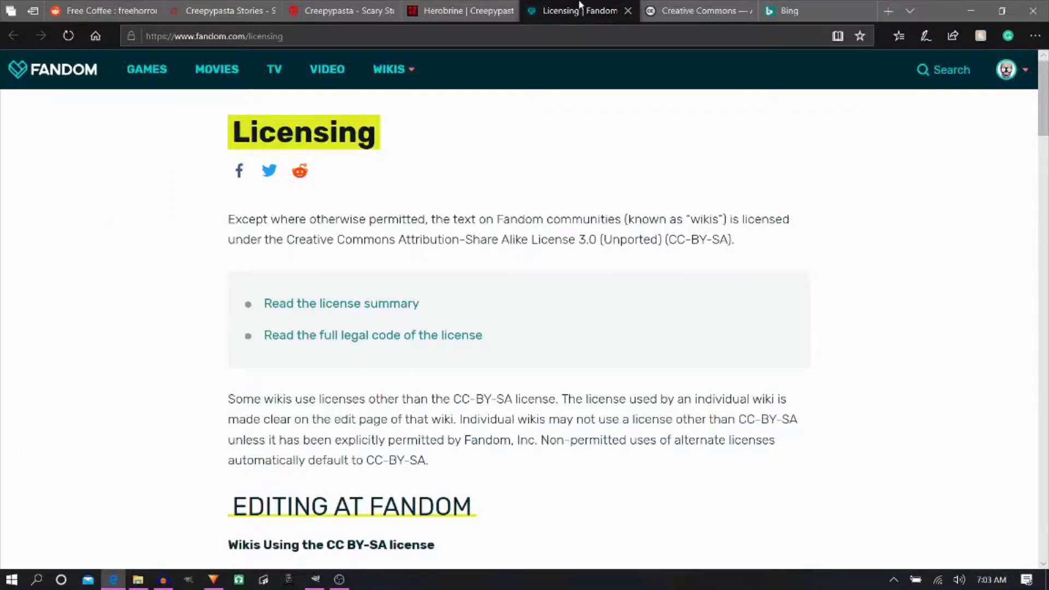
click(327, 10)
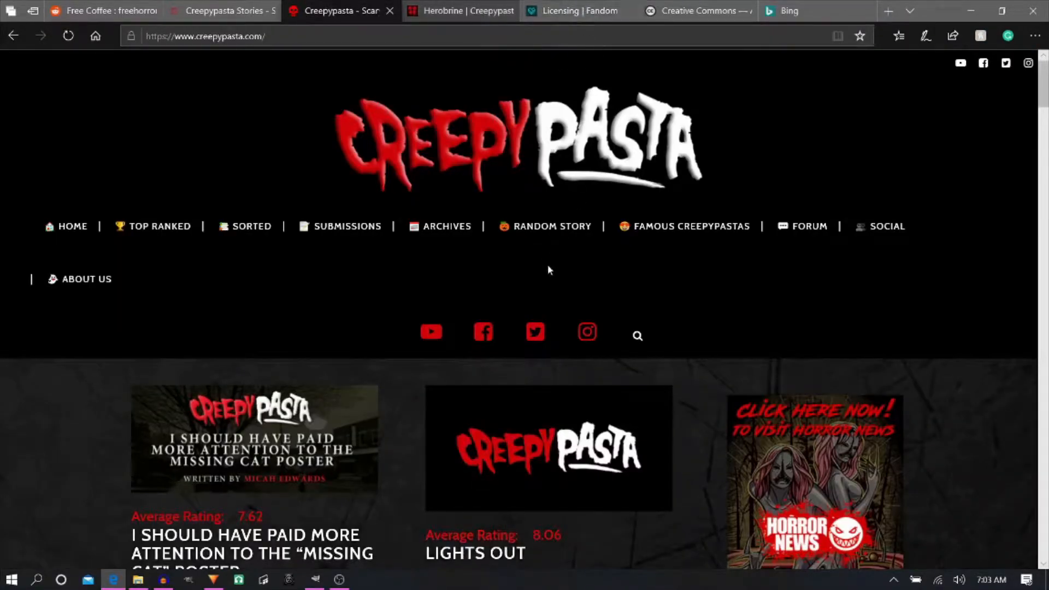
click(576, 13)
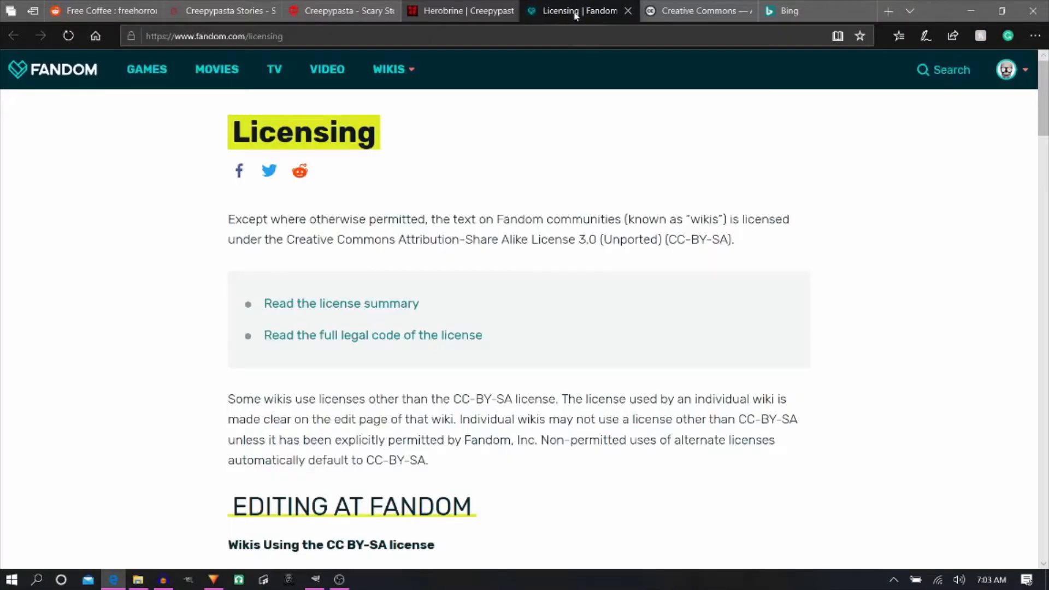
click(471, 11)
scroll(512, 237, up, 5)
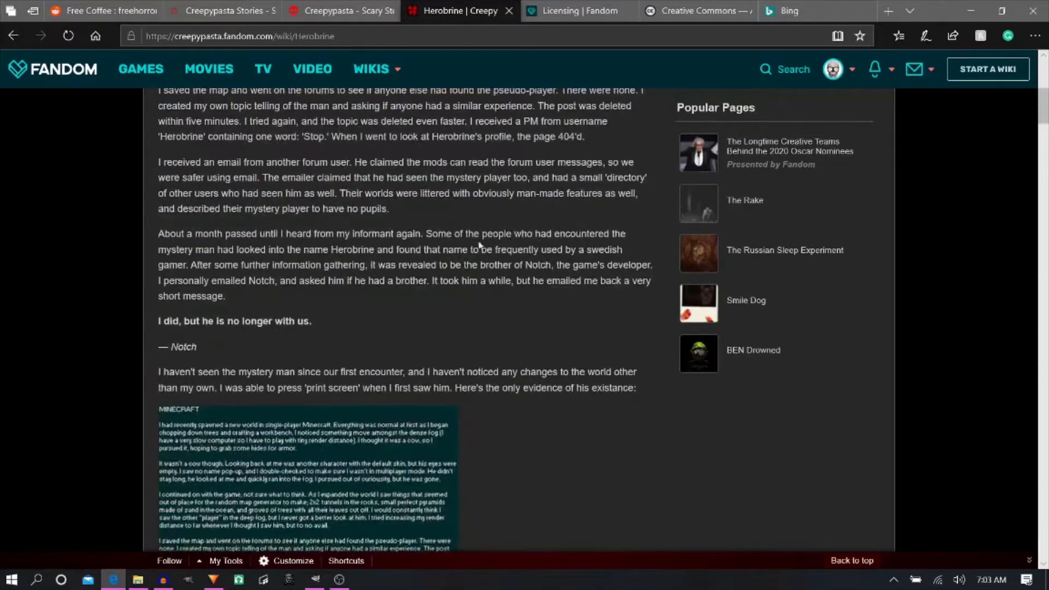
scroll(462, 247, up, 6)
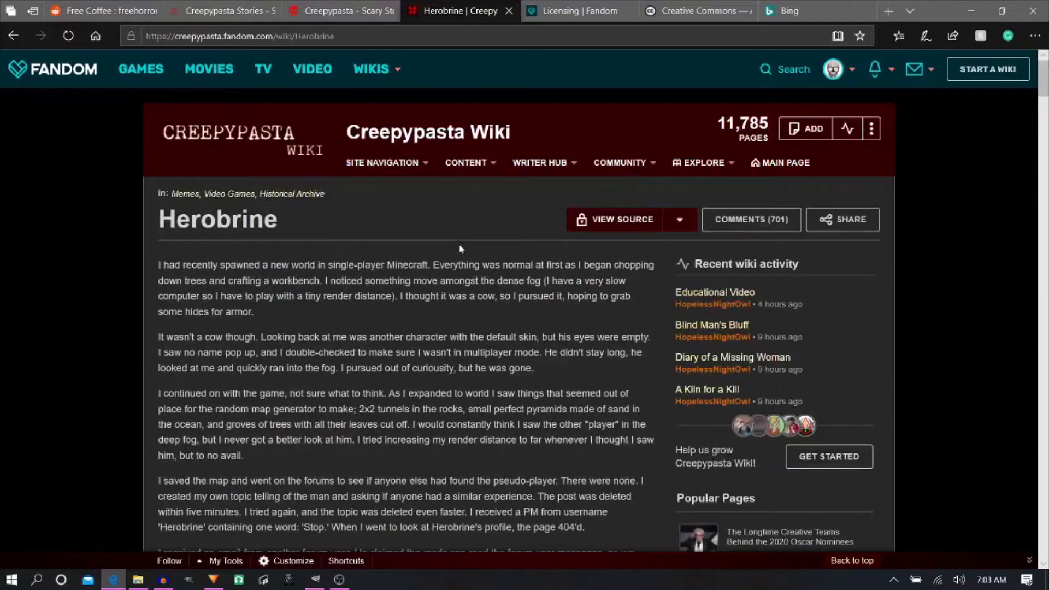
scroll(460, 249, down, 6)
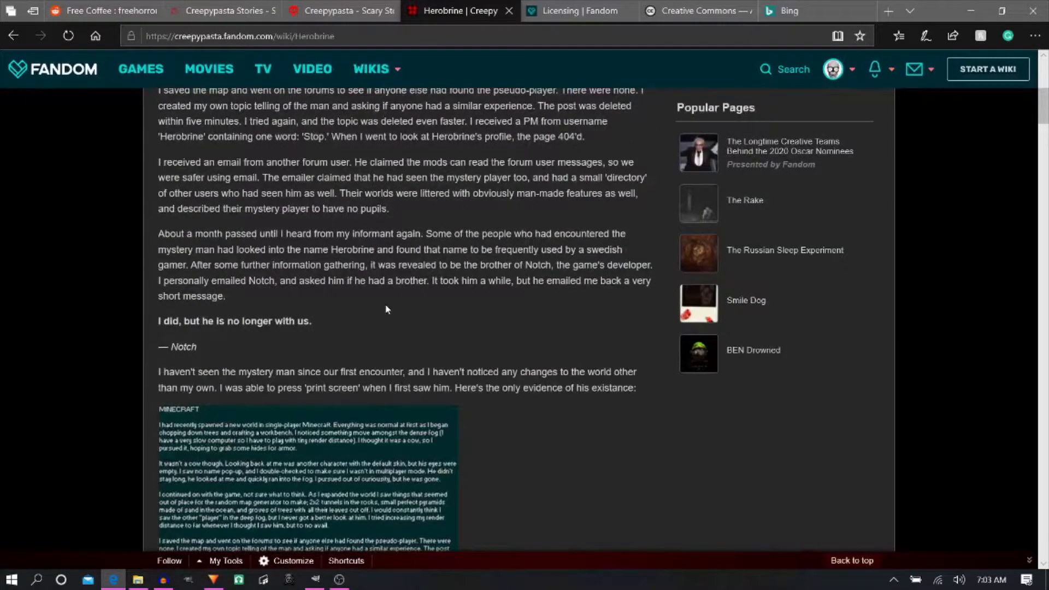
scroll(385, 309, down, 12)
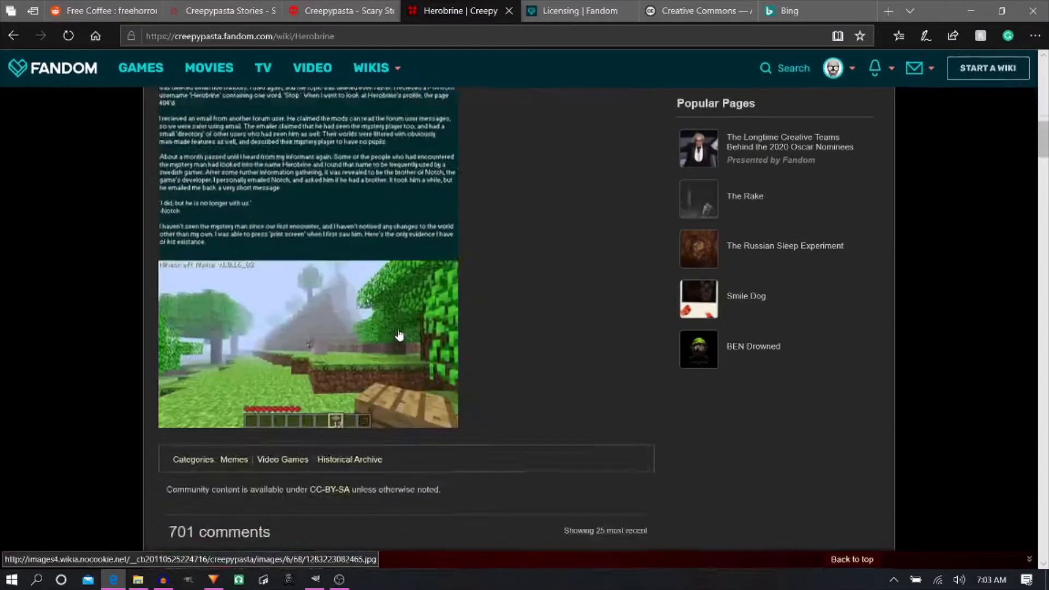
scroll(400, 335, down, 4)
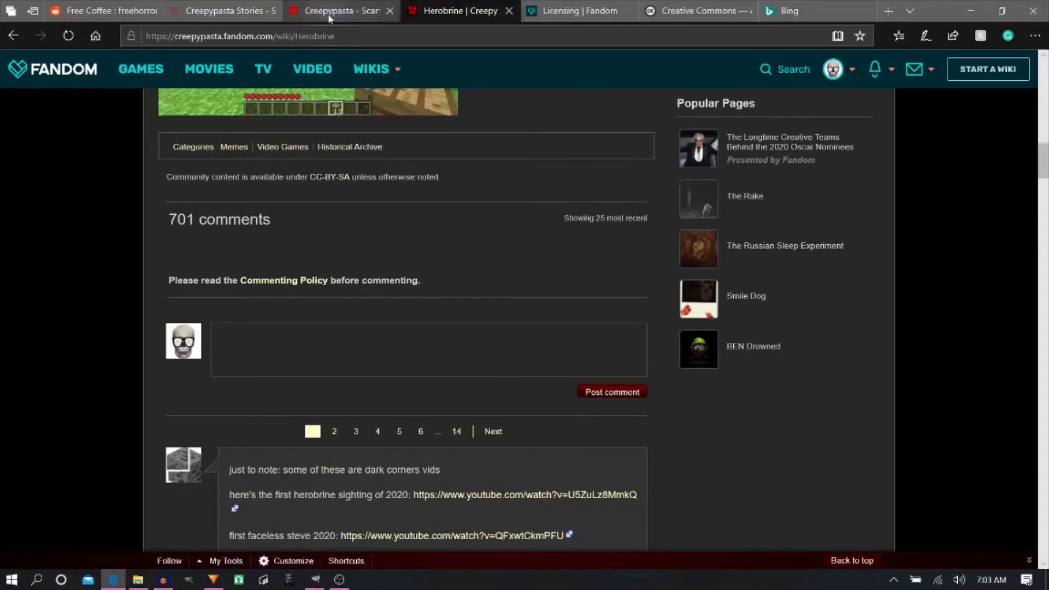
- Revisit the Free Coffee Reddit post, look over the stories on Creepypasta.com, and close the Creepypasta Stories tab
click(117, 10)
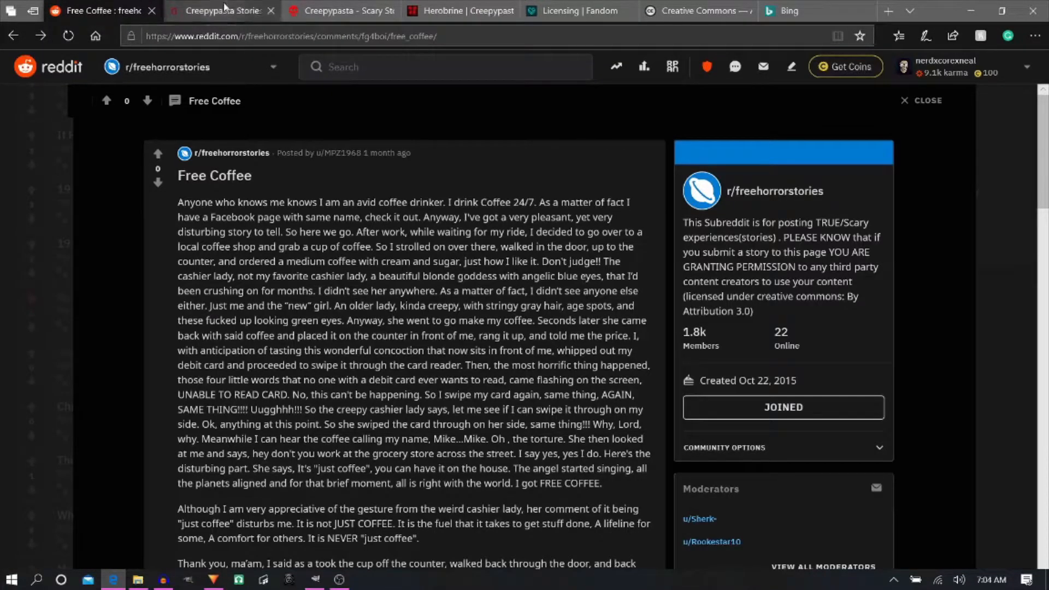
click(224, 11)
click(340, 10)
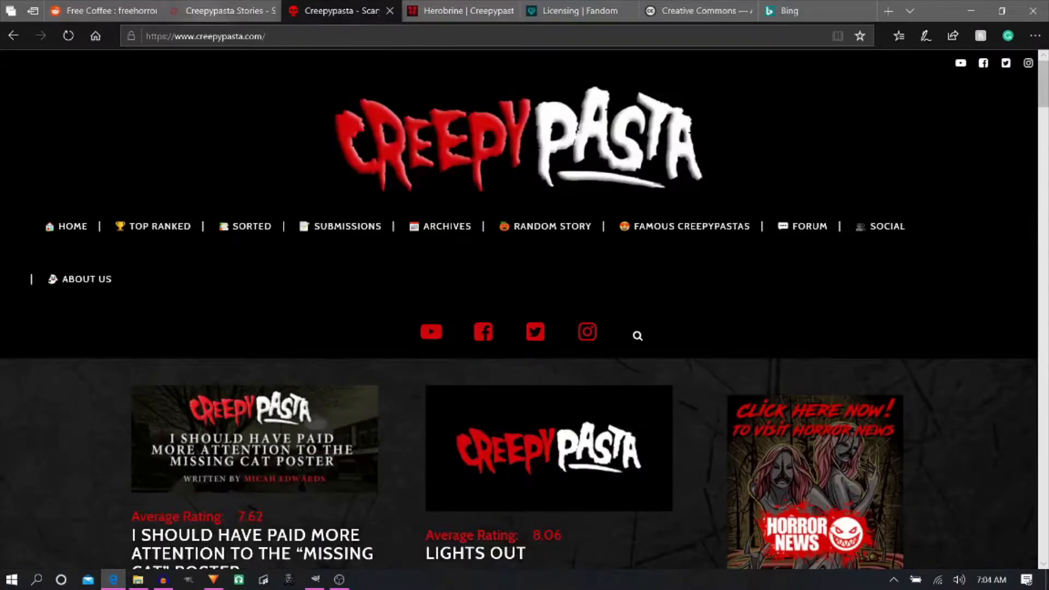
scroll(274, 330, down, 6)
scroll(275, 330, down, 6)
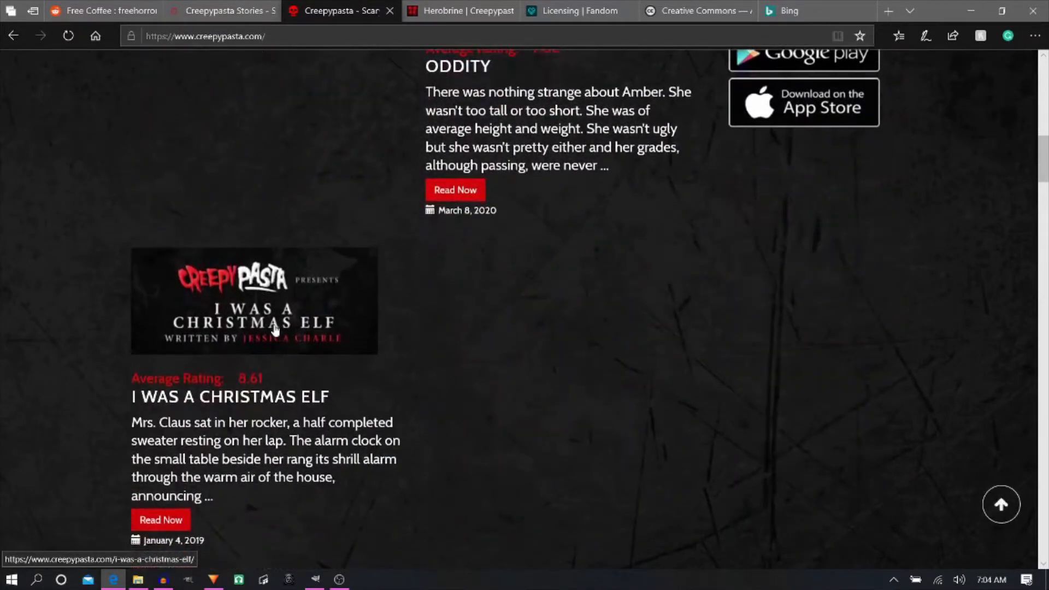
scroll(276, 331, up, 10)
scroll(275, 330, up, 2)
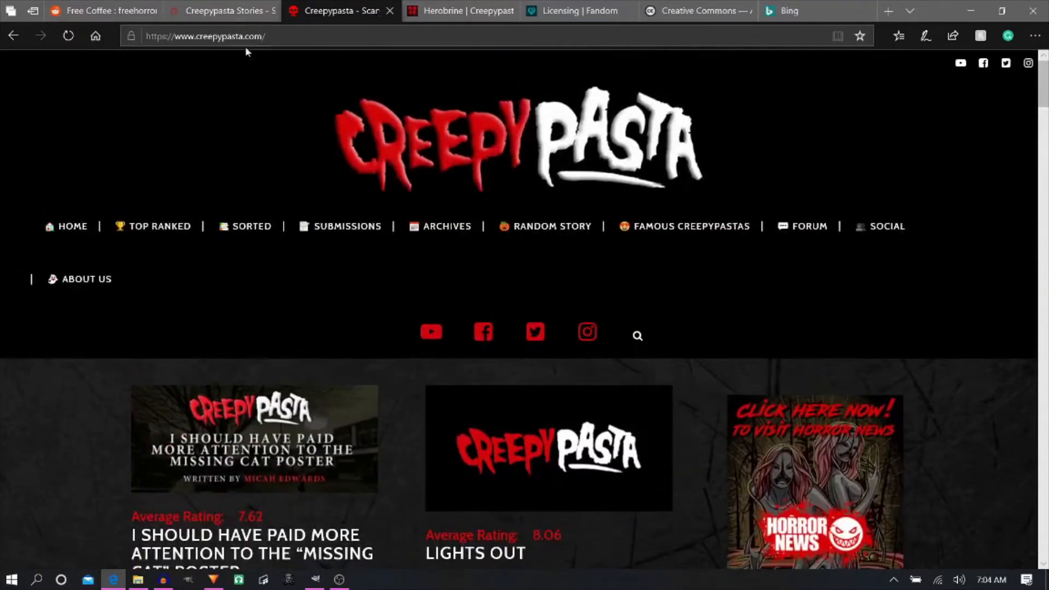
click(247, 13)
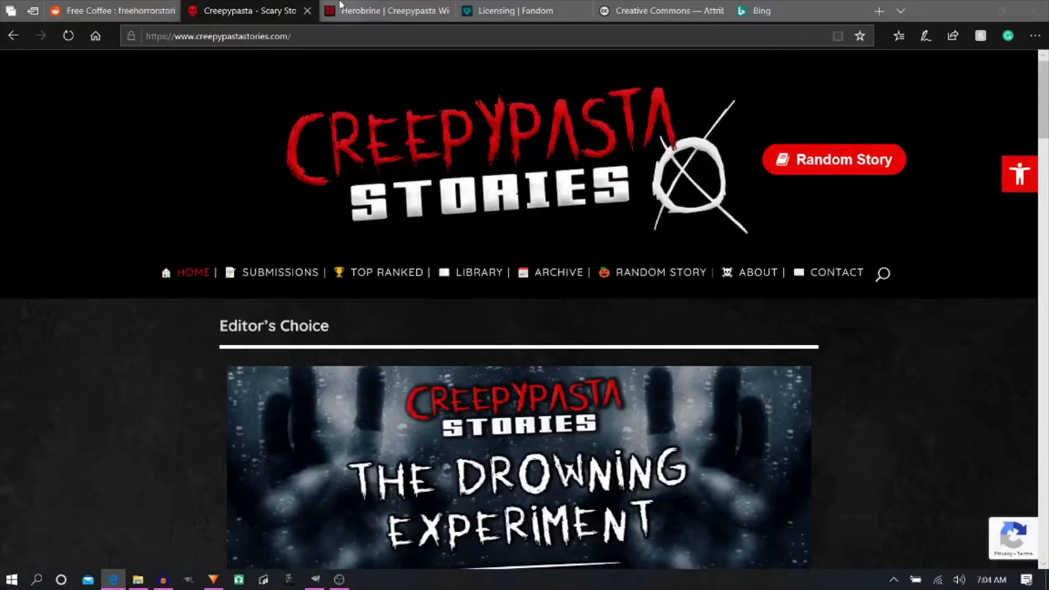
- Bring up the Free Coffee Reddit post and arrange its browser window side by side with the Audacity window
click(340, 5)
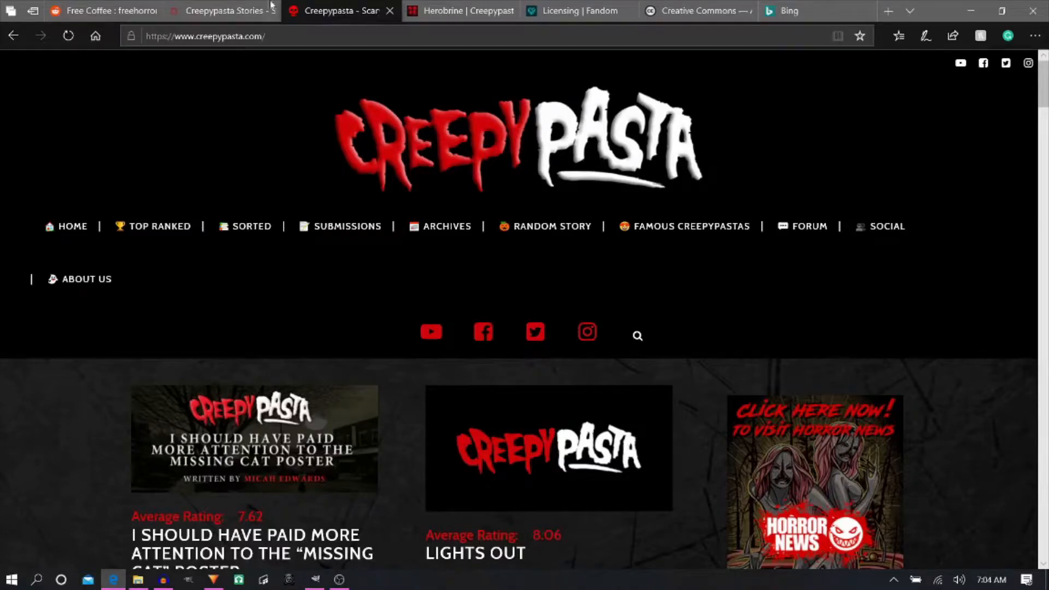
click(126, 8)
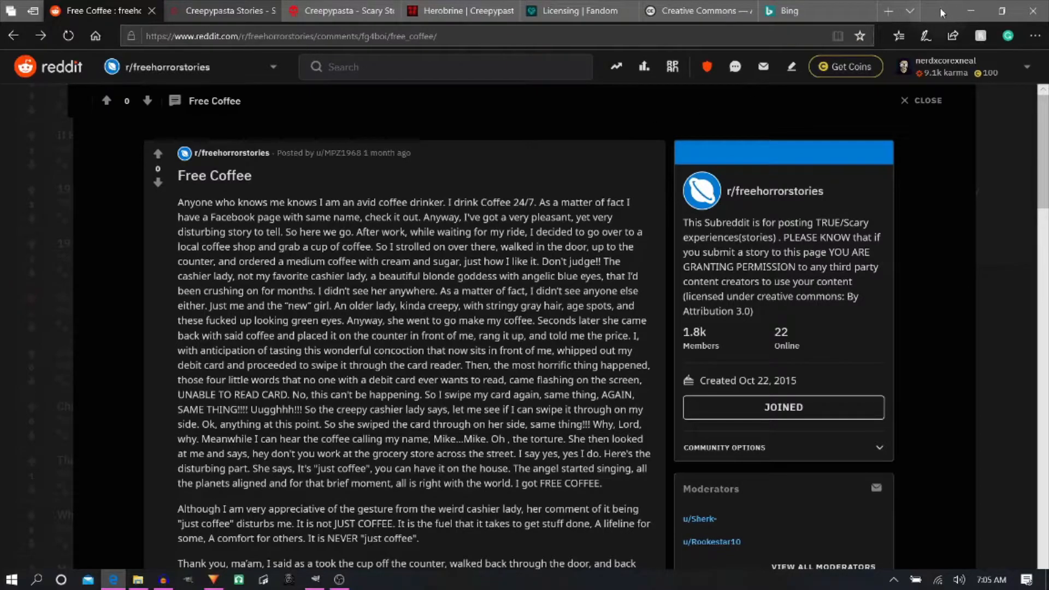
drag(943, 12, 2, 125)
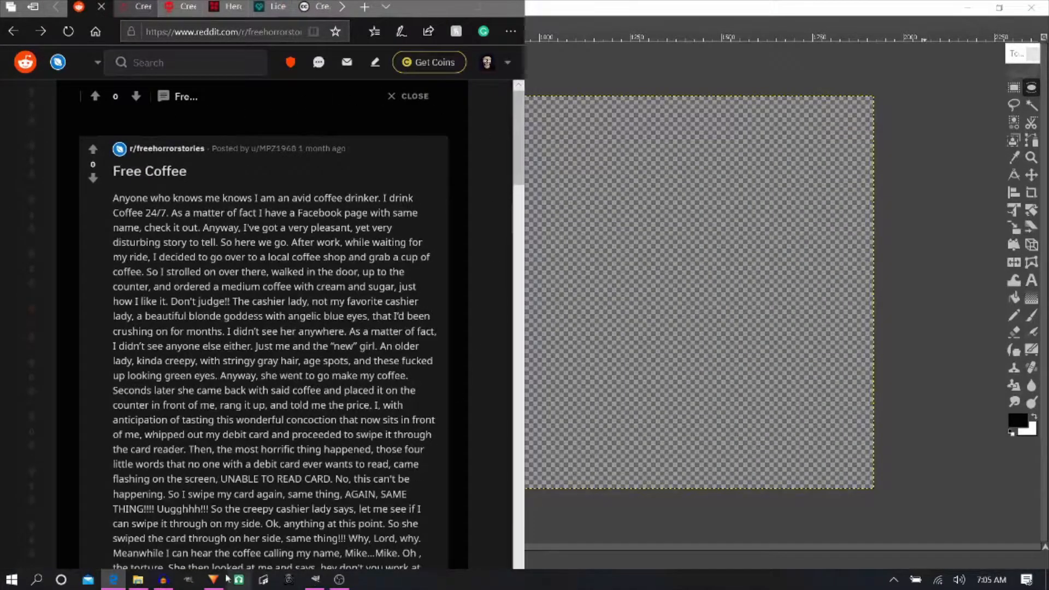
click(163, 579)
drag(414, 8, 940, 22)
drag(1044, 109, 1045, 103)
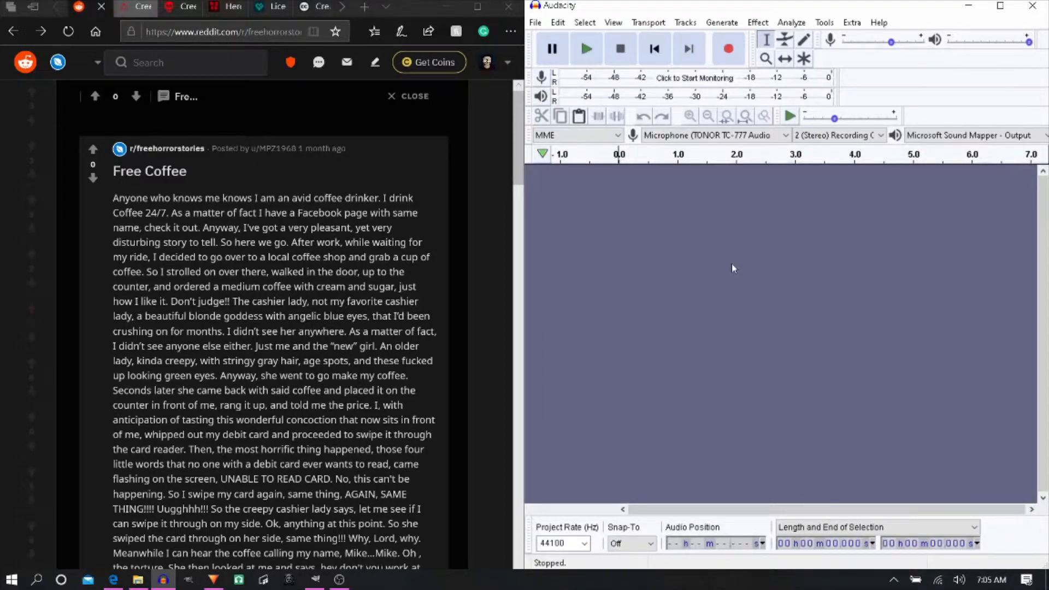
- Record a narration of the entire Free Coffee story, following its text to the end, and stop the recording
key(r)
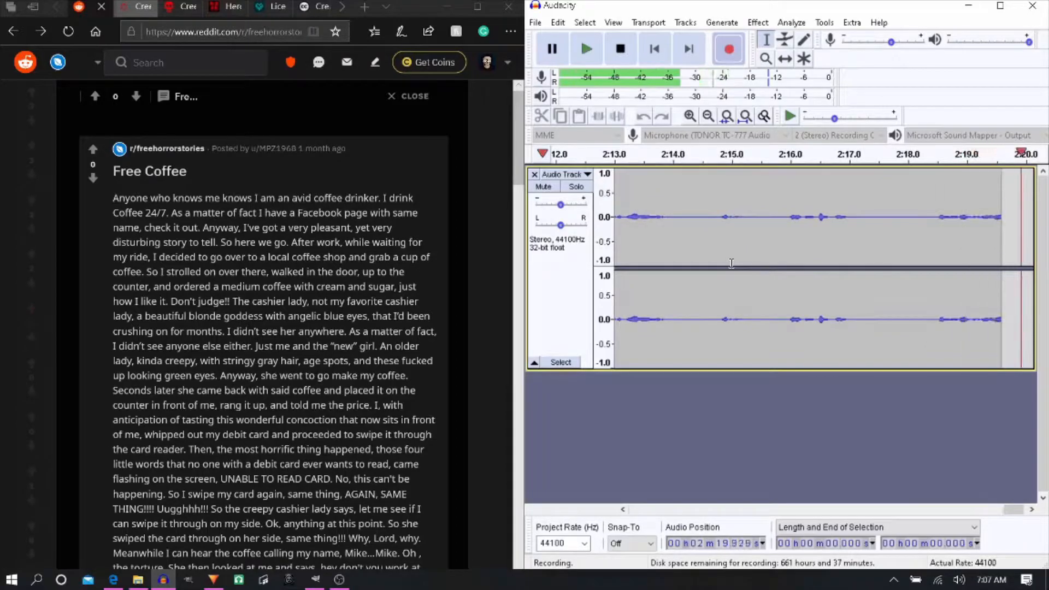
scroll(273, 328, down, 4)
scroll(273, 328, down, 1)
scroll(273, 327, down, 3)
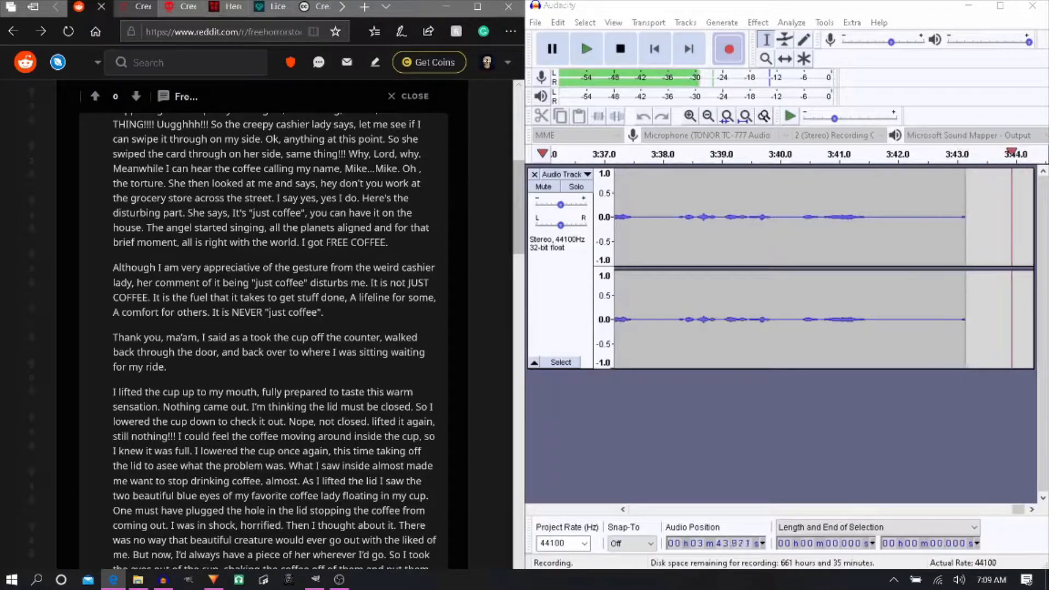
scroll(274, 328, down, 3)
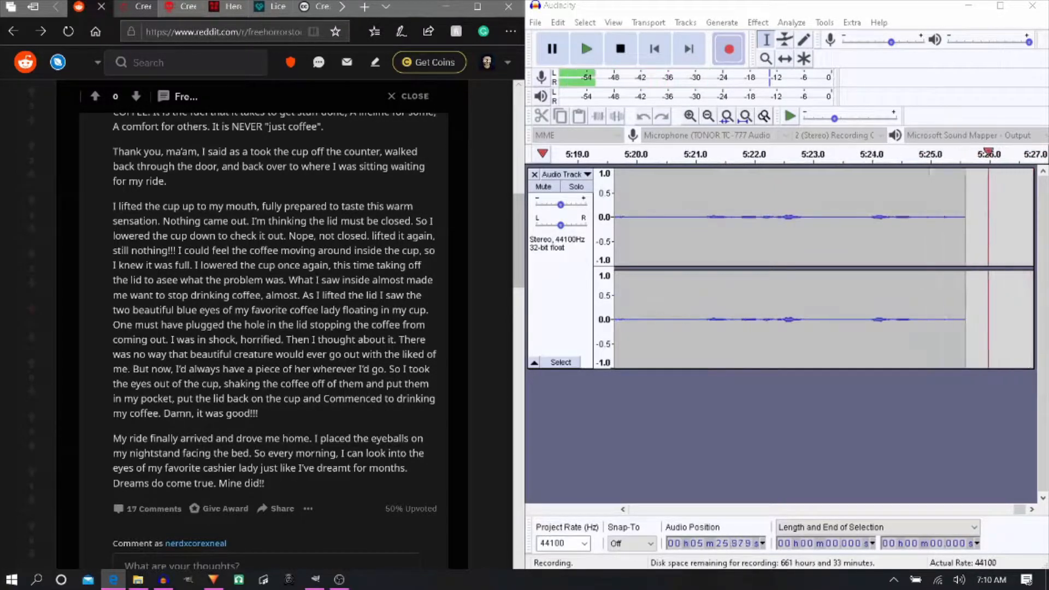
click(620, 49)
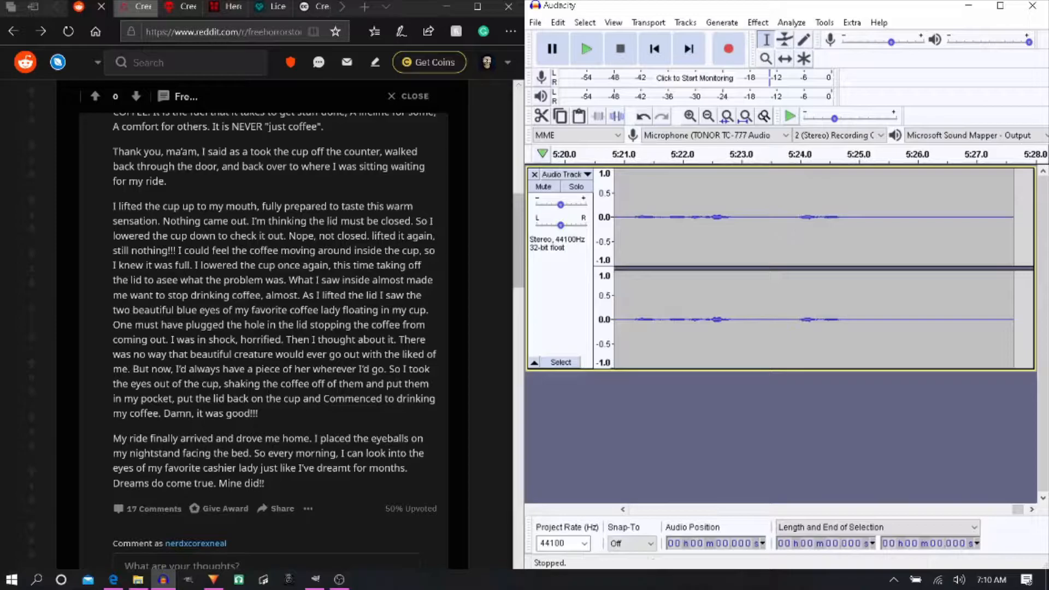
- Maximize Audacity, select the silent first 6 seconds or so of the recording, and capture it as the noise profile
click(1001, 6)
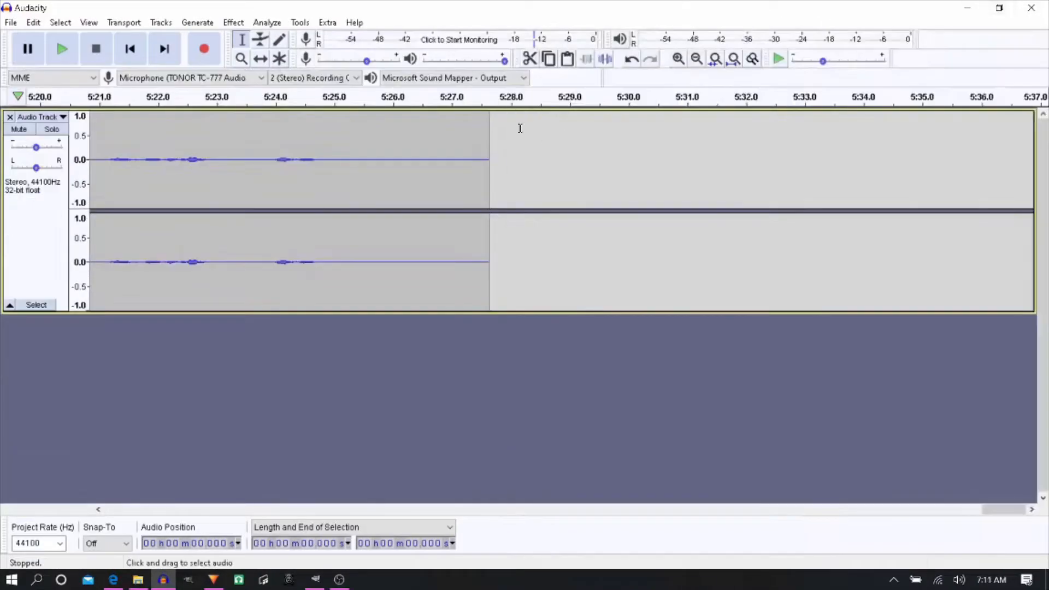
click(131, 48)
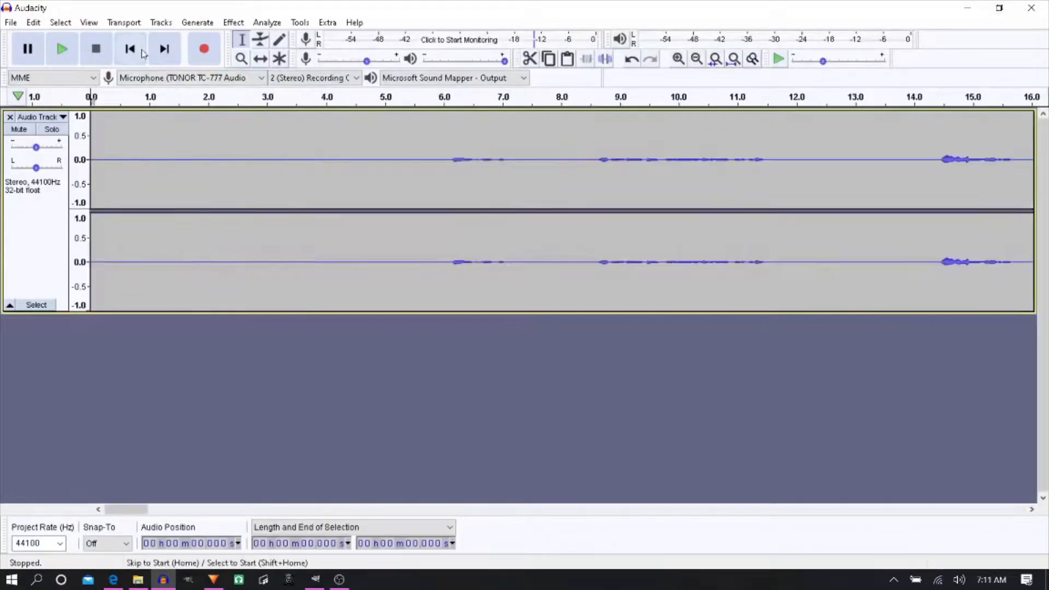
click(448, 160)
drag(448, 160, 69, 156)
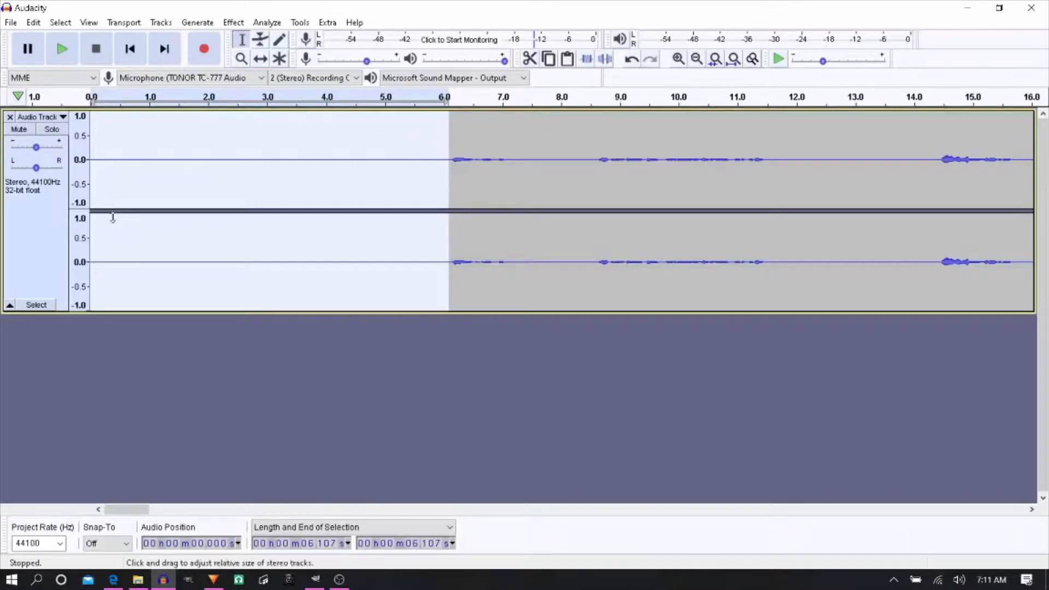
click(235, 22)
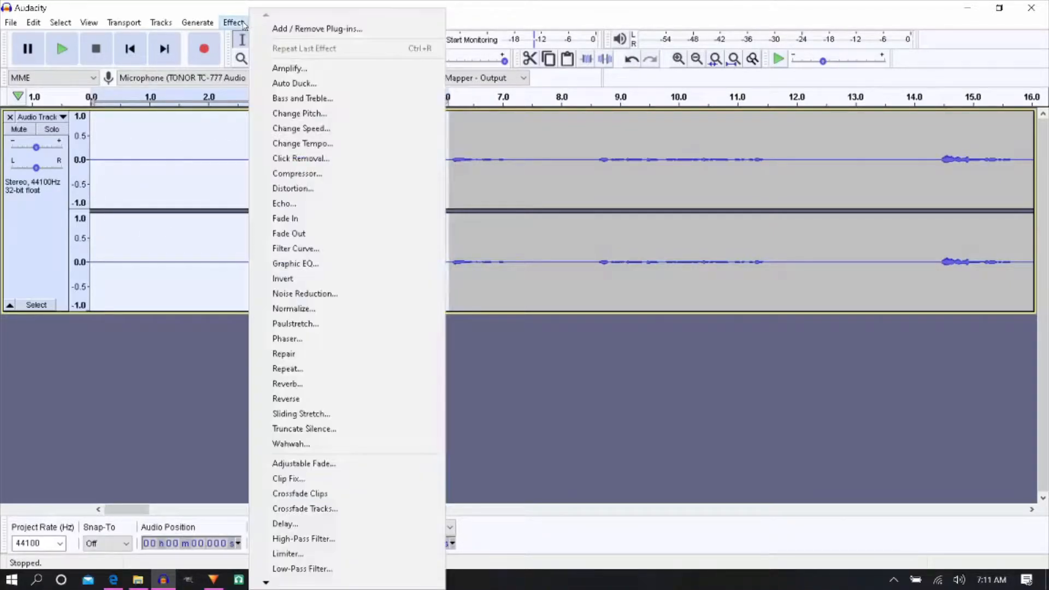
click(326, 294)
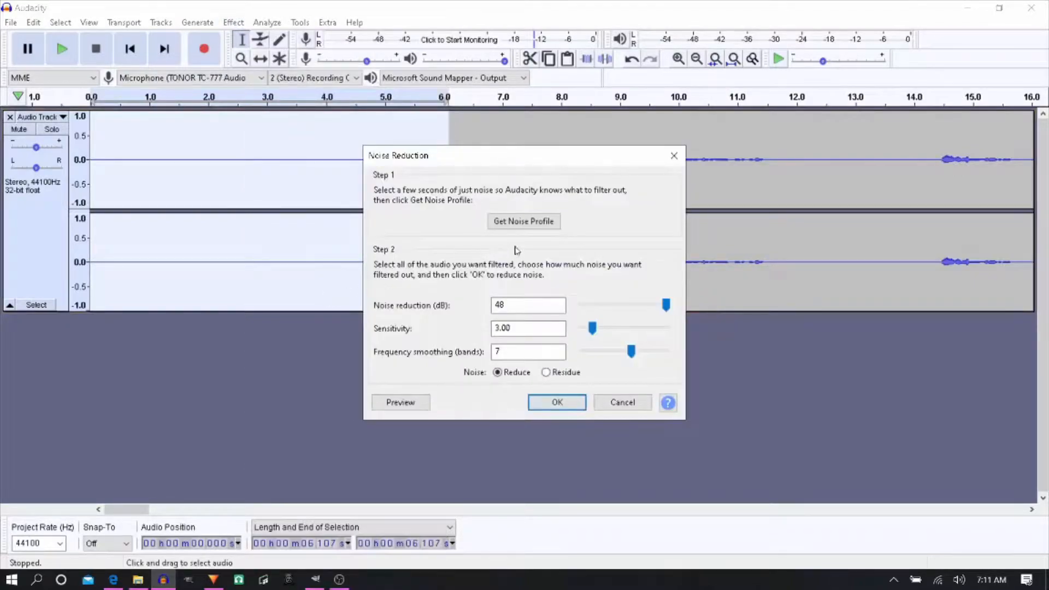
click(548, 225)
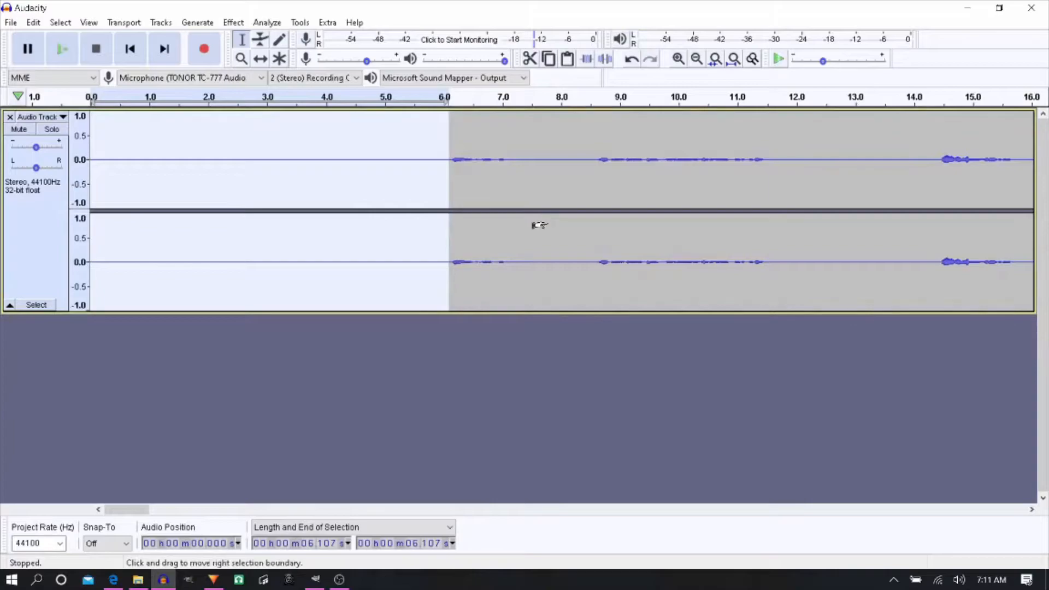
- Apply Noise Reduction to the whole track with 48 dB reduction, sensitivity 3.00 and frequency smoothing of 7 bands
key(ctrl+a)
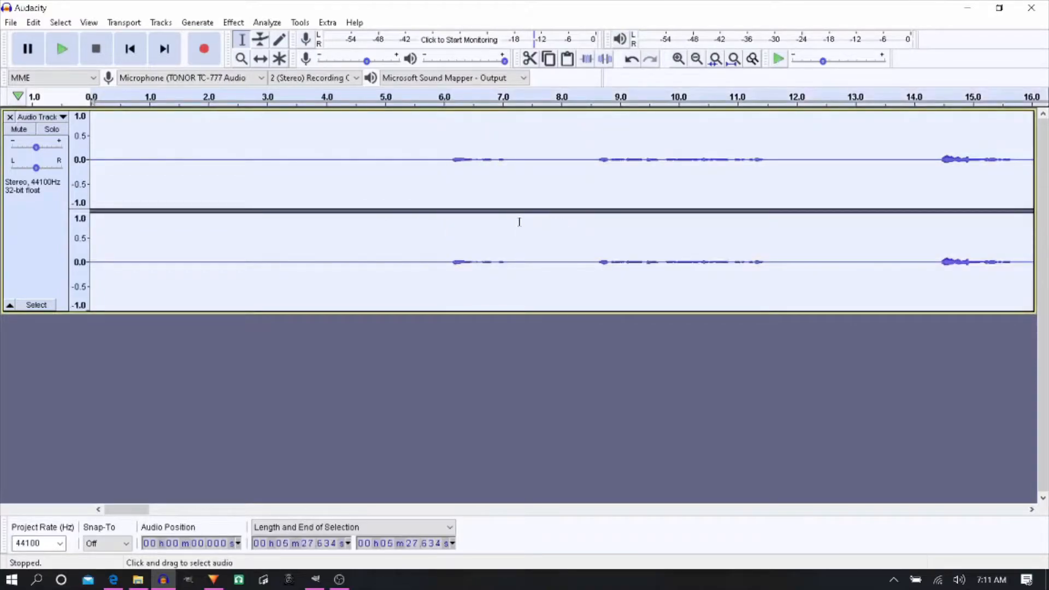
click(227, 24)
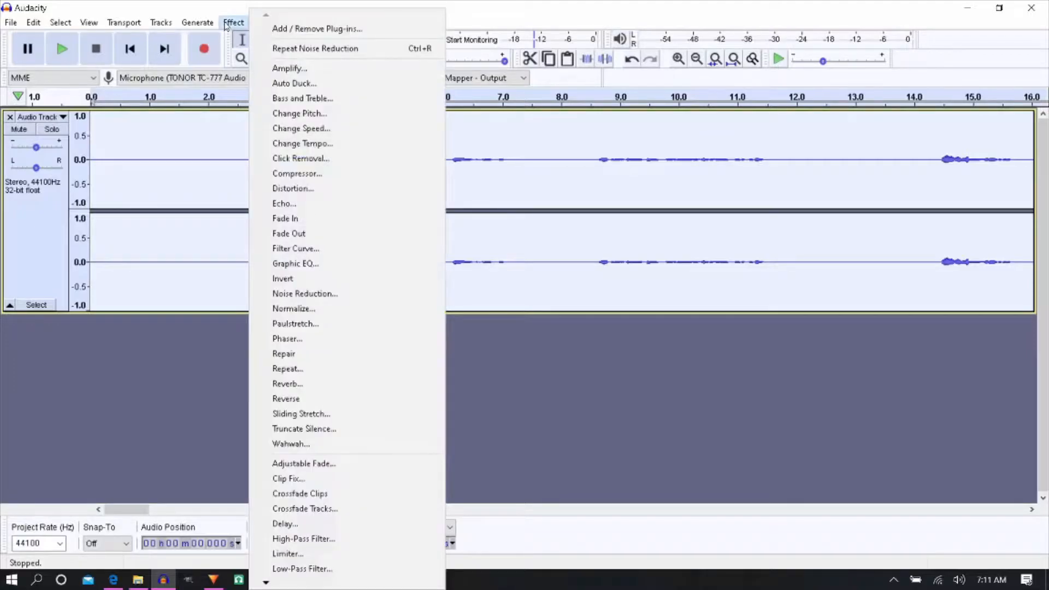
click(346, 297)
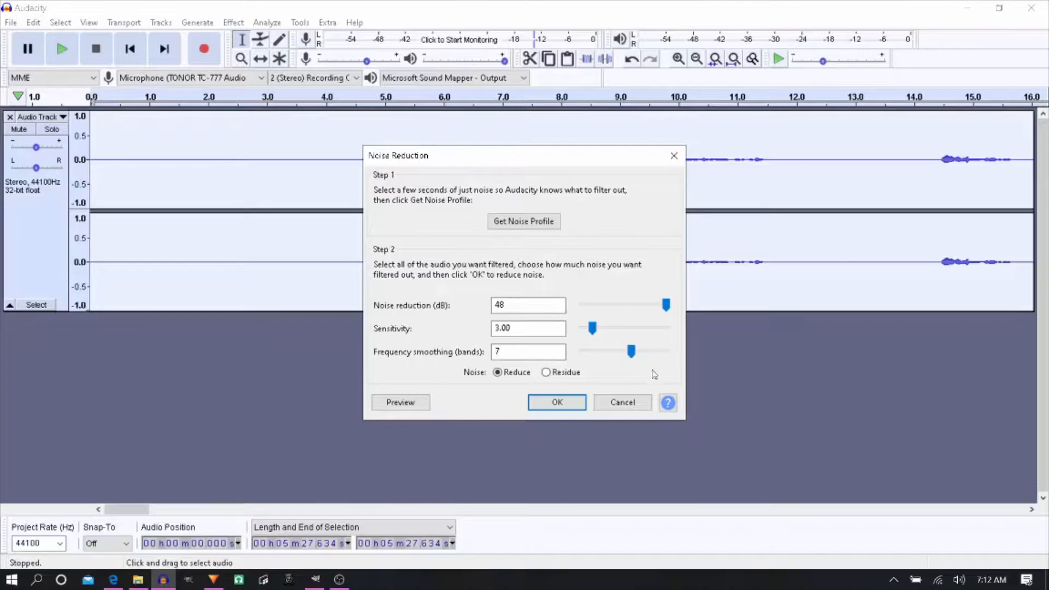
click(540, 410)
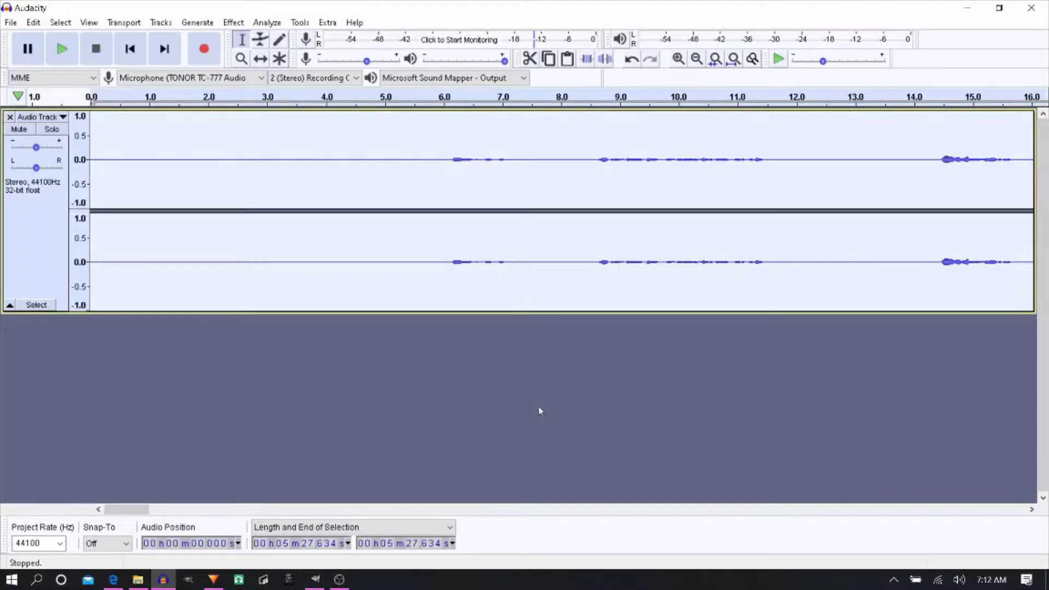
- Apply the Graphic EQ effect to the whole track using the factory preset Low rolloff for speech
click(234, 23)
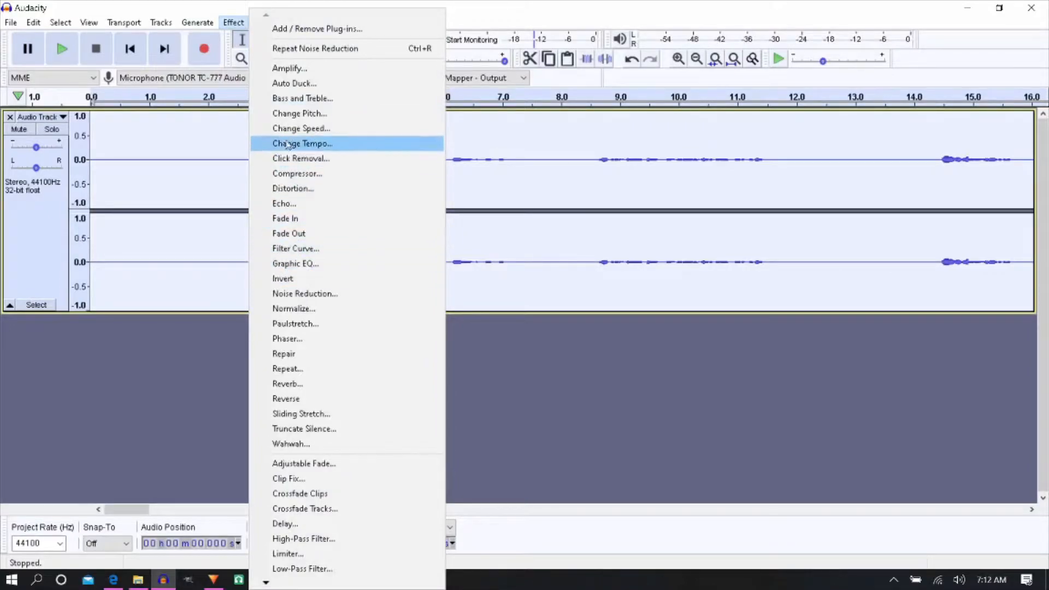
click(322, 265)
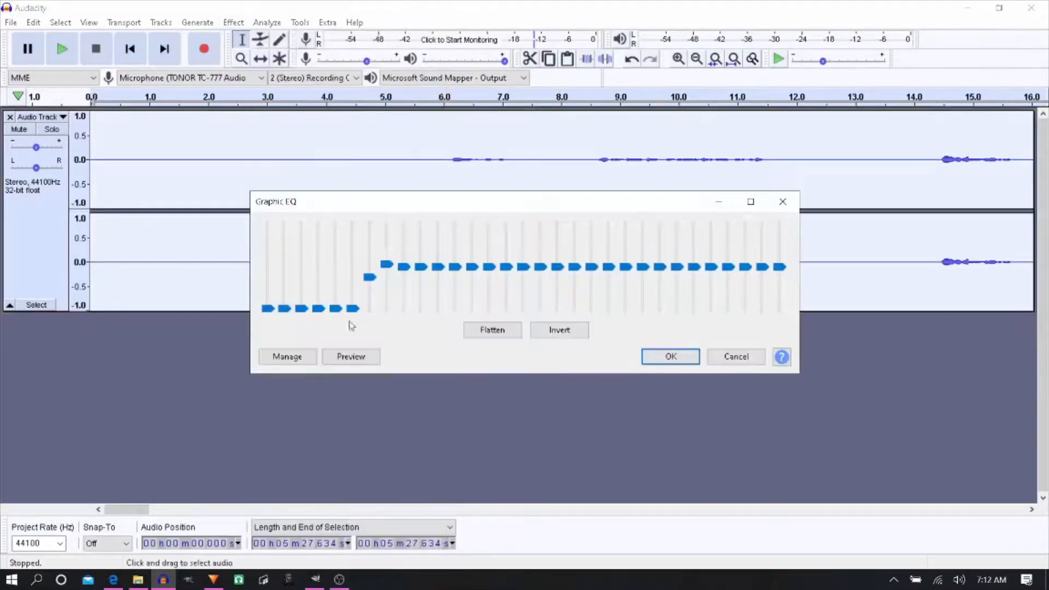
click(297, 360)
mouse_move(313, 427)
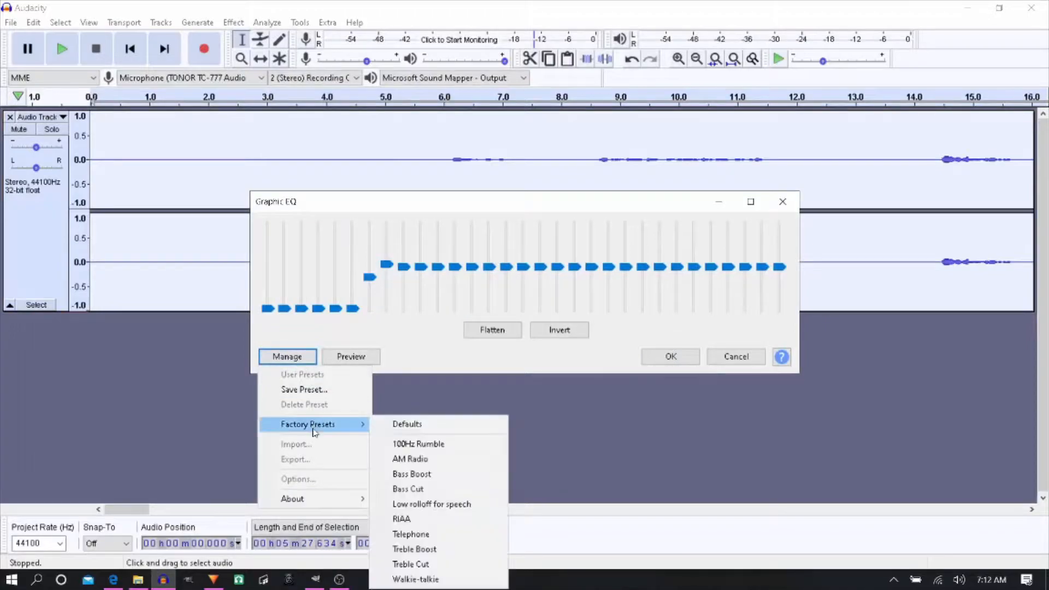
click(438, 503)
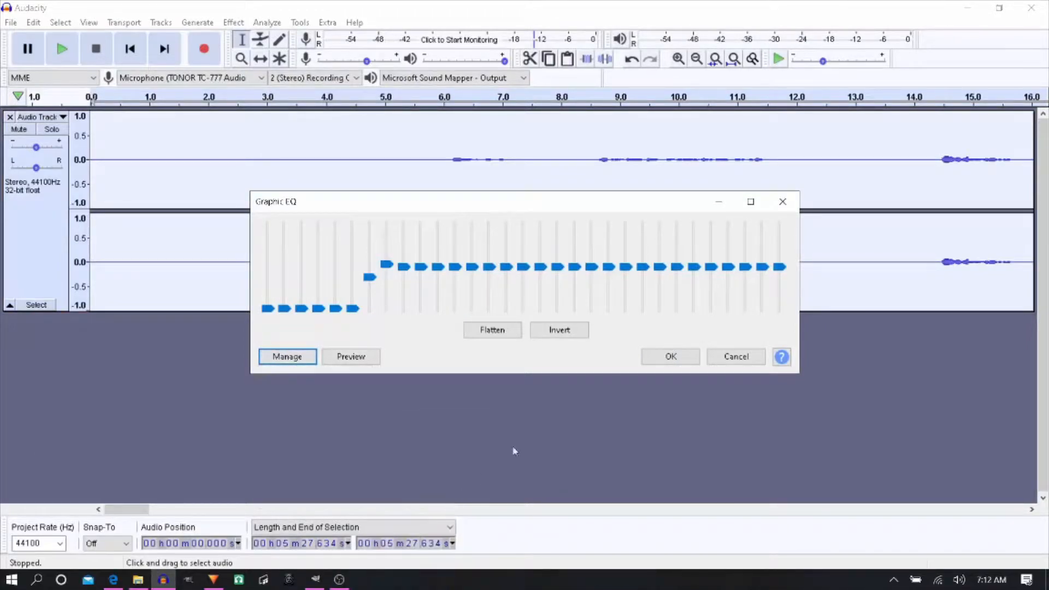
click(661, 358)
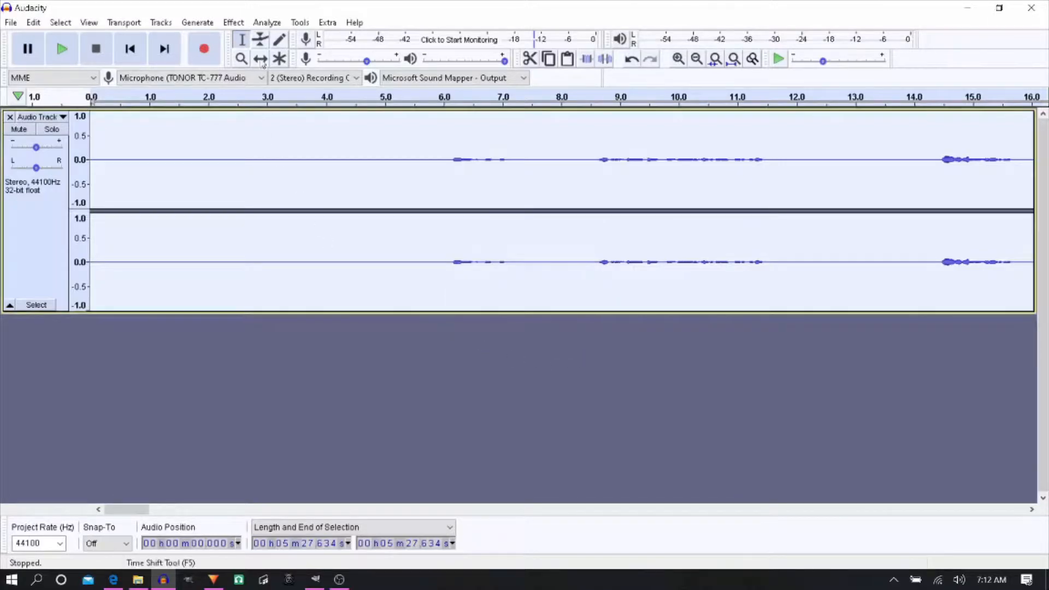
- Amplify the whole track by 13.798 dB to a 0.0 dB peak, check its waveform, and return to the start
click(233, 23)
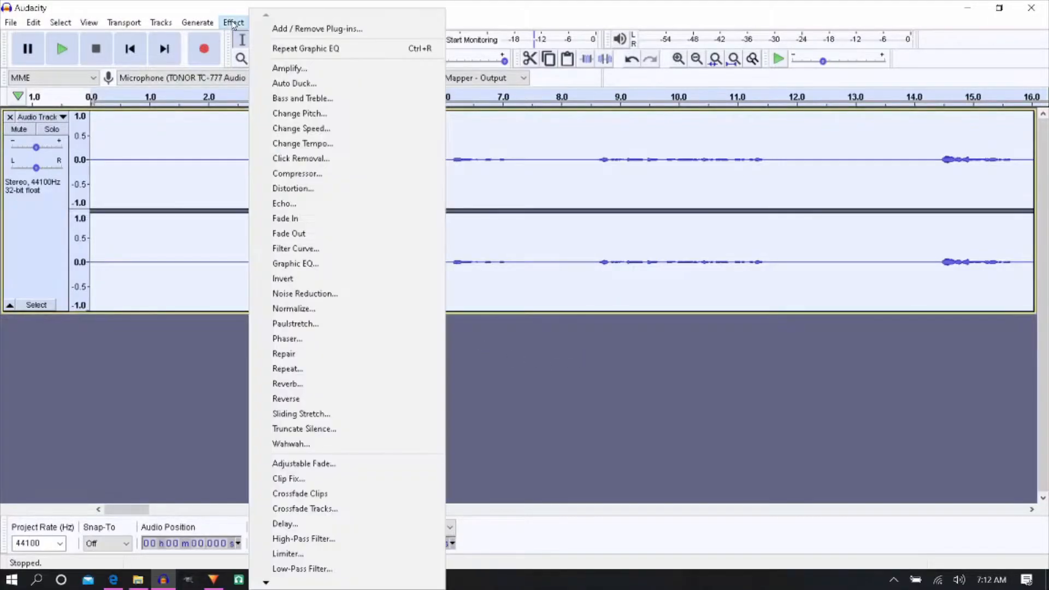
click(315, 73)
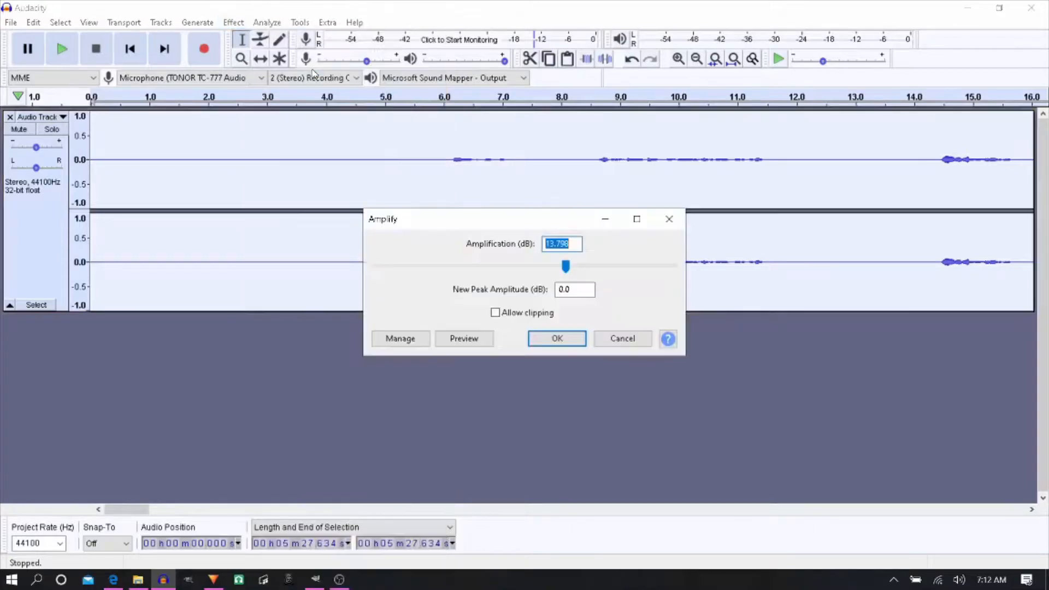
click(549, 346)
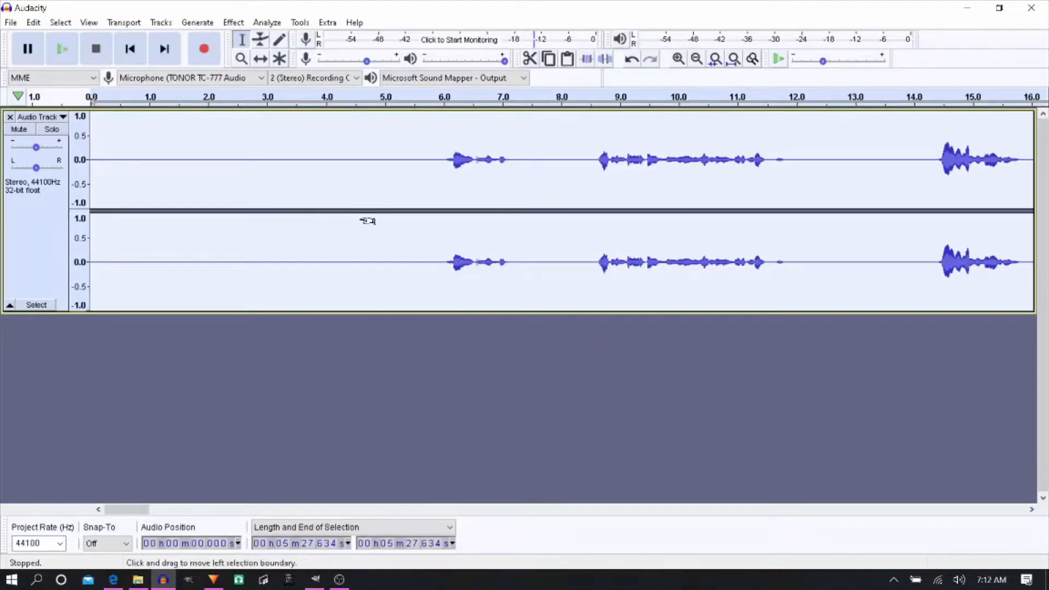
scroll(364, 221, down, 2)
scroll(367, 222, down, 3)
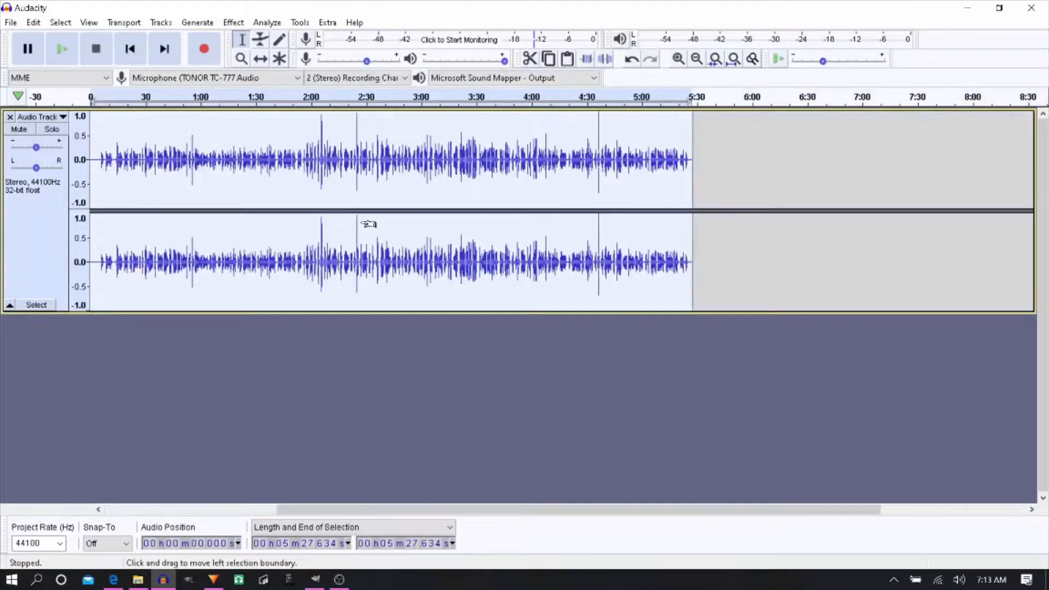
scroll(369, 224, up, 1)
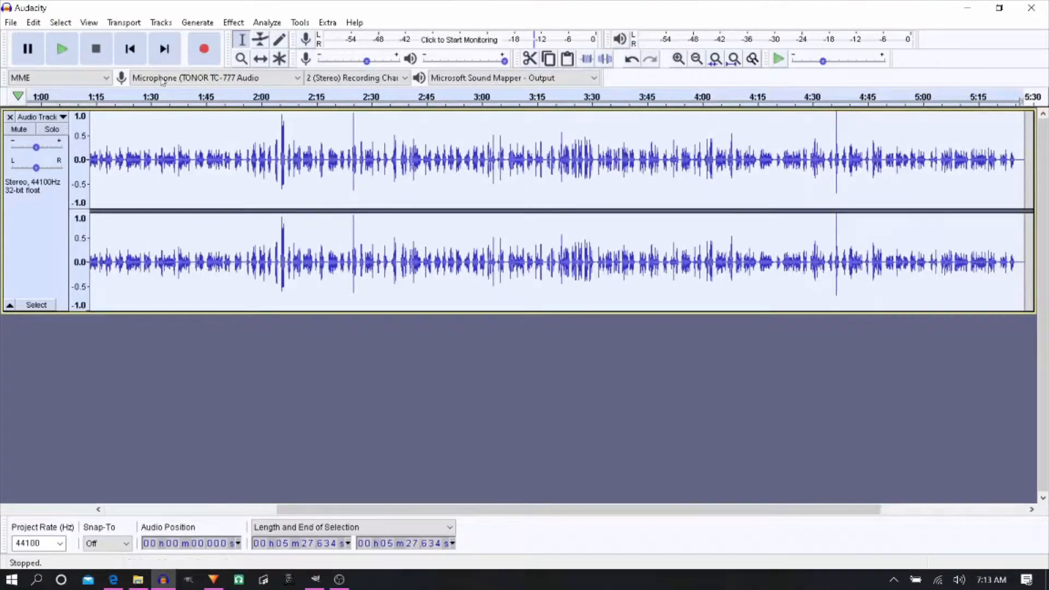
click(143, 47)
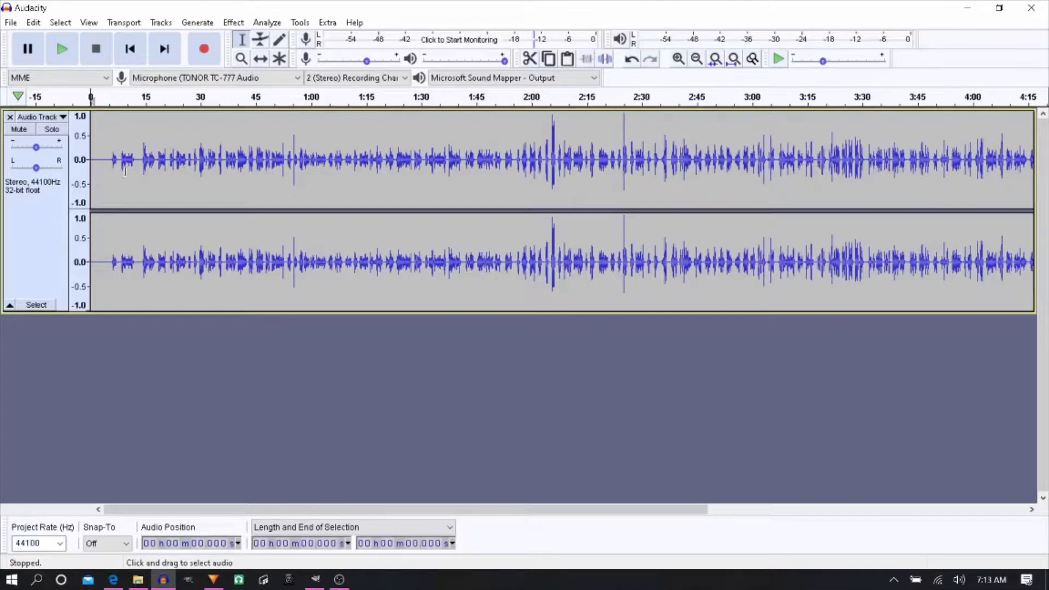
- Start an audio import and open the Myuuji folder inside the Myuusic folder
click(9, 23)
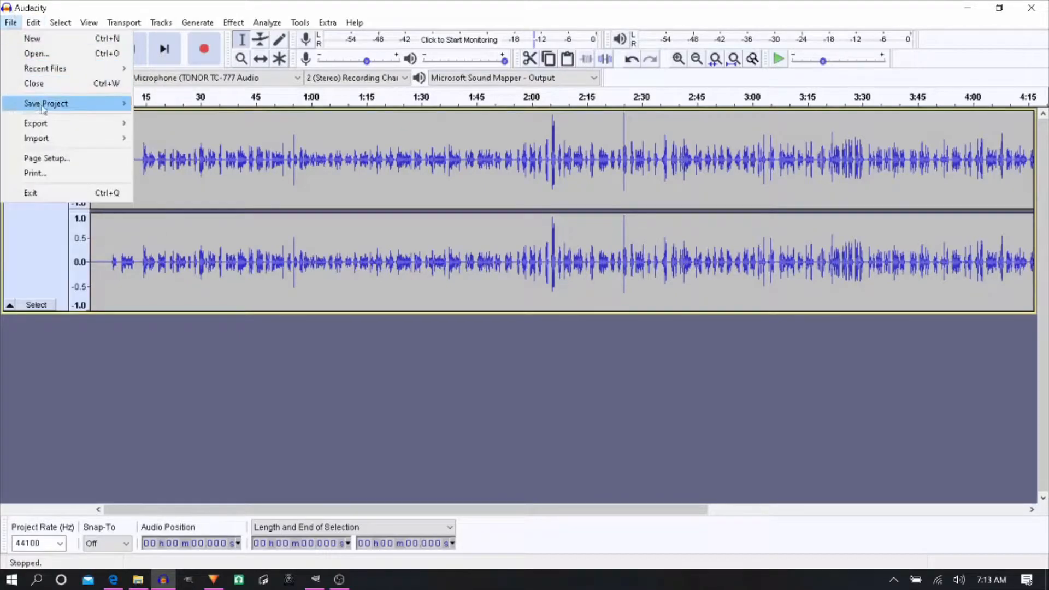
mouse_move(82, 139)
click(158, 140)
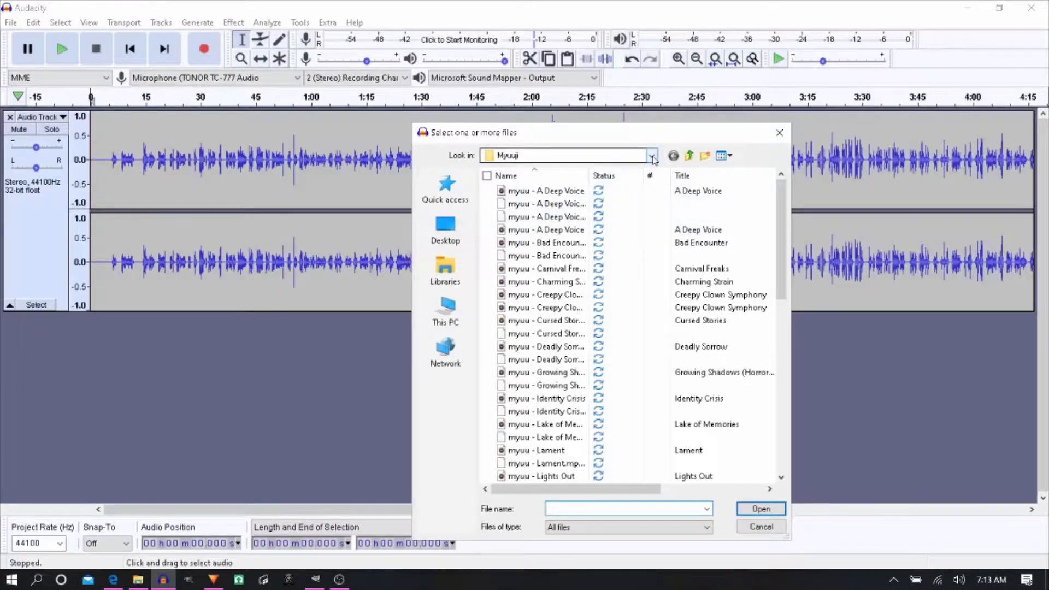
mouse_move(781, 236)
mouse_down()
mouse_move(787, 246)
mouse_move(785, 234)
mouse_up()
click(651, 156)
click(553, 289)
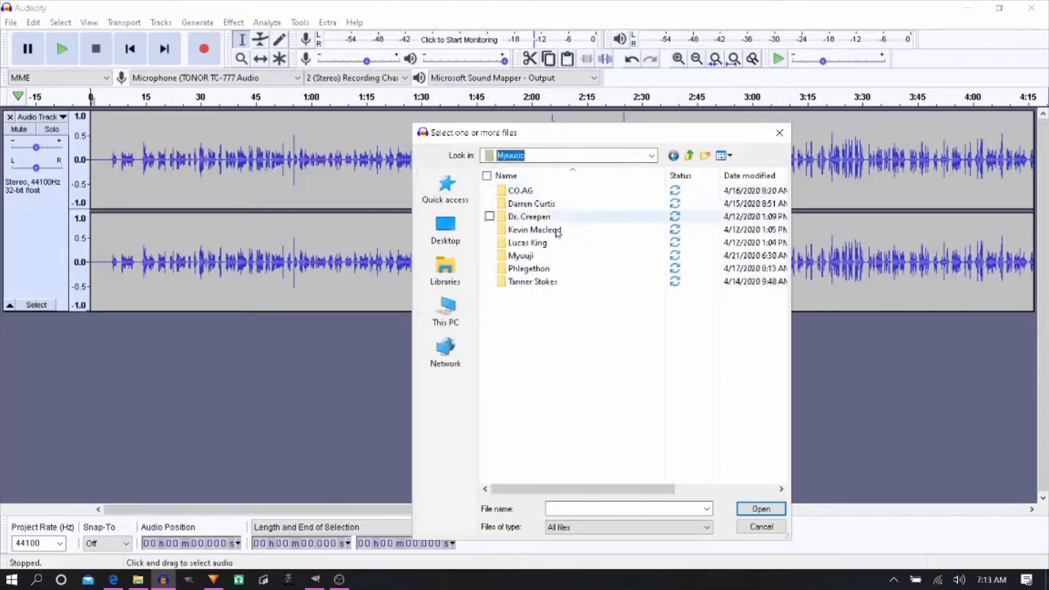
double_click(543, 256)
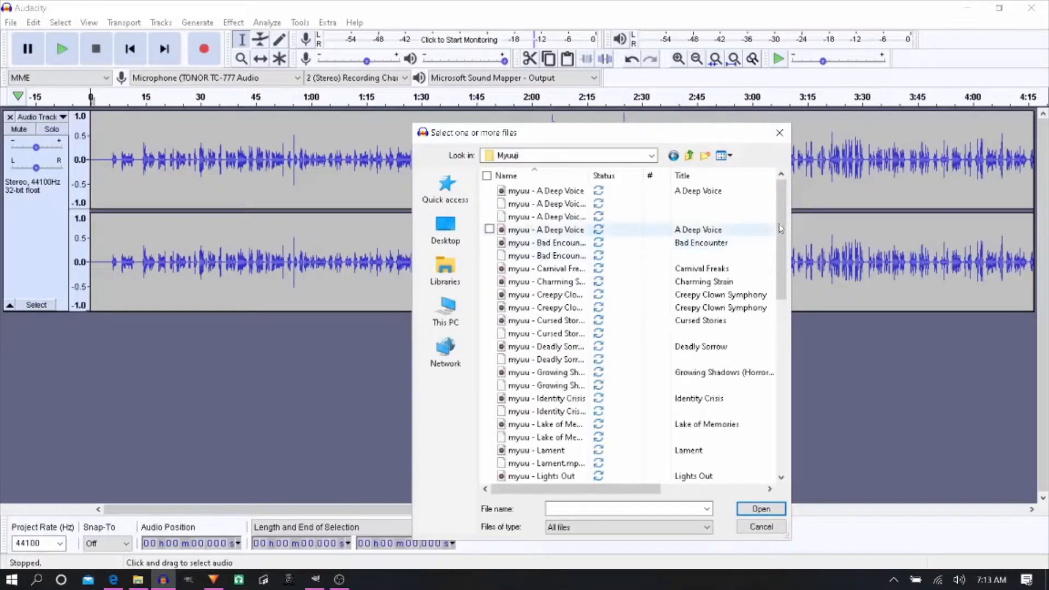
- Select the music files myuu - Obsessions and Myuu-Hold-On together and import them into the project
drag(782, 225, 811, 315)
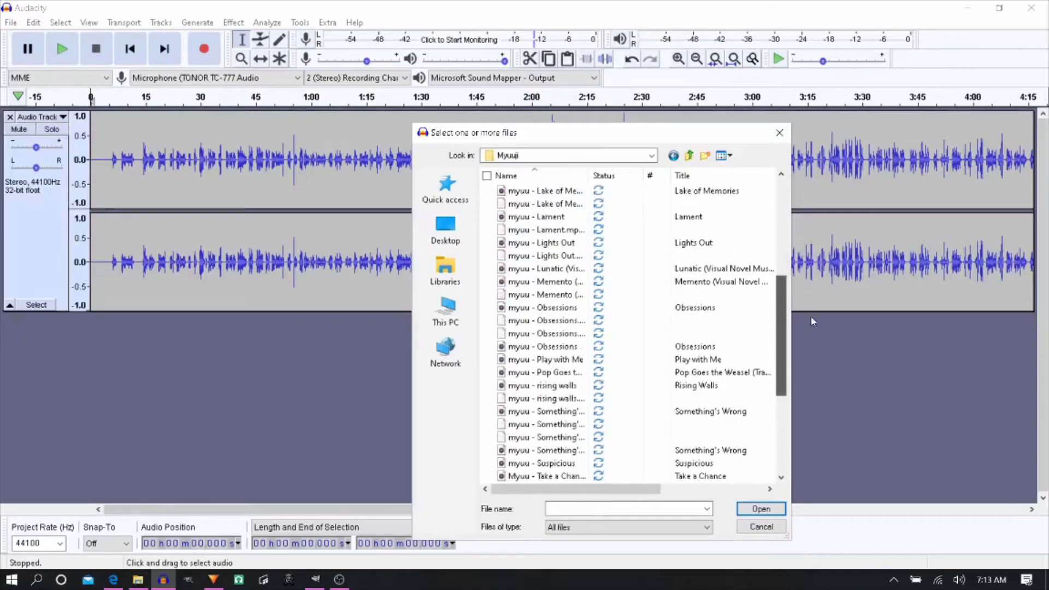
click(558, 294)
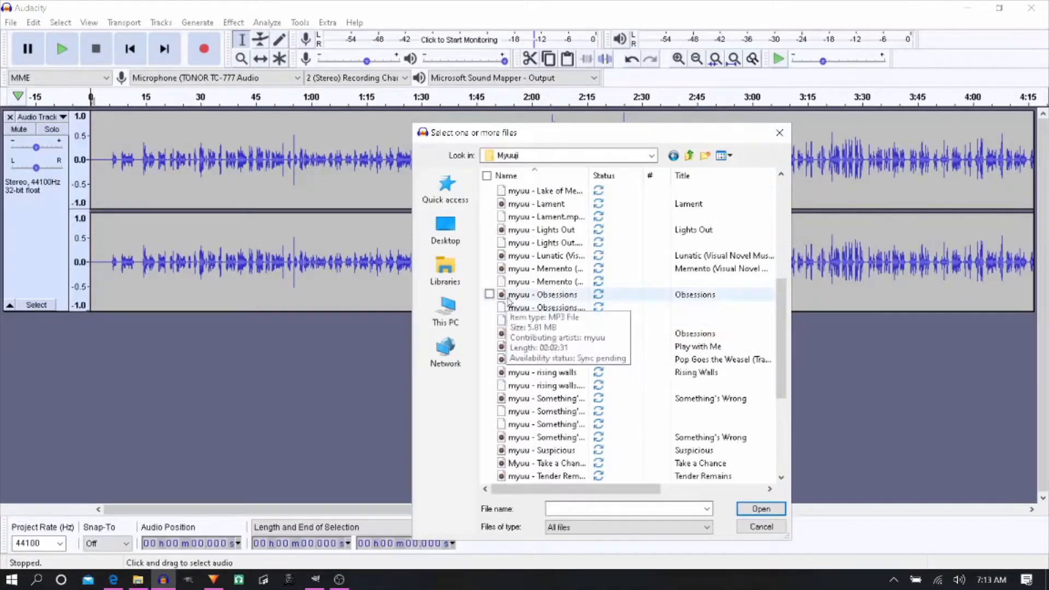
scroll(785, 367, down, 2)
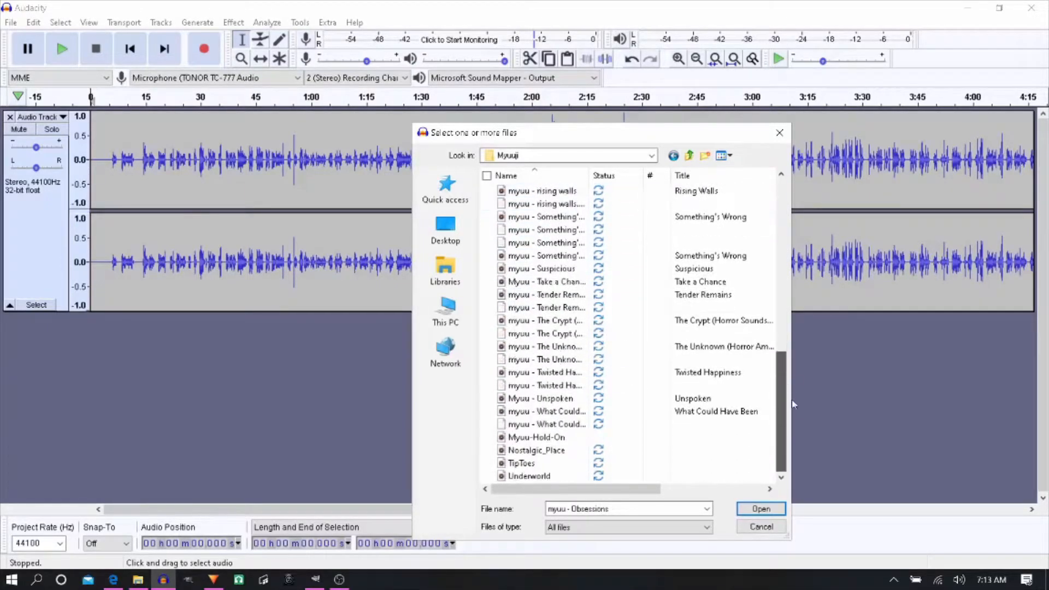
ctrl+click(568, 440)
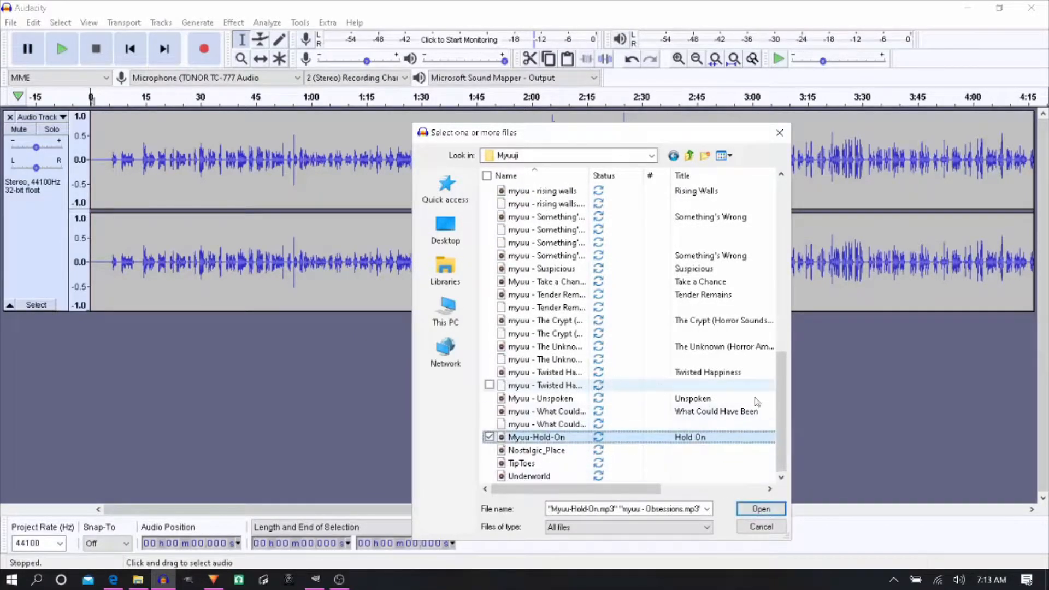
drag(780, 412, 790, 458)
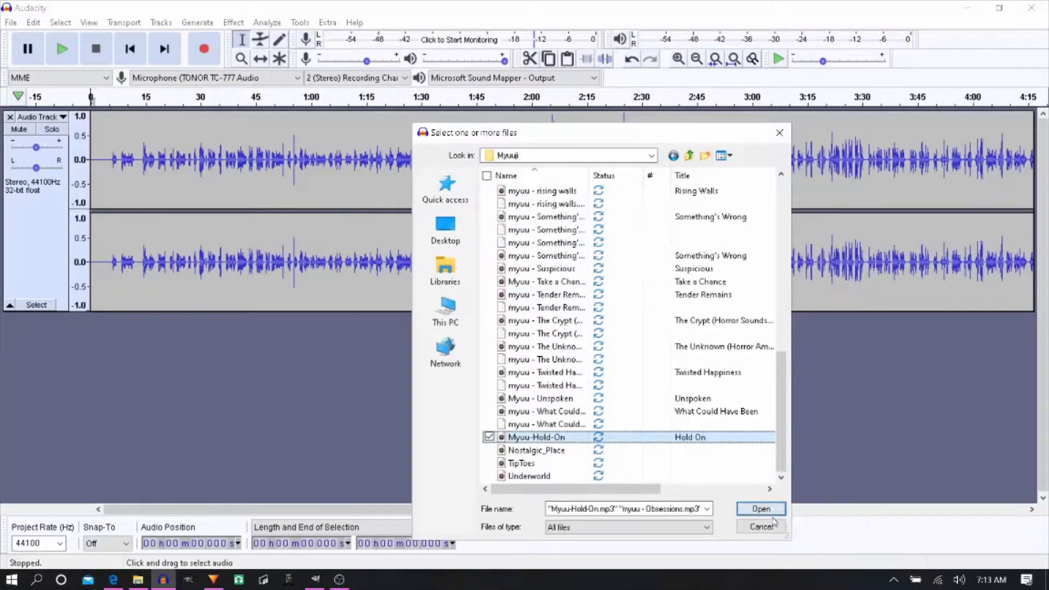
click(761, 509)
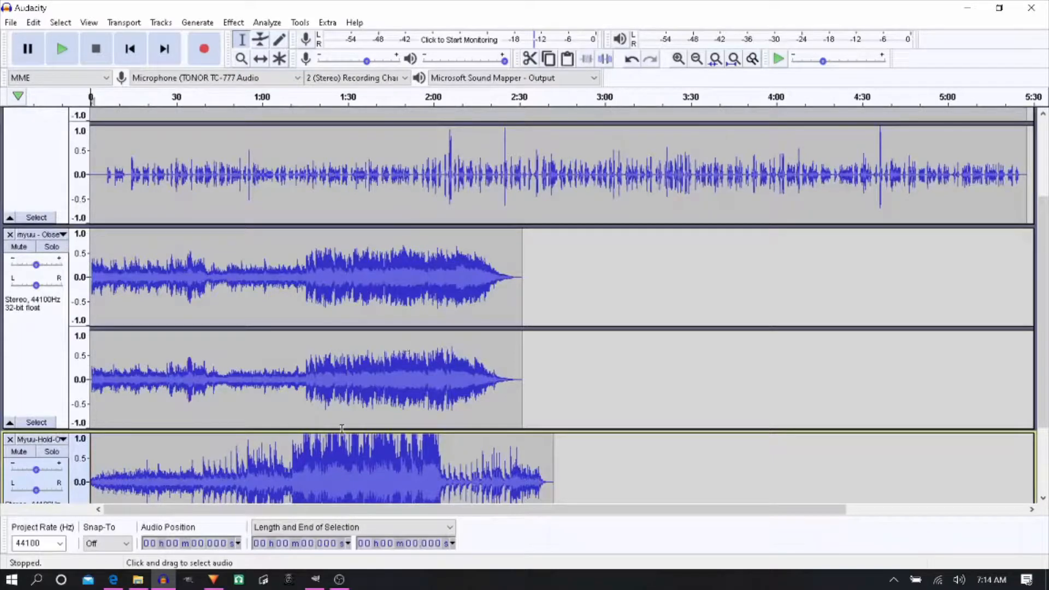
- Move the Hold On clip directly behind Obsessions on the same track, using the Time Shift Tool, and remove the emptied track
scroll(332, 431, down, 1)
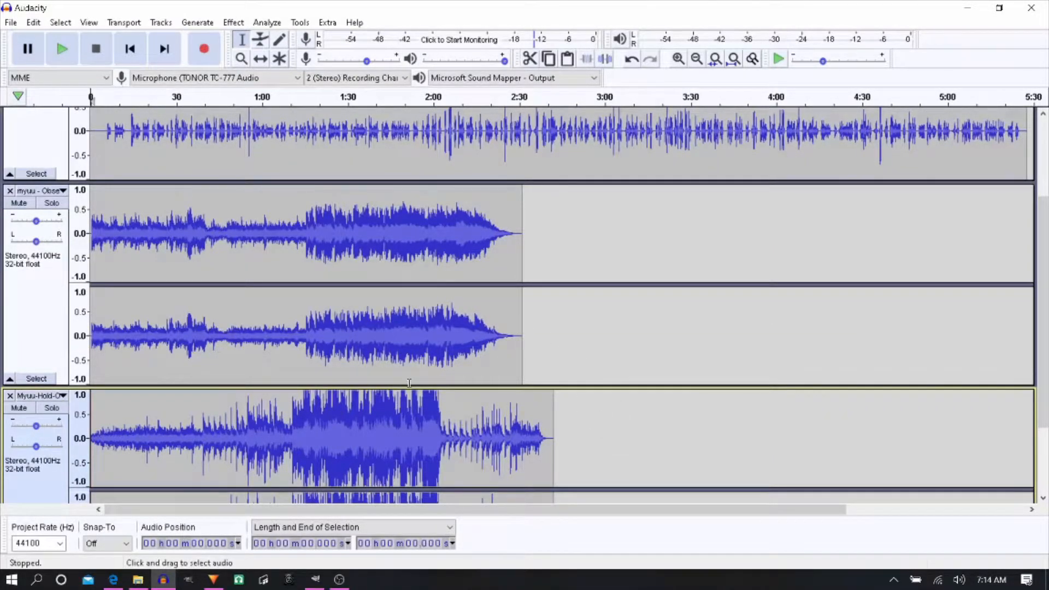
click(262, 59)
drag(313, 447, 746, 342)
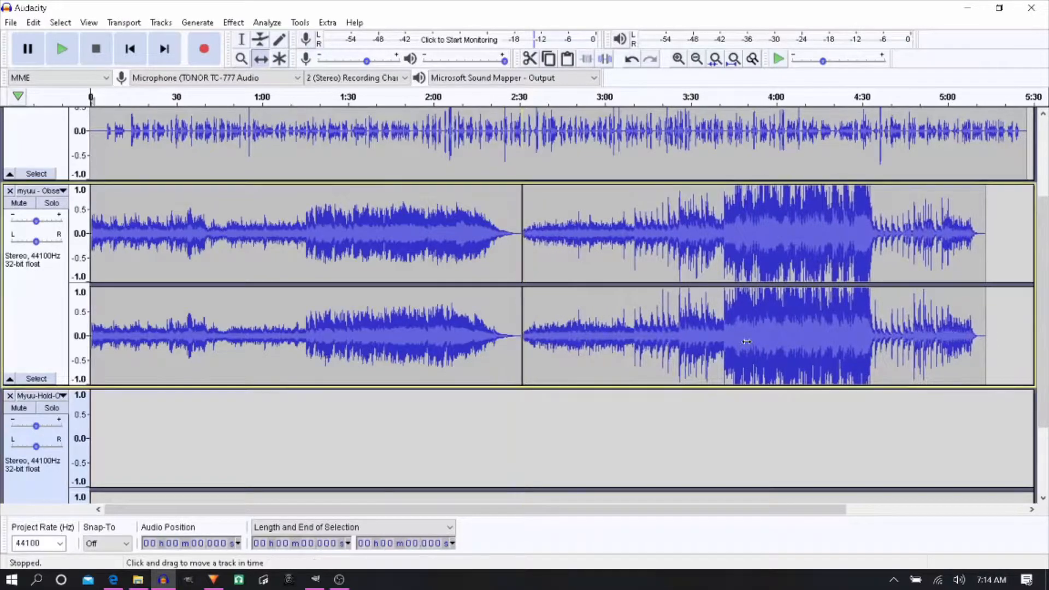
drag(459, 516, 494, 517)
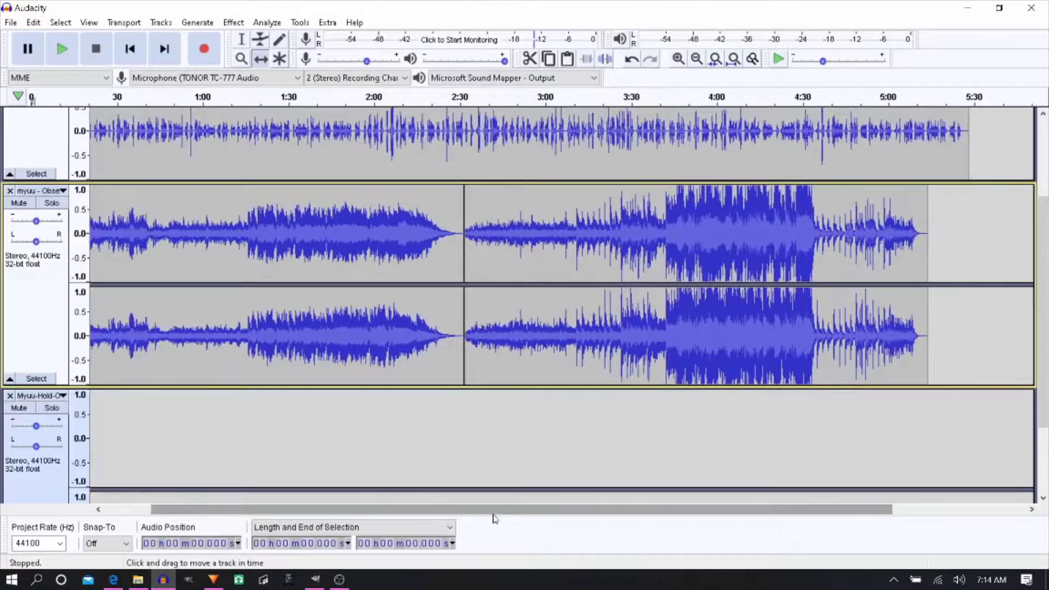
scroll(385, 304, up, 2)
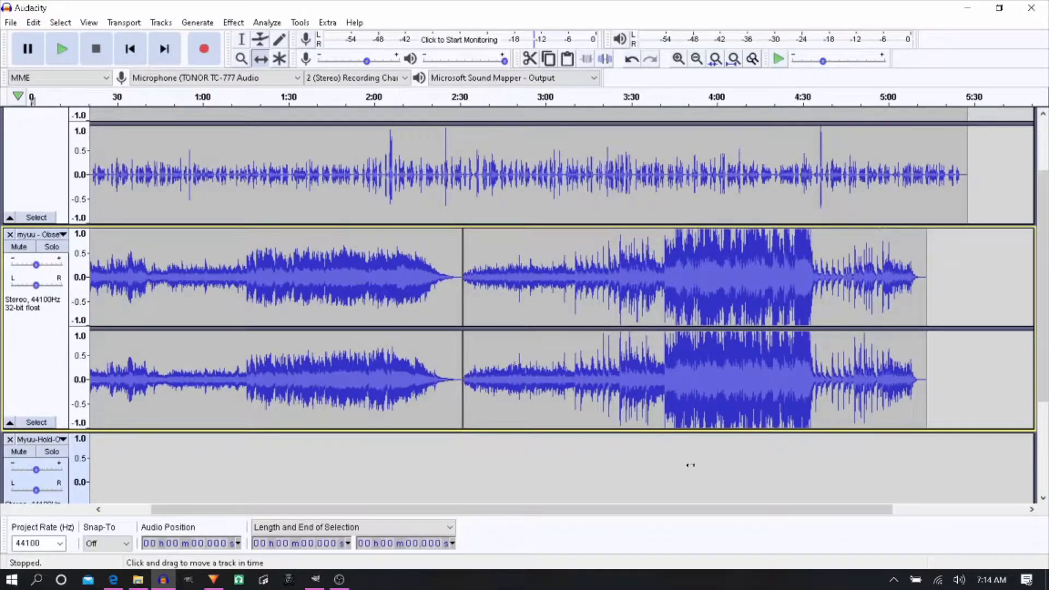
drag(541, 511, 361, 531)
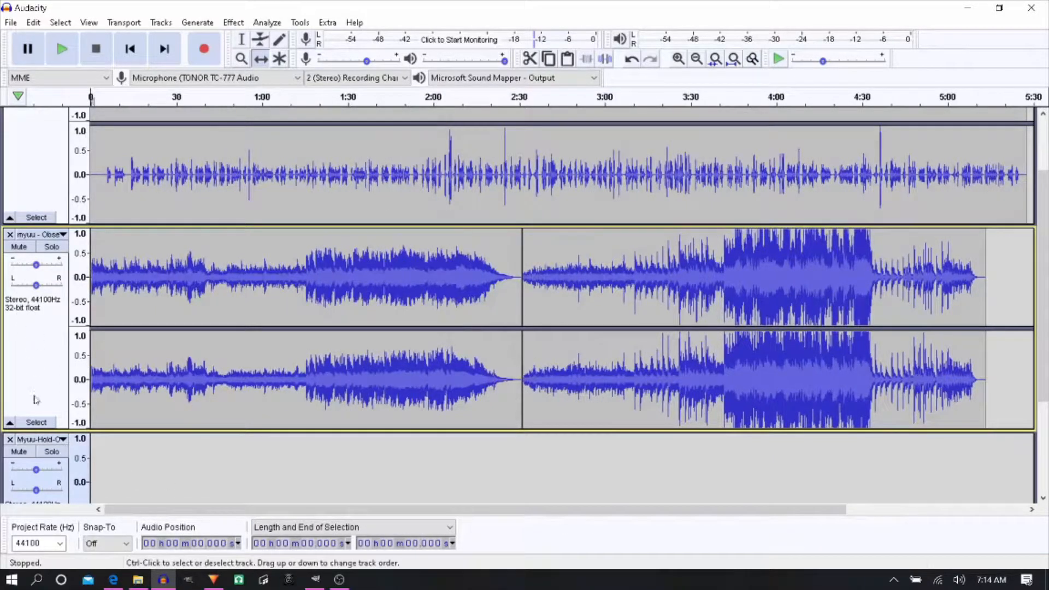
click(10, 442)
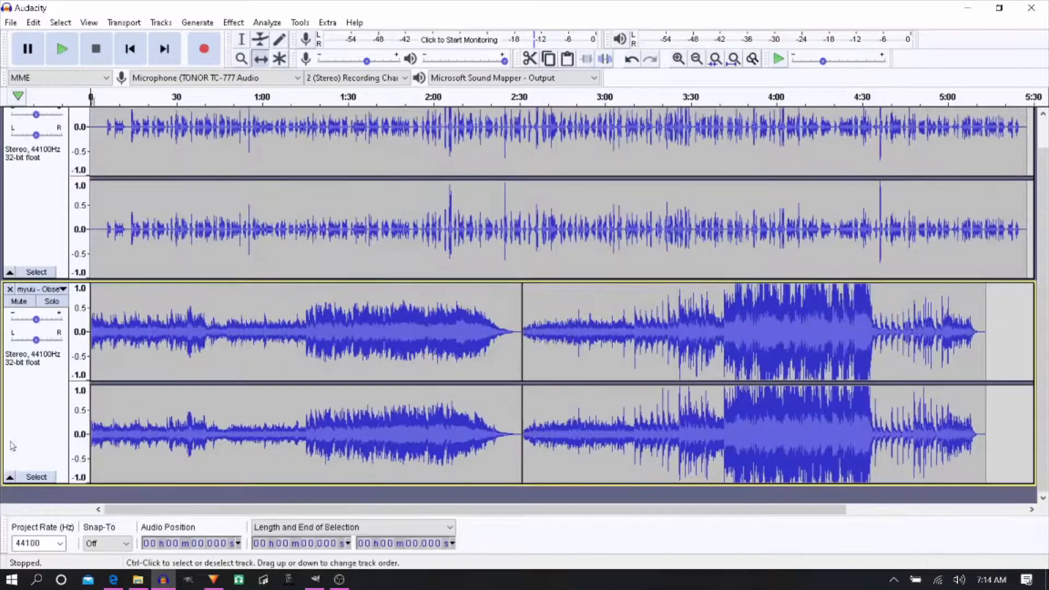
- Lower the music track's gain to slightly below -22 dB and play the mix from the start
drag(36, 321, 36, 322)
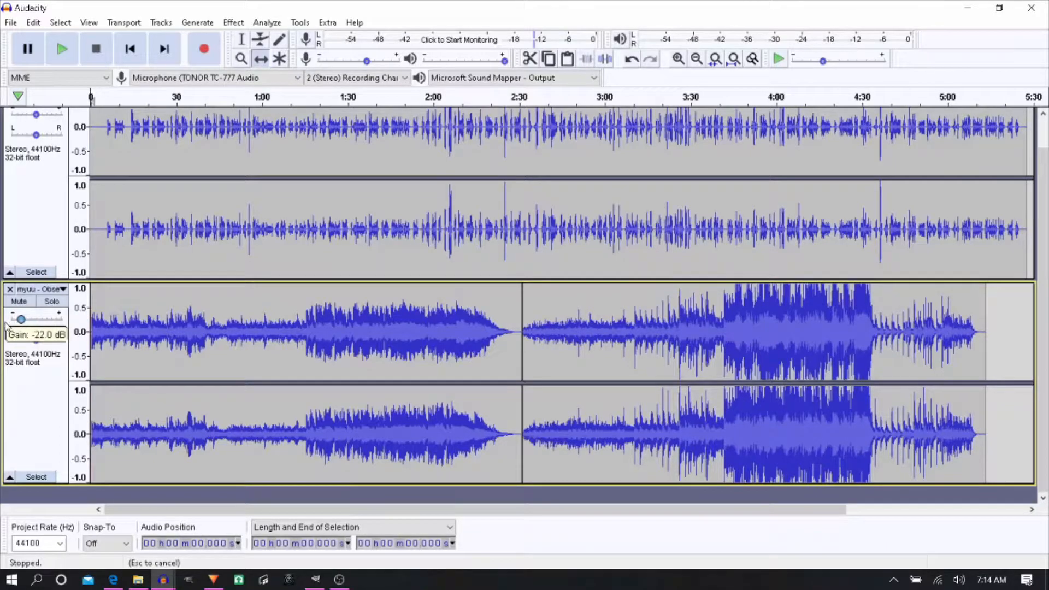
drag(2, 327, 2, 327)
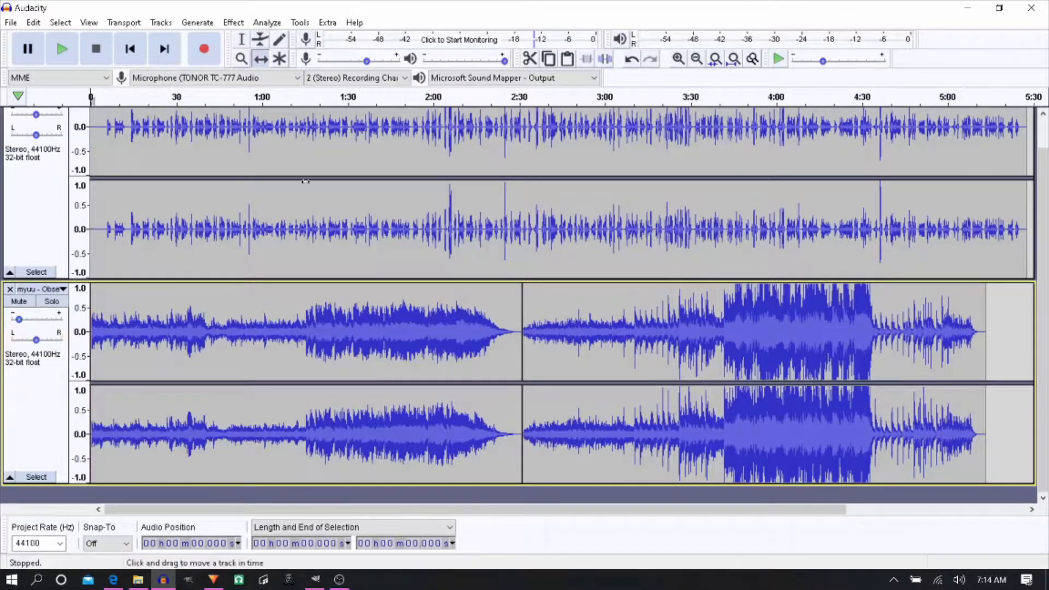
click(131, 54)
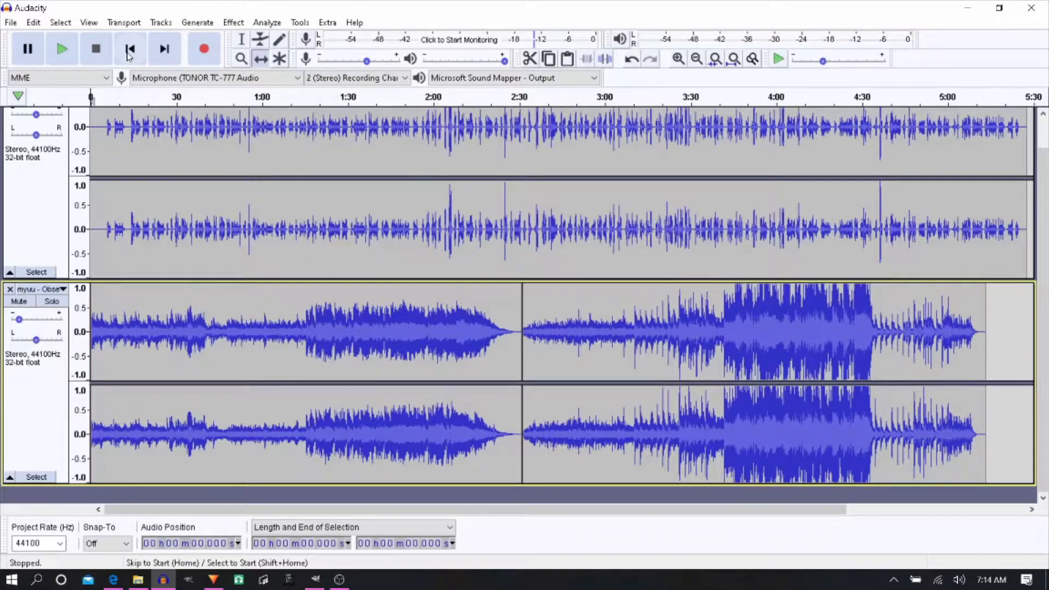
click(61, 50)
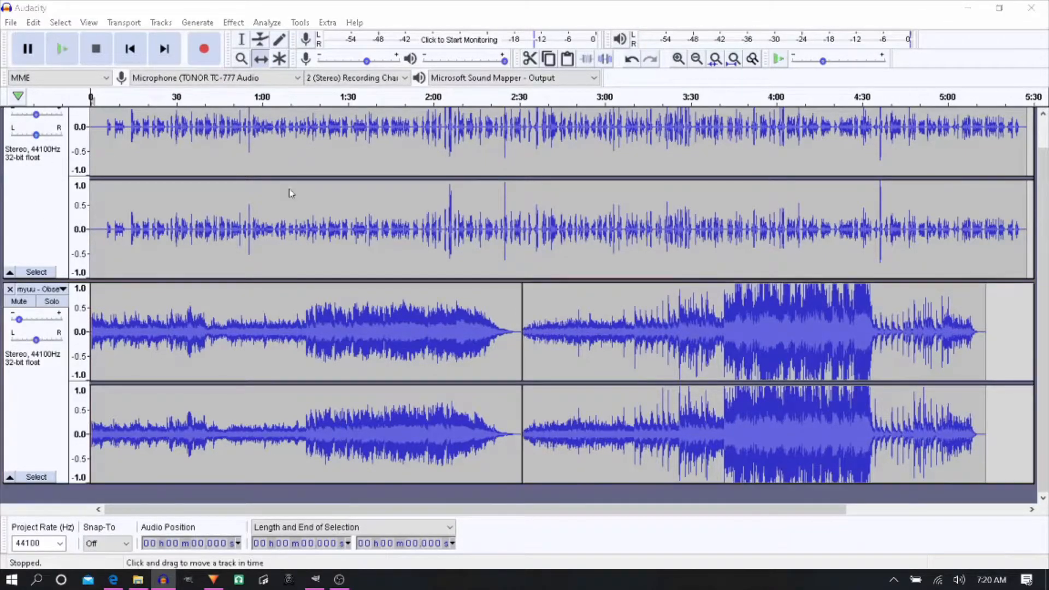
- Save the project in the Audio folder as Free Coffee
key(ctrl+s)
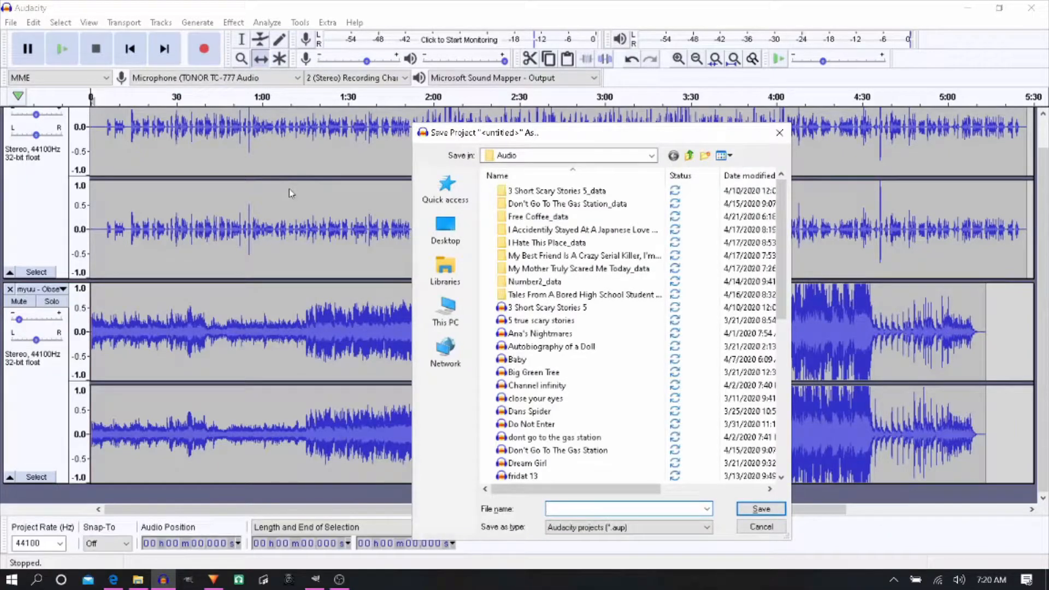
text(Free)
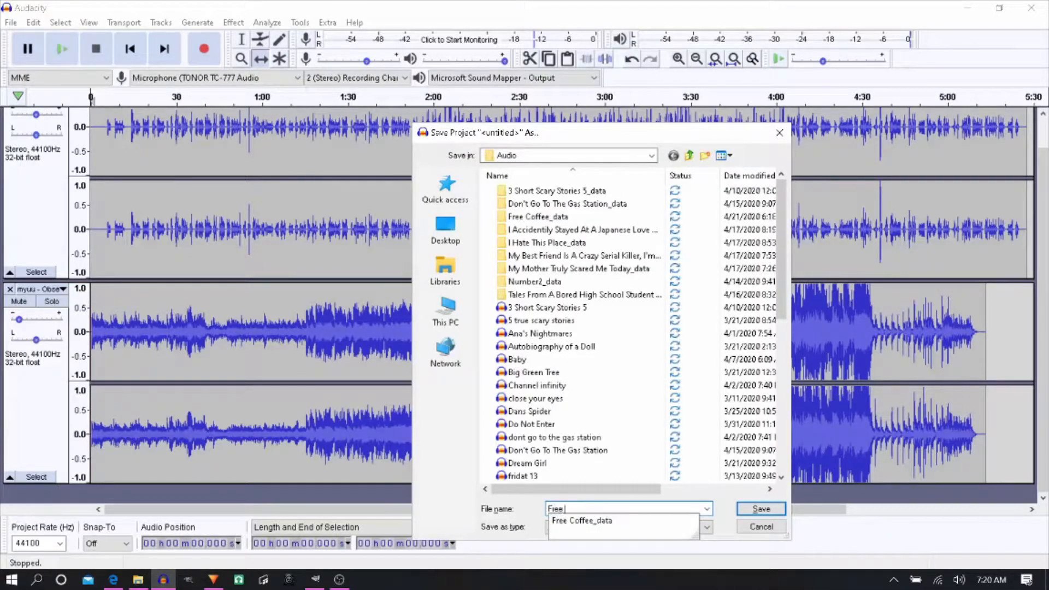
key(Return)
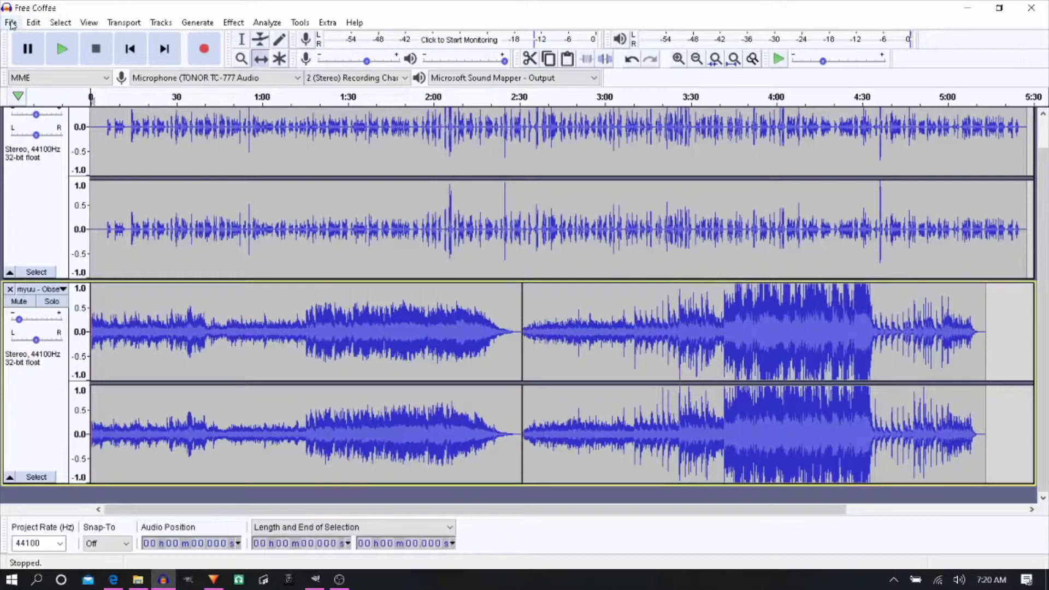
- Export the project as a 16-bit WAV file named Free Coffee in the Audio folder, accepting the stereo mixdown
click(11, 23)
mouse_move(67, 125)
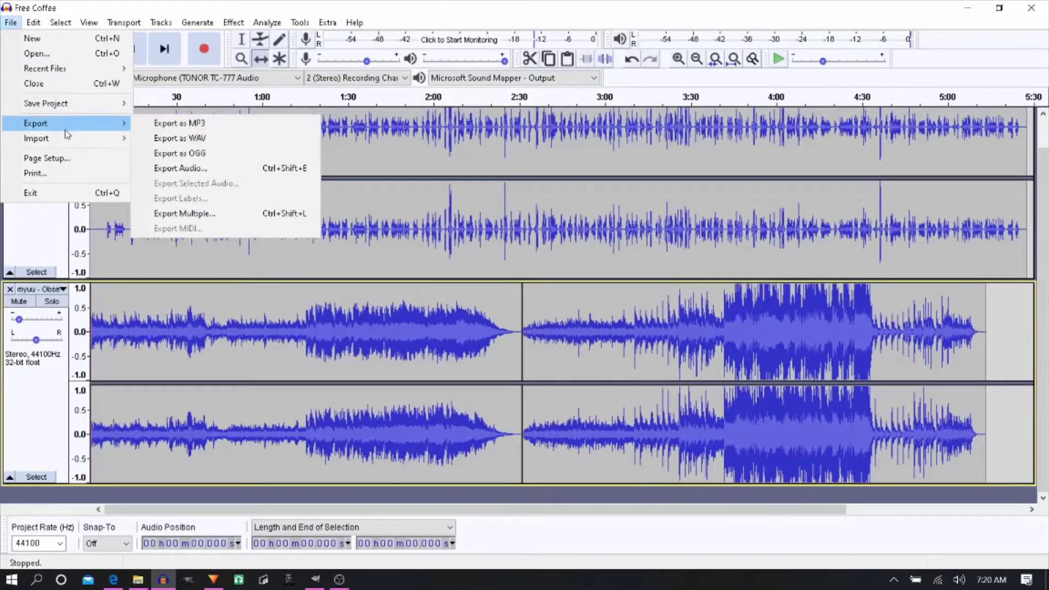
click(187, 139)
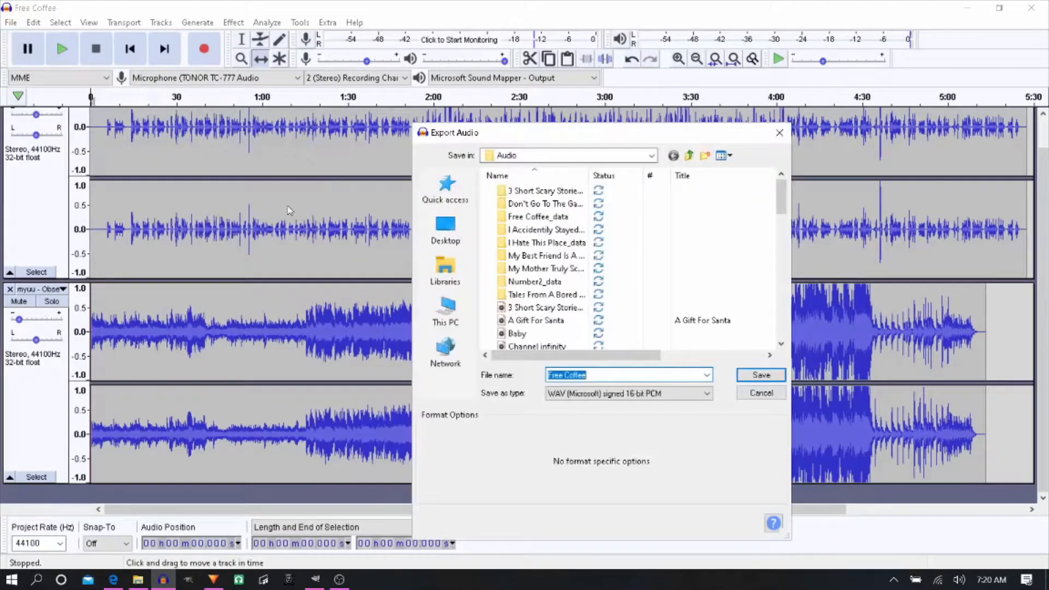
click(761, 375)
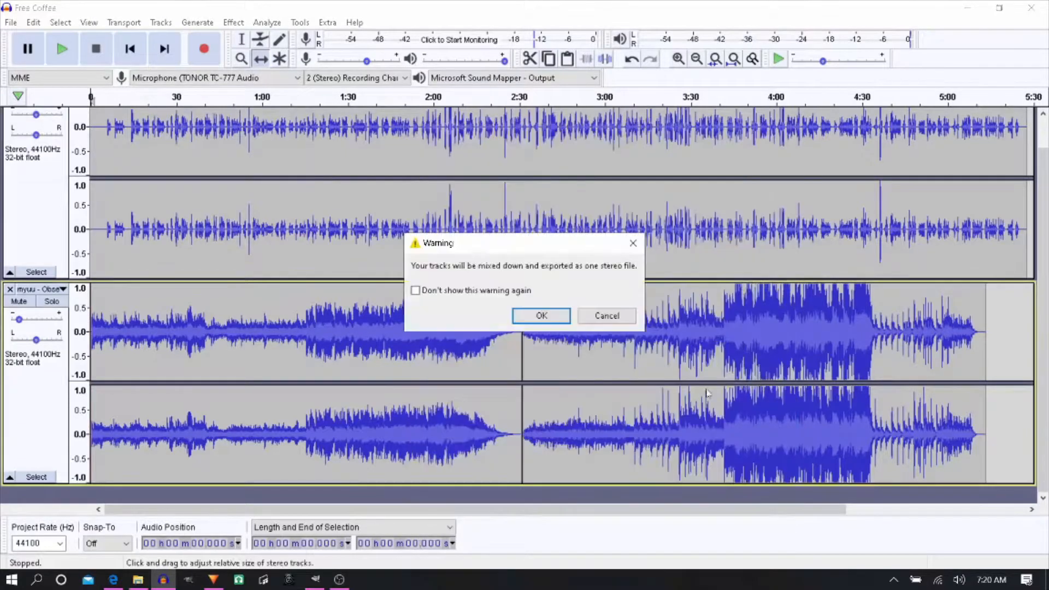
click(539, 316)
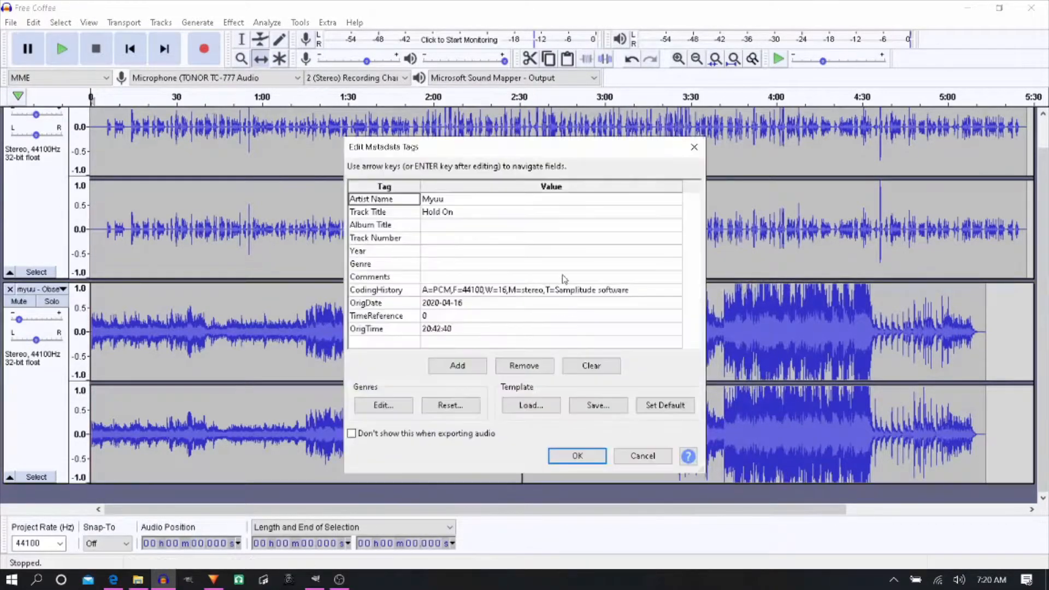
- Clear the Artist Name, Track Title and CodingHistory values in the export's metadata tags
drag(493, 202, 393, 201)
key(BackSpace)
key(BackSpace)
key(BackSpace)
key(BackSpace)
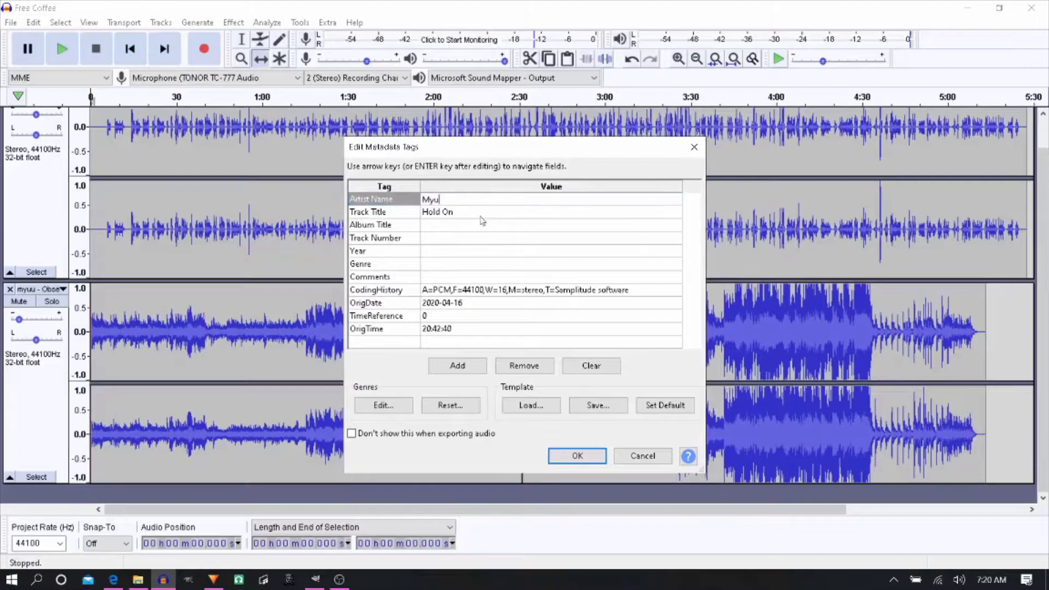
drag(470, 214, 407, 212)
key(BackSpace)
key(BackSpace)
key(BackSpace)
key(BackSpace)
key(BackSpace)
key(BackSpace)
key(BackSpace)
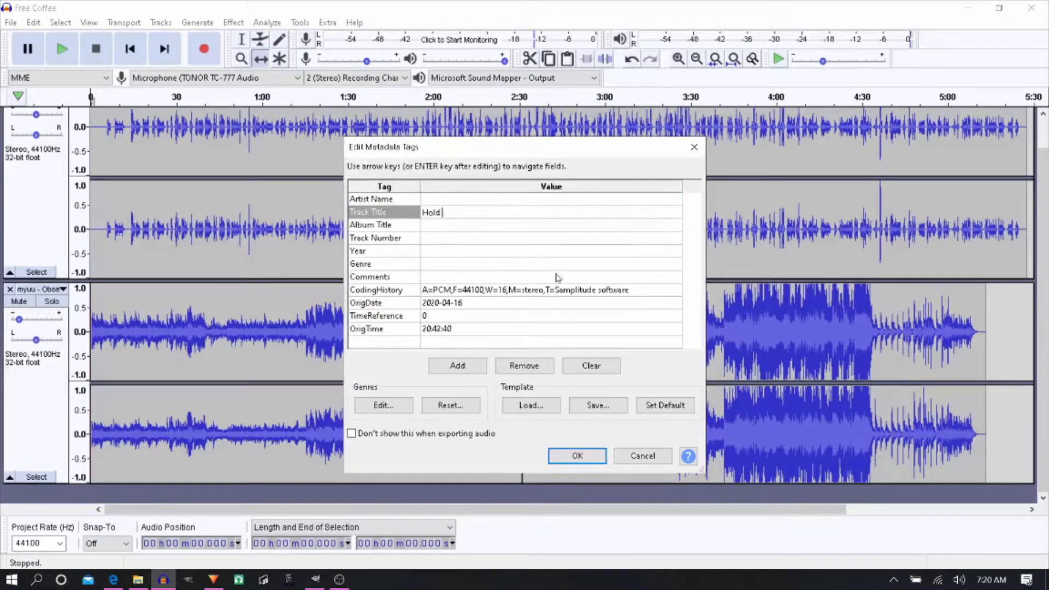
click(374, 290)
key(BackSpace)
key(BackSpace)
key(BackSpace)
key(BackSpace)
key(BackSpace)
key(BackSpace)
key(BackSpace)
key(BackSpace)
key(BackSpace)
key(BackSpace)
key(BackSpace)
key(BackSpace)
key(BackSpace)
key(BackSpace)
key(BackSpace)
key(BackSpace)
key(BackSpace)
key(BackSpace)
key(BackSpace)
key(BackSpace)
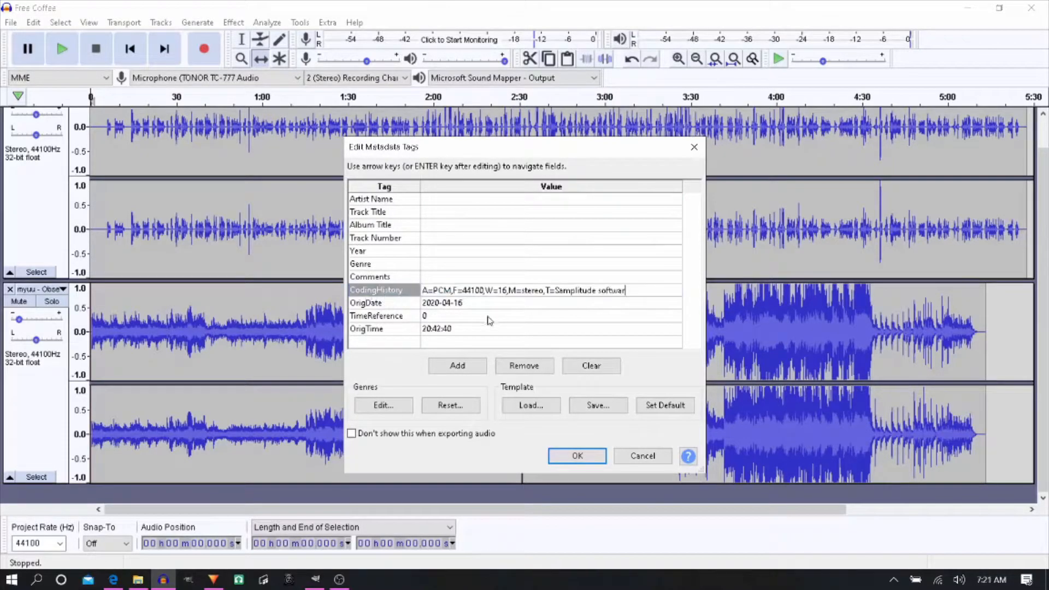
key(BackSpace)
key(BackSpace)
key(BackSpace)
key(BackSpace)
key(BackSpace)
key(BackSpace)
key(BackSpace)
key(BackSpace)
key(BackSpace)
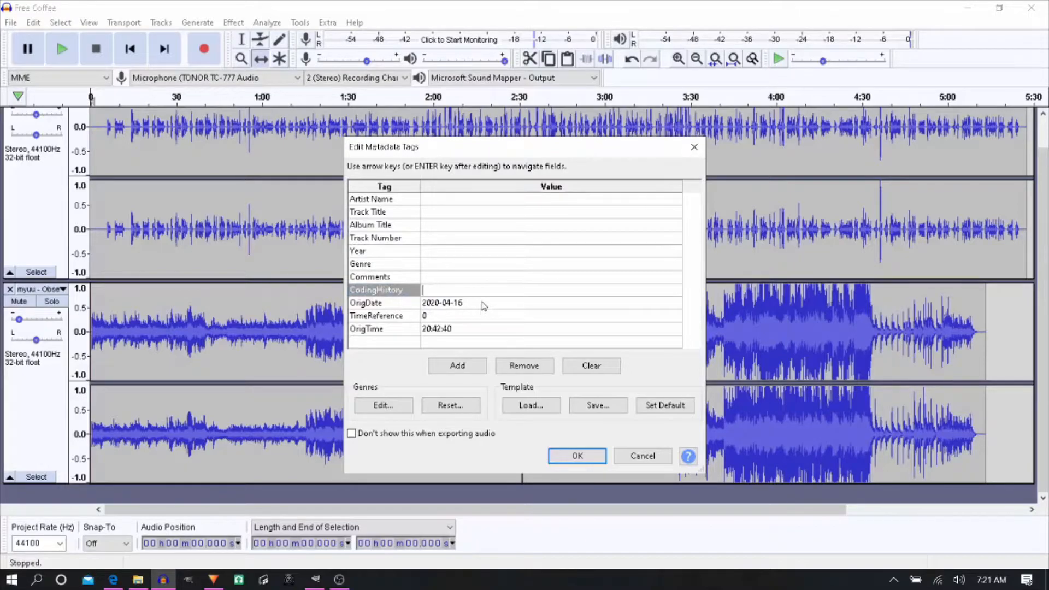
- Clear the OrigDate, TimeReference and OrigTime metadata values and complete the WAV export
key(Return)
key(BackSpace)
key(BackSpace)
key(BackSpace)
key(BackSpace)
key(BackSpace)
key(BackSpace)
key(BackSpace)
key(BackSpace)
key(BackSpace)
key(BackSpace)
key(Return)
key(BackSpace)
key(Return)
key(BackSpace)
key(BackSpace)
key(BackSpace)
key(BackSpace)
key(BackSpace)
key(BackSpace)
key(BackSpace)
key(BackSpace)
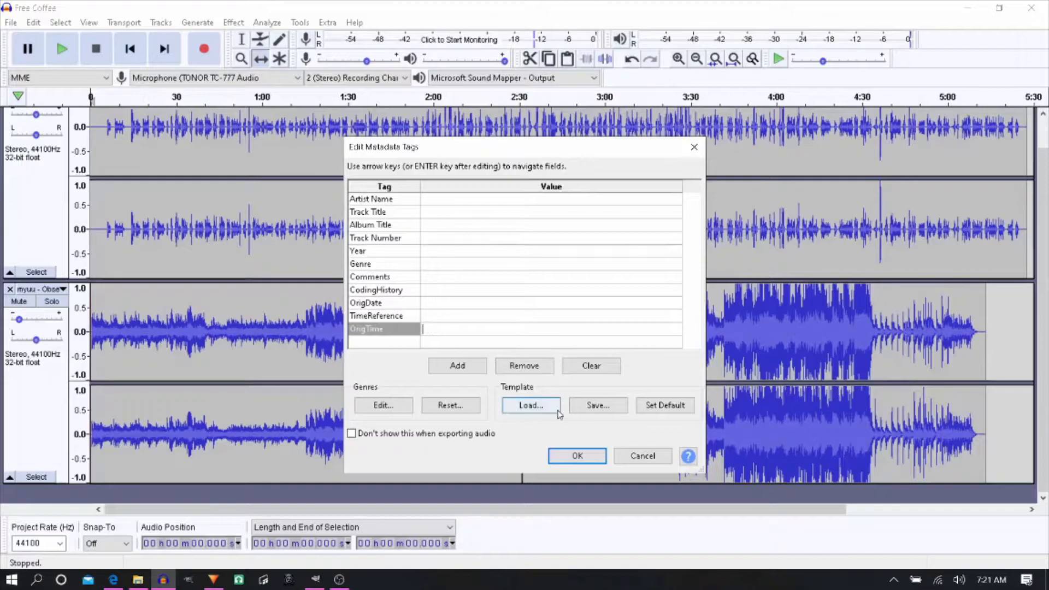
click(567, 464)
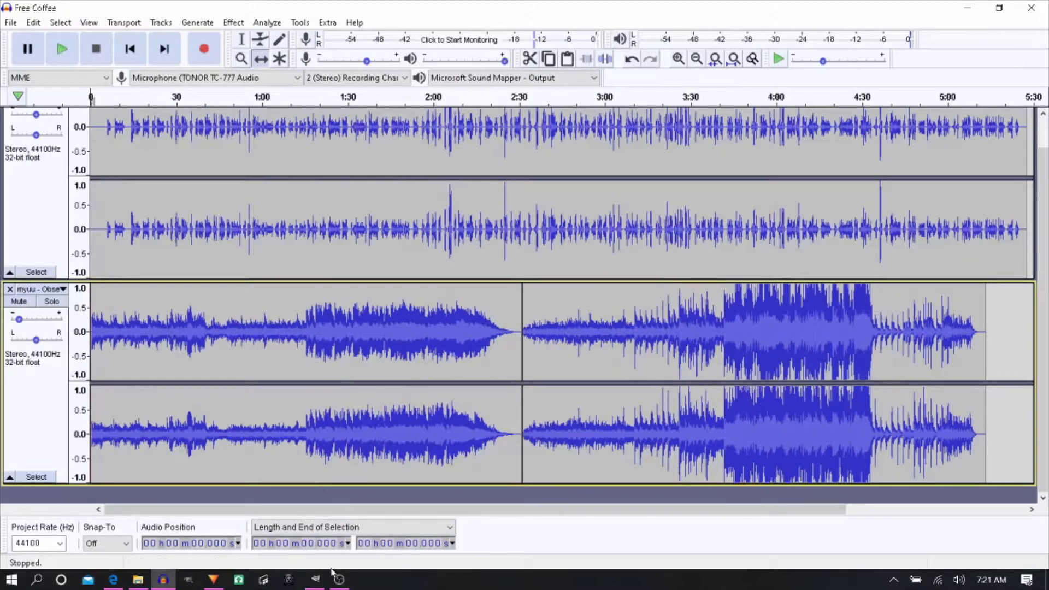
- Switch to the Edge browser, maximize it, and search Bing for coffee
click(315, 583)
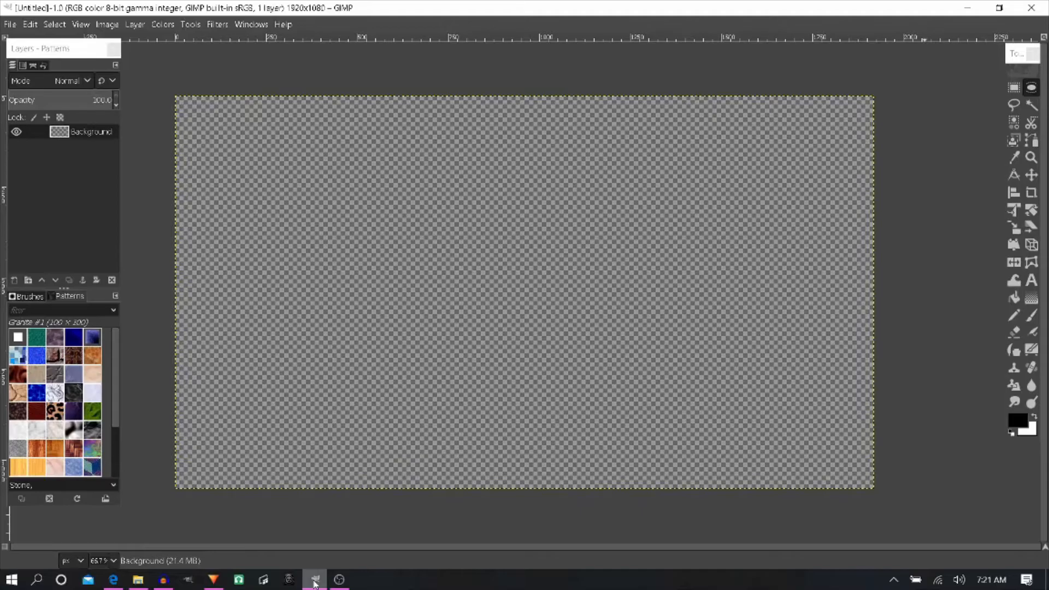
click(113, 579)
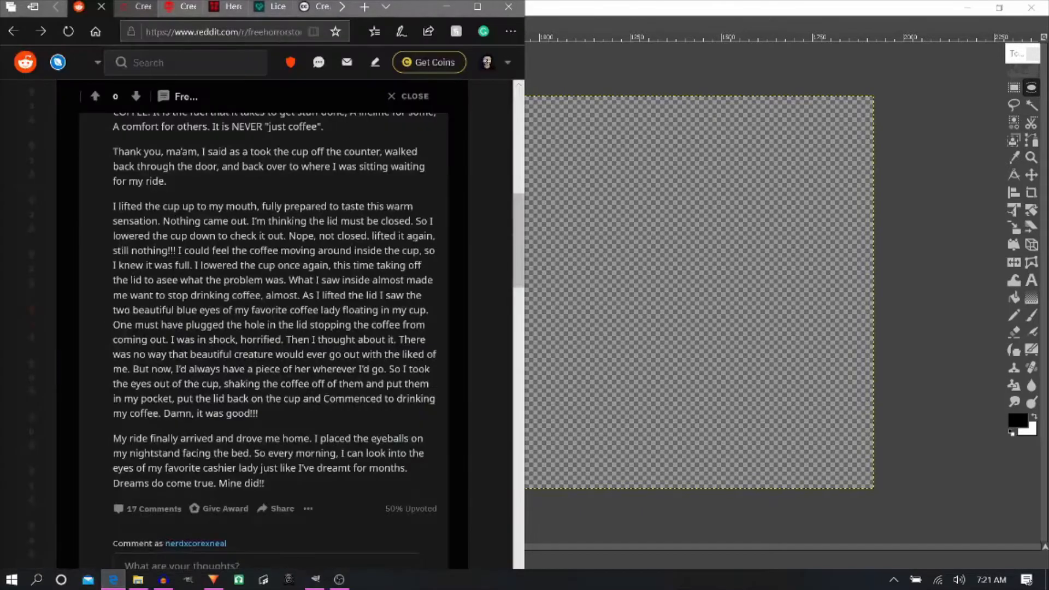
click(478, 7)
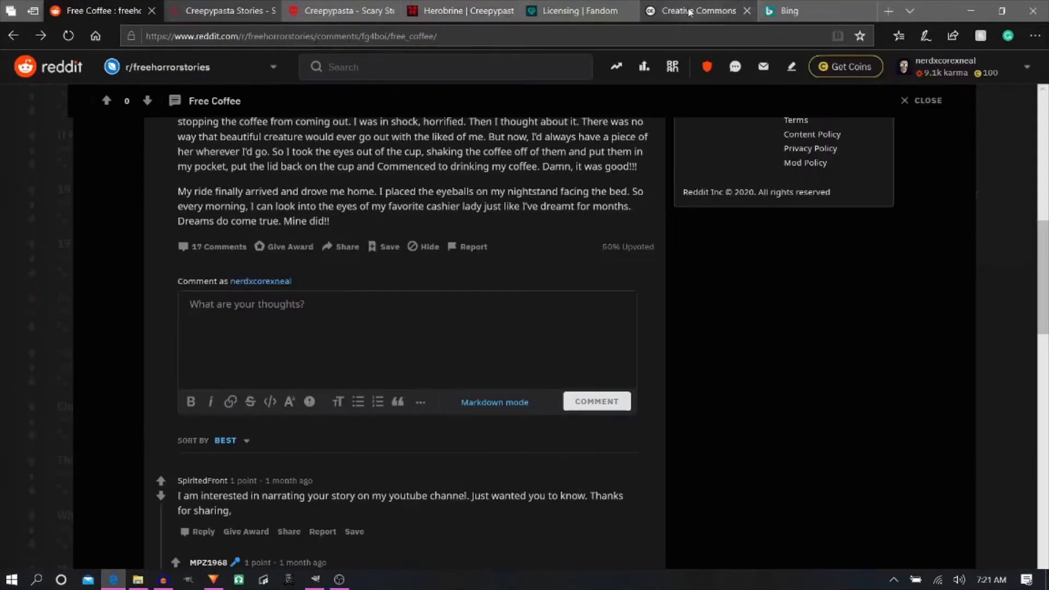
click(814, 11)
click(396, 163)
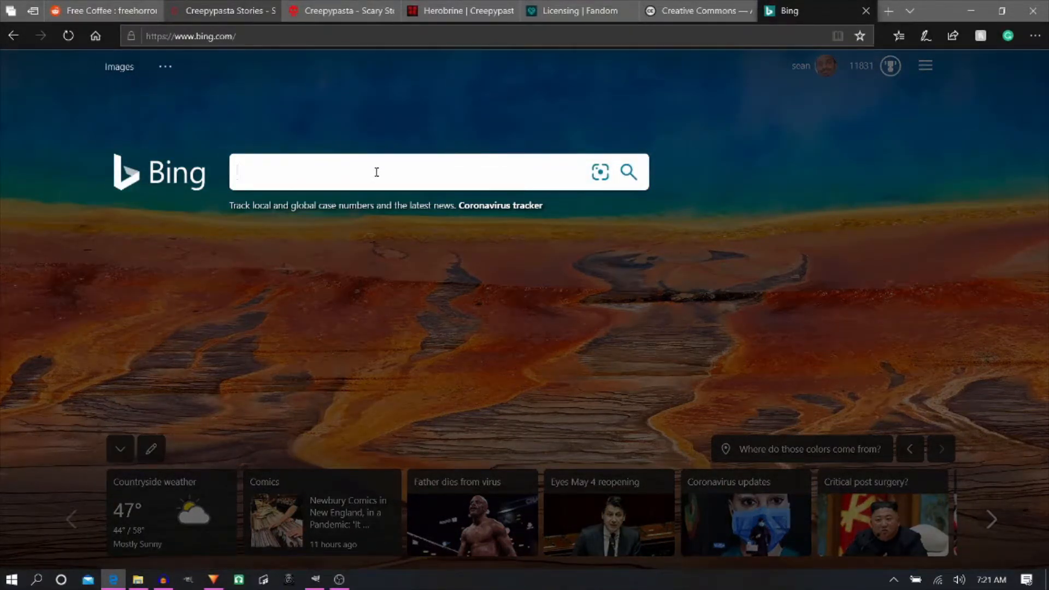
text(coffee)
key(Return)
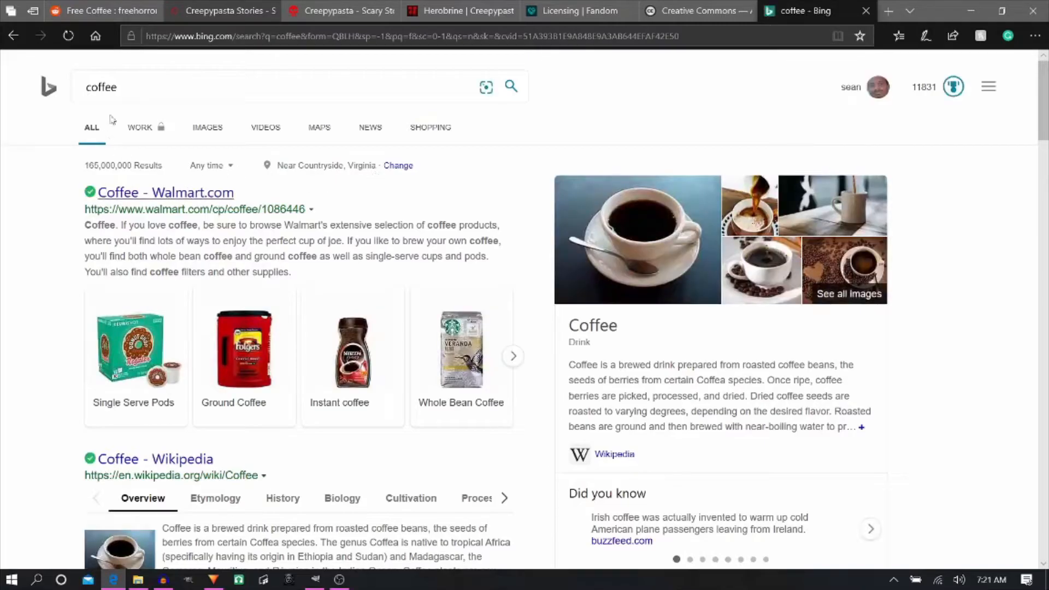
- Show the image results for coffee and filter them to the Public domain license
click(204, 130)
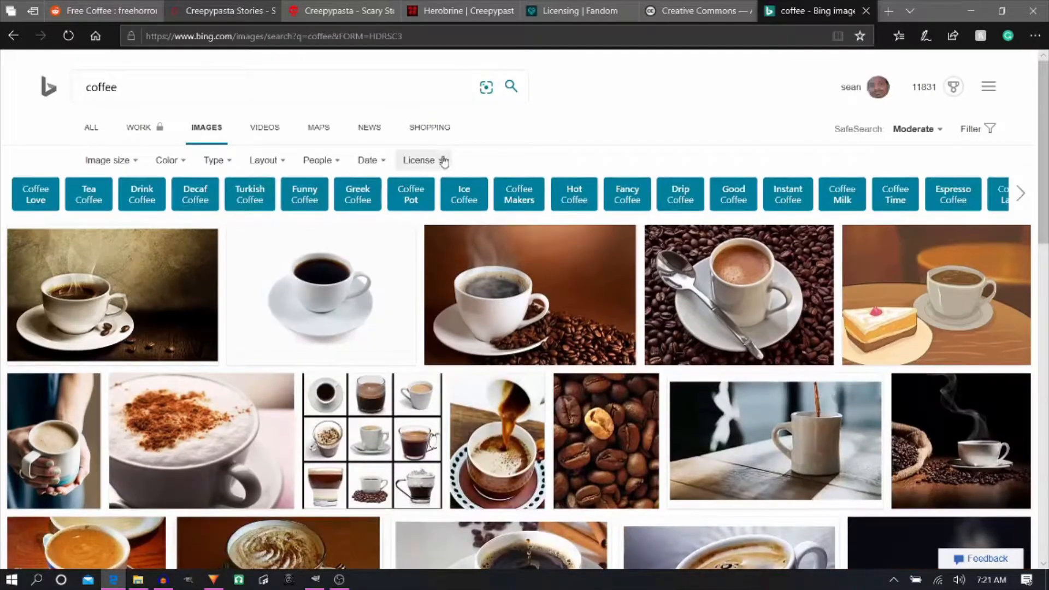
click(439, 160)
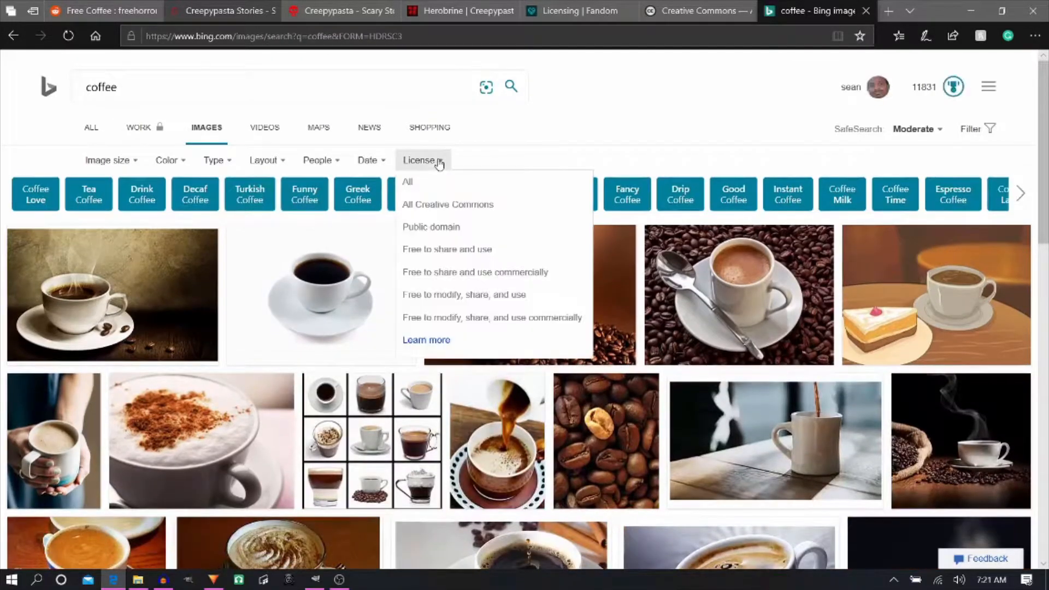
click(455, 228)
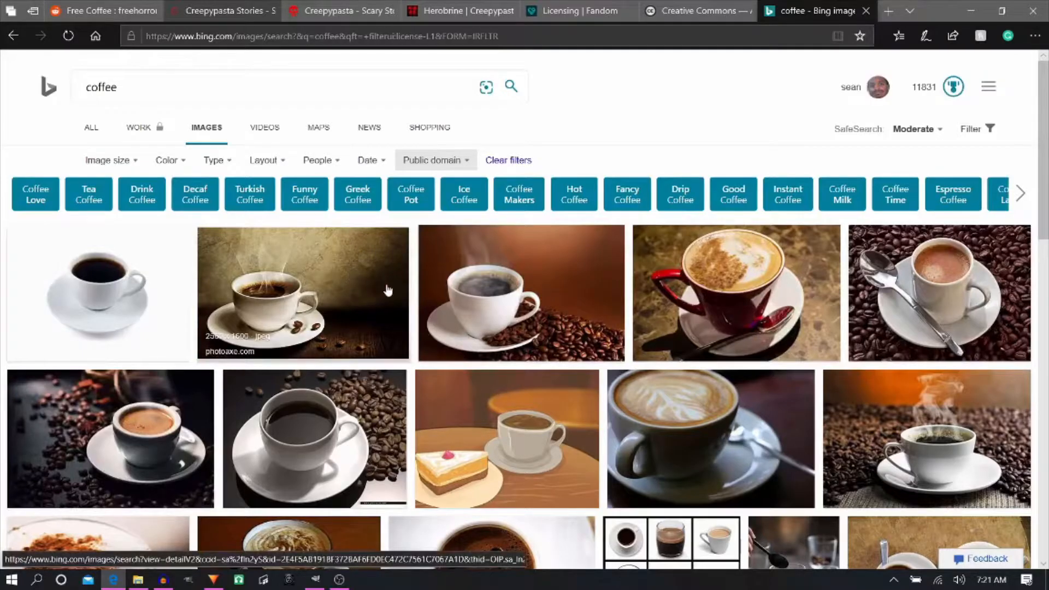
- Find the overhead photo of a white coffee cup with a spoon on dark wood and open its pxhere.com source page
scroll(387, 290, down, 3)
scroll(389, 284, down, 6)
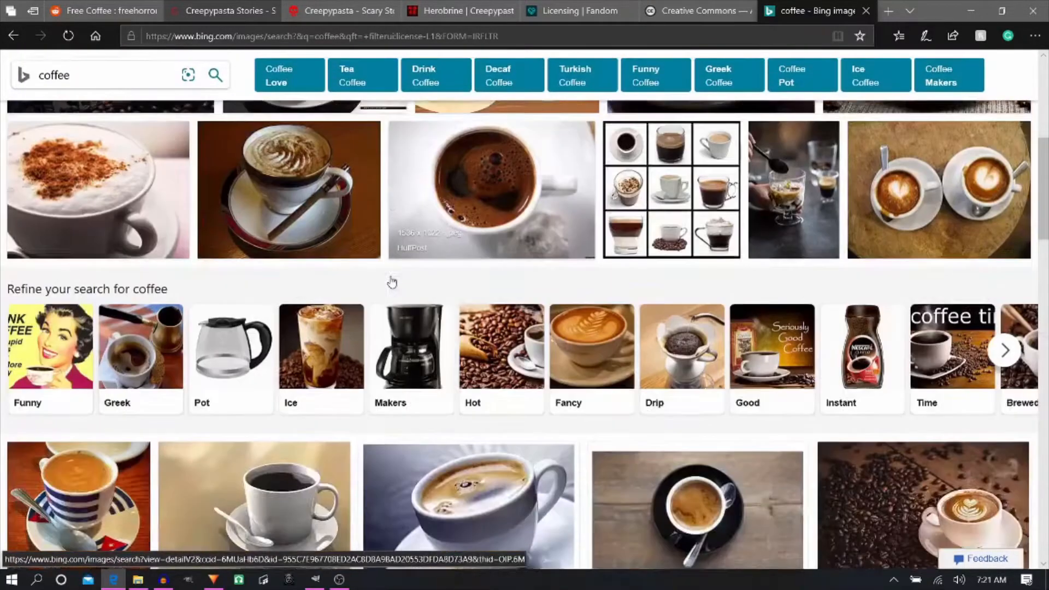
scroll(323, 328, down, 3)
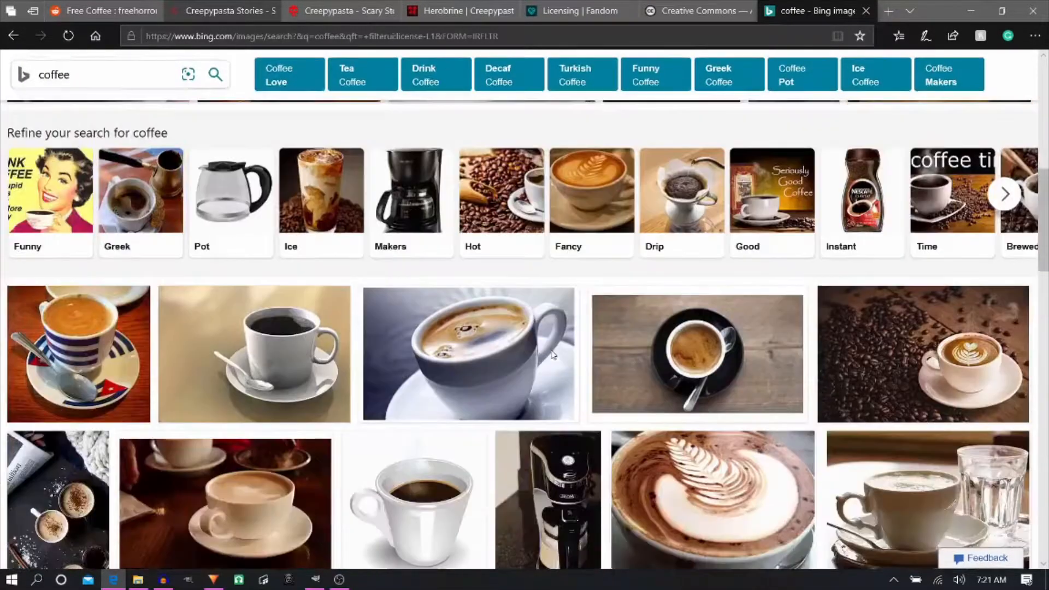
scroll(553, 350, down, 7)
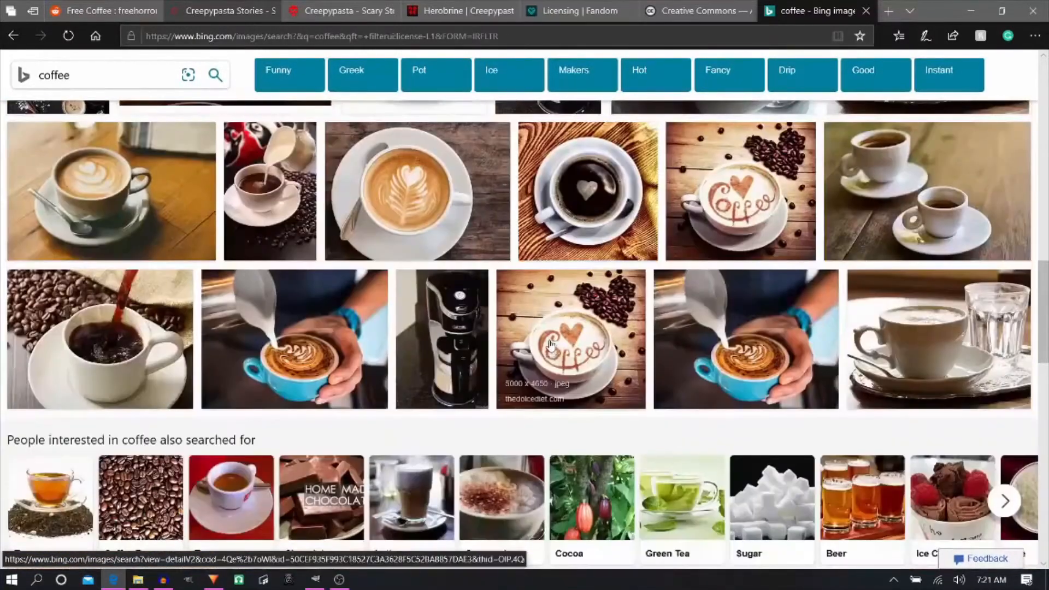
scroll(512, 306, down, 3)
scroll(512, 307, down, 6)
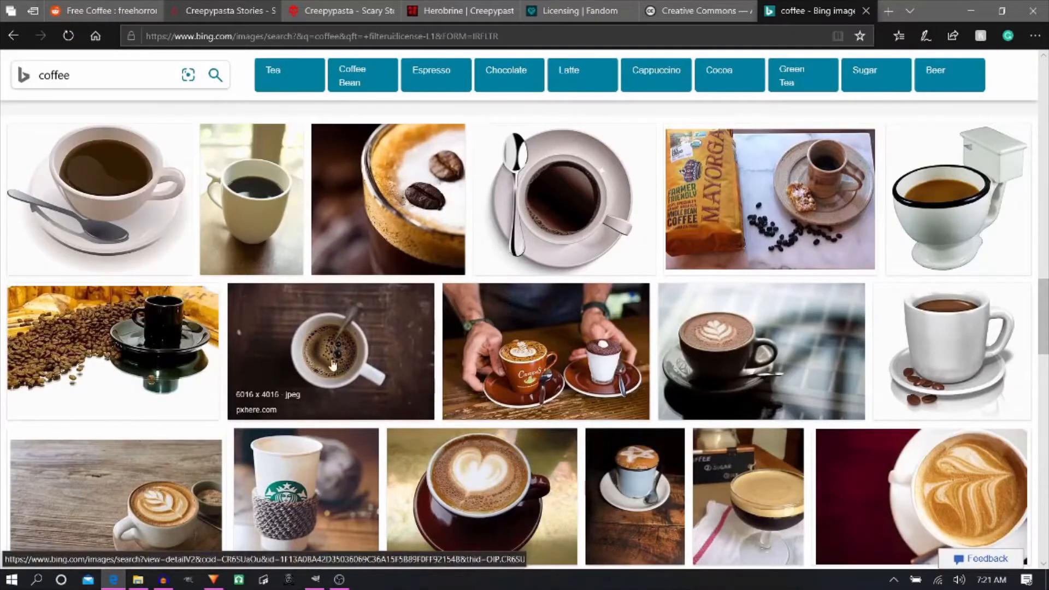
click(333, 350)
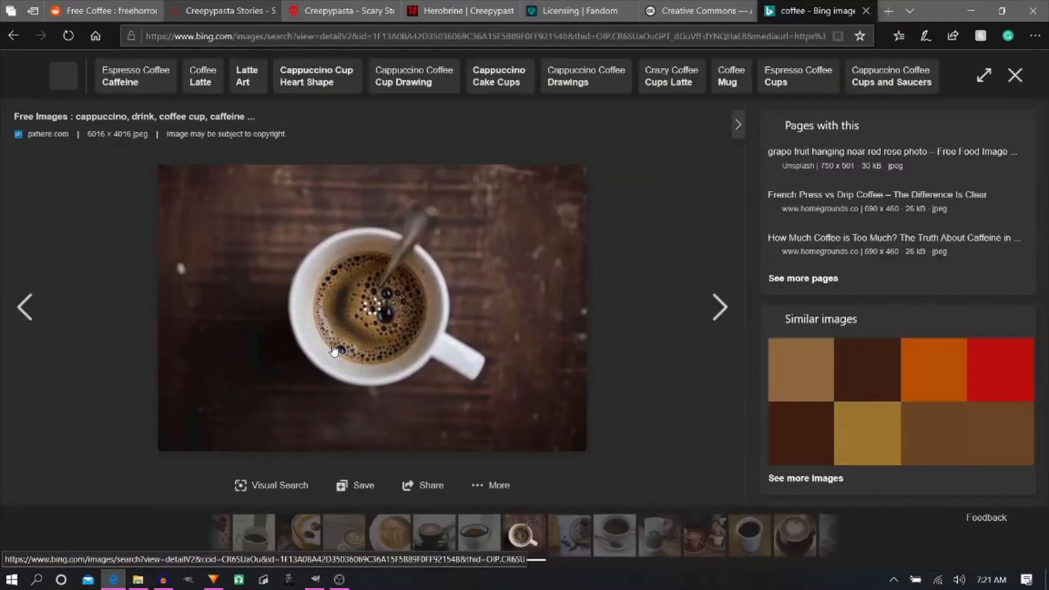
click(183, 118)
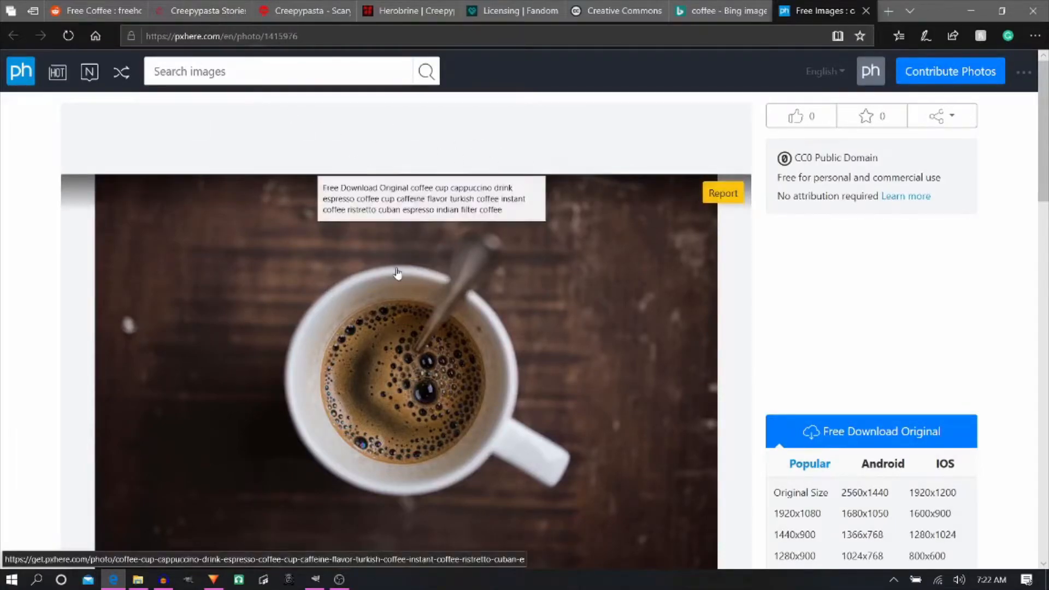
- Download the coffee cup photo from the pxhere page using its free original download
scroll(396, 282, down, 3)
scroll(395, 281, up, 2)
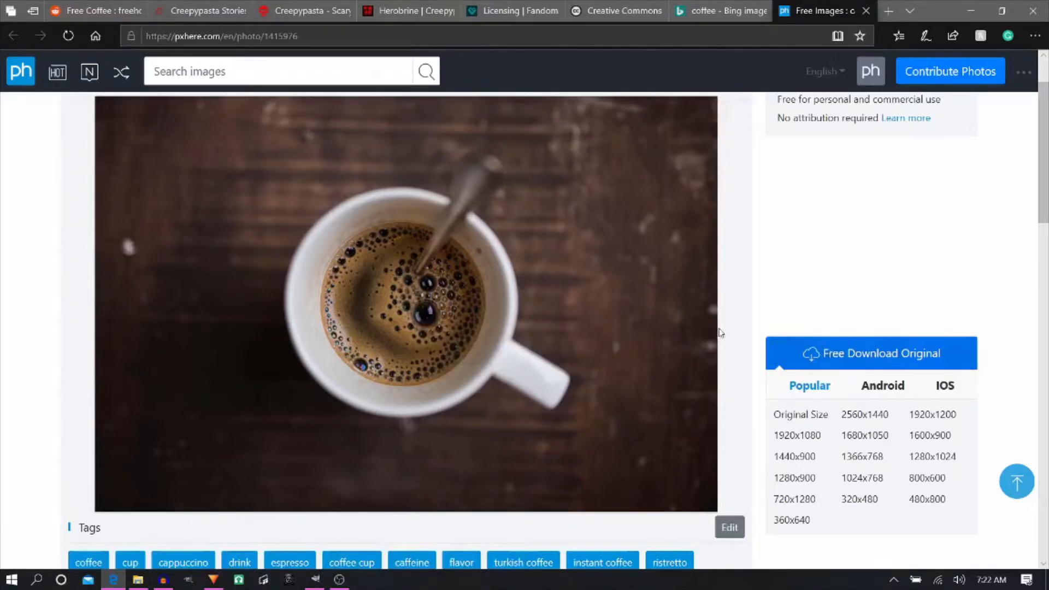
click(824, 354)
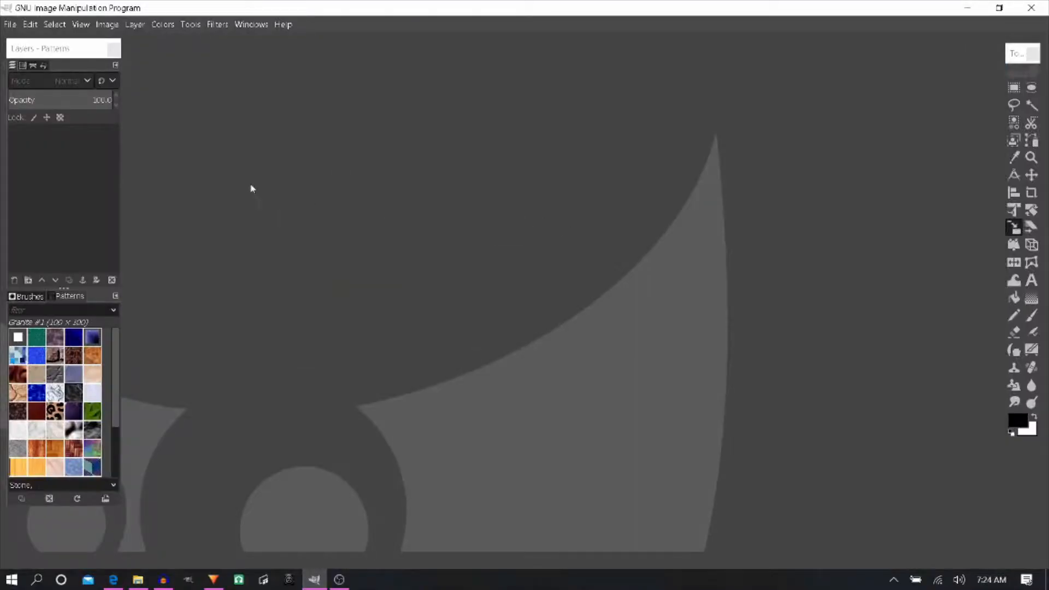
- Create a new 1920 × 1080 px RGB image in GIMP at 300 pixels/in, filled with transparency
click(10, 26)
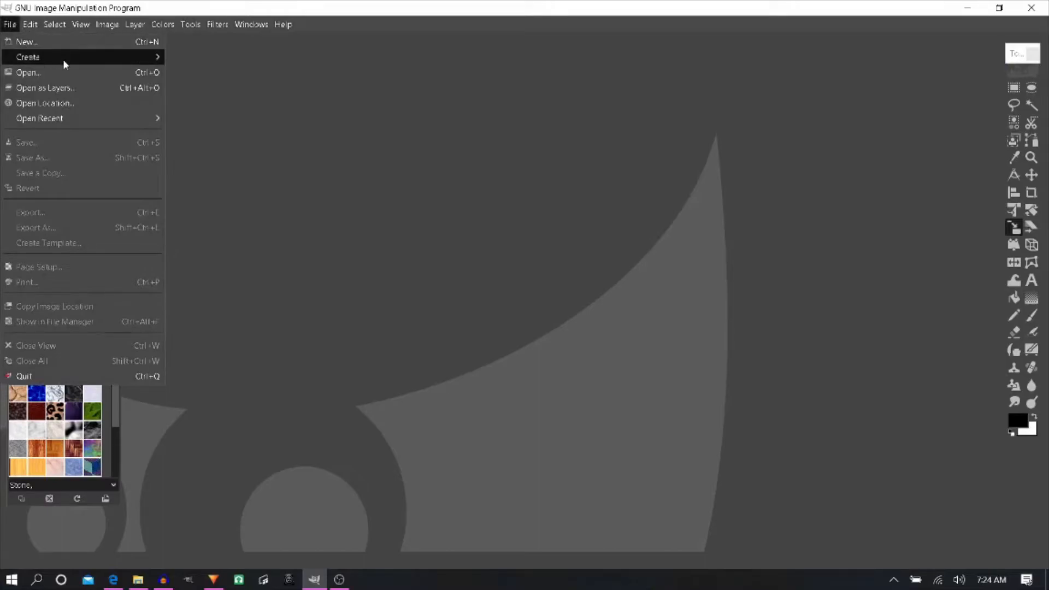
click(55, 42)
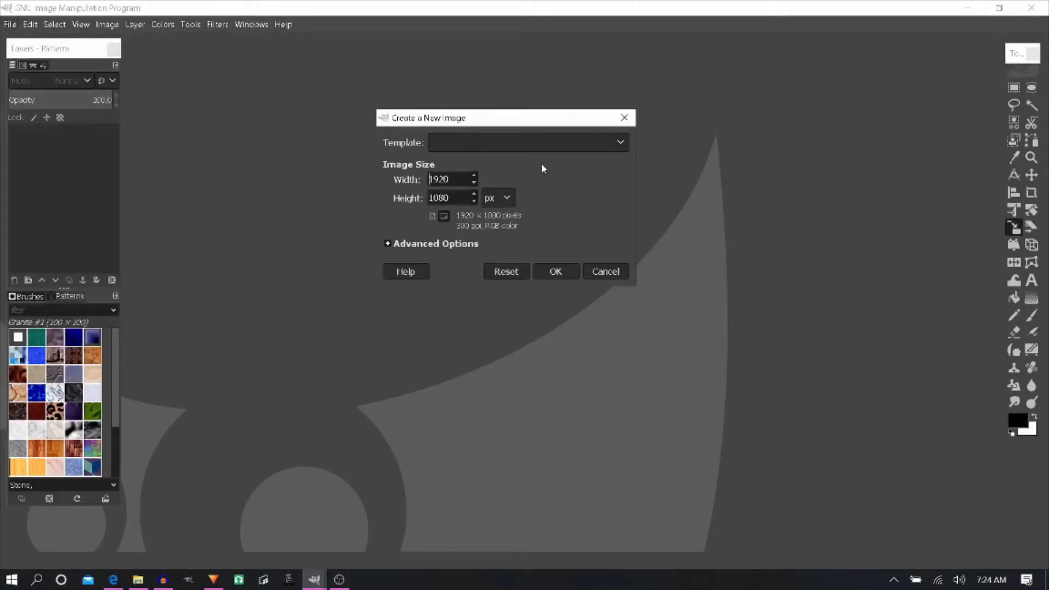
click(386, 244)
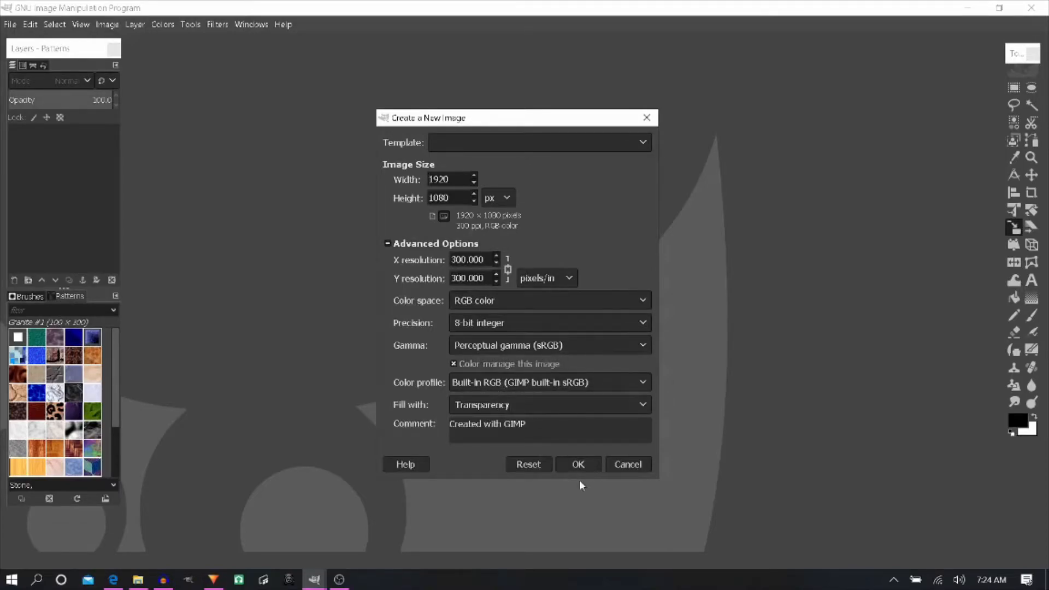
click(597, 469)
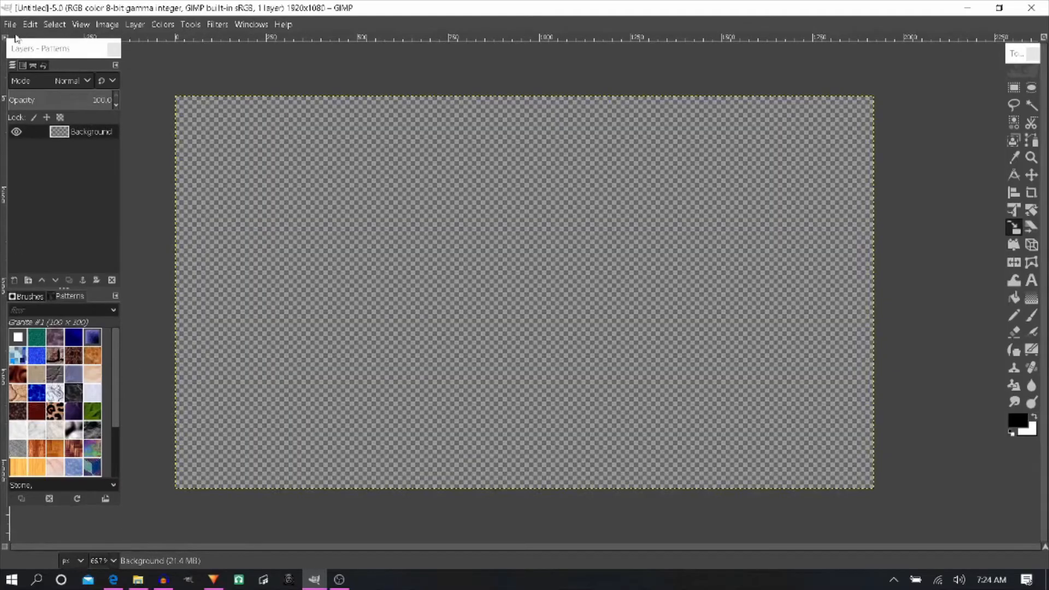
- Open the downloaded coffee-cup photo from Downloads as a layer, converting it to the built-in sRGB color profile
click(10, 24)
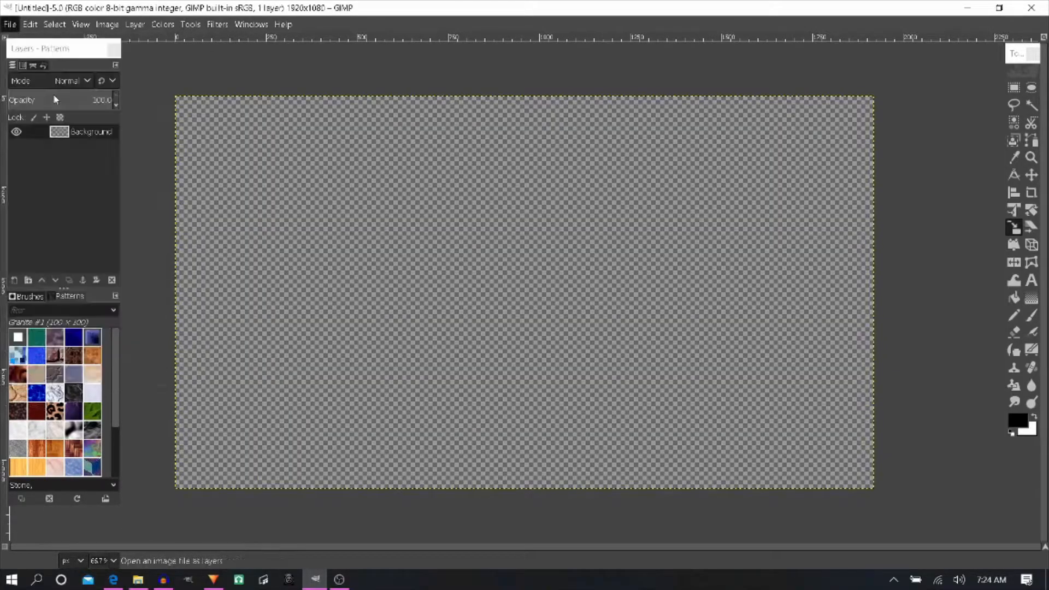
click(54, 95)
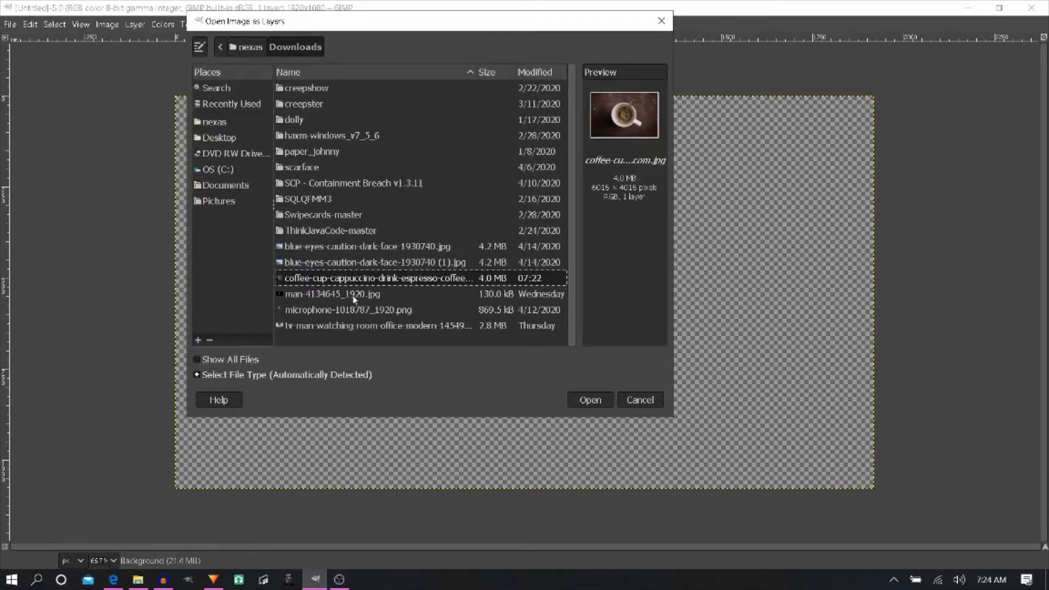
click(595, 403)
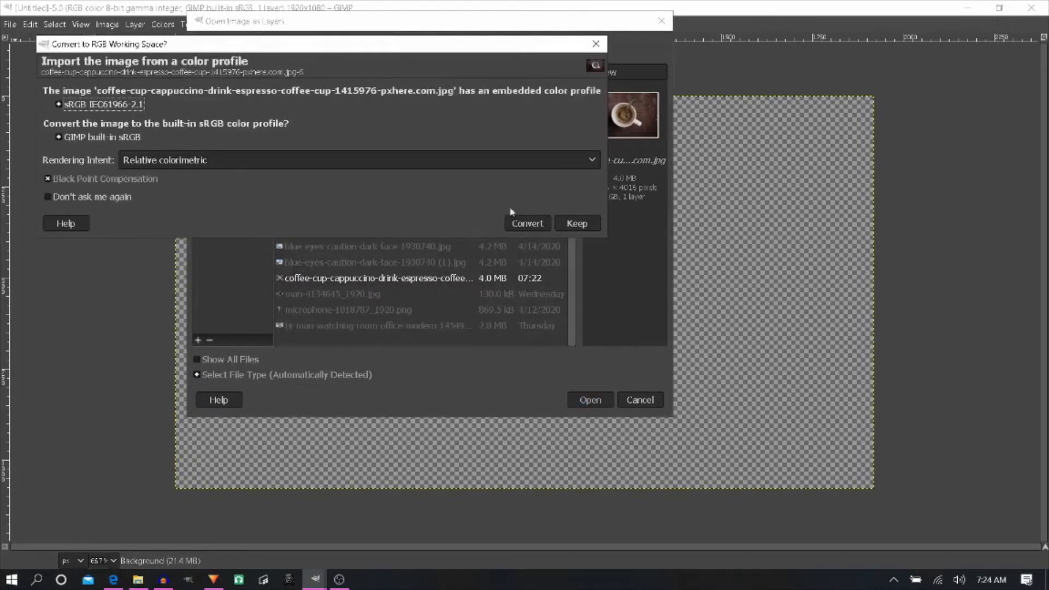
click(544, 227)
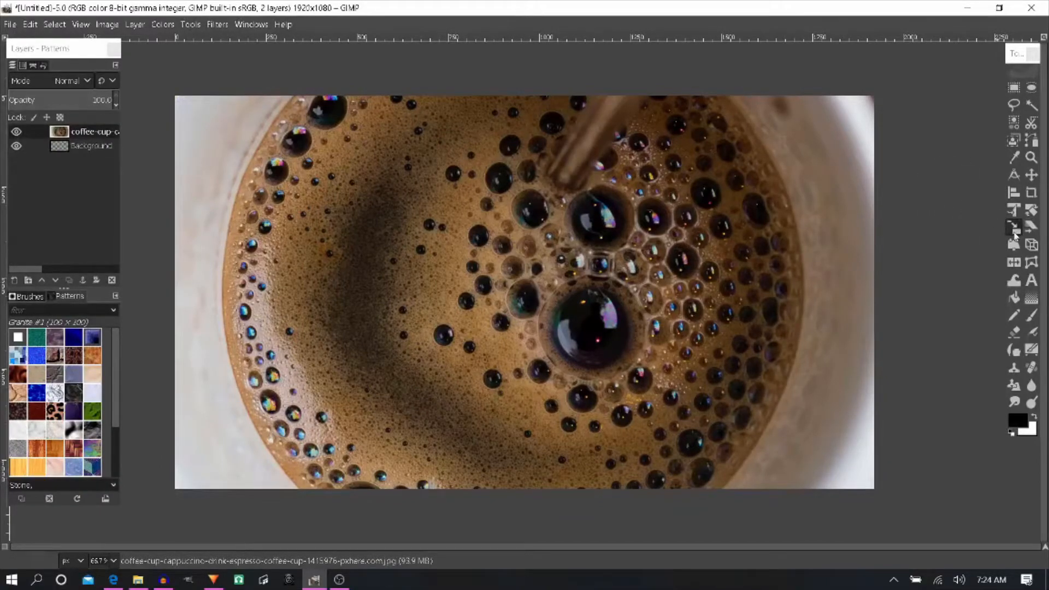
- Scale the coffee photo layer down to about 4128 × 2872 px
click(525, 294)
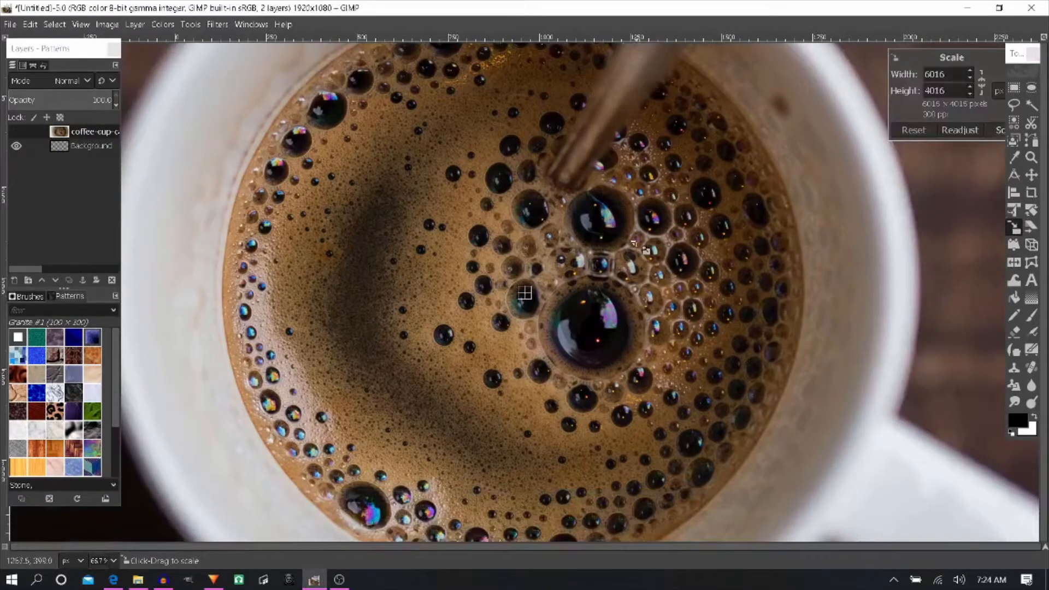
scroll(634, 243, down, 5)
drag(817, 390, 706, 317)
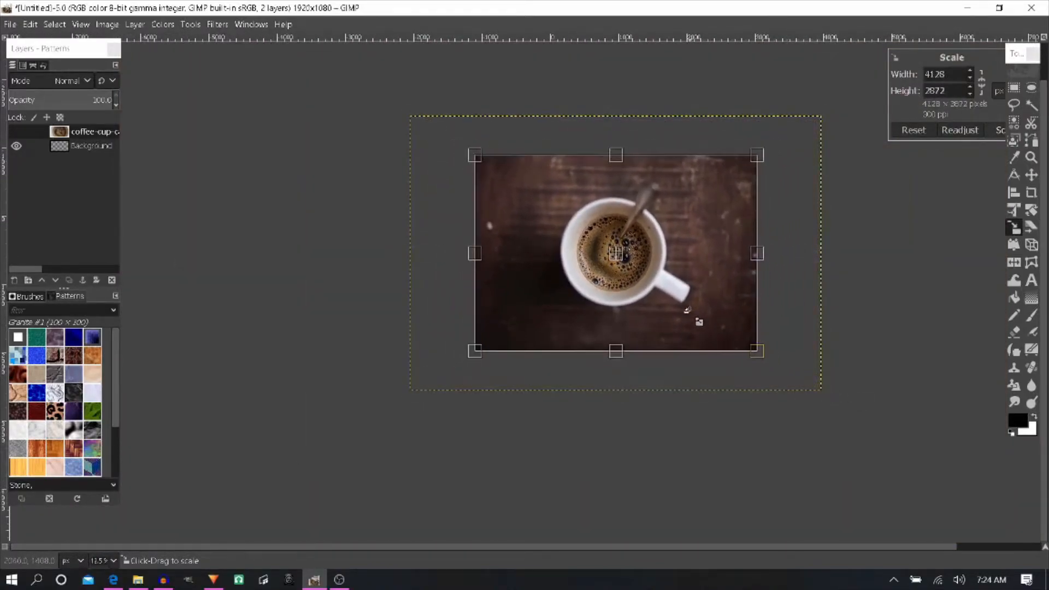
click(999, 134)
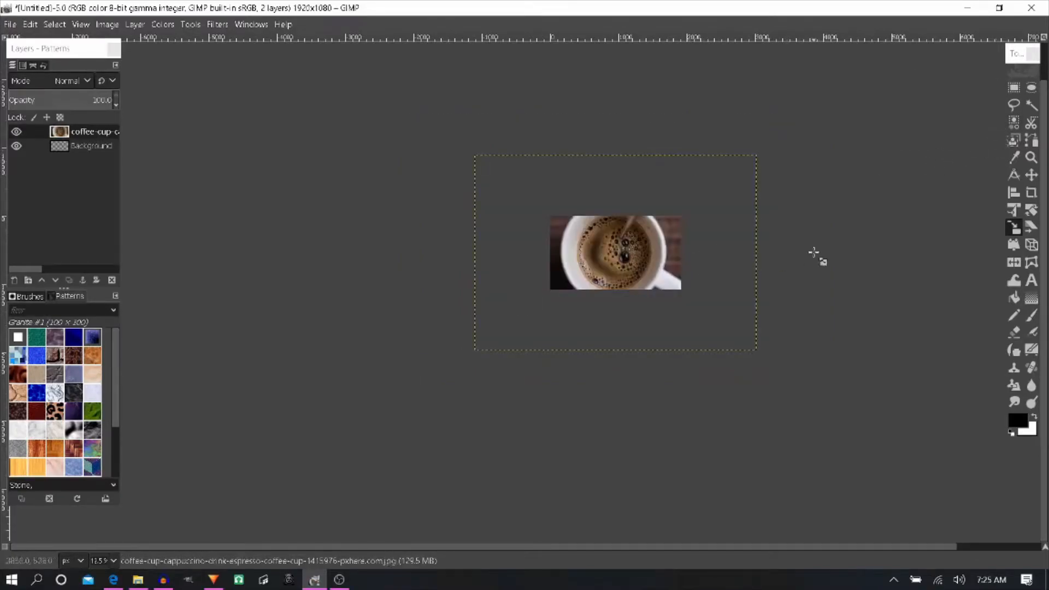
- Merge the coffee photo layer down into the Background layer
scroll(655, 210, up, 1)
scroll(655, 211, up, 1)
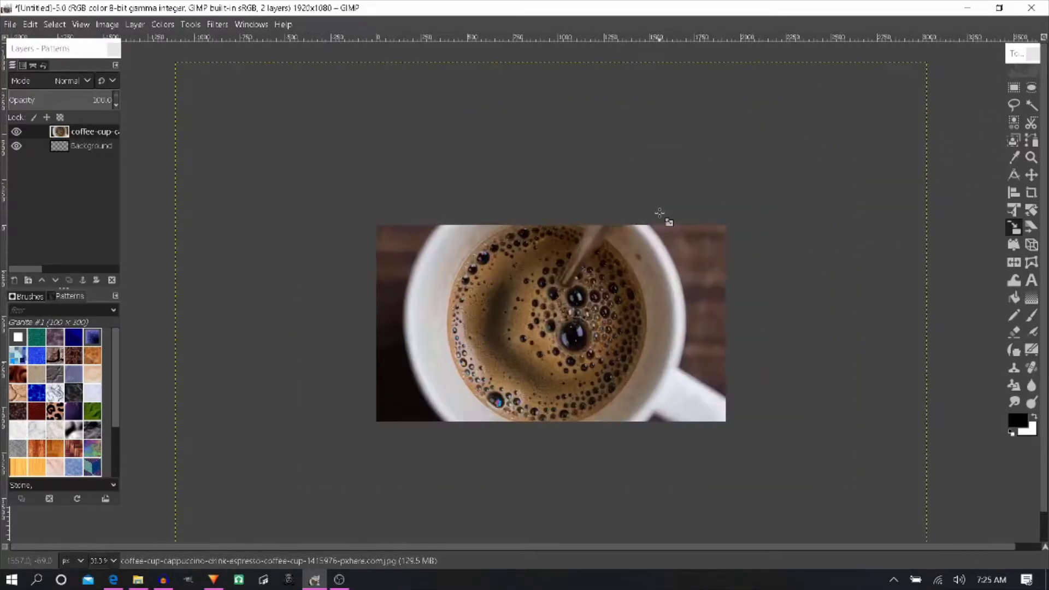
right_click(67, 132)
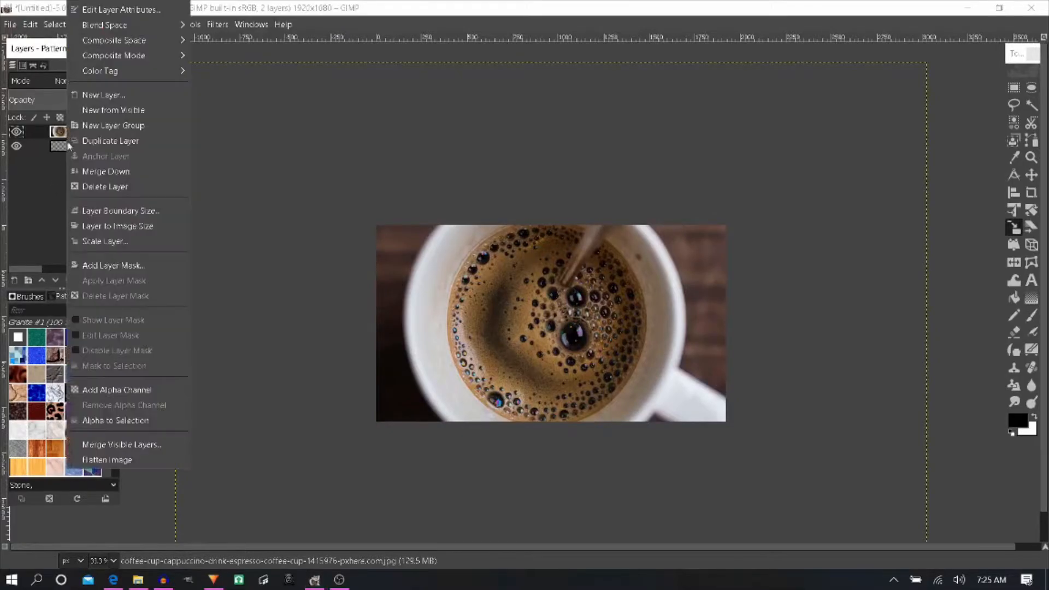
click(86, 169)
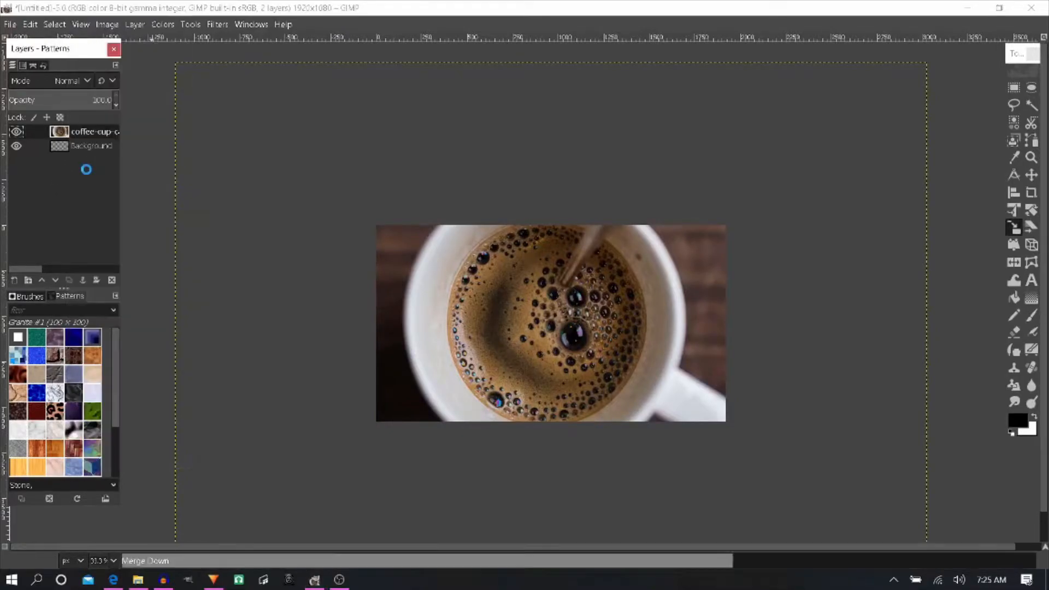
- Apply the Fuzzy Border filter in red with border size 16 and granularity 4, with Work on copy turned off
click(162, 25)
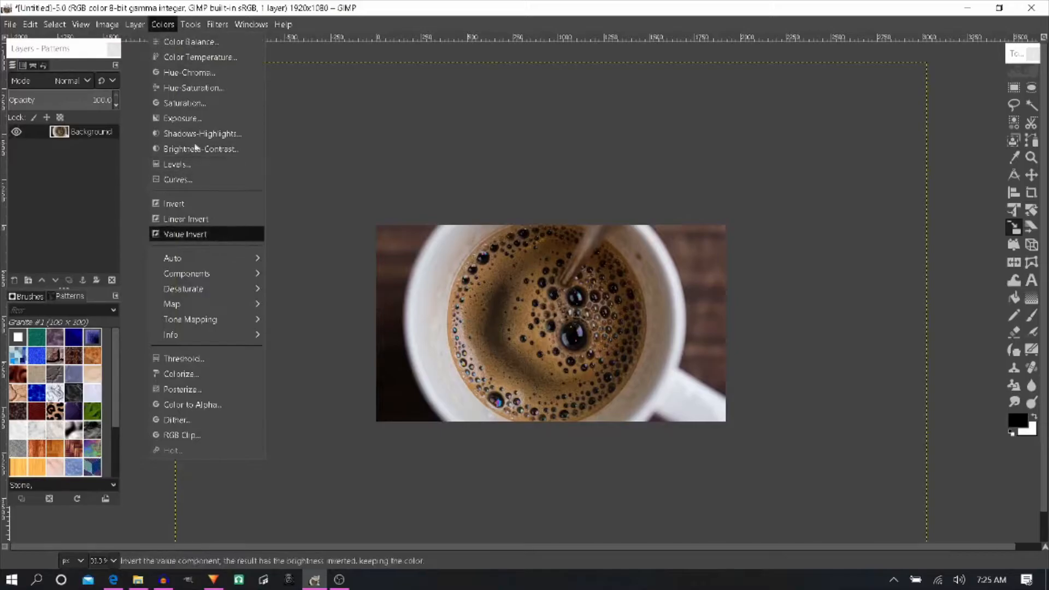
mouse_move(217, 24)
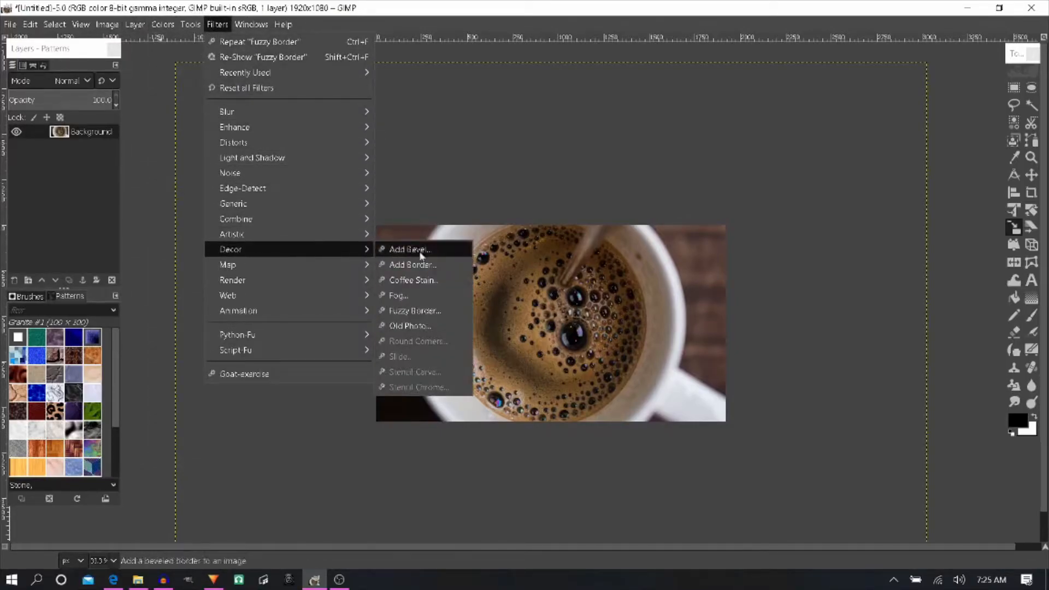
mouse_move(300, 244)
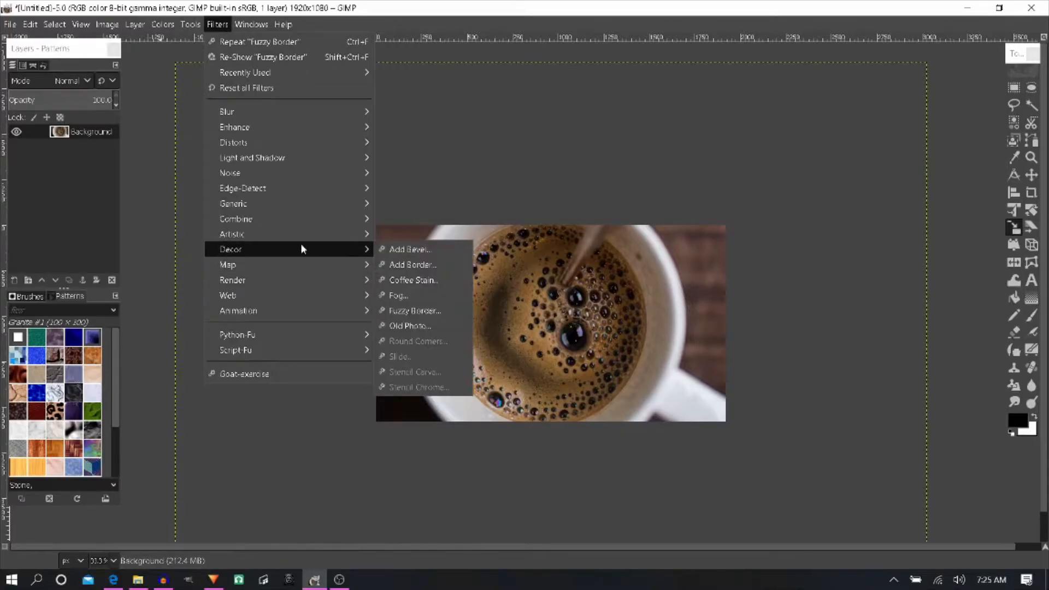
click(430, 312)
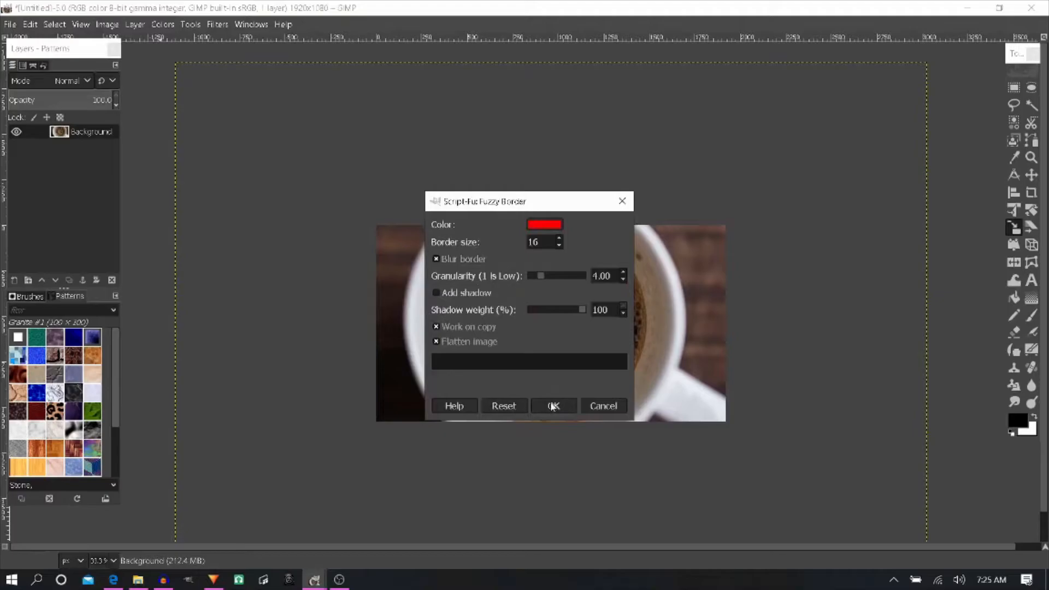
click(436, 327)
click(564, 409)
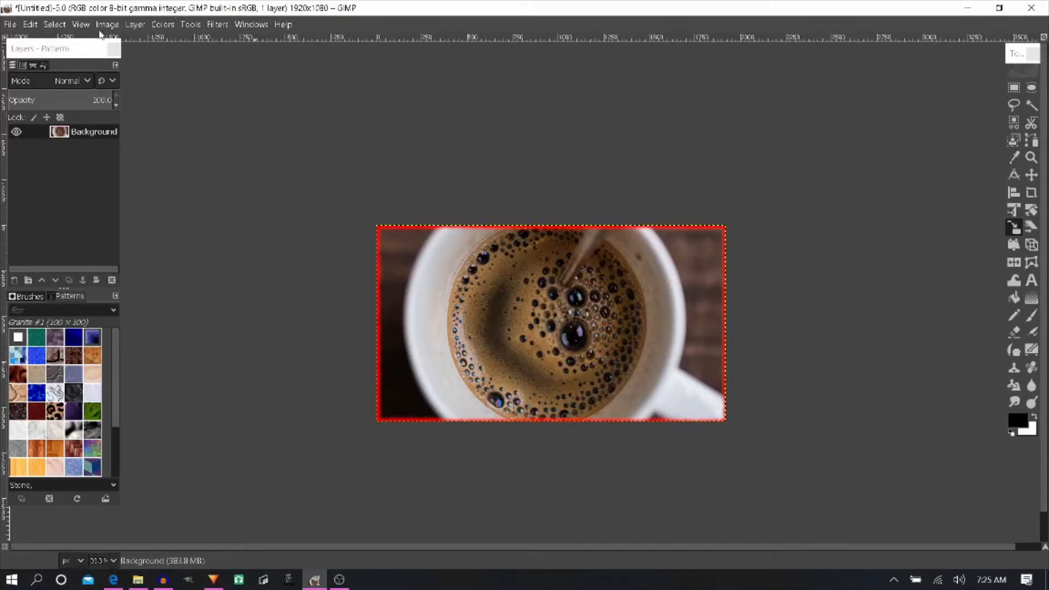
- Save the bordered coffee image as FreeCoffee.xcf in the Documents folder
click(10, 25)
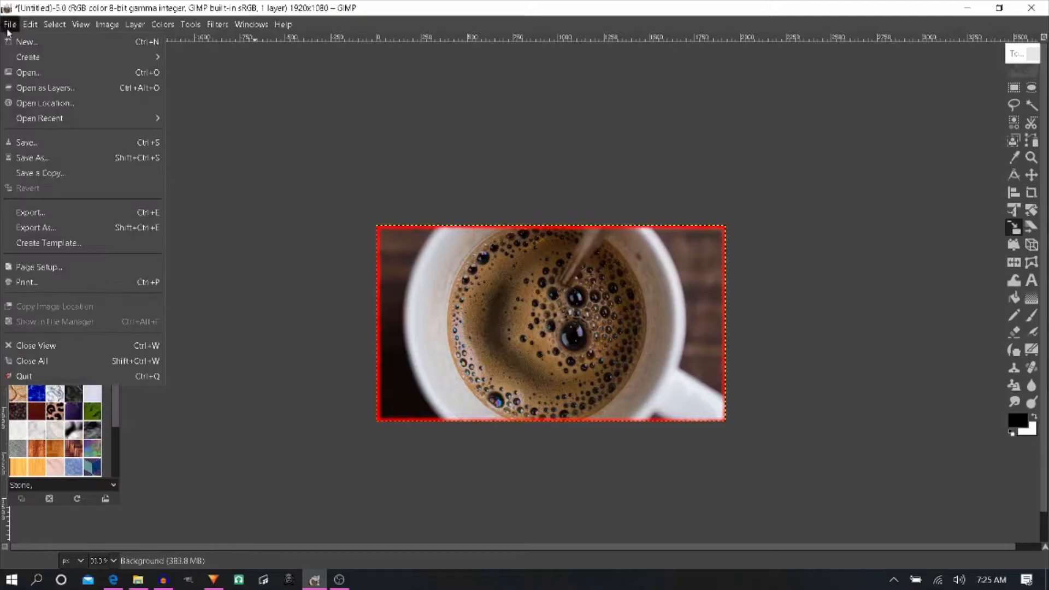
click(51, 141)
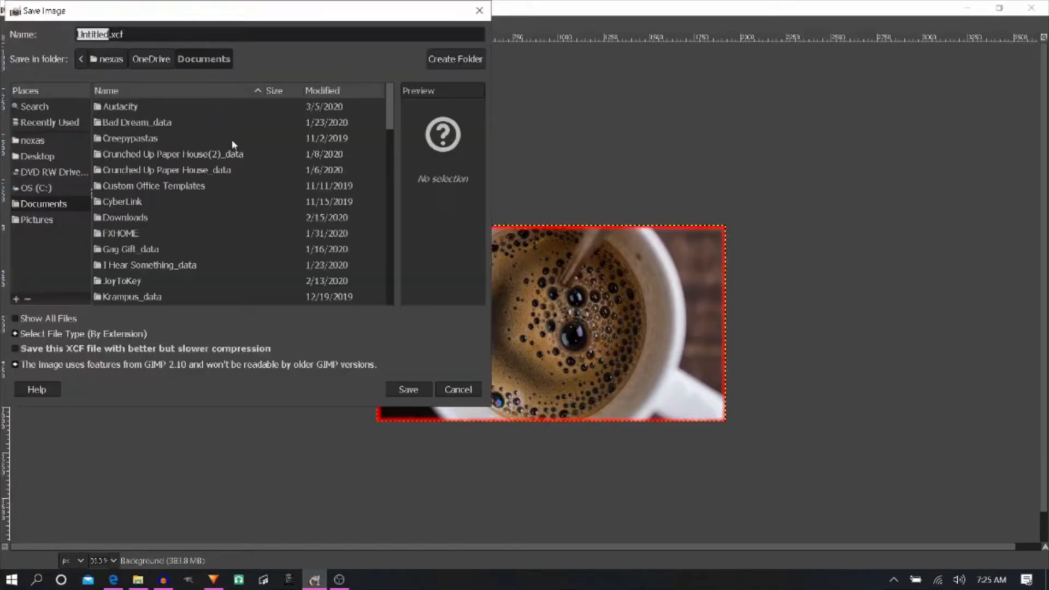
text(FreeCoffee)
key(Return)
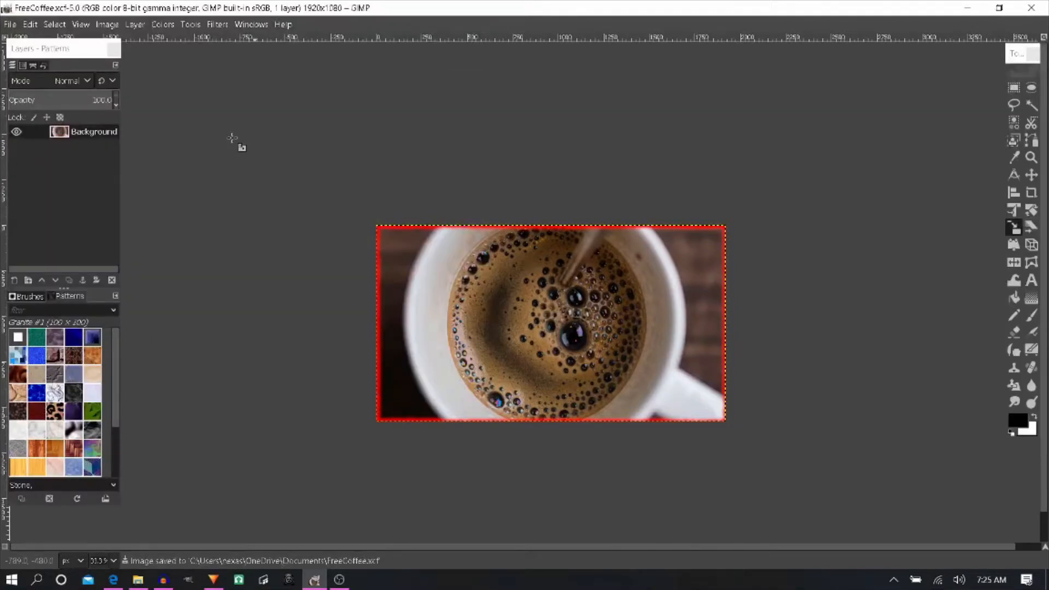
- Export the image to the Documents folder as FreeCoffeeBG.jpg with JPEG quality 90
click(9, 27)
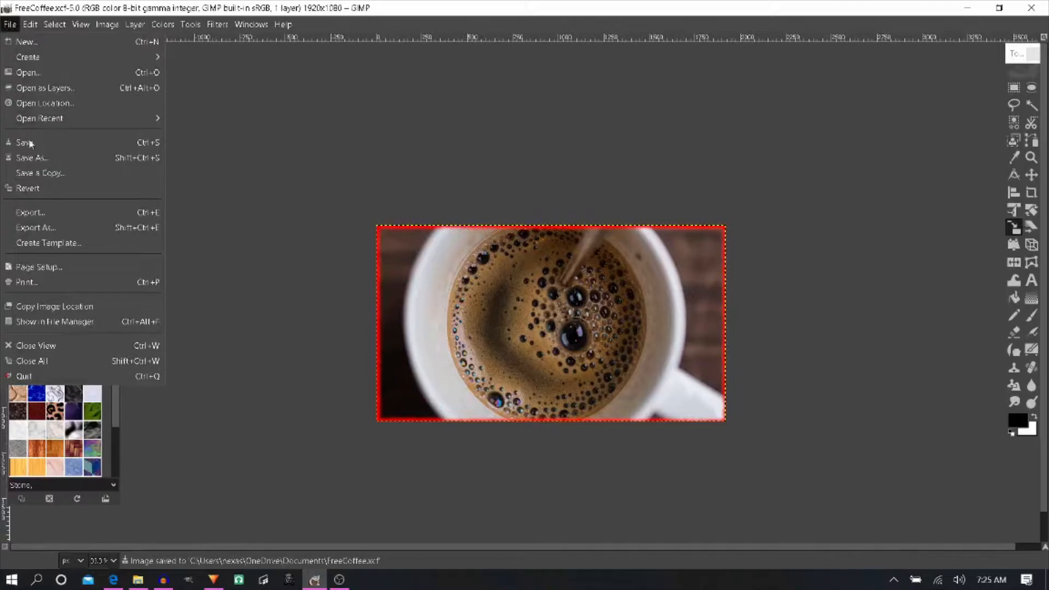
click(60, 215)
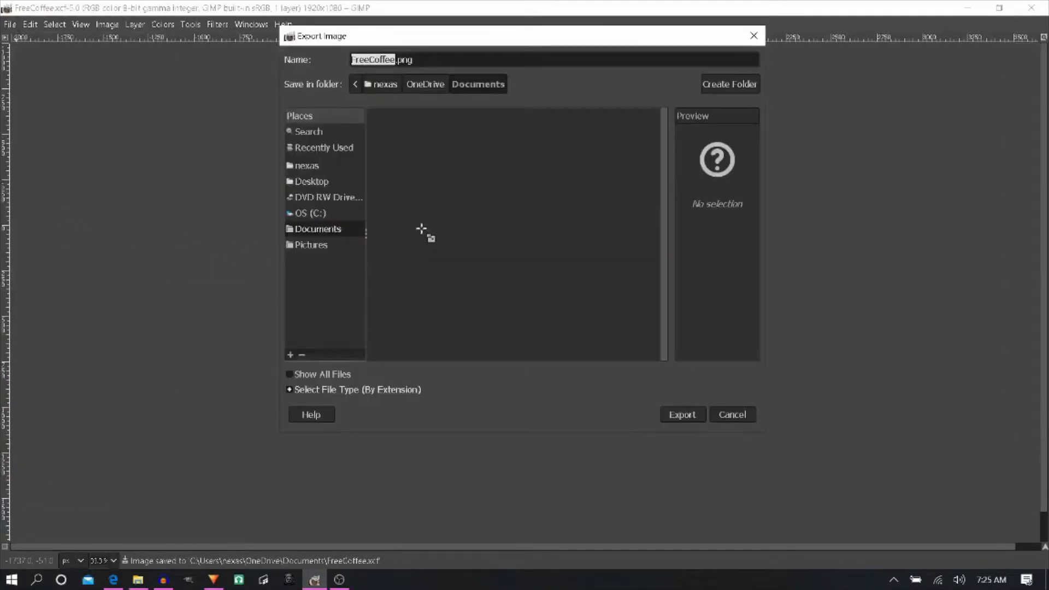
key(Right)
text(BG)
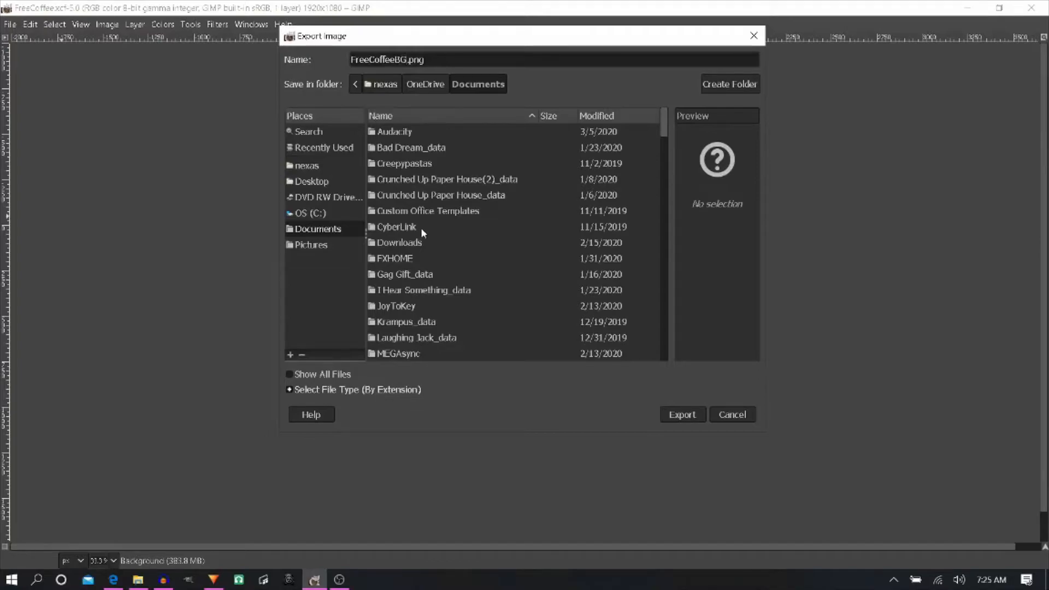
key(Right)
key(shift+End)
text(jpg)
key(Return)
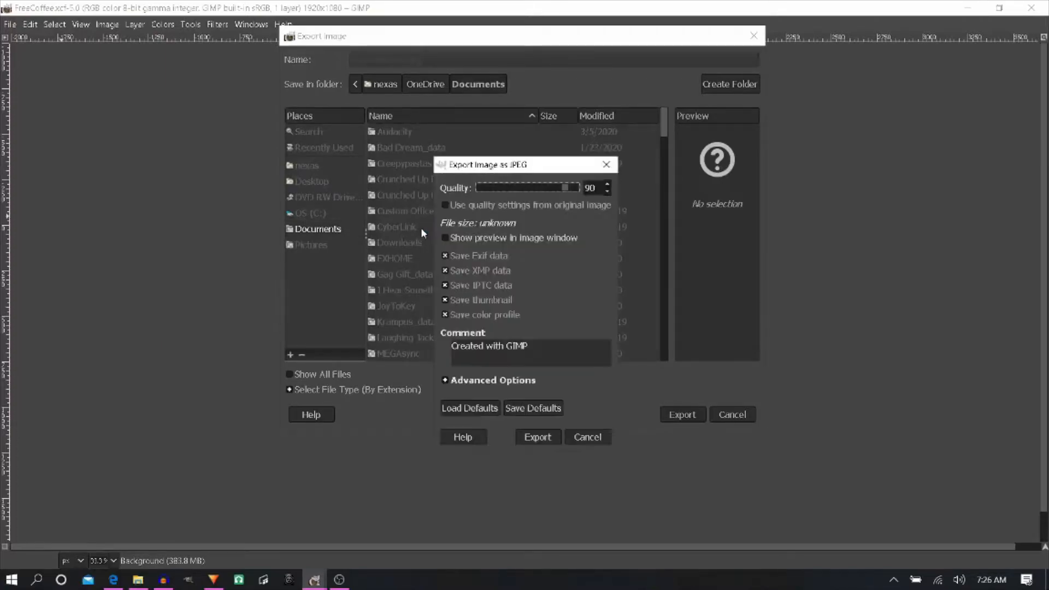
click(538, 440)
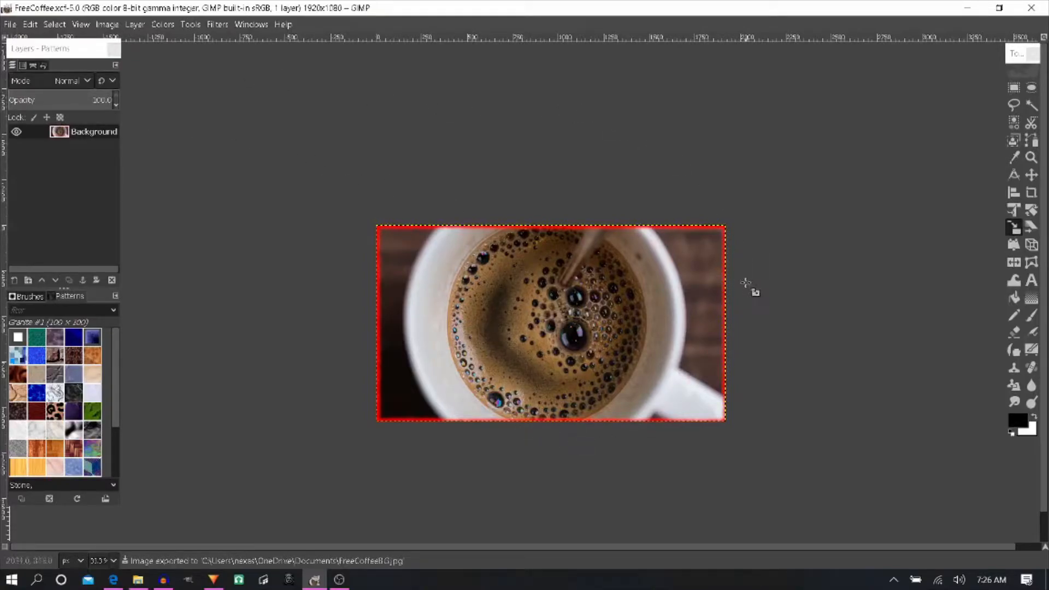
- Create a text box across the upper part of the coffee image containing FREE COFFEE in the Creepster font
click(1031, 281)
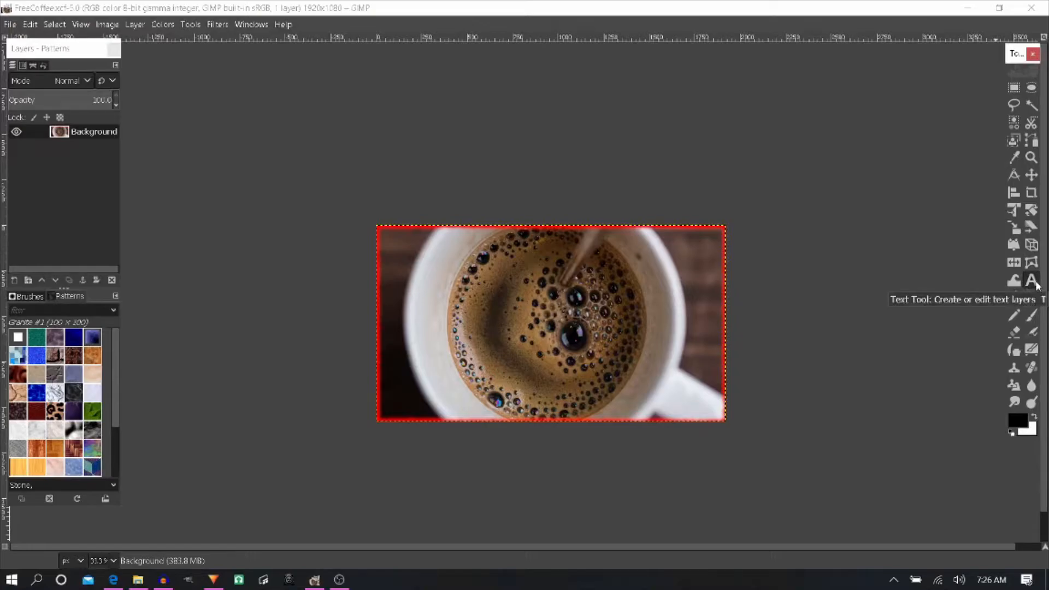
drag(404, 244, 696, 383)
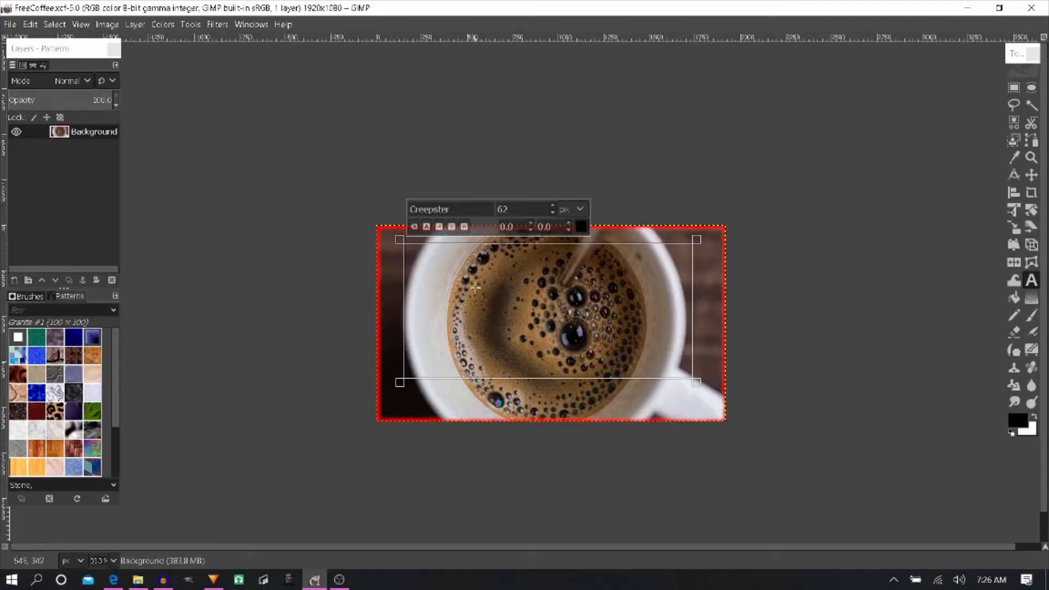
text(F)
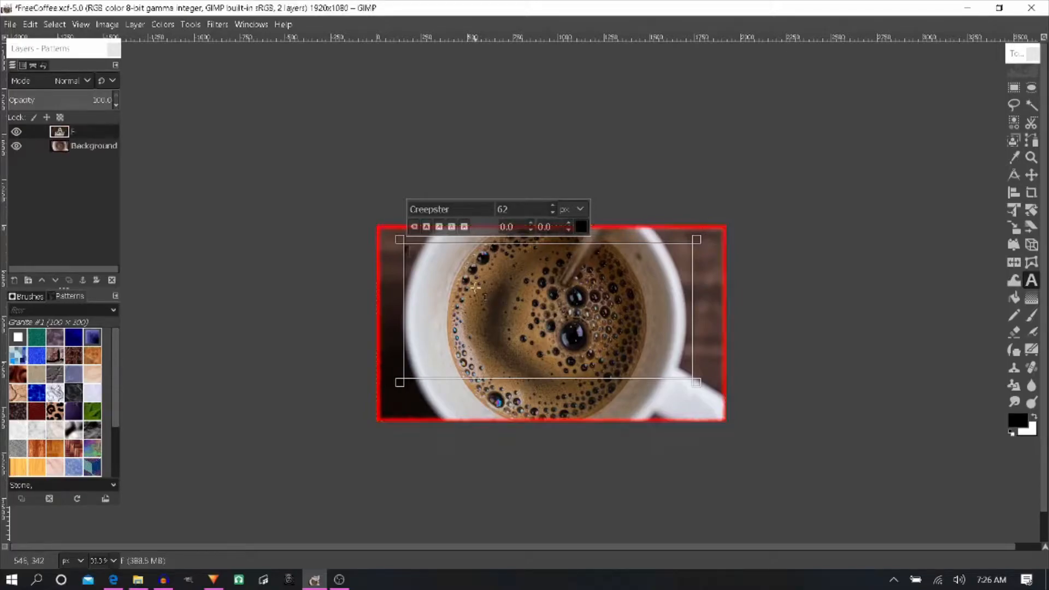
text(REE COFF)
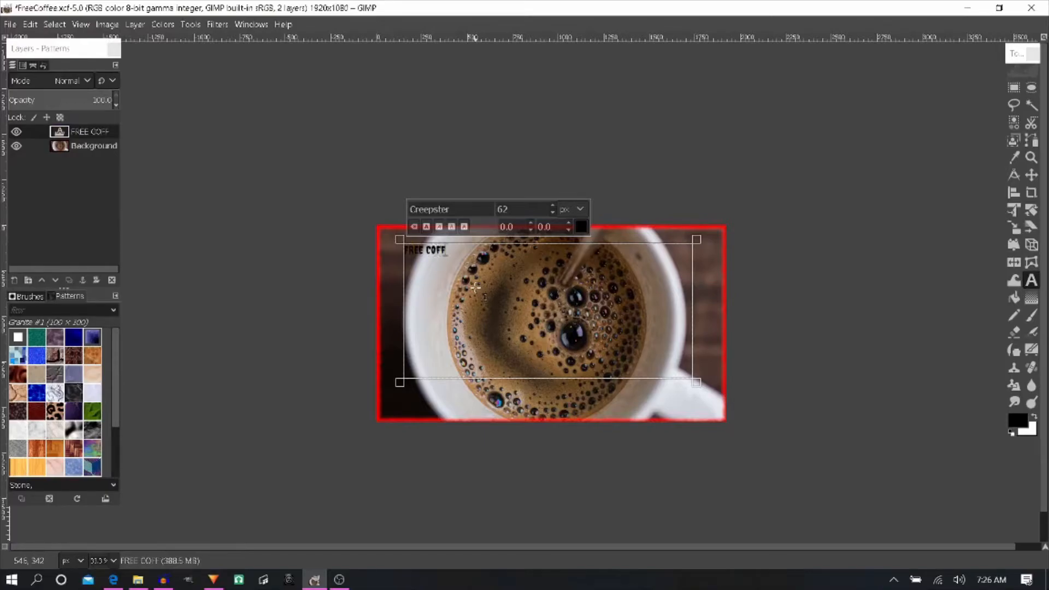
text(EE)
- Color the word COFFEE red
key(ctrl+shift+Left)
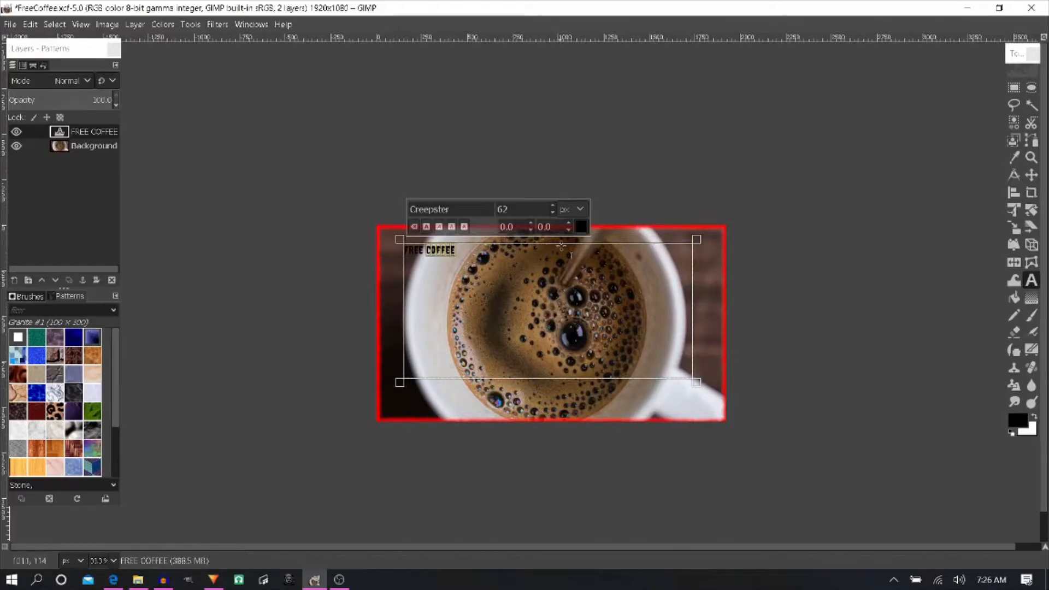
click(580, 225)
drag(514, 215, 557, 162)
click(623, 333)
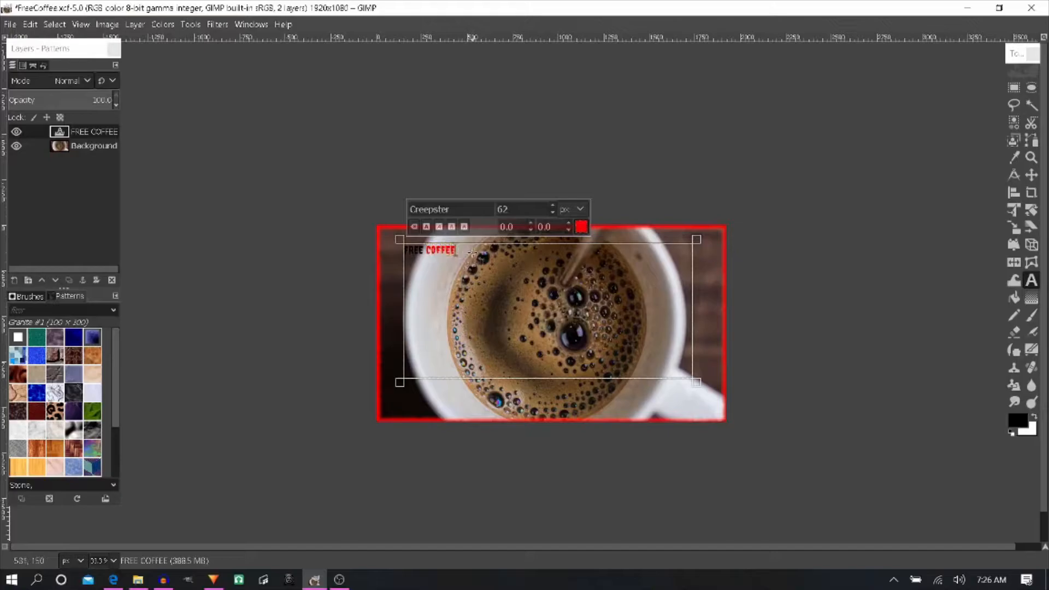
- Enlarge the whole FREE COFFEE text to 304 px
drag(459, 251, 404, 247)
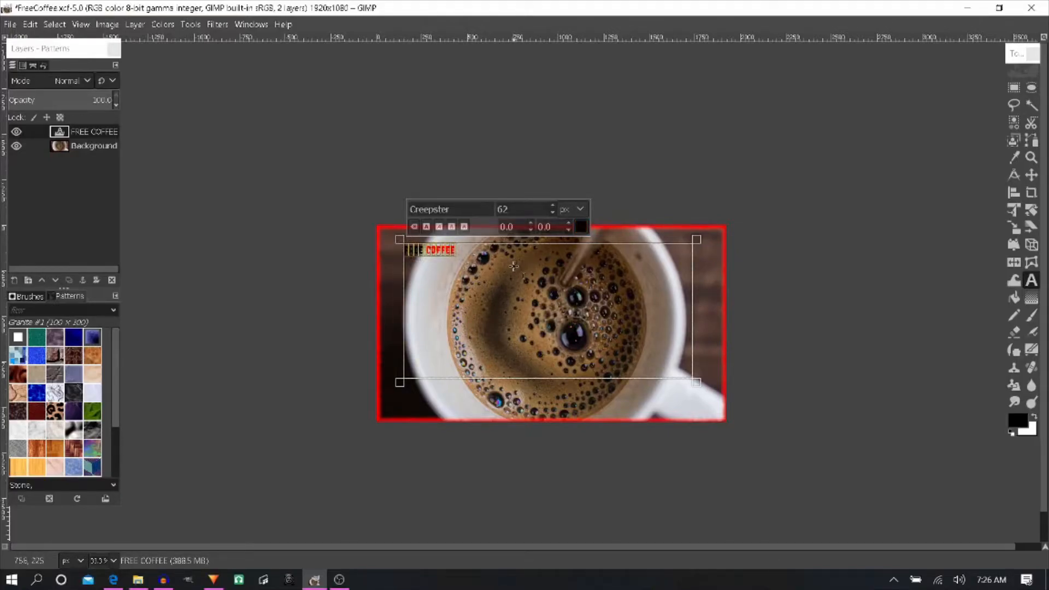
click(554, 206)
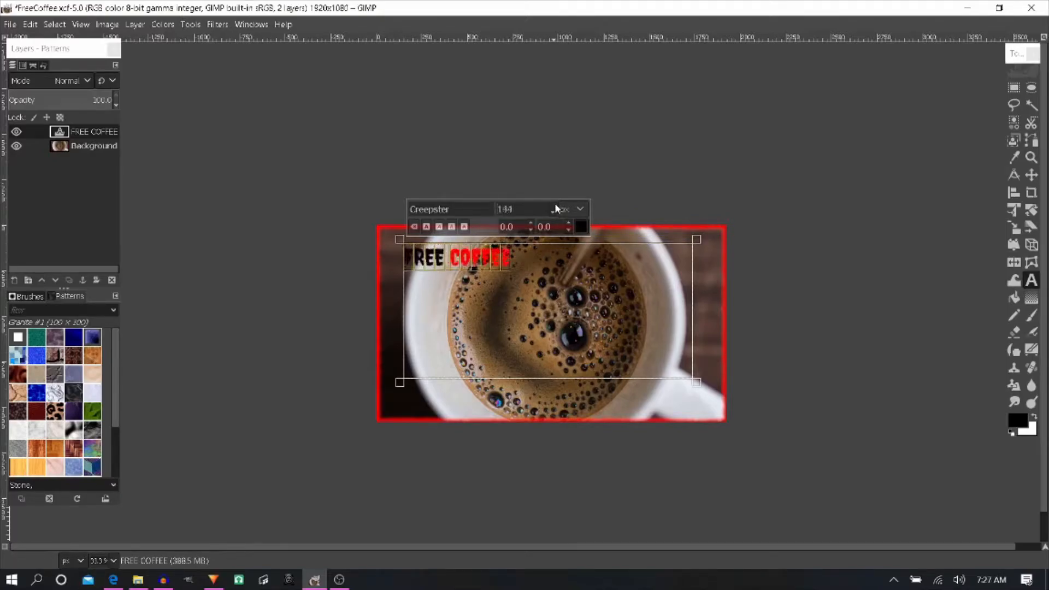
drag(555, 206, 557, 207)
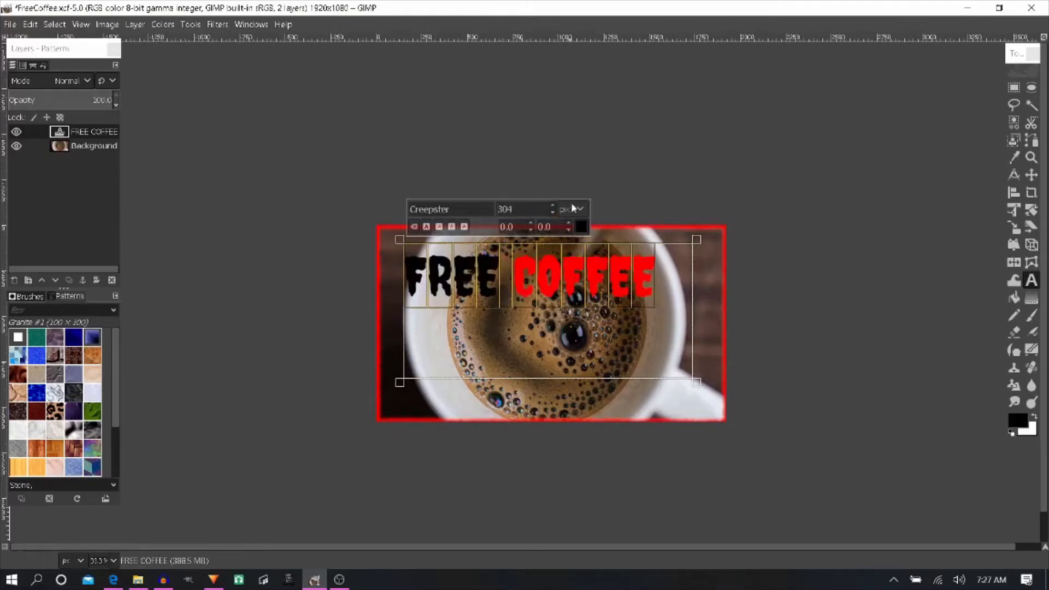
- Try white on the word FREE and set its color back to black
click(488, 289)
drag(464, 290, 405, 289)
click(581, 227)
click(614, 300)
click(626, 339)
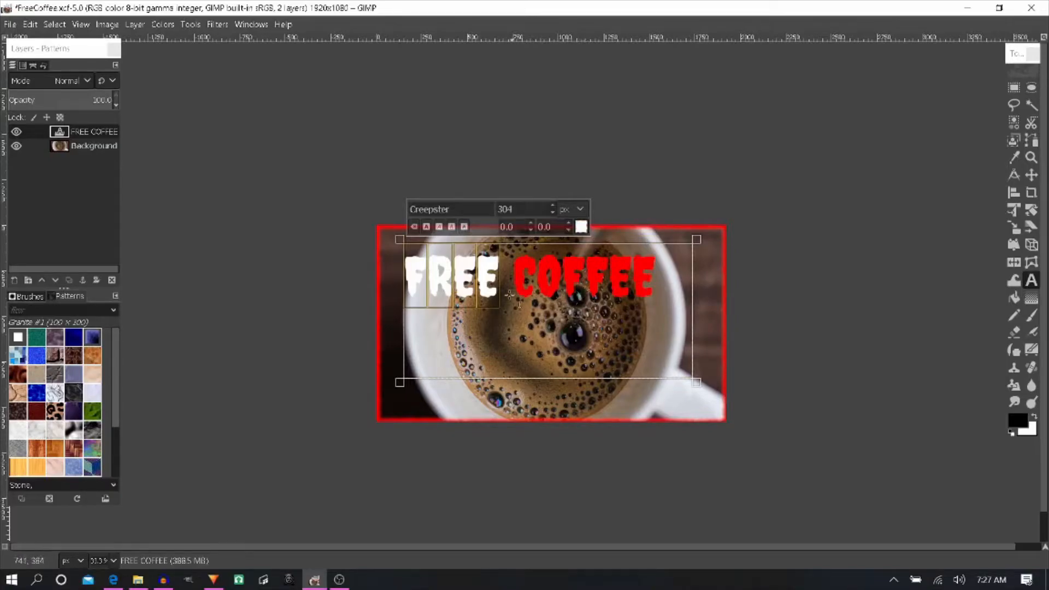
click(581, 226)
drag(514, 232, 568, 292)
click(628, 338)
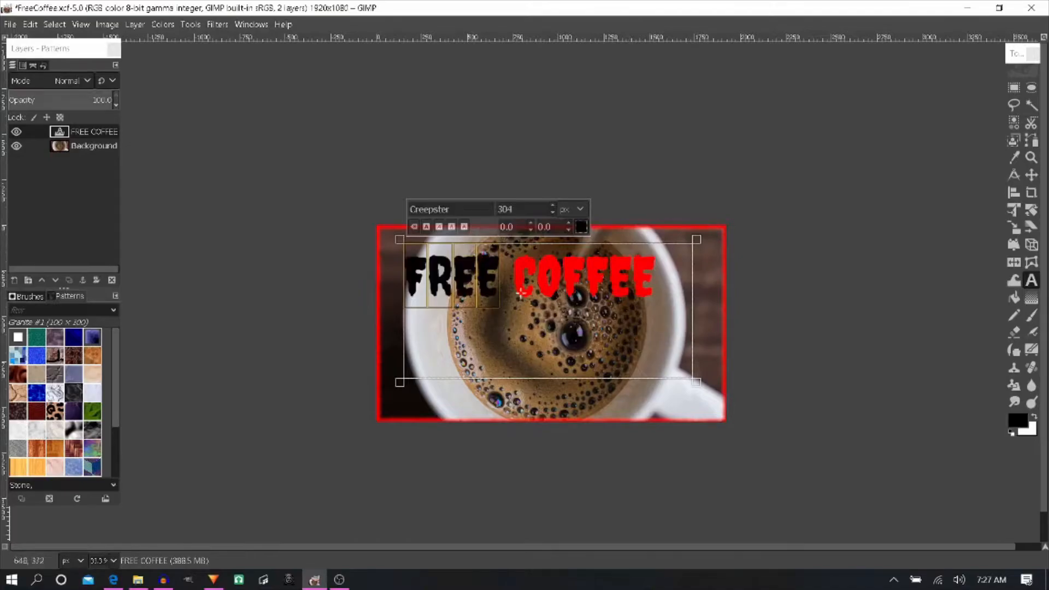
- Make the whole FREE COFFEE text bold
drag(664, 295, 392, 305)
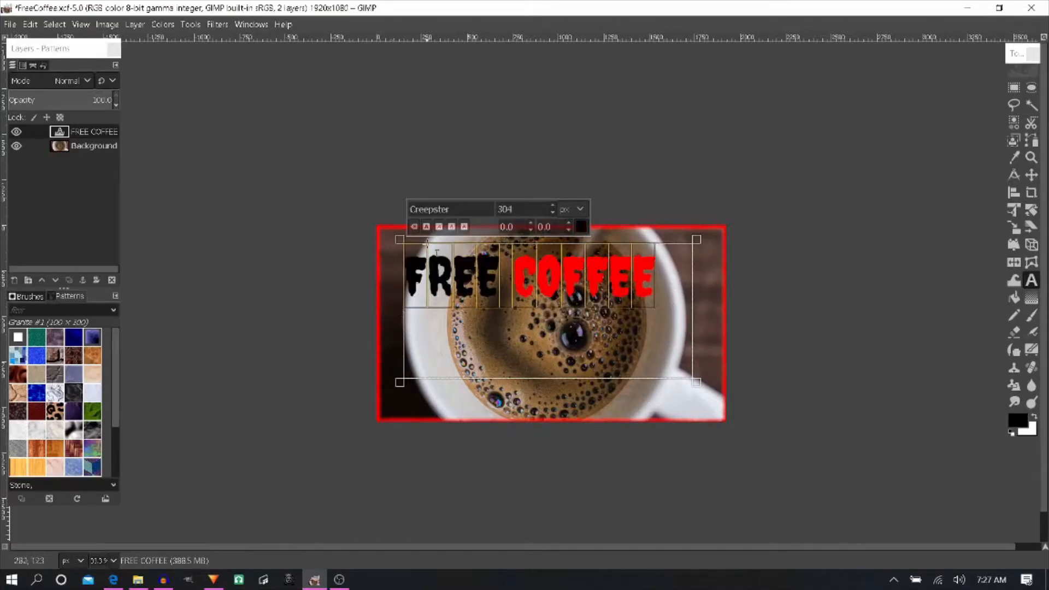
click(426, 227)
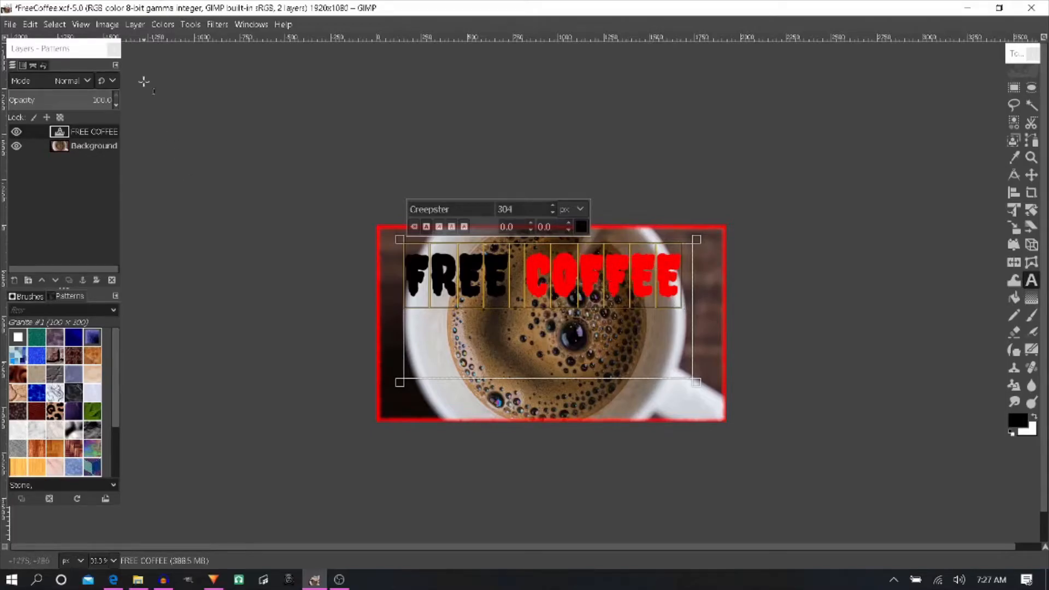
- Set up a Drop Shadow on the FREE COFFEE layer with opacity 1.163, blur radius 0.69 and color white (ffffff)
click(216, 24)
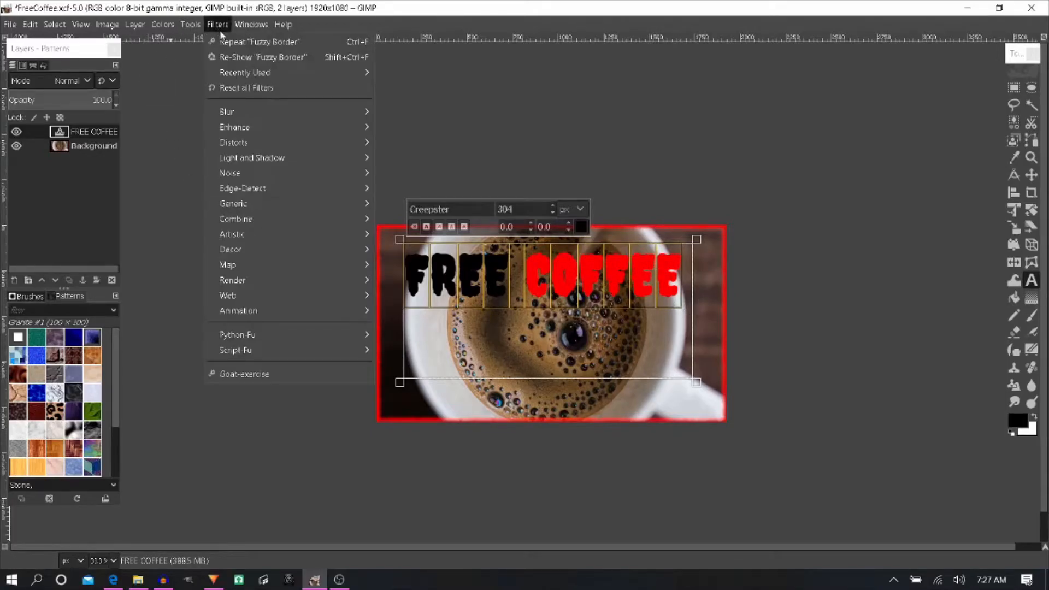
mouse_move(360, 157)
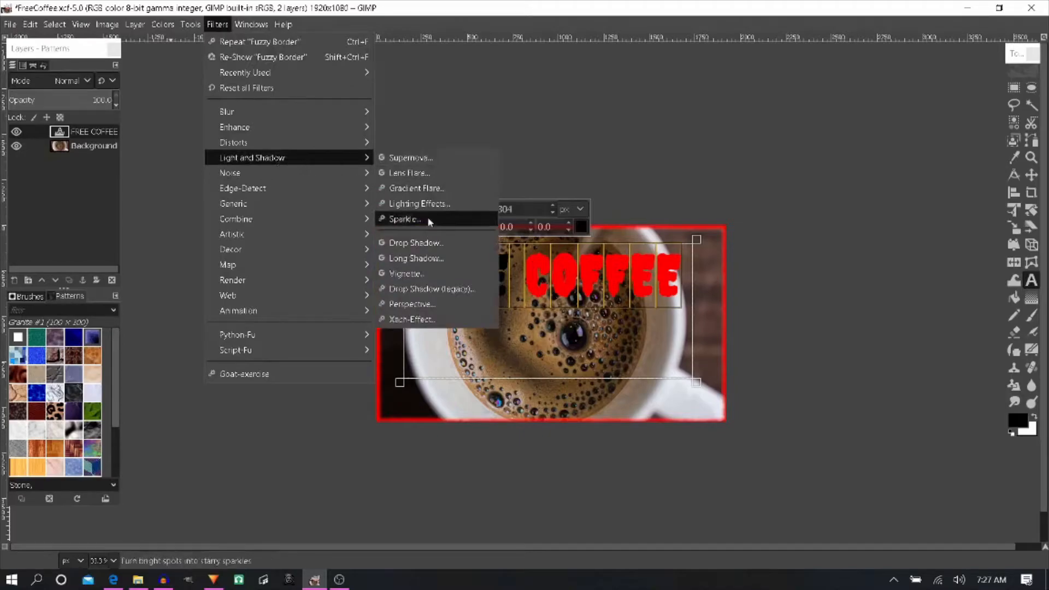
click(433, 242)
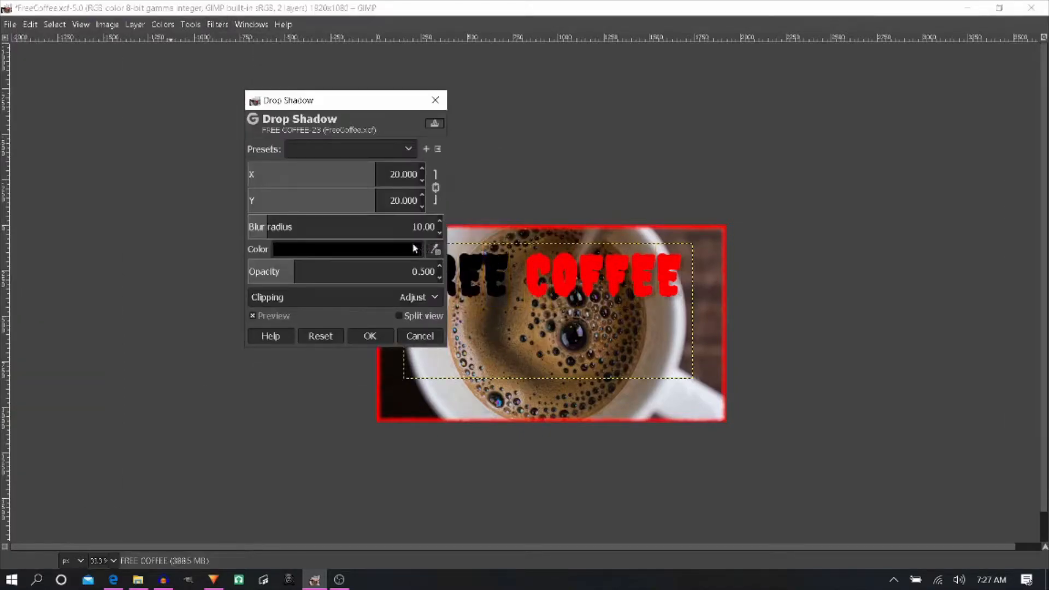
drag(326, 270, 357, 267)
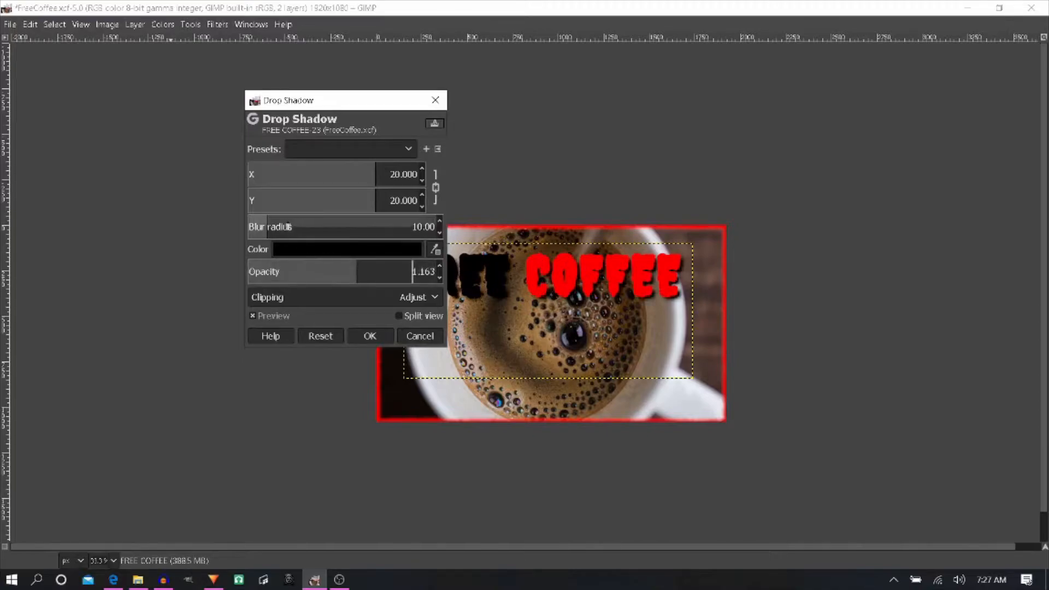
drag(260, 223, 252, 225)
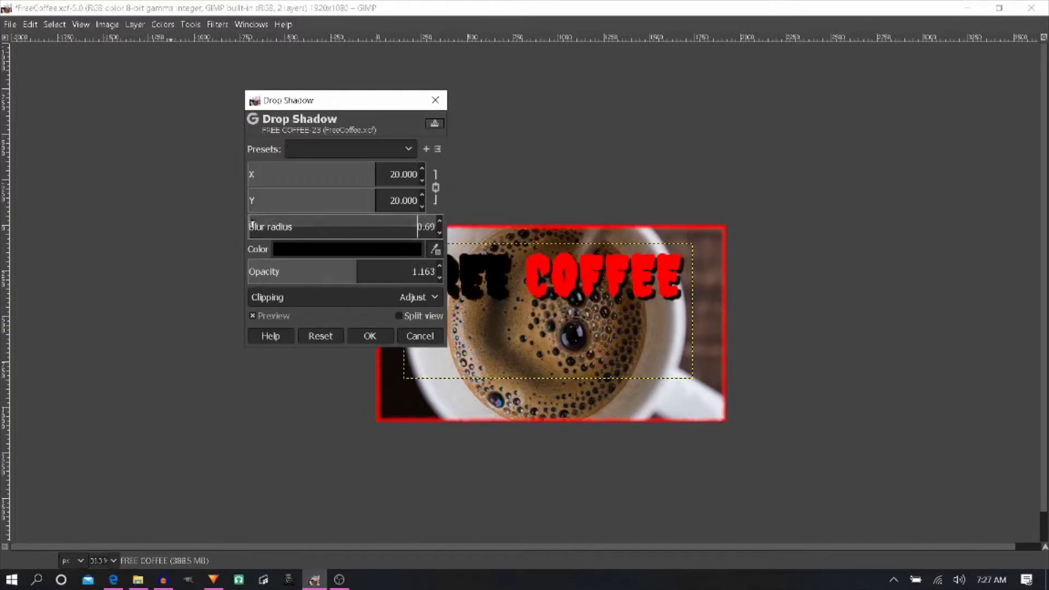
click(318, 254)
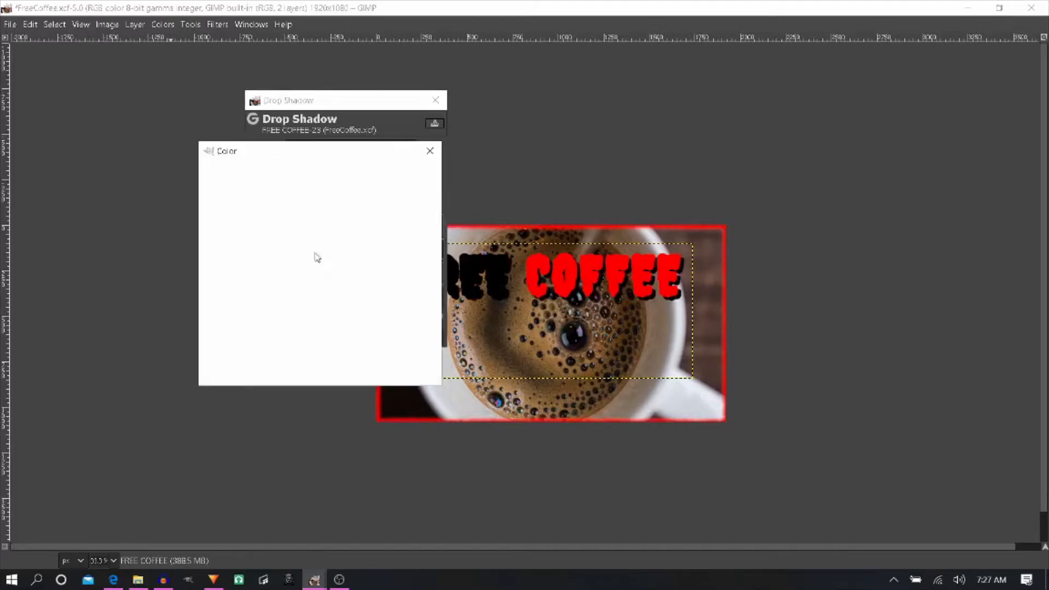
click(210, 181)
click(208, 181)
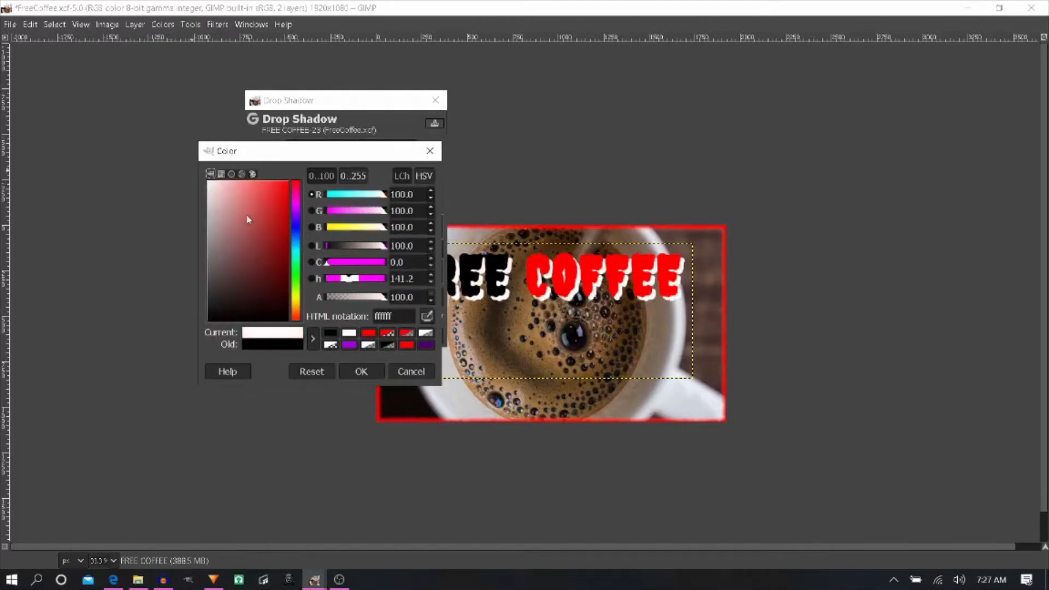
click(363, 371)
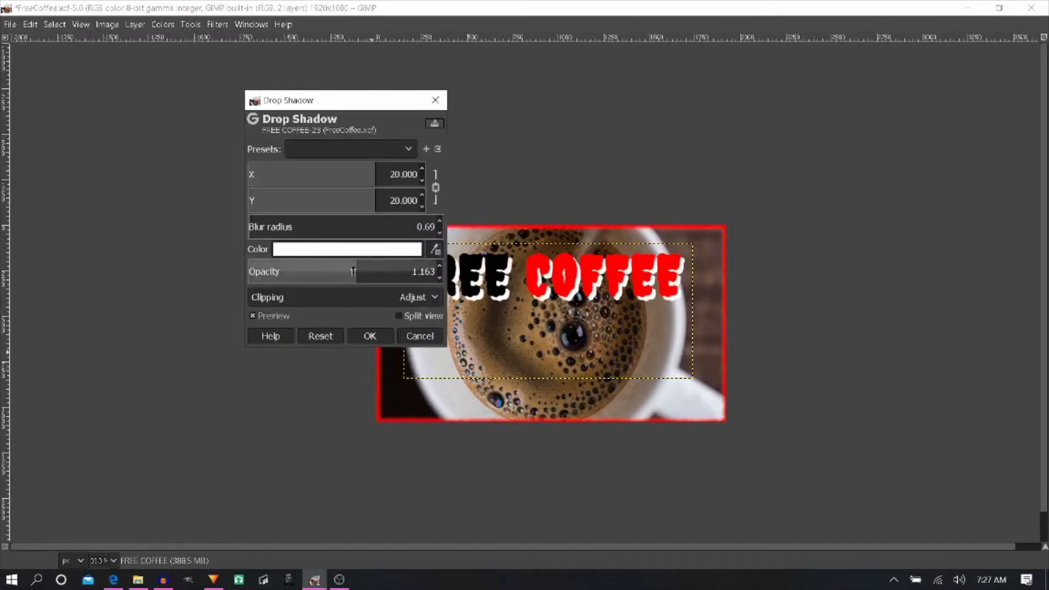
- Adjust the drop shadow to opacity 0.837 and blur radius 1.27, and apply it to the FREE COFFEE layer
mouse_move(343, 269)
mouse_down()
mouse_move(313, 267)
mouse_move(337, 266)
mouse_move(326, 265)
mouse_up()
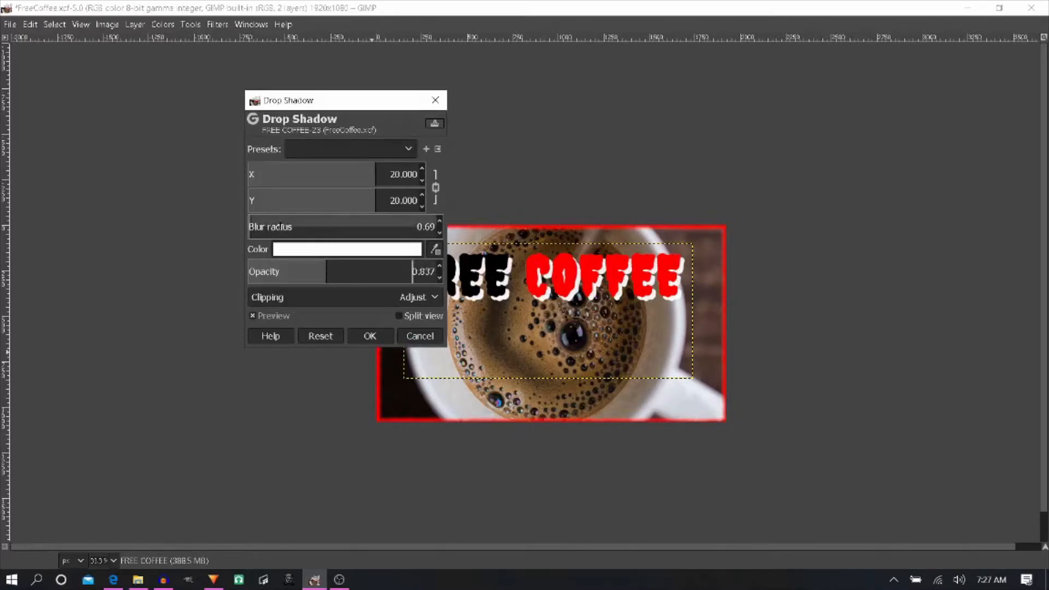
click(266, 225)
drag(266, 224, 251, 226)
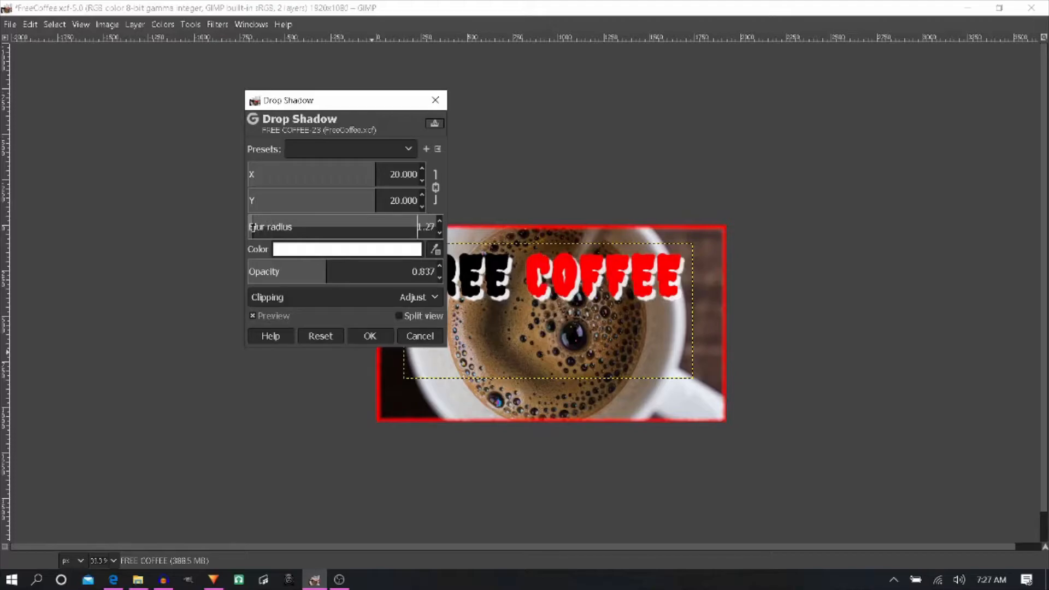
drag(359, 104, 261, 113)
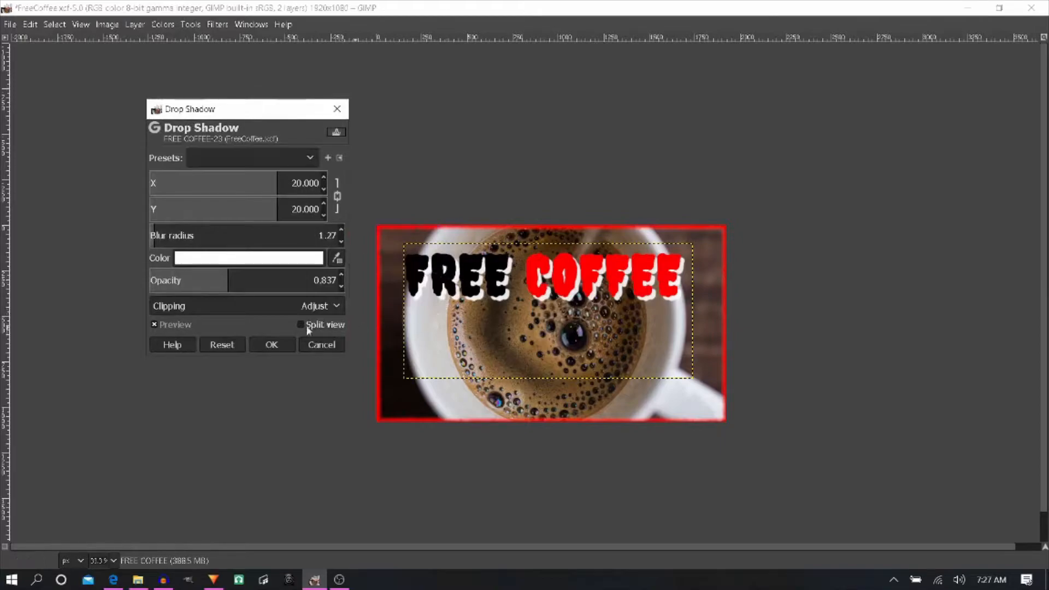
click(272, 345)
key(Tab)
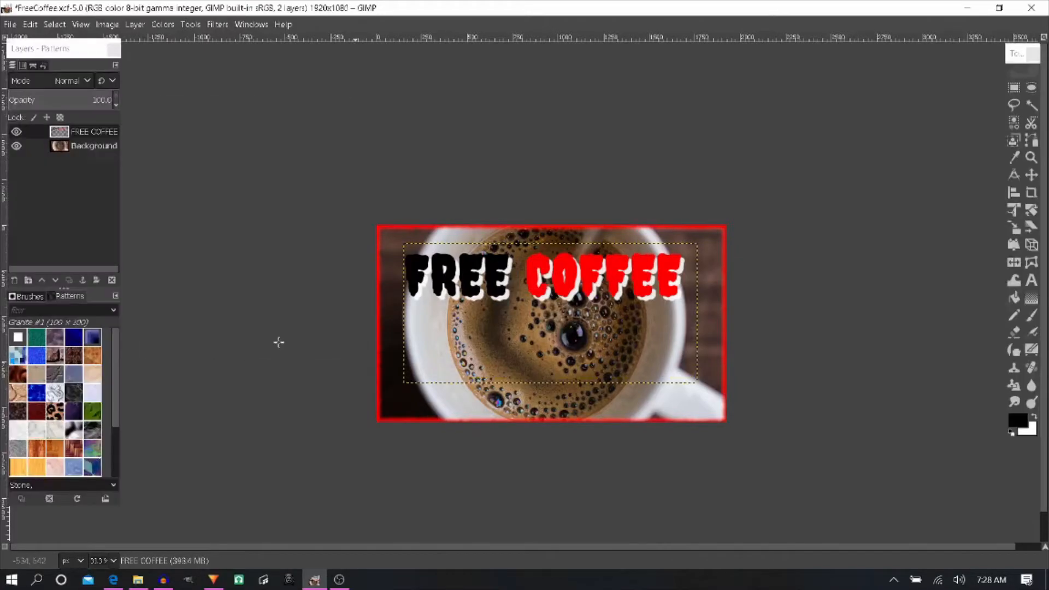
- Move the FREE COFFEE layer slightly down and to the right over the coffee cup
click(1032, 175)
drag(575, 277, 587, 300)
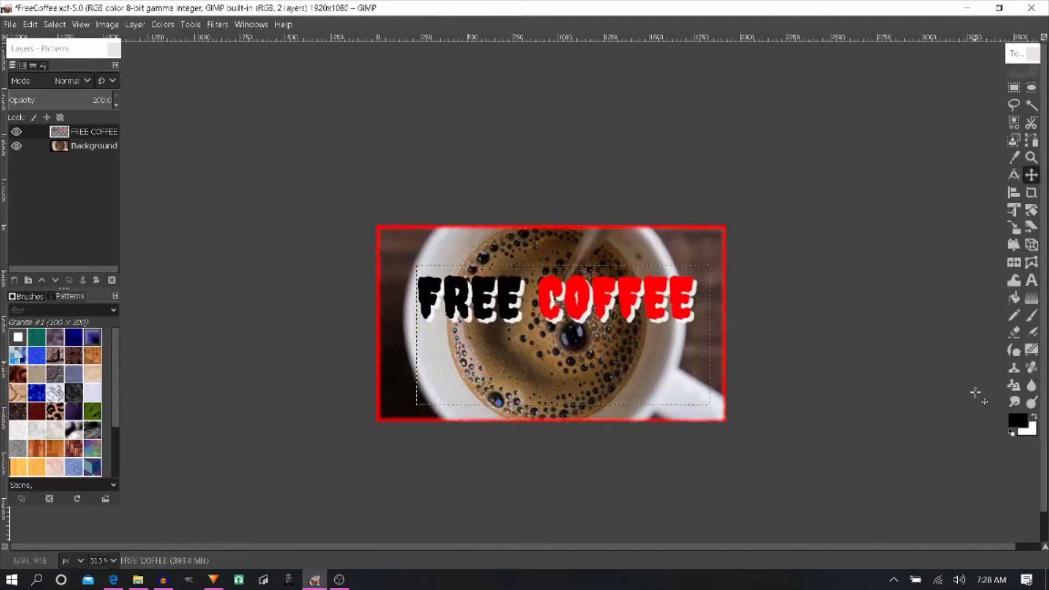
- Add a text box over the lower-right part of the coffee image and enter BY in it
click(1032, 280)
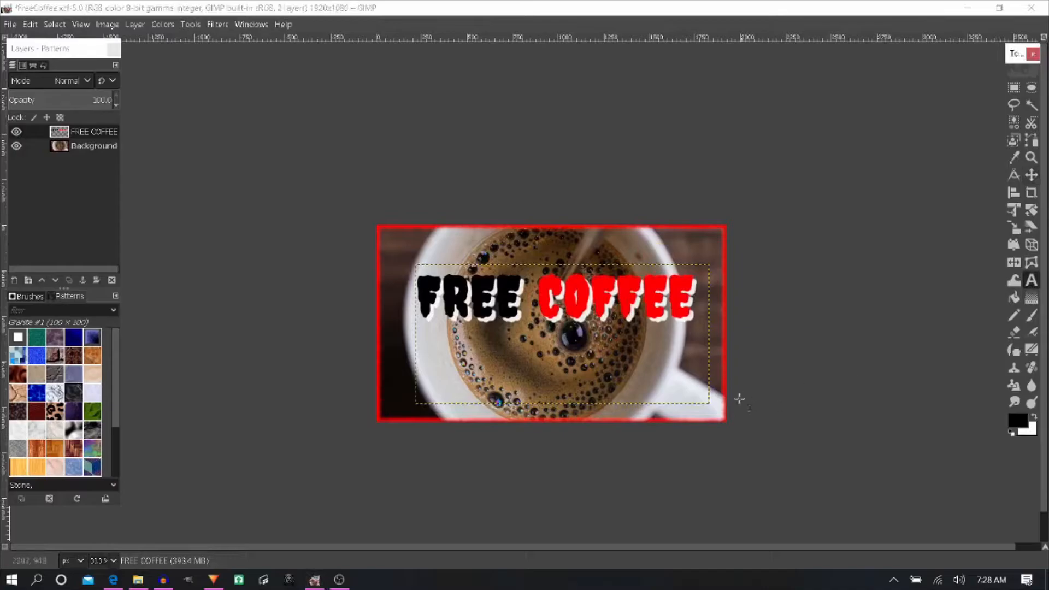
drag(713, 411, 571, 364)
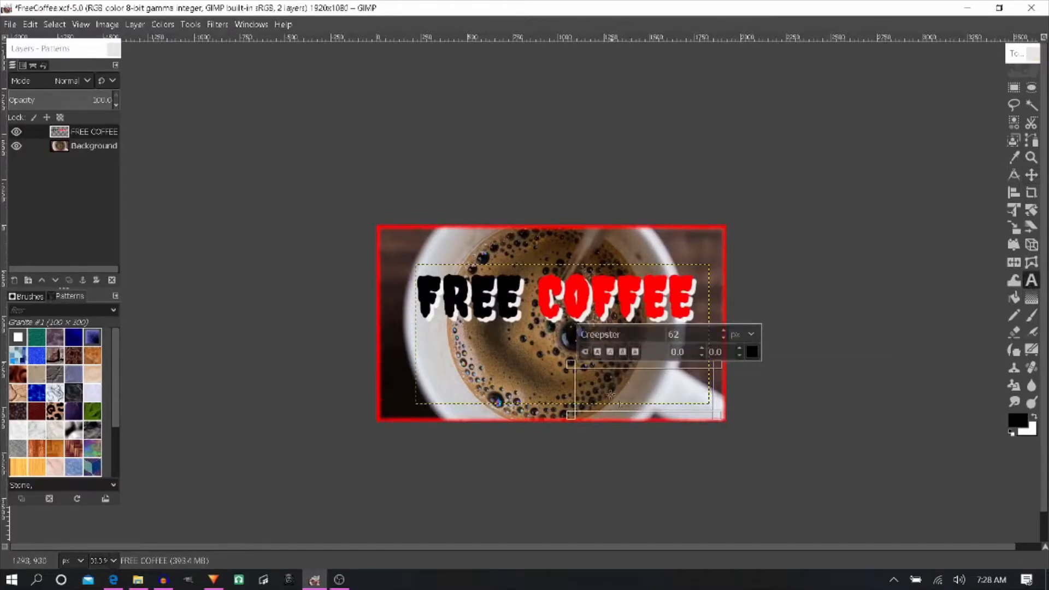
text(BY)
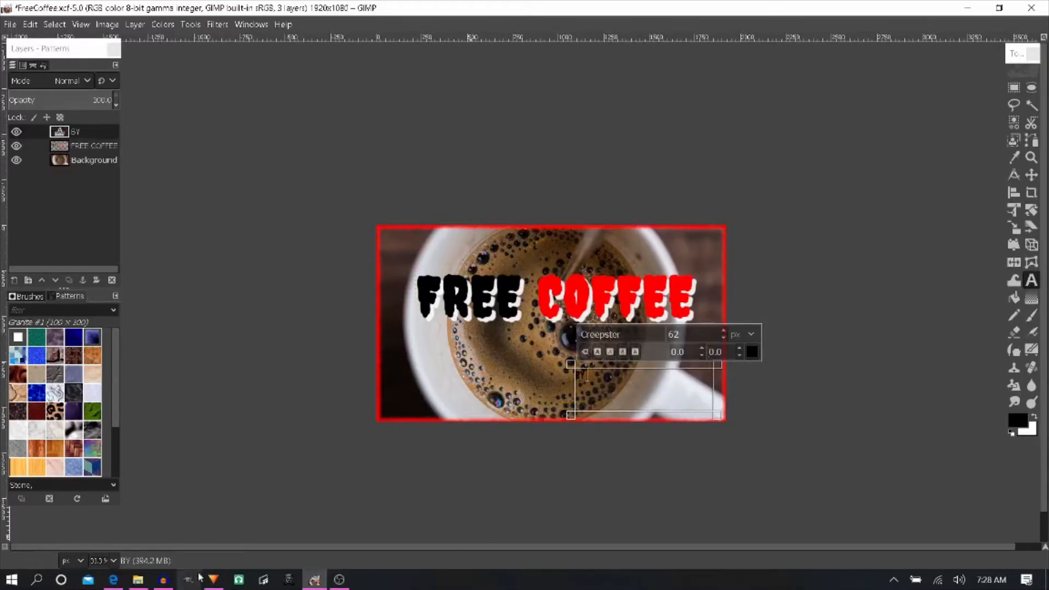
- Switch to the browser, copy the author's username from the Free Coffee Reddit post, and paste it after BY in the GIMP text box
click(88, 582)
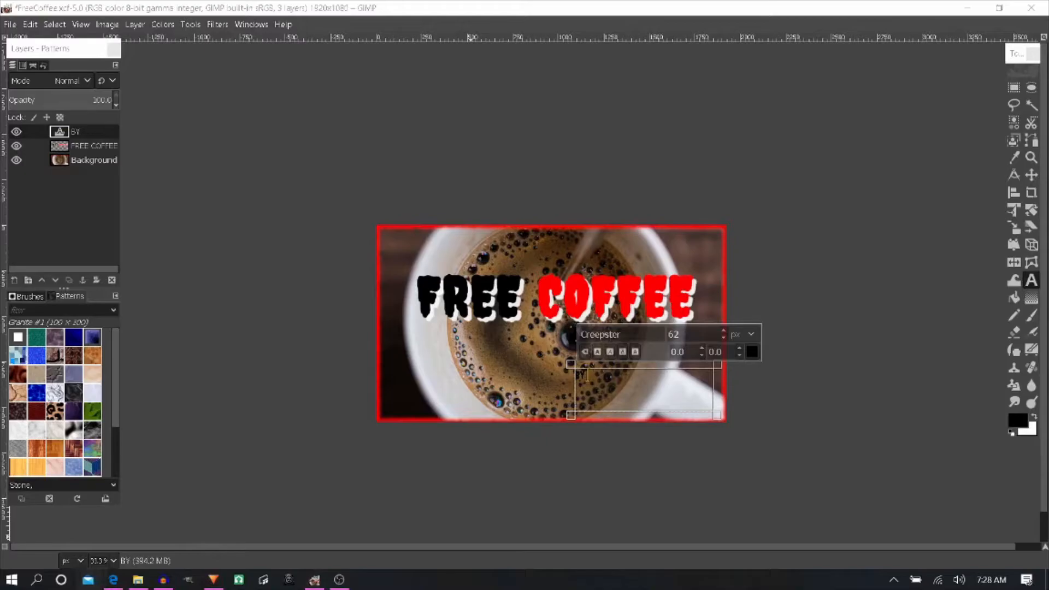
click(113, 579)
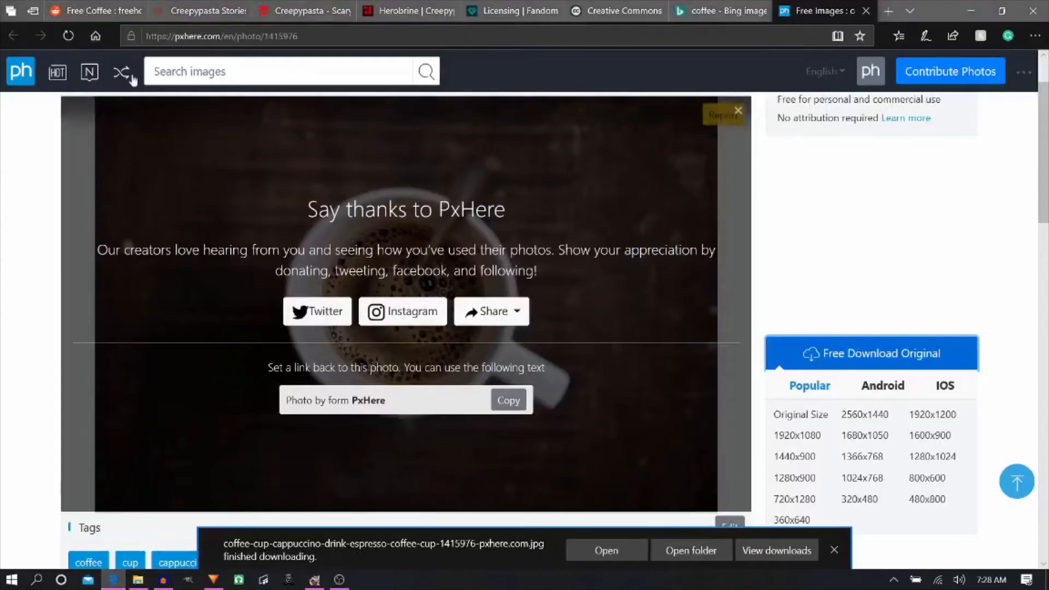
click(89, 7)
scroll(360, 188, up, 7)
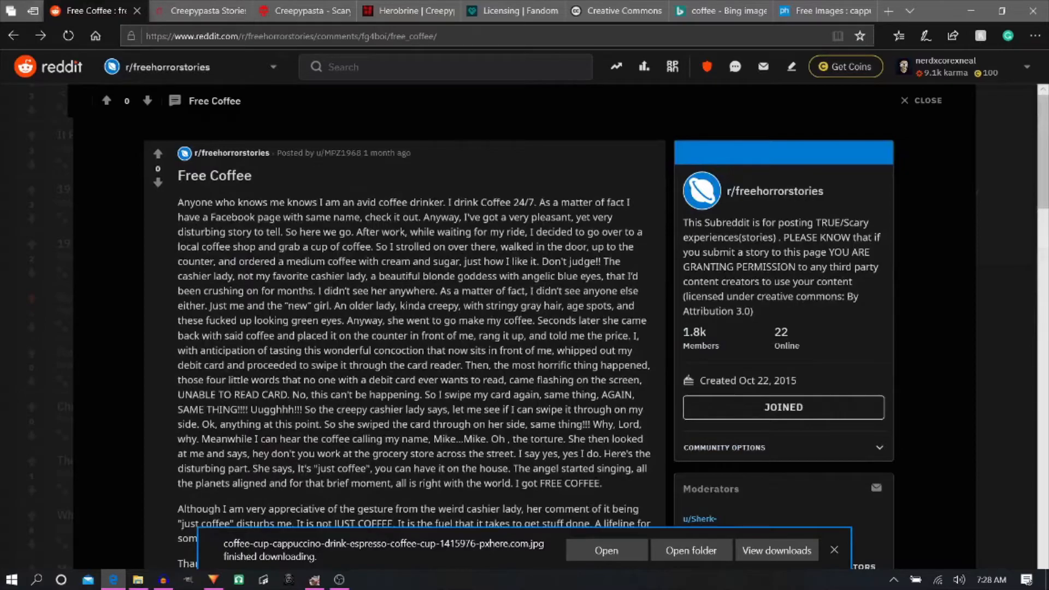
drag(317, 156, 362, 155)
key(ctrl+c)
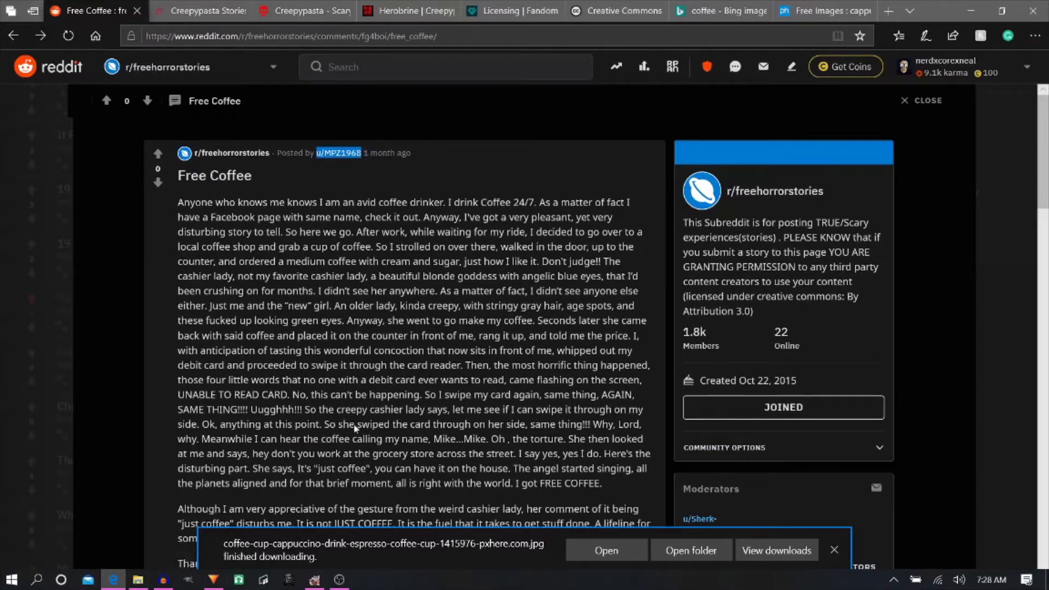
click(319, 580)
key(ctrl+v)
- Set the whole byline text to 116 px and color it red
key(ctrl+a)
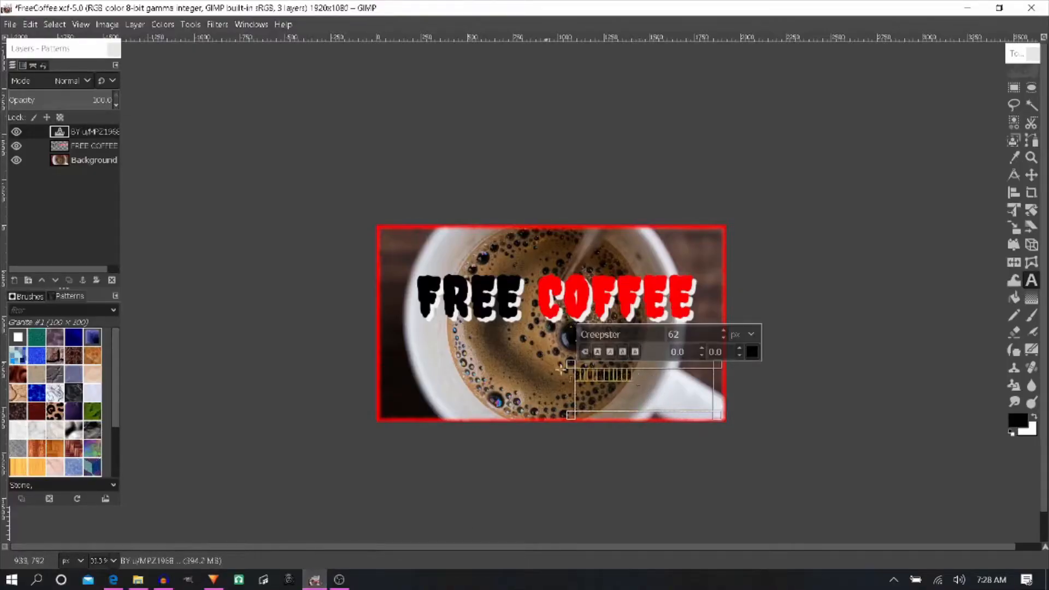
click(724, 332)
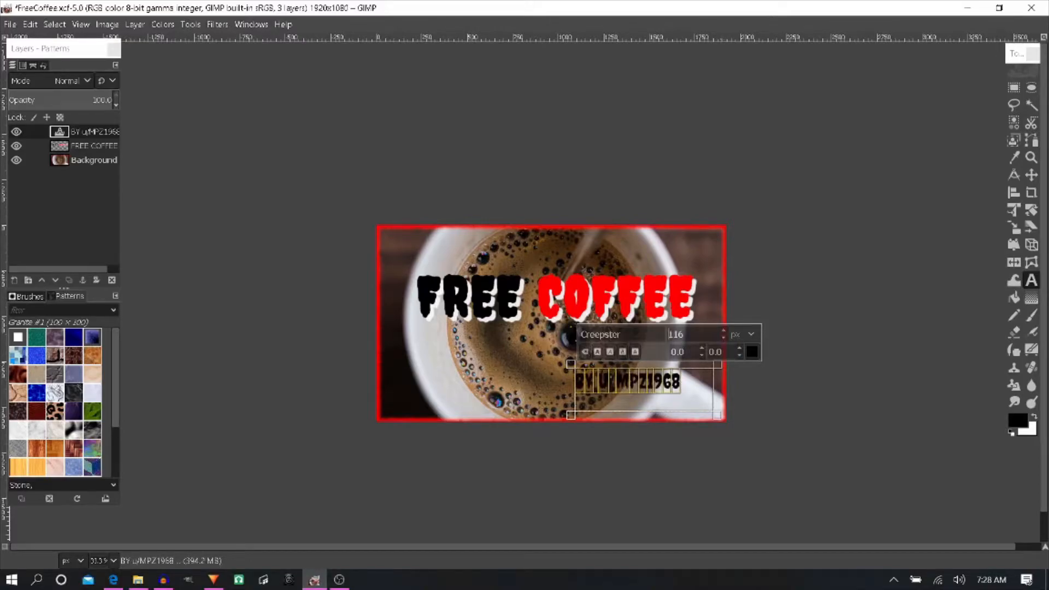
click(752, 353)
click(723, 292)
click(798, 462)
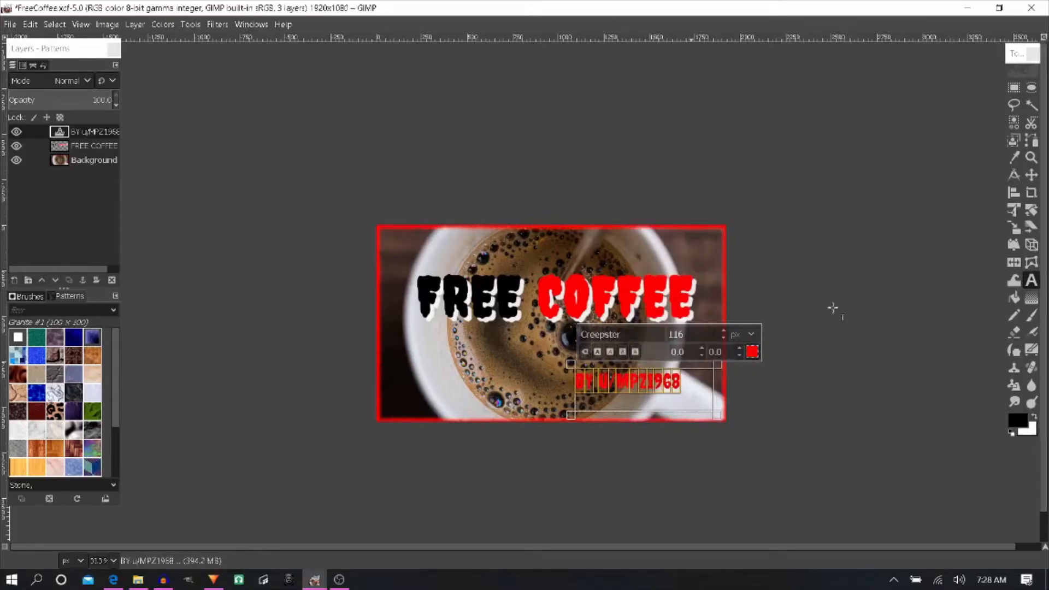
- Apply a black drop shadow to the byline layer with X and Y offsets 6.667, blur radius 3.30 and opacity 0.988
click(224, 26)
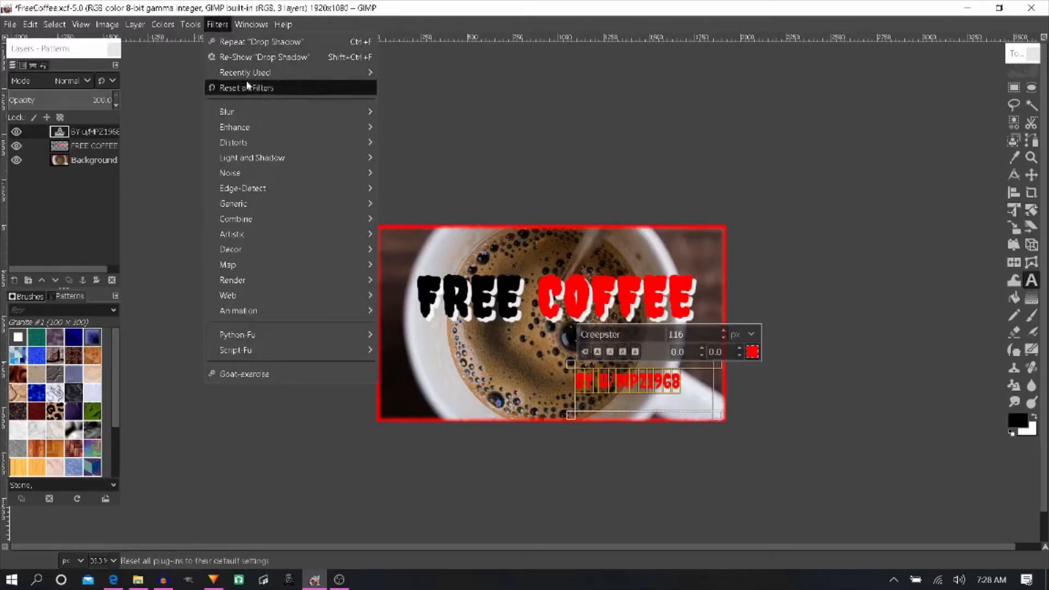
click(264, 58)
mouse_move(205, 276)
mouse_down()
mouse_move(233, 280)
mouse_move(213, 278)
mouse_up()
mouse_move(165, 236)
mouse_down()
mouse_move(212, 235)
mouse_move(172, 236)
mouse_up()
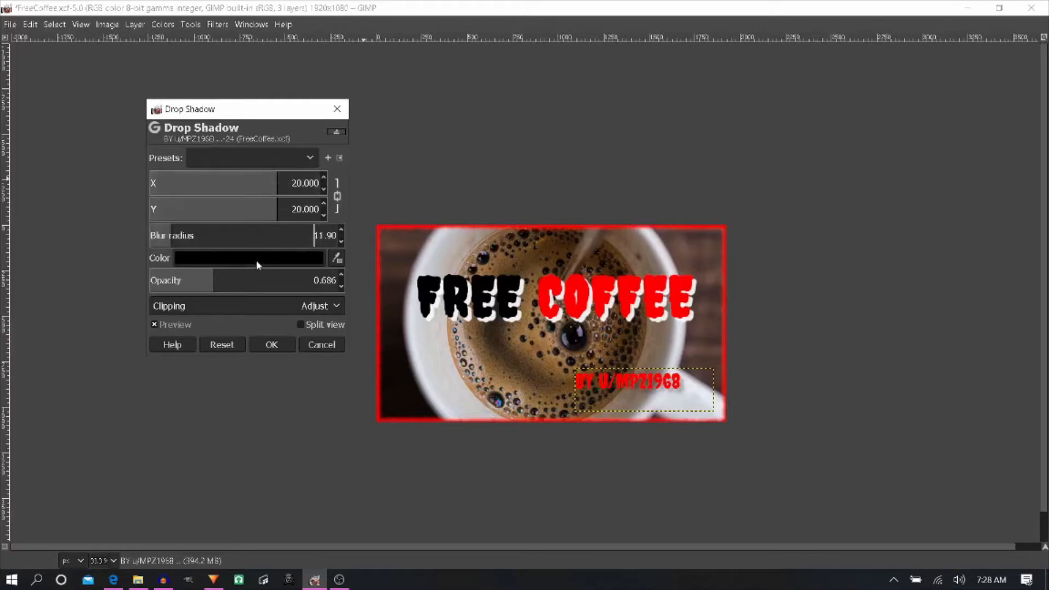
click(242, 275)
click(159, 236)
drag(192, 183, 249, 191)
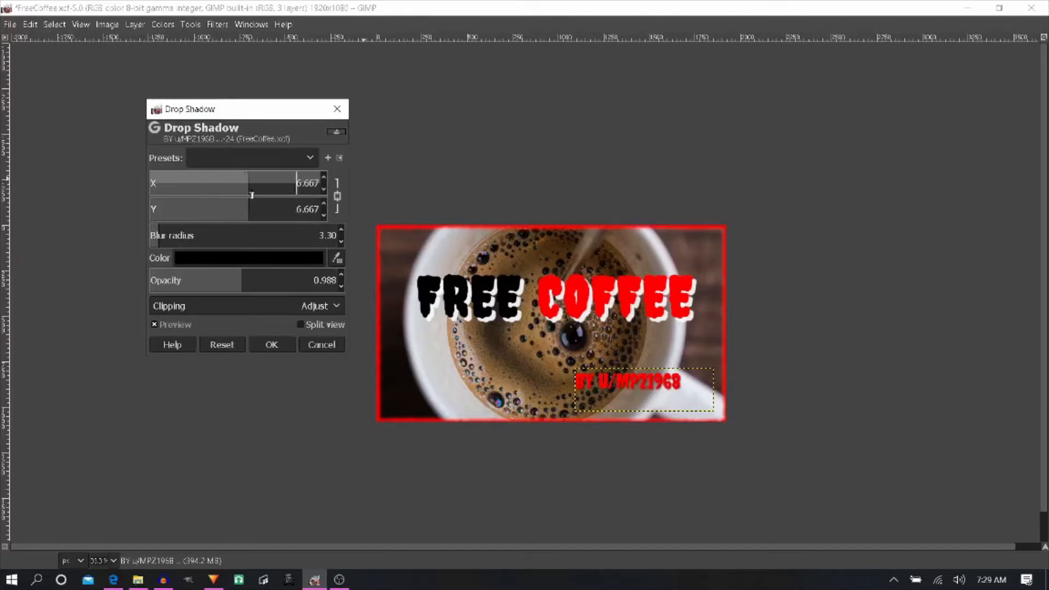
click(287, 346)
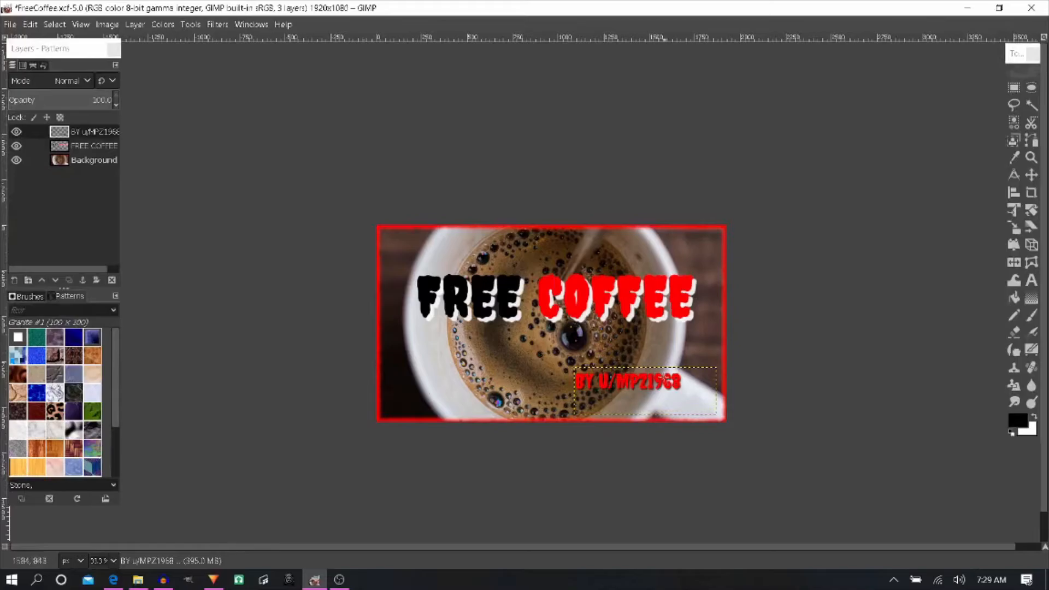
- Move the byline layer down and to the right into the lower-right corner of the image
click(1031, 175)
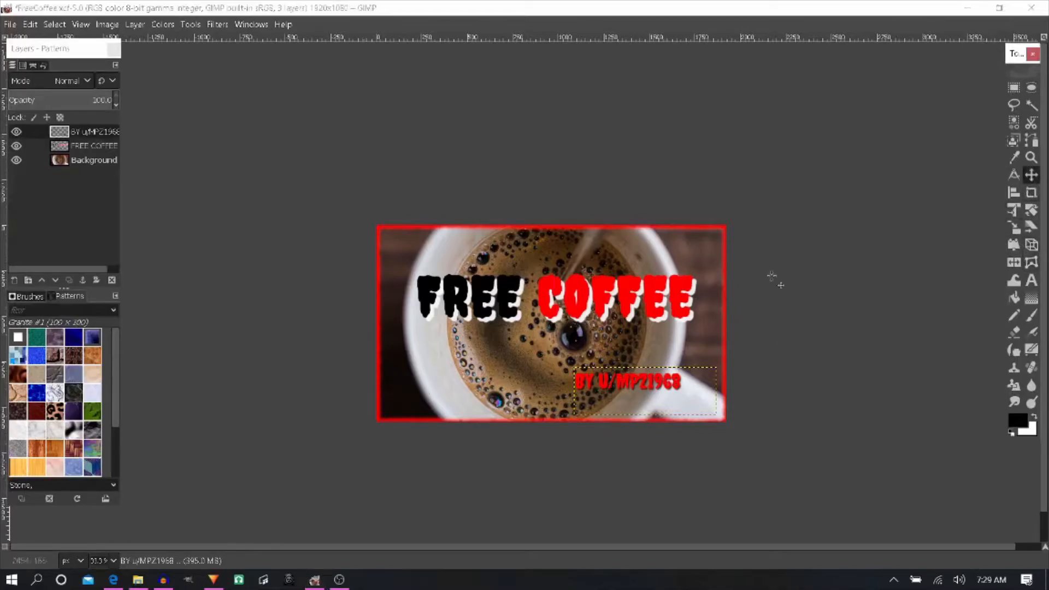
drag(640, 369, 659, 376)
drag(662, 385, 666, 388)
drag(894, 326, 901, 316)
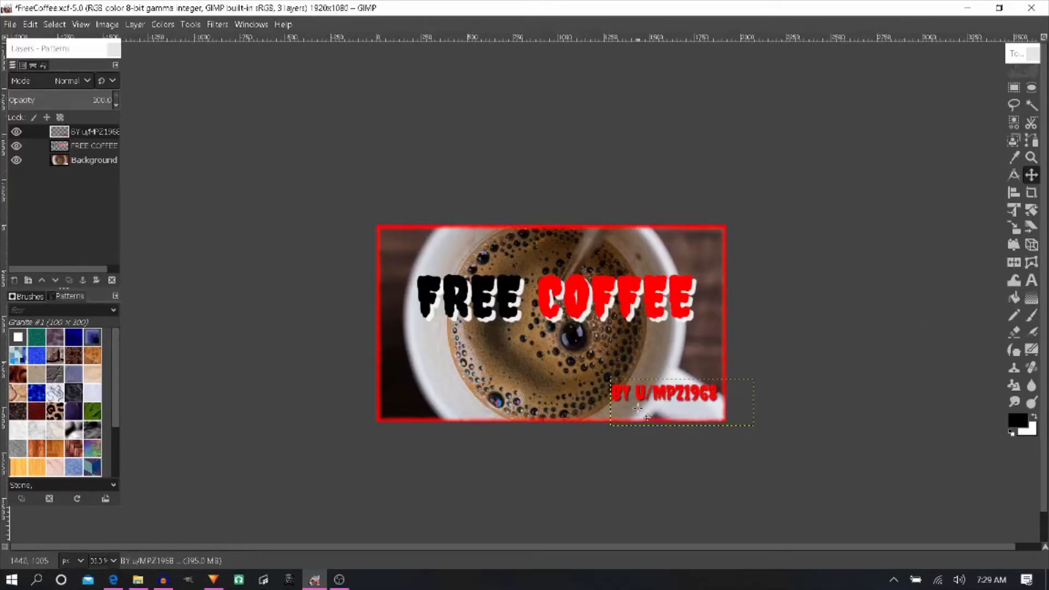
drag(649, 394, 649, 394)
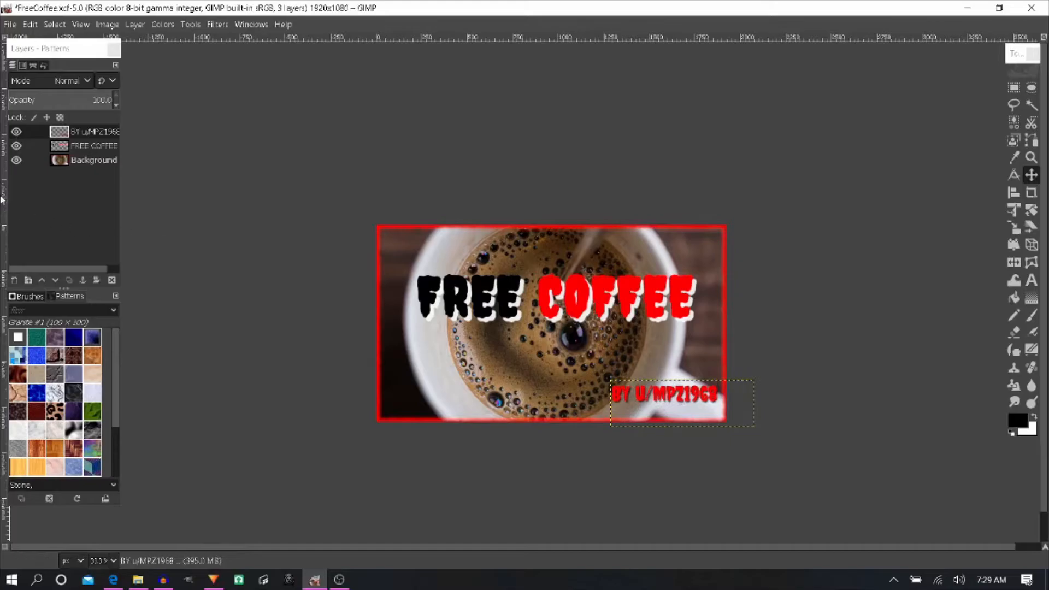
- Hide the Background layer and export the remaining text as FreeCoffeeTXT.png in Documents with the current PNG settings
click(16, 161)
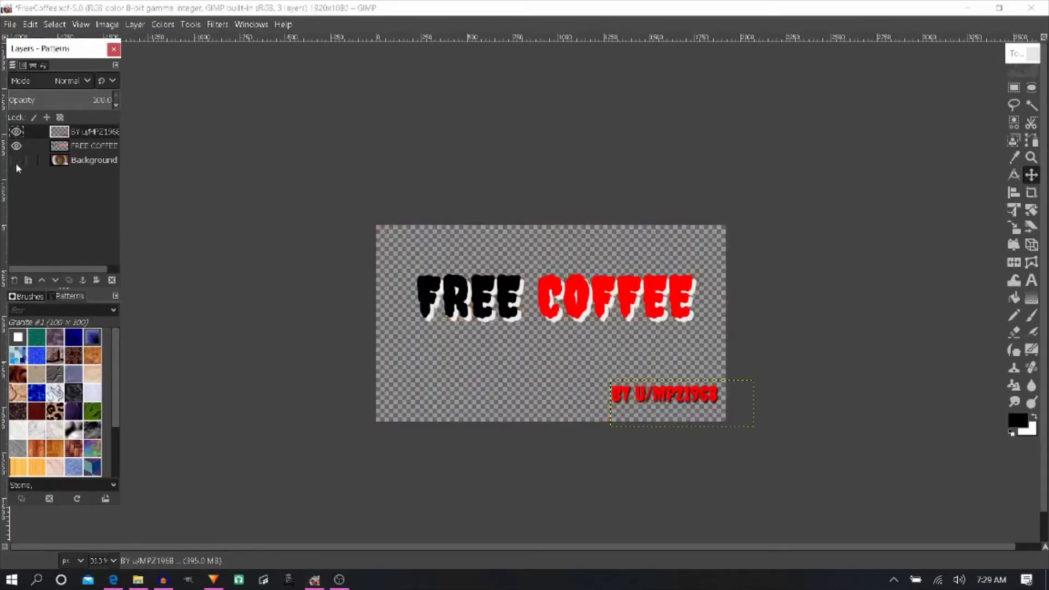
click(10, 25)
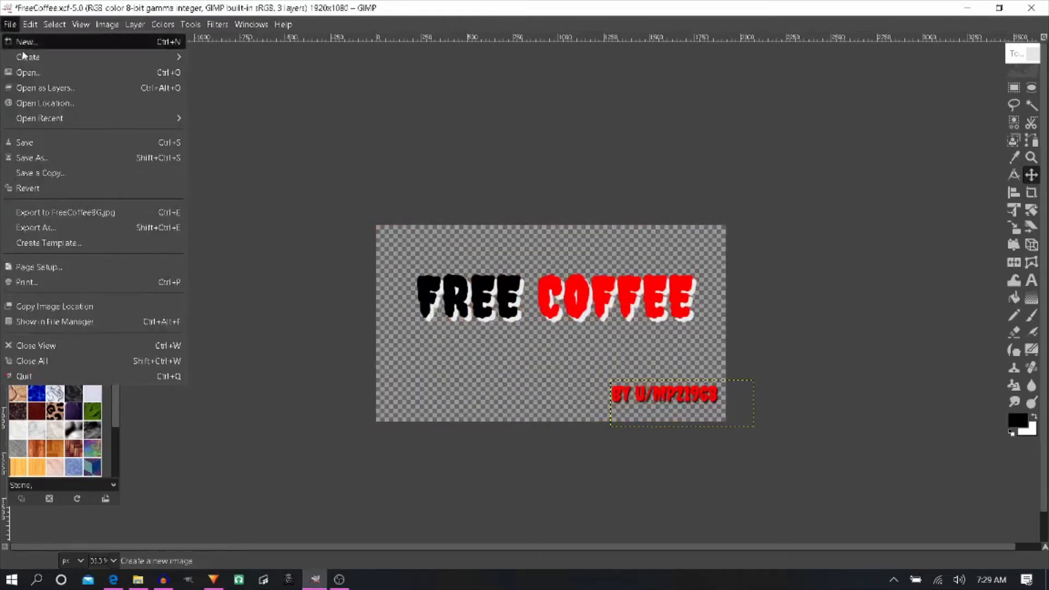
click(93, 227)
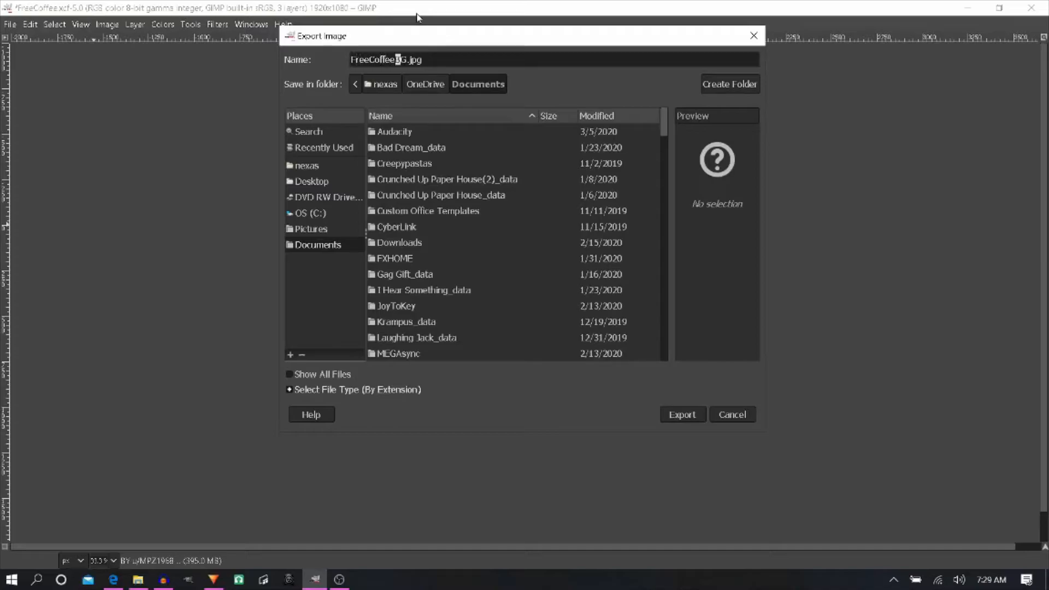
text(TX1P)
key(Return)
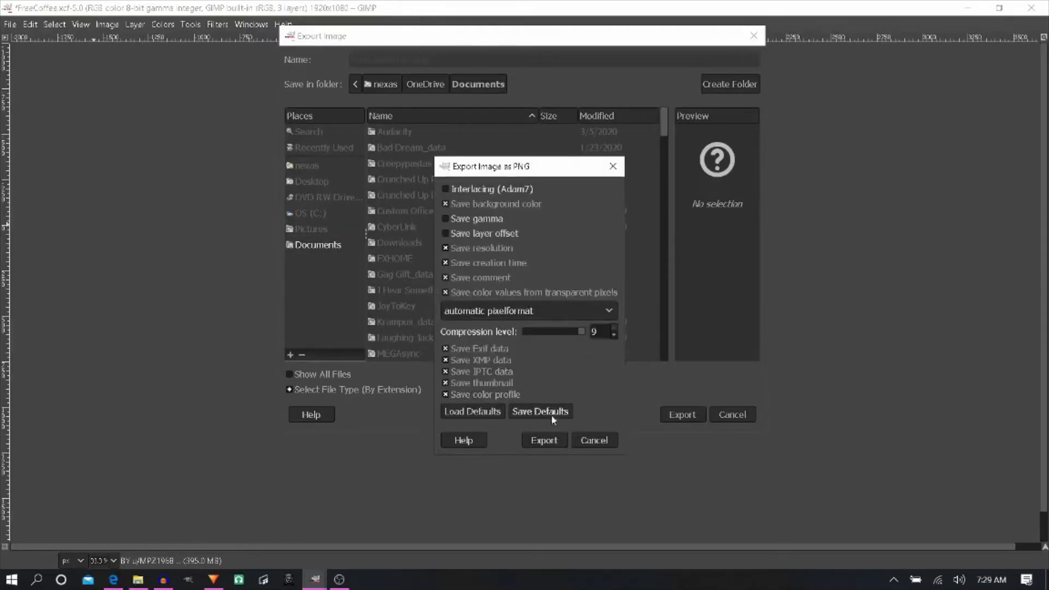
click(544, 439)
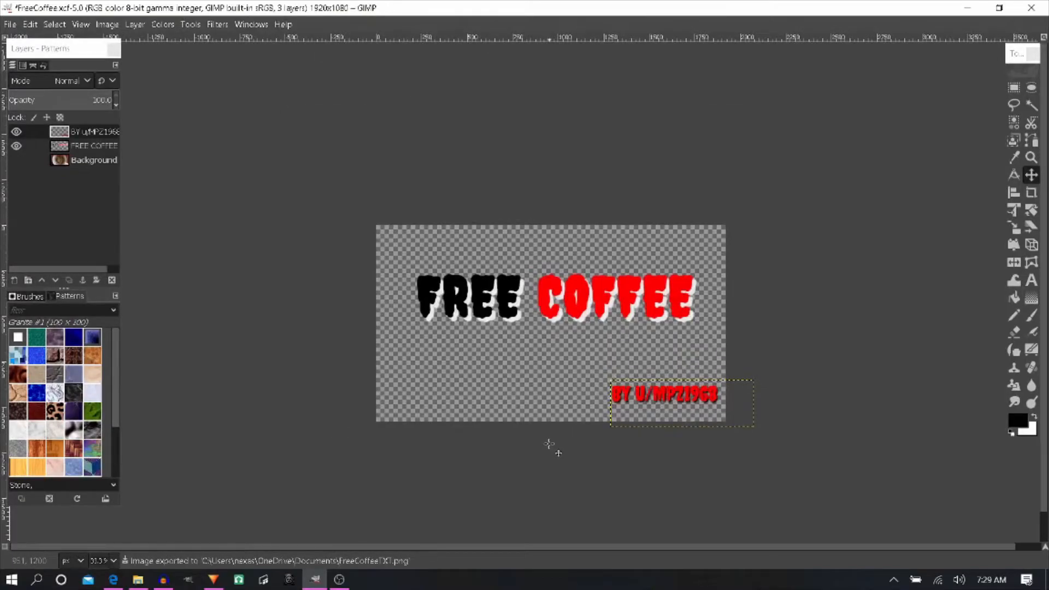
- Show the Background layer again and merge the byline and FREE COFFEE layers down into it
click(18, 160)
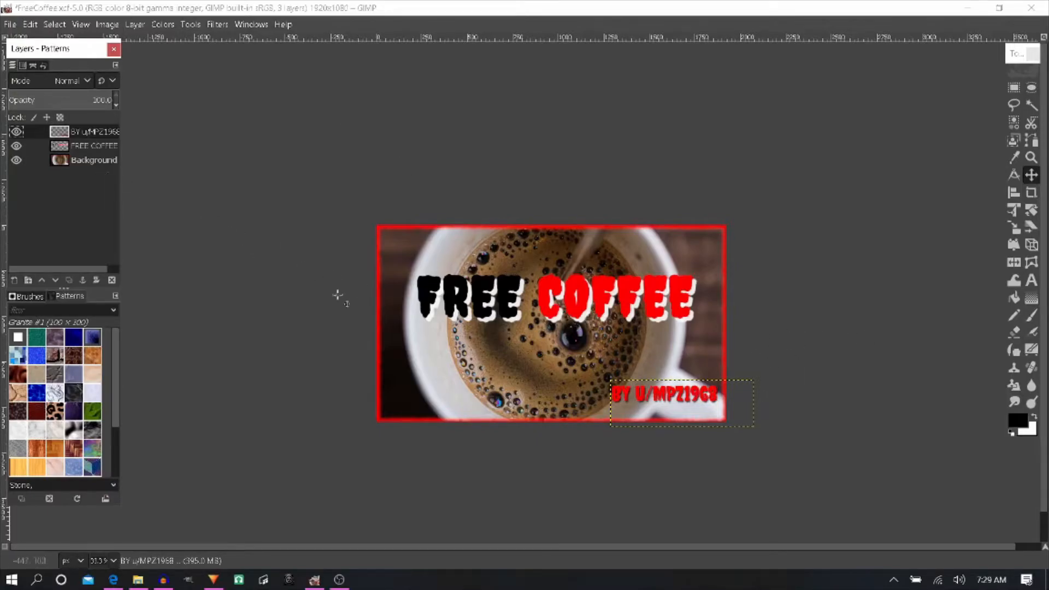
right_click(84, 135)
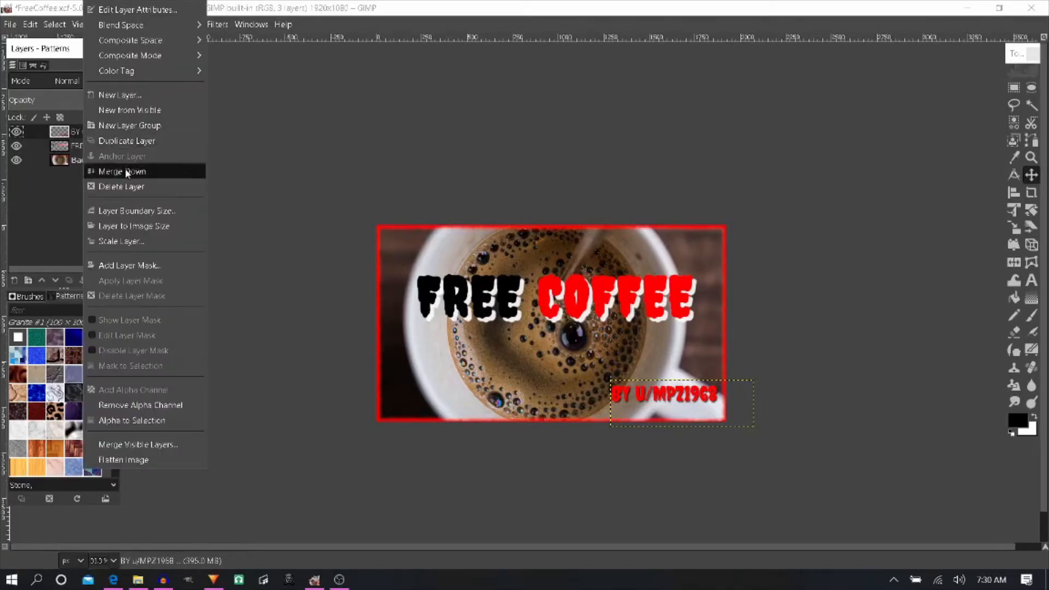
click(93, 171)
right_click(93, 138)
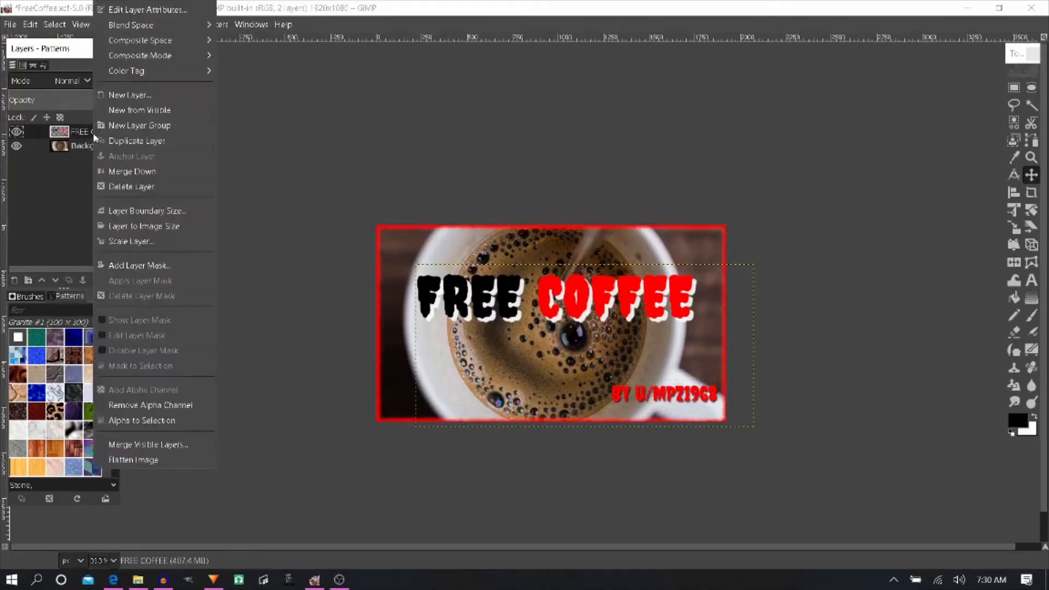
click(128, 172)
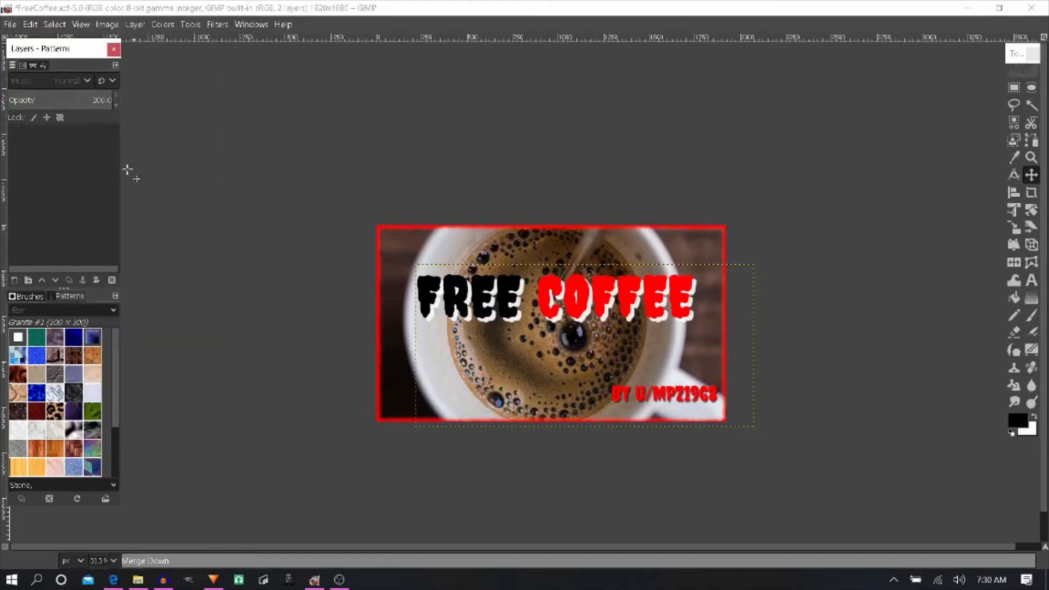
- Apply the Cartoon filter to the merged Background layer with mask radius 23.401 and percent black 0.788
click(216, 24)
mouse_move(329, 234)
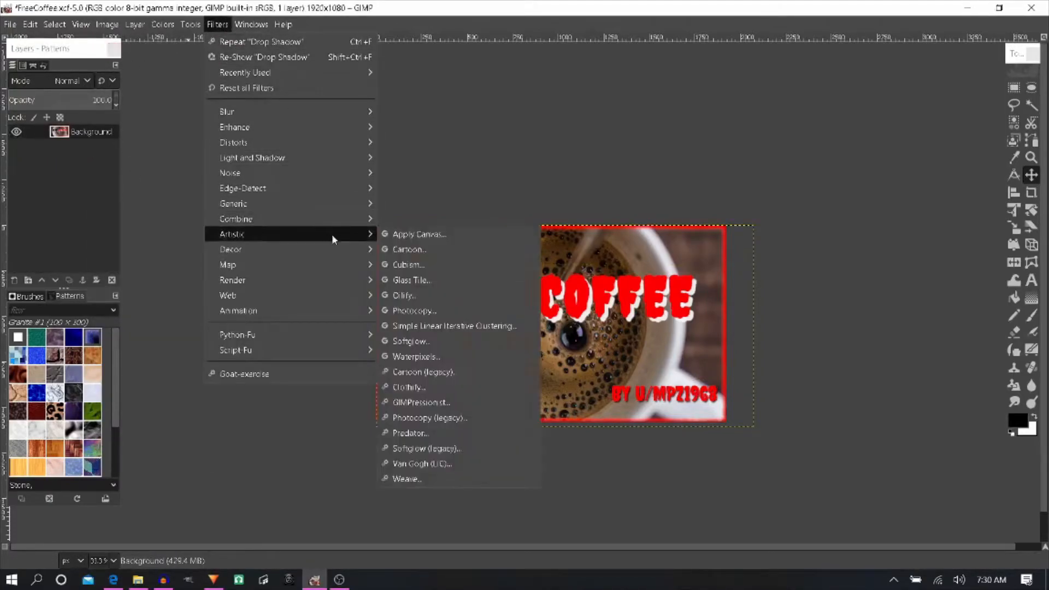
click(416, 250)
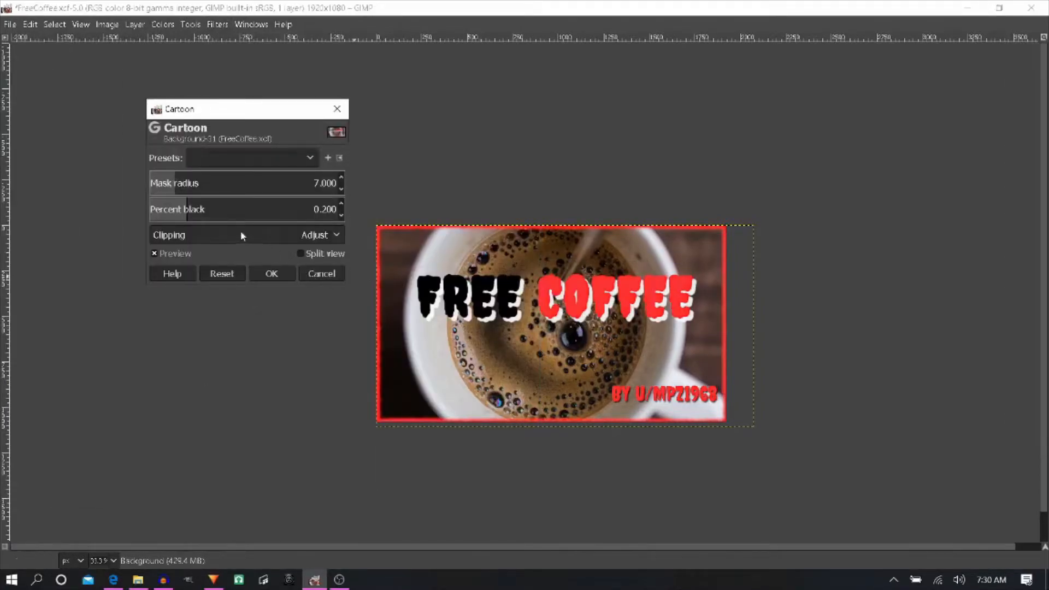
click(233, 208)
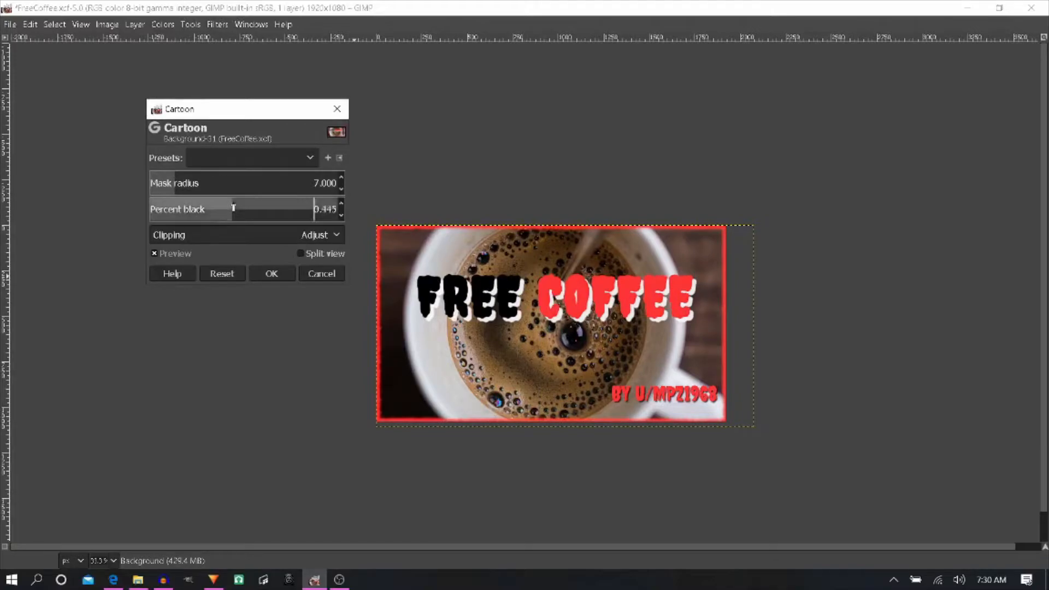
drag(233, 208, 298, 207)
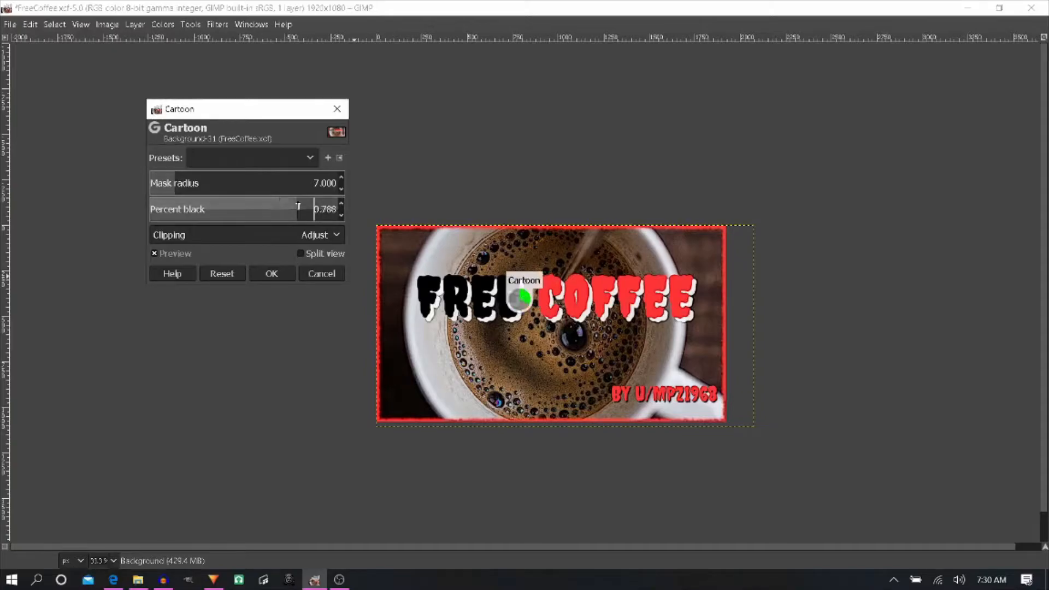
drag(175, 178, 264, 184)
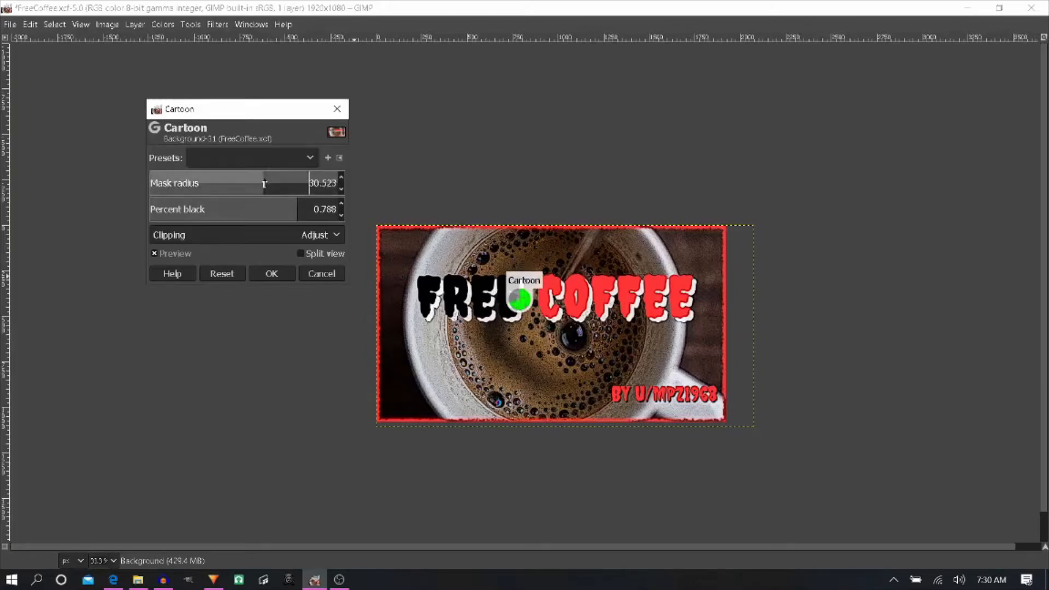
click(238, 178)
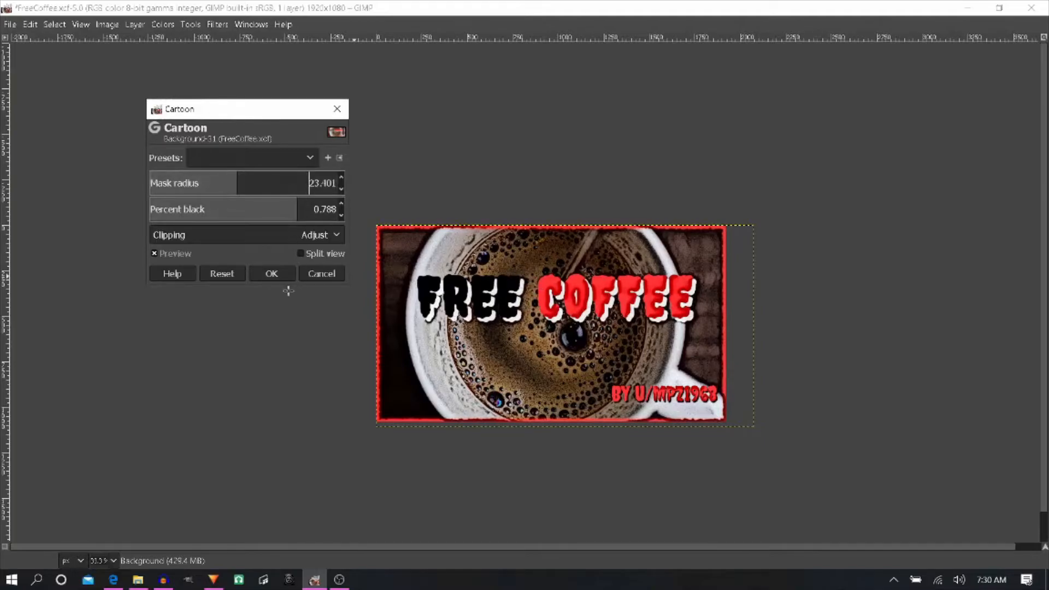
click(273, 274)
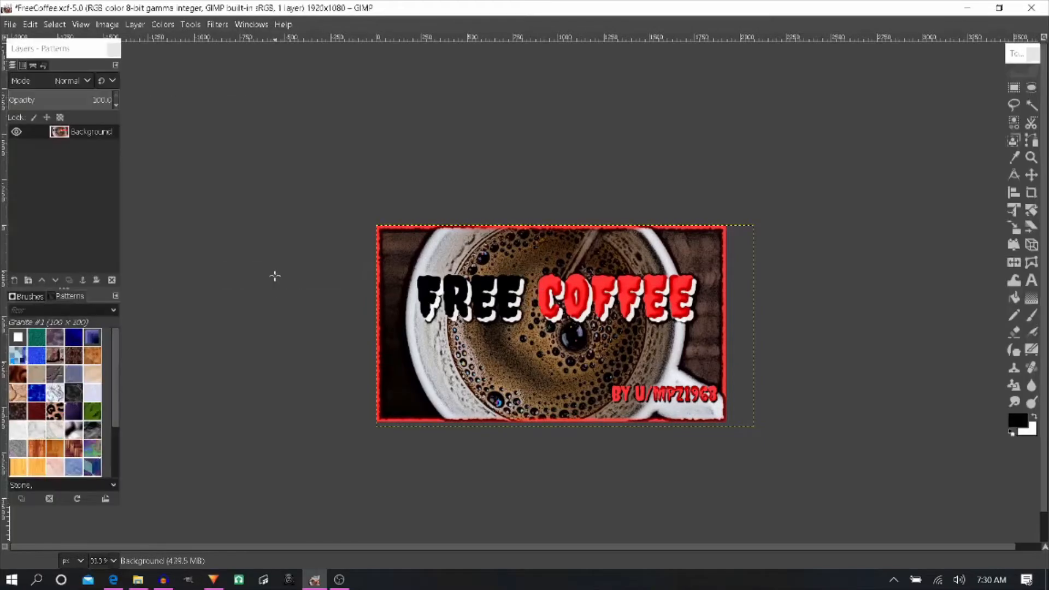
- Export the cartoon-filtered image as FreeCoffee.jpg in Documents with JPEG quality 90
click(11, 25)
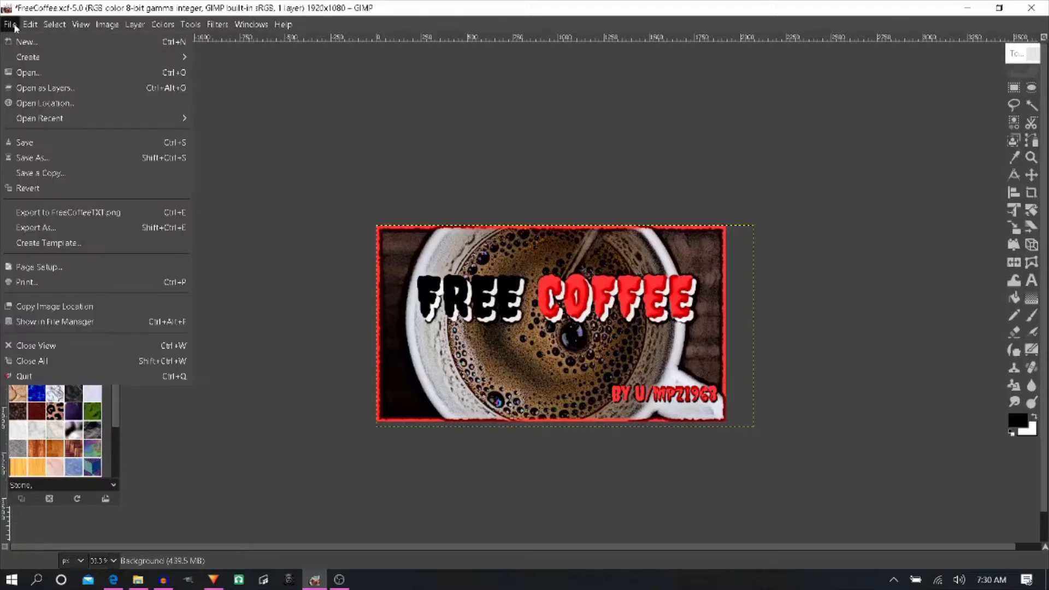
click(73, 226)
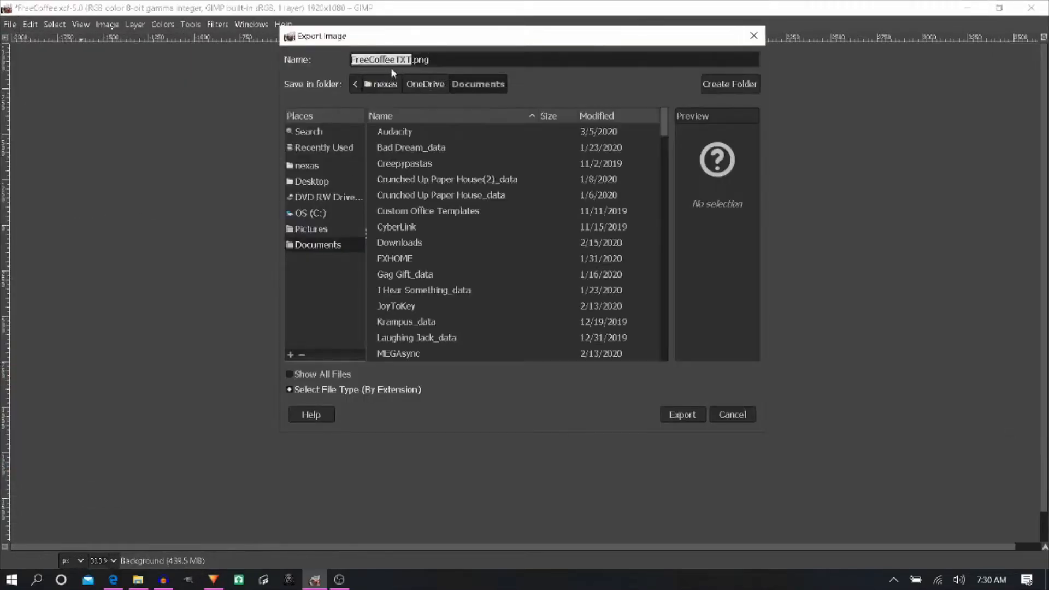
click(395, 59)
drag(394, 59, 438, 60)
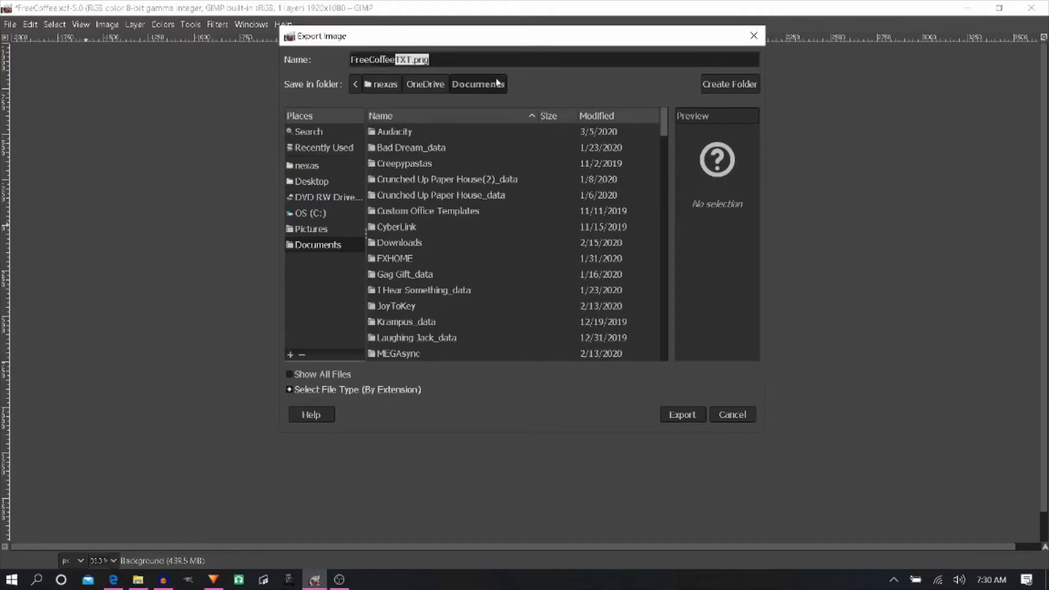
key(BackSpace)
text(.jpg)
key(Return)
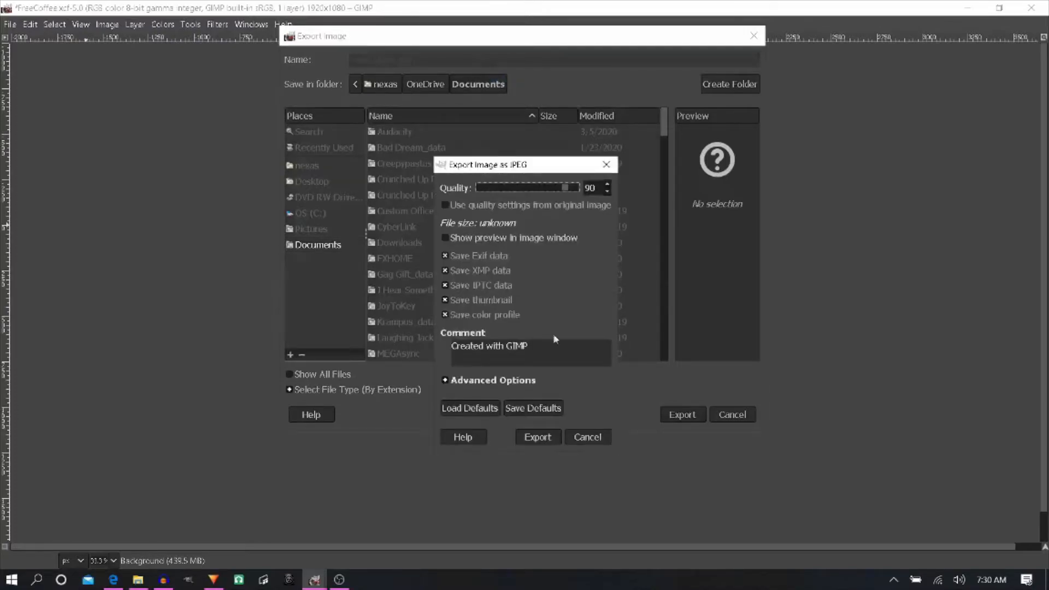
click(546, 437)
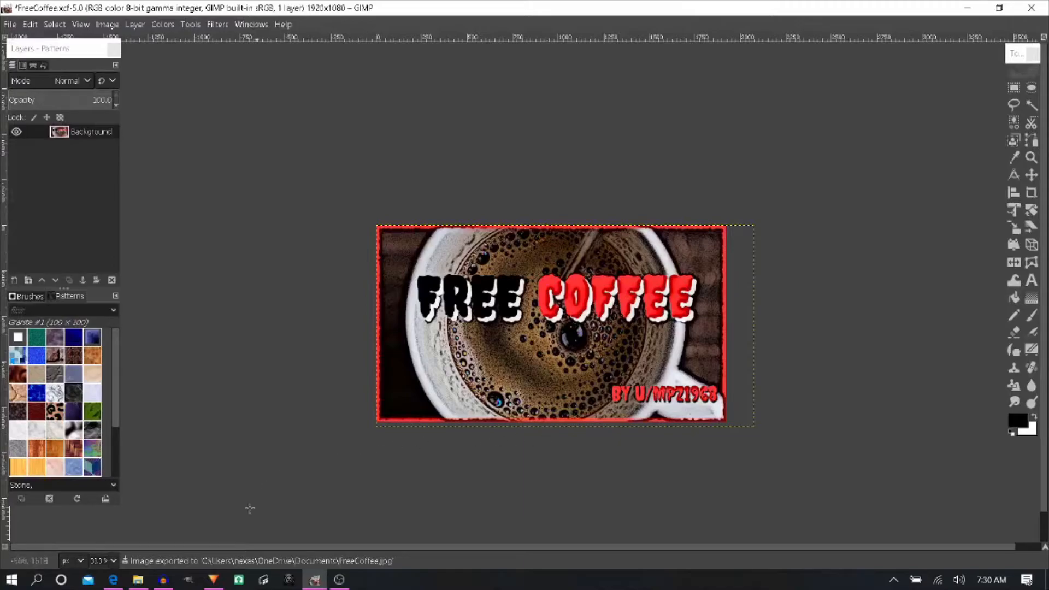
- Switch to HitFilm Express and create a new project from the 1080p Full HD @ 60 fps template
click(221, 575)
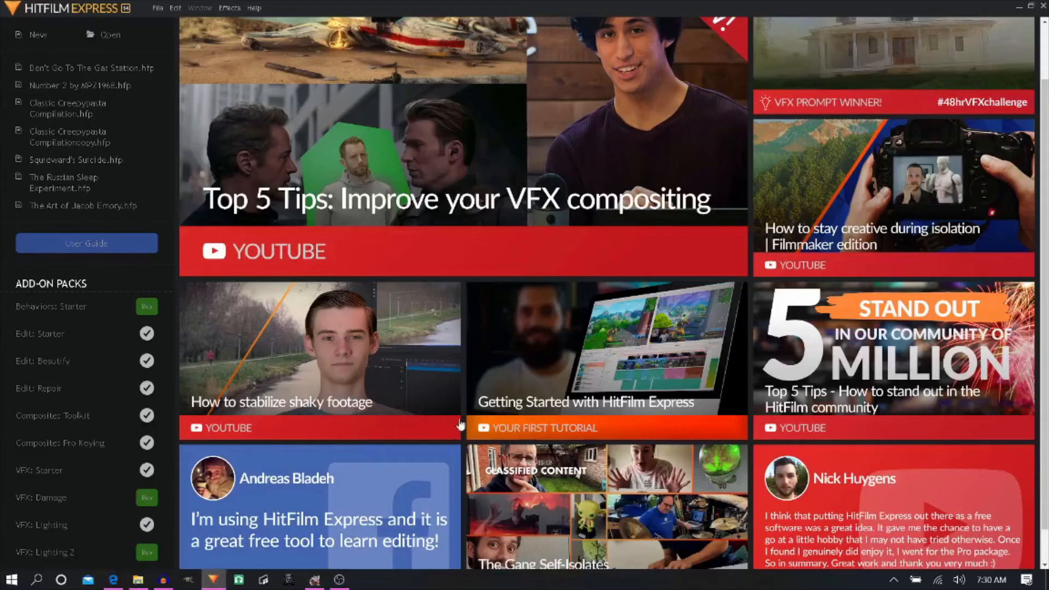
click(36, 37)
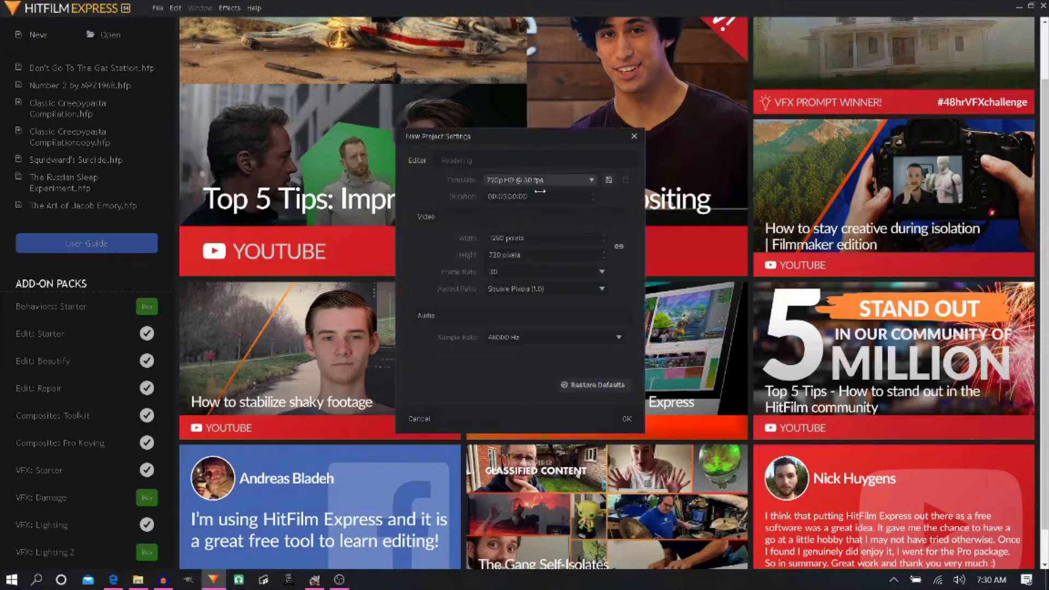
click(563, 180)
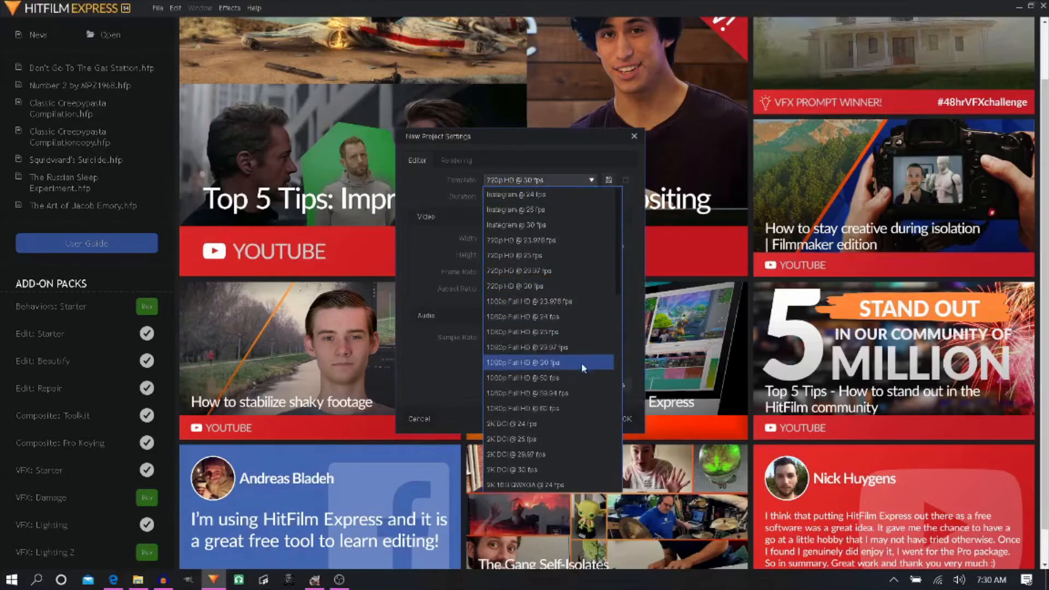
click(542, 409)
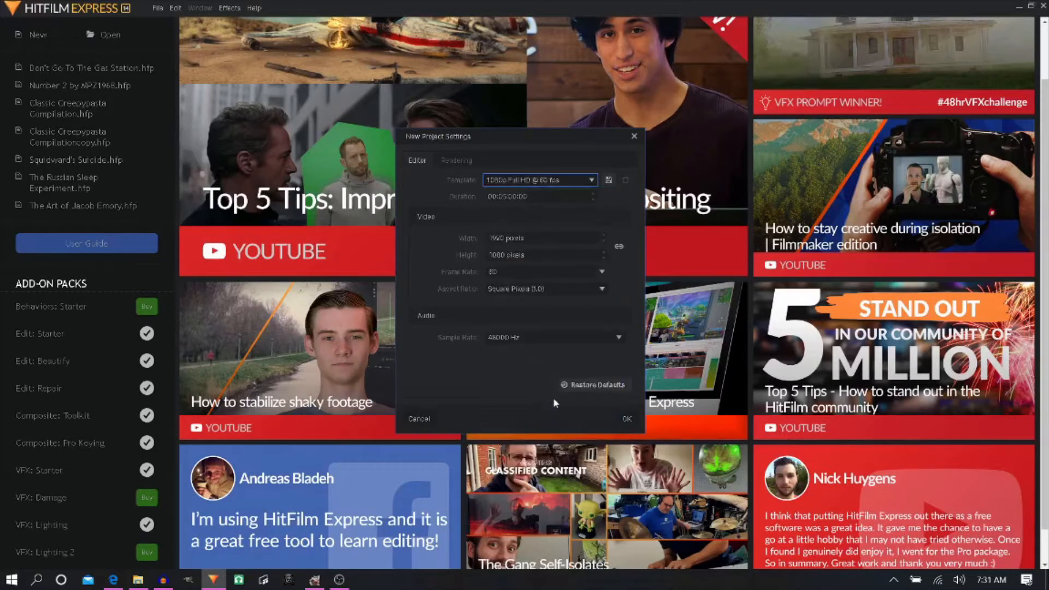
click(627, 418)
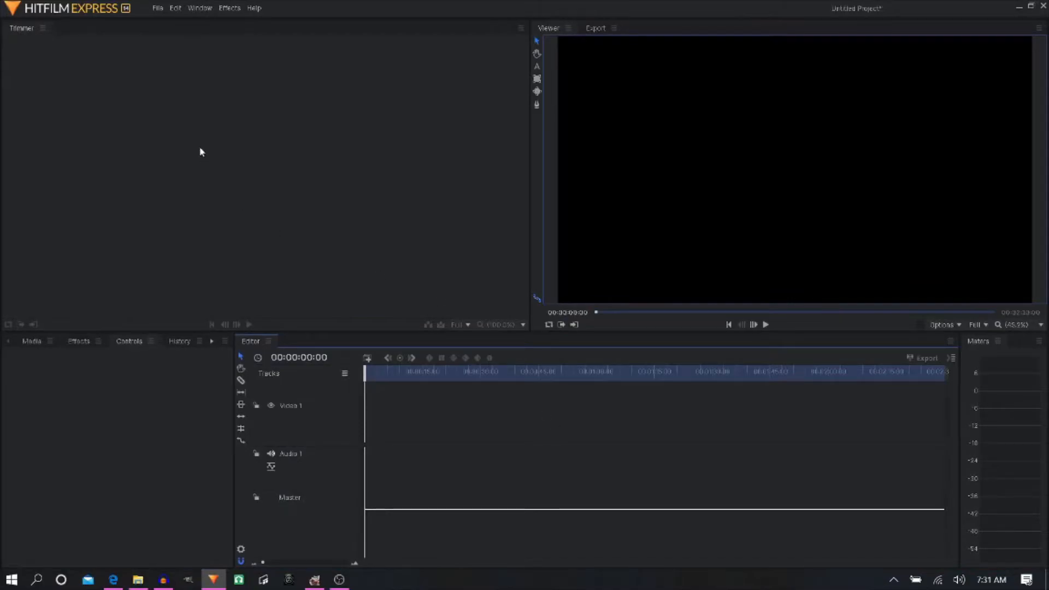
- Import the Free Coffee narration from the YouTube Channel Audio folder into the project media
click(25, 346)
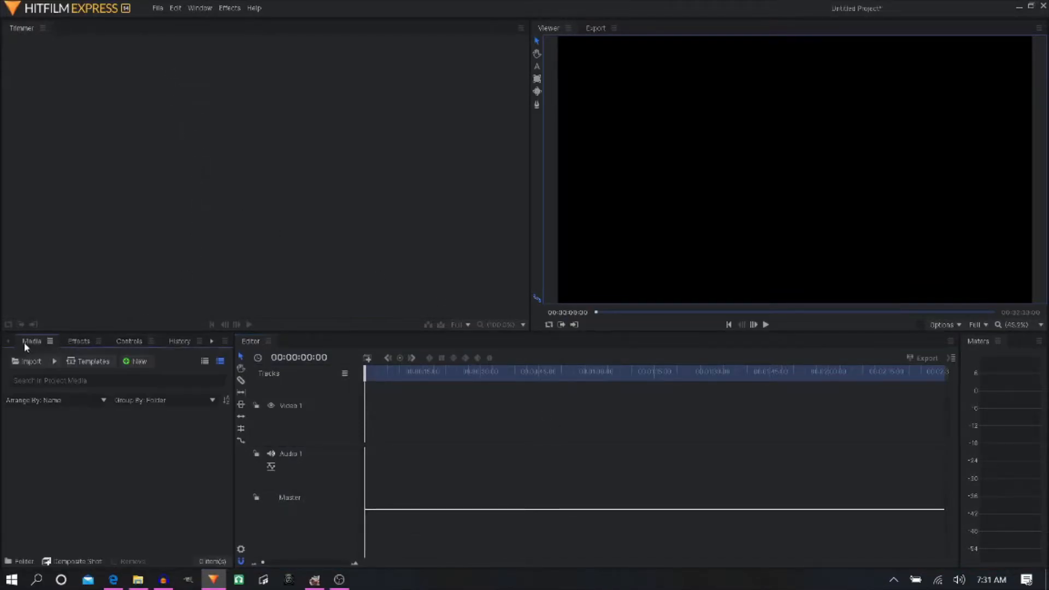
click(25, 365)
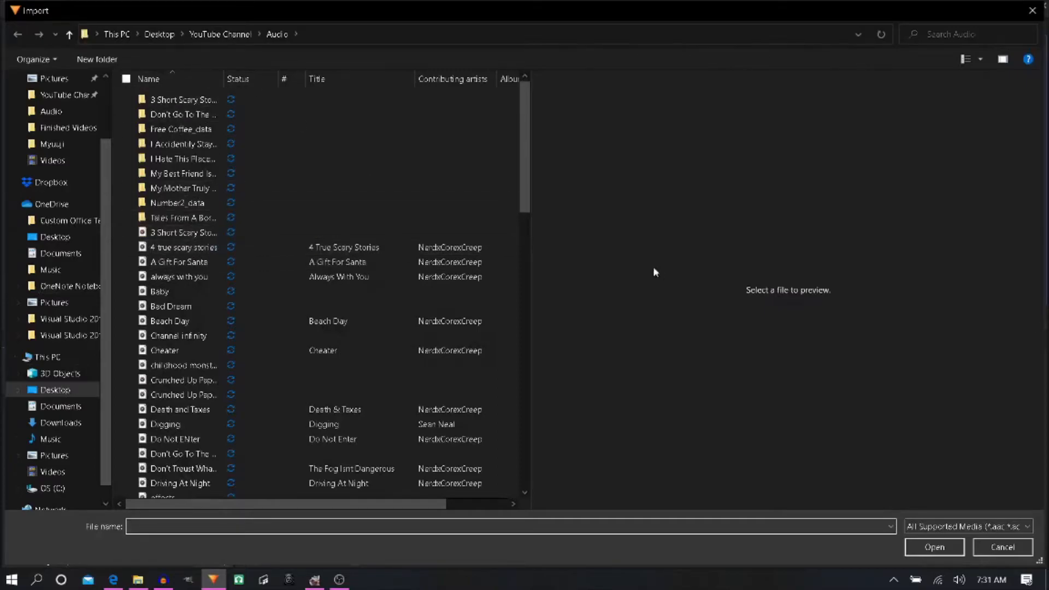
scroll(464, 186, down, 5)
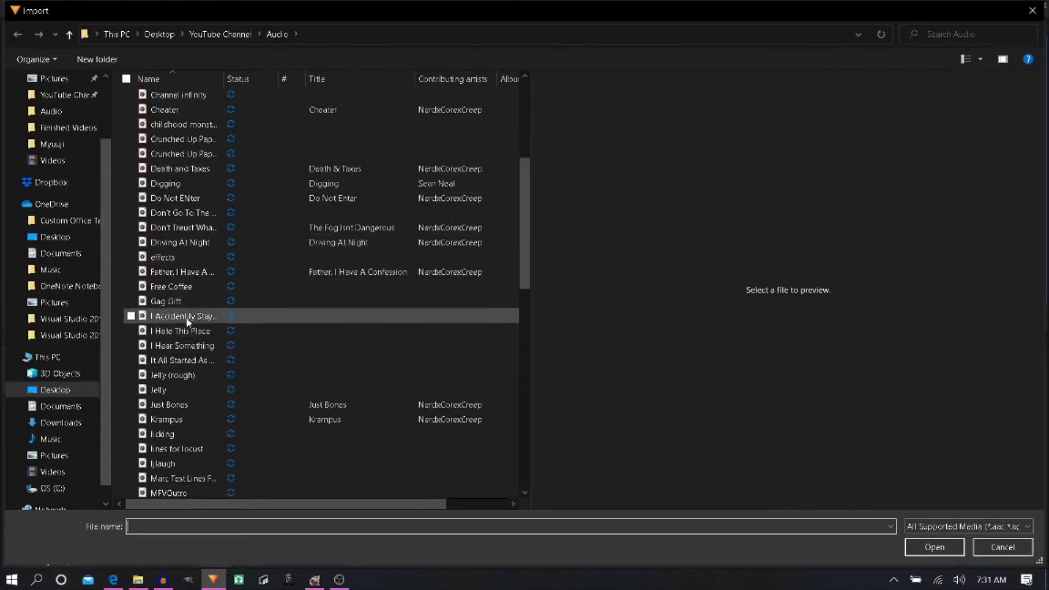
click(195, 287)
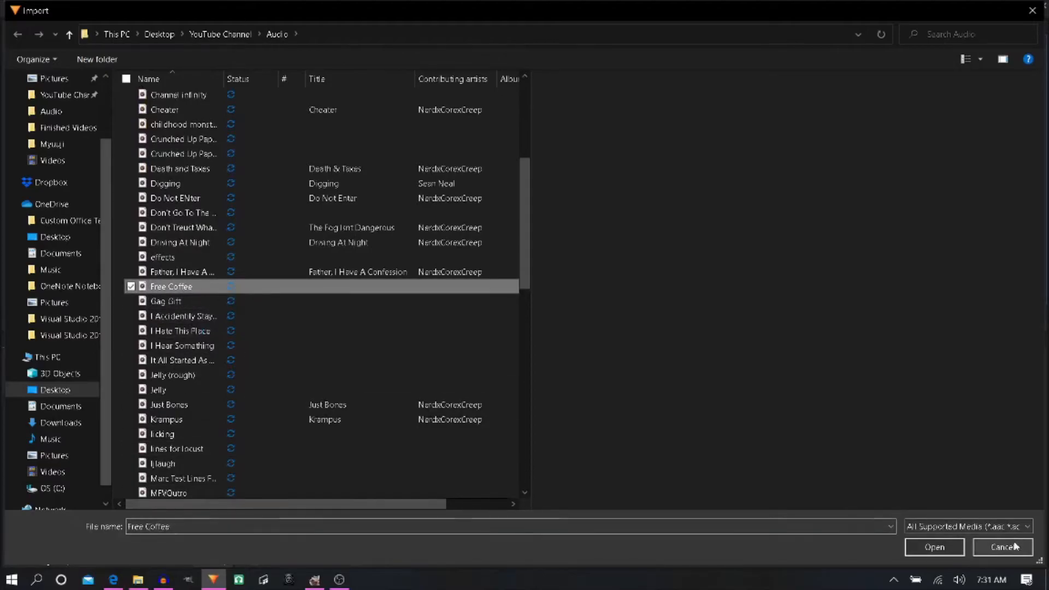
click(929, 547)
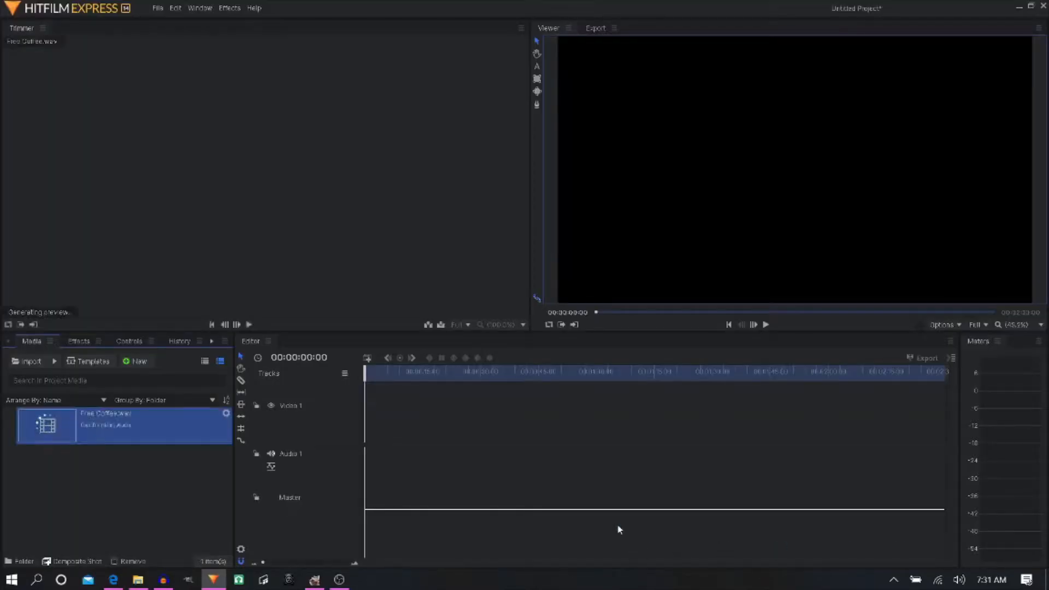
- Import the FreeCoffeeBG, FreeCoffeeTXT, nerdxcorexcreeppresents and thanks for listening images together from the OneDrive Documents folder
click(23, 362)
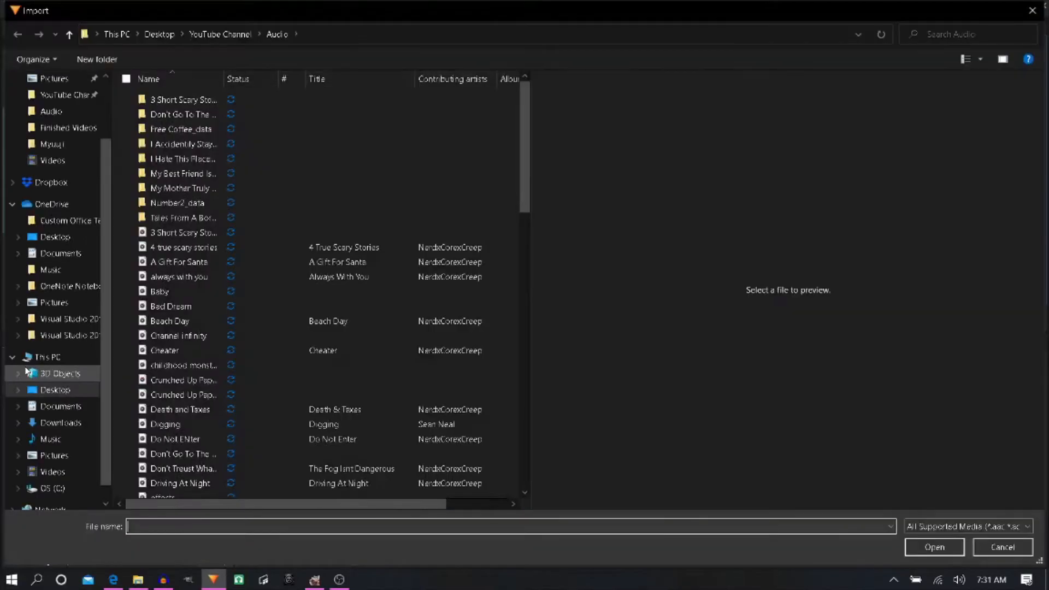
click(53, 259)
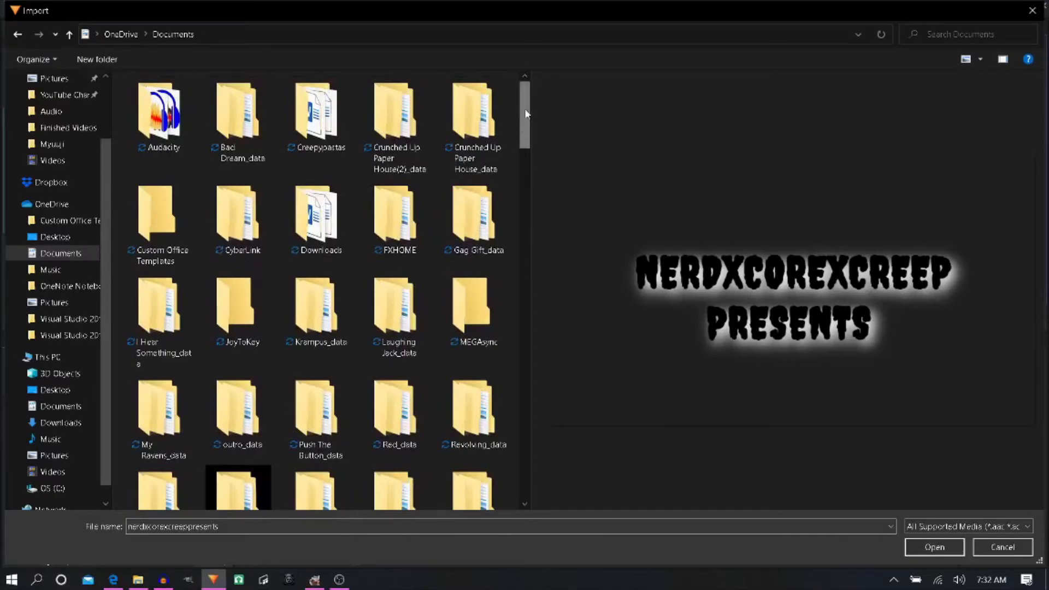
drag(526, 113, 533, 308)
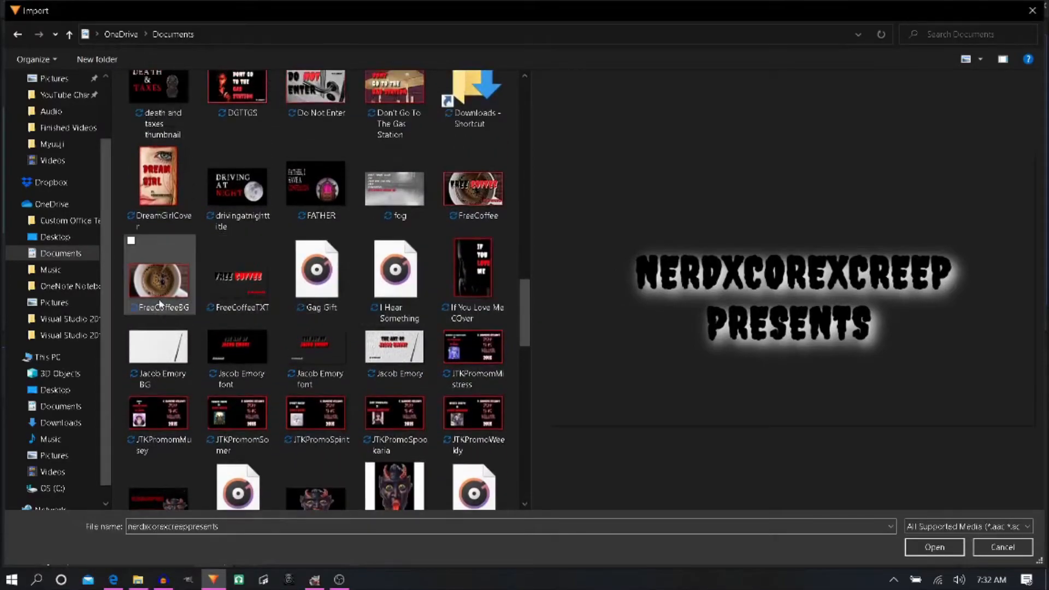
click(165, 293)
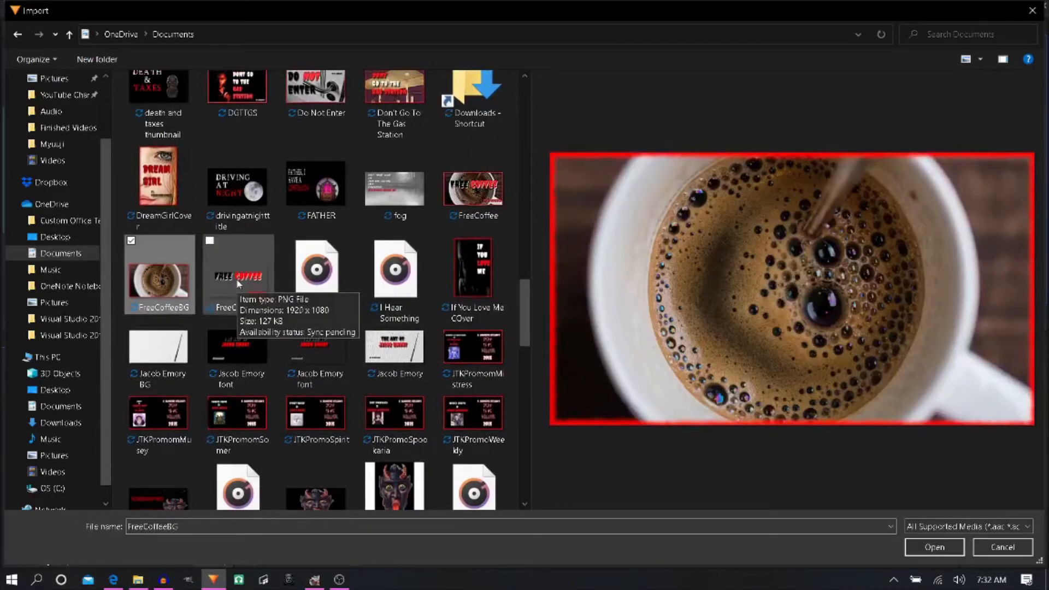
ctrl+click(239, 283)
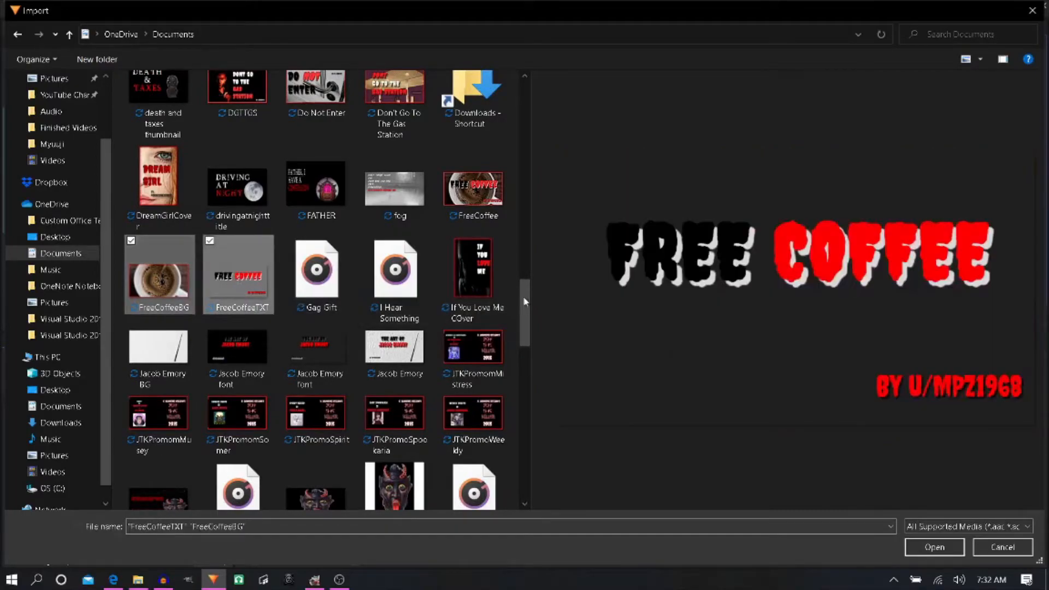
drag(525, 310, 526, 402)
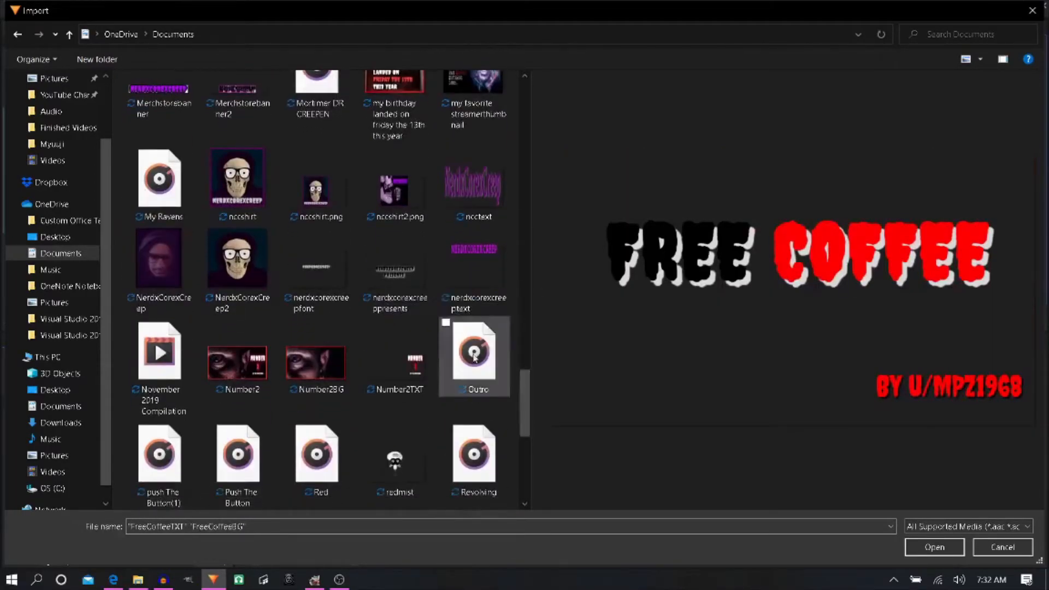
ctrl+click(400, 276)
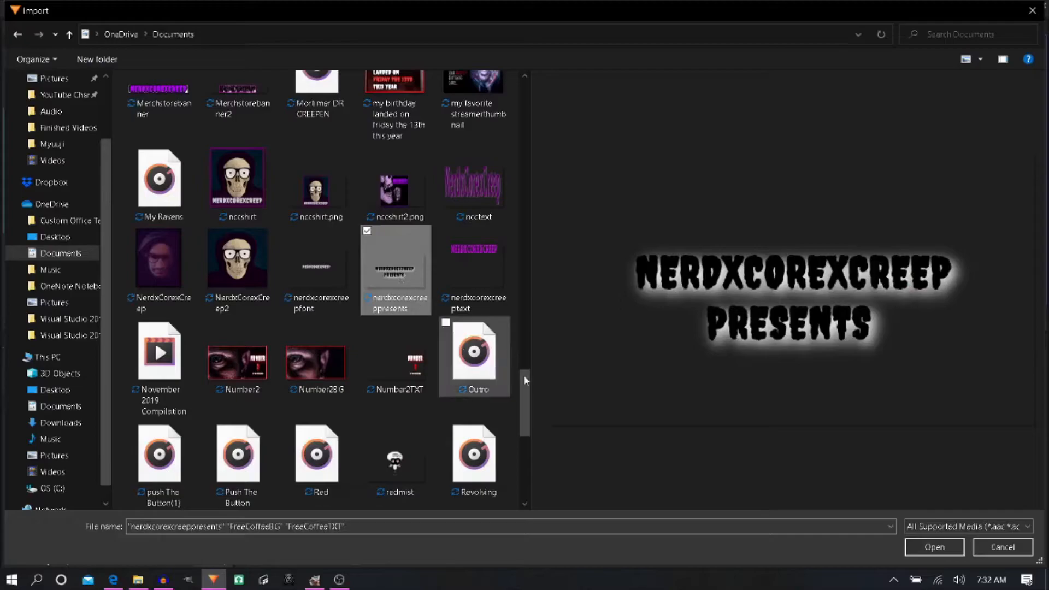
drag(526, 380, 537, 436)
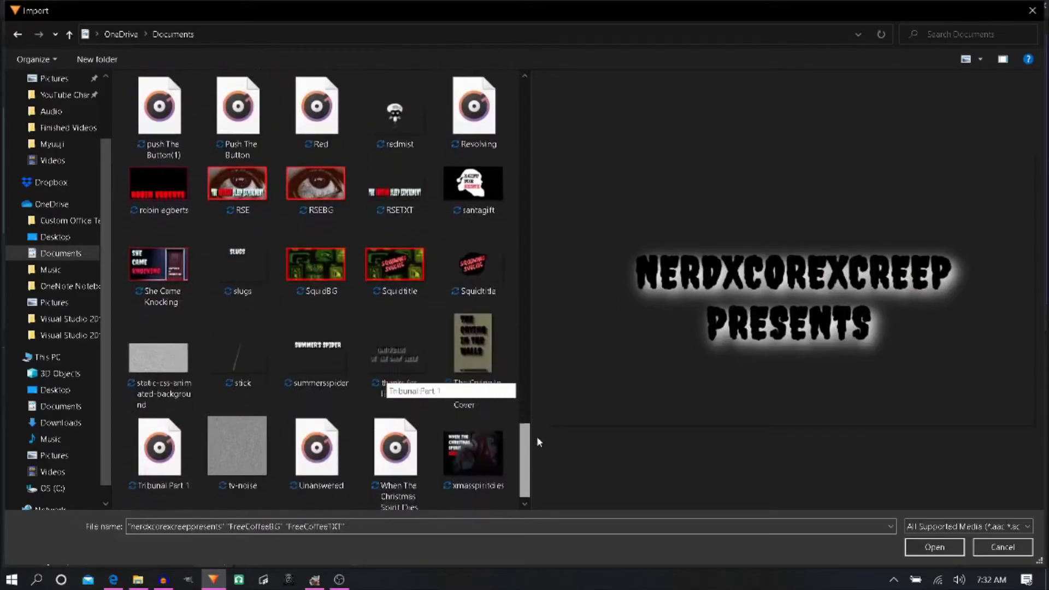
ctrl+click(405, 372)
click(929, 551)
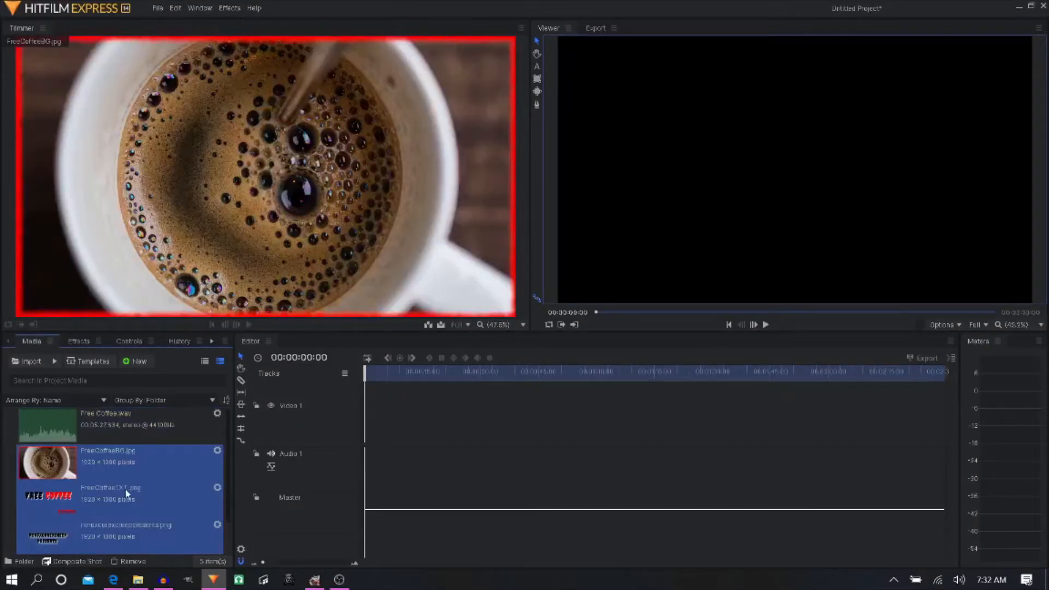
- Place Free Coffee.wav at the start of the Audio 1 track
click(125, 495)
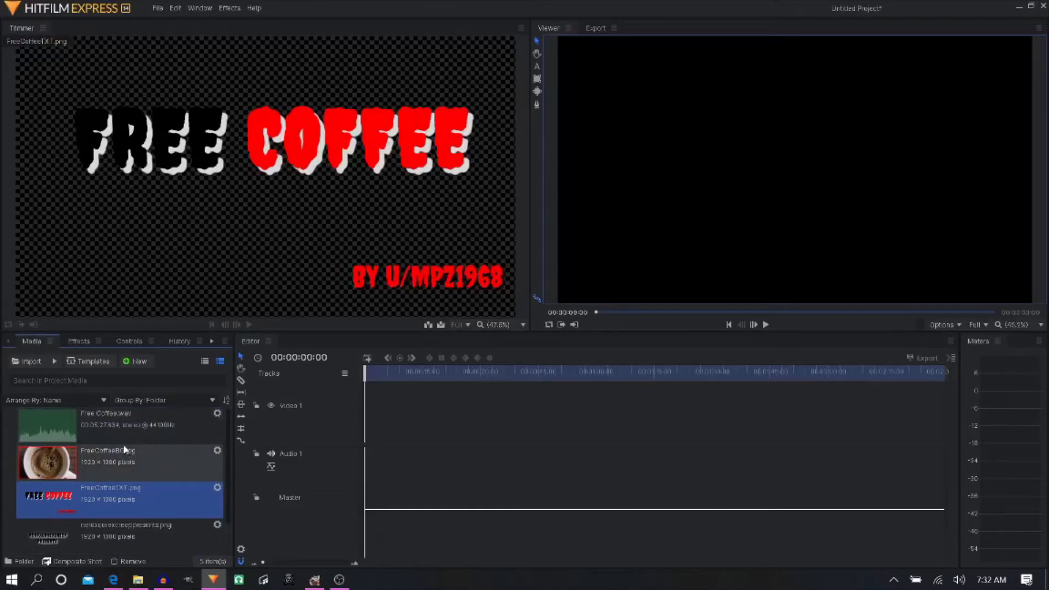
drag(73, 419, 214, 437)
drag(347, 451, 369, 463)
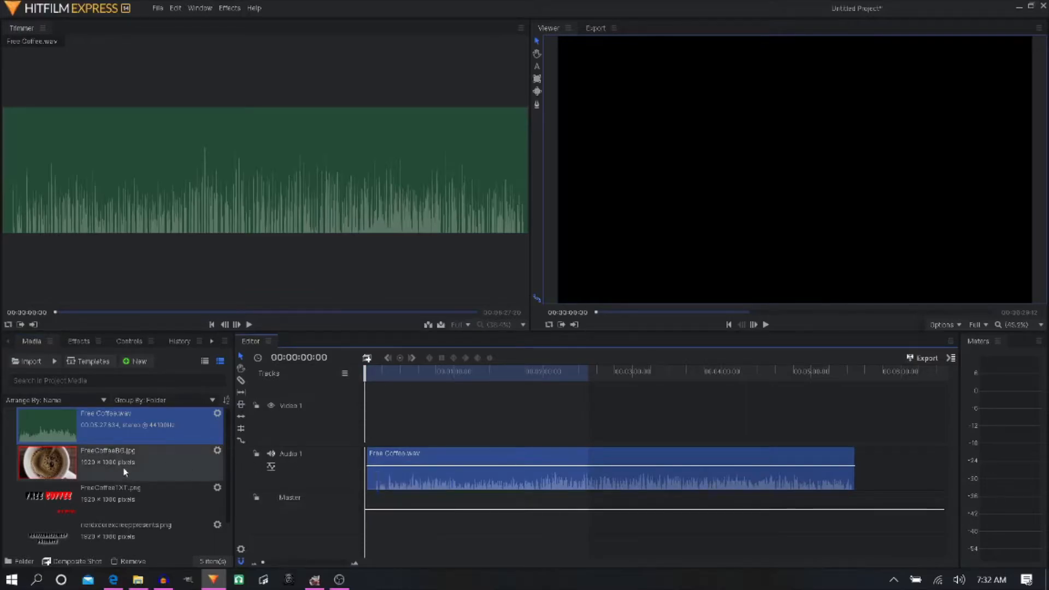
- Add FreeCoffeeBG.jpg to Video 1 across the narration's full length and extend the timeline's work area slightly past the clips' end
scroll(124, 470, down, 1)
drag(109, 426, 860, 428)
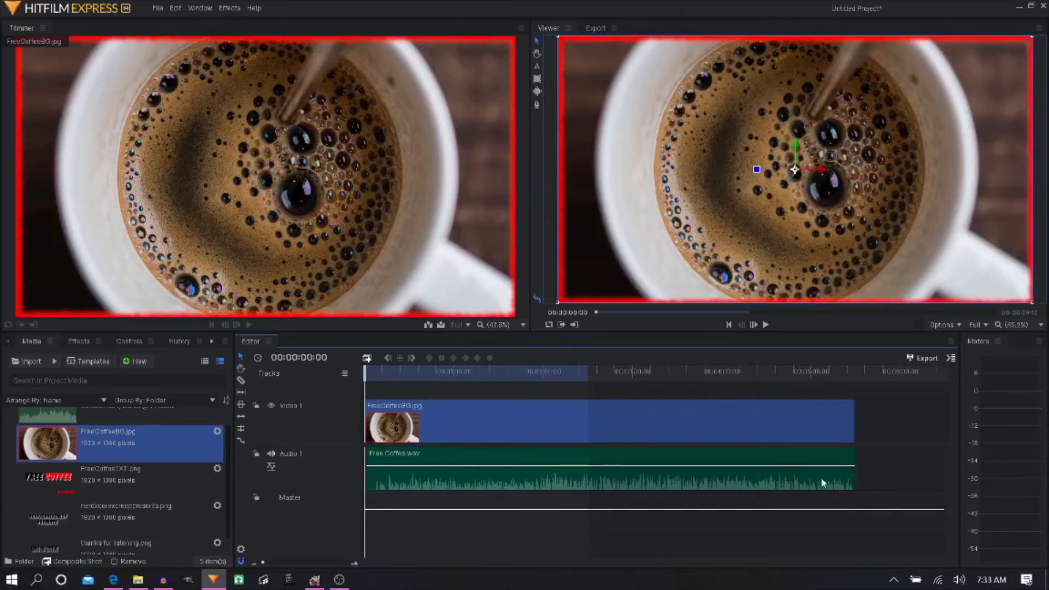
drag(589, 373, 856, 366)
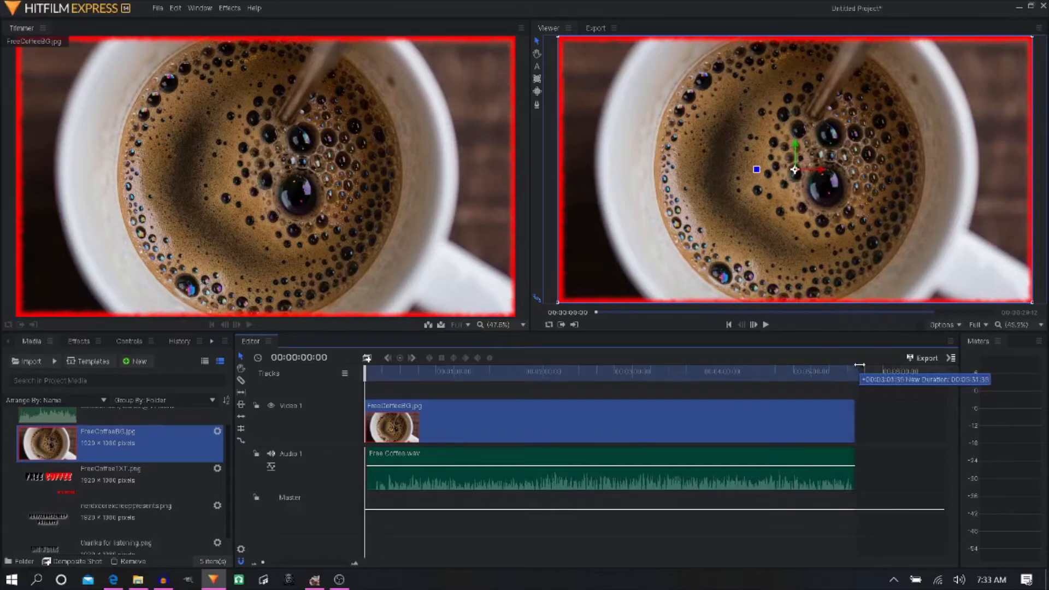
drag(878, 360, 879, 365)
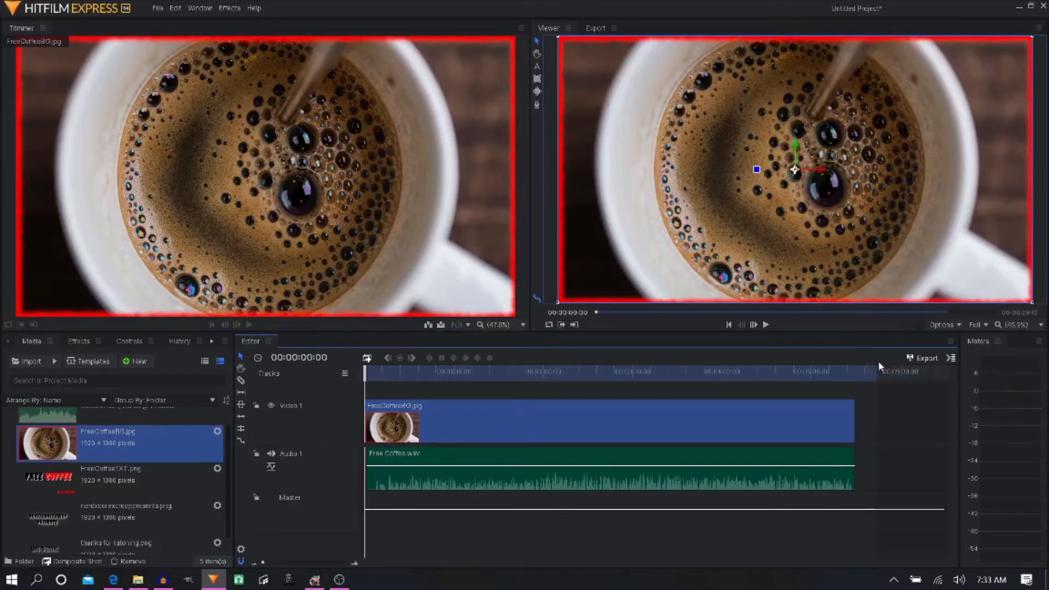
- Play back the end of the narration, starting from about 00:05:18 on the timeline
click(853, 376)
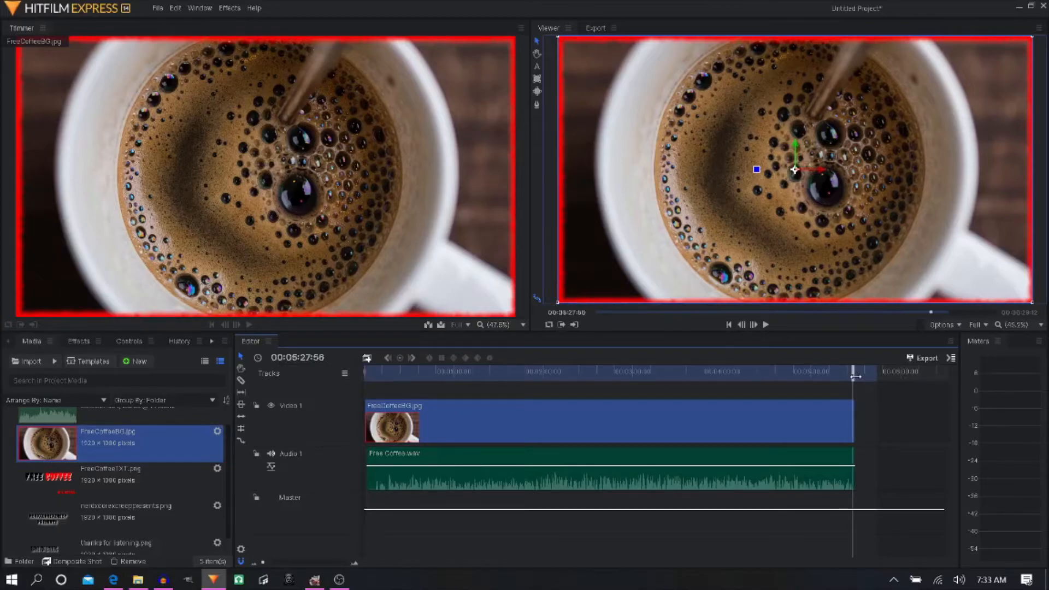
key(space)
key(space)
click(839, 376)
key(space)
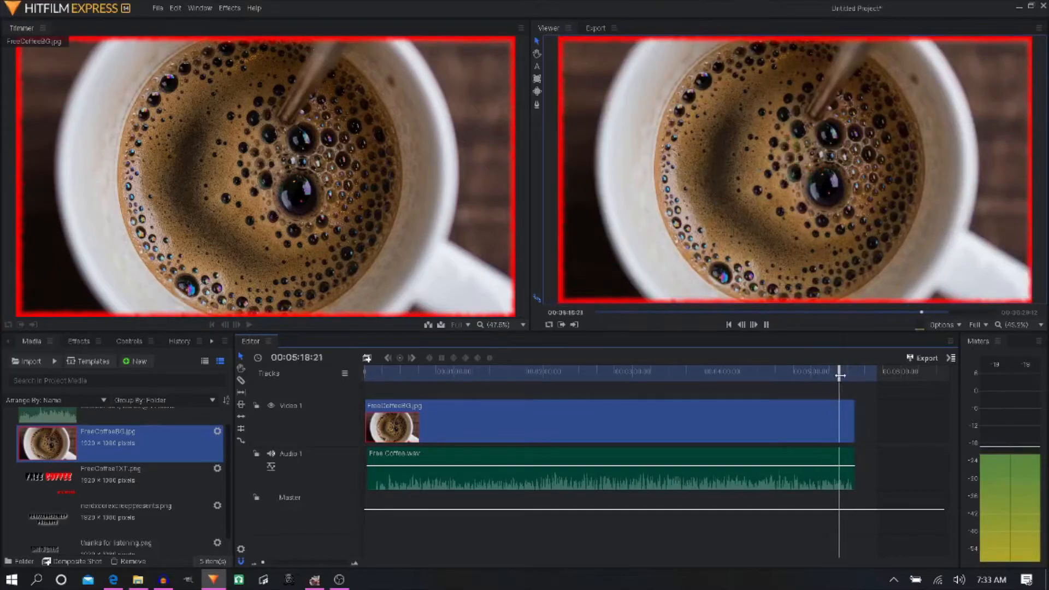
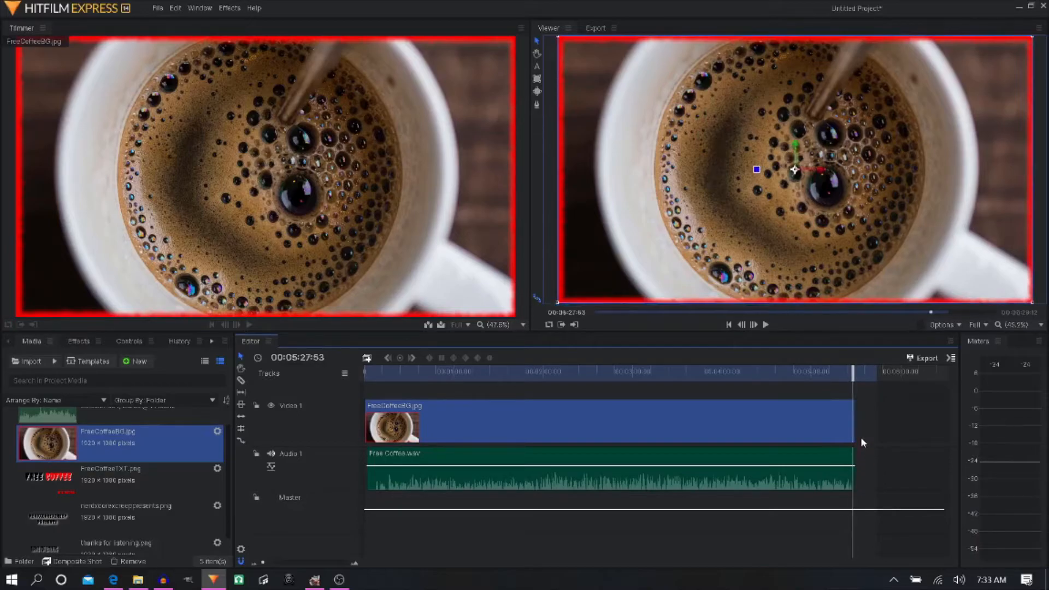
- Try ending the FreeCoffeeBG.jpg clip about two seconds before the narration clip's end, and play back that ending
scroll(860, 392, up, 5)
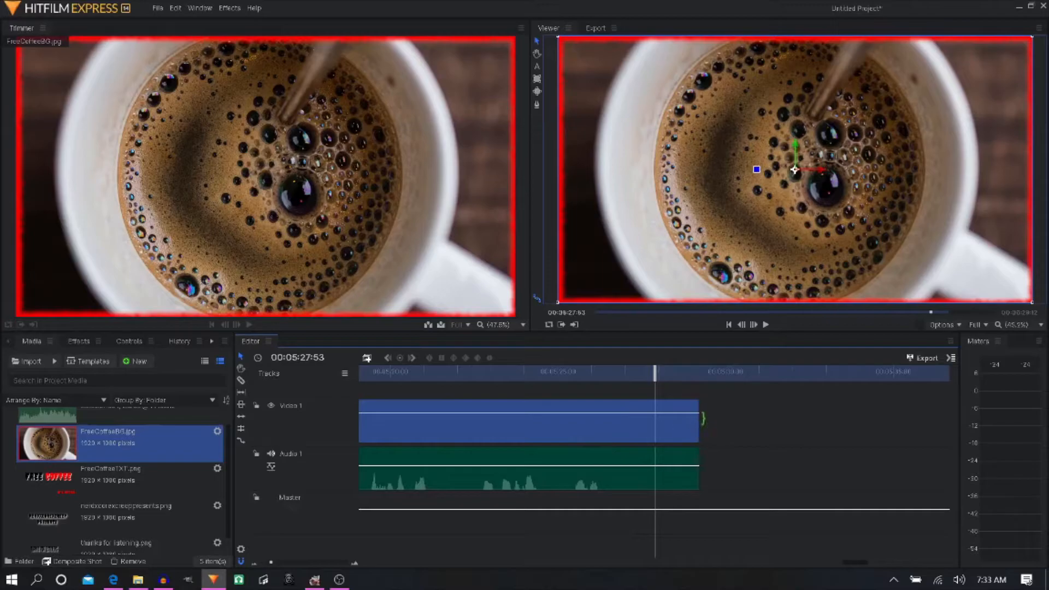
drag(702, 421, 628, 428)
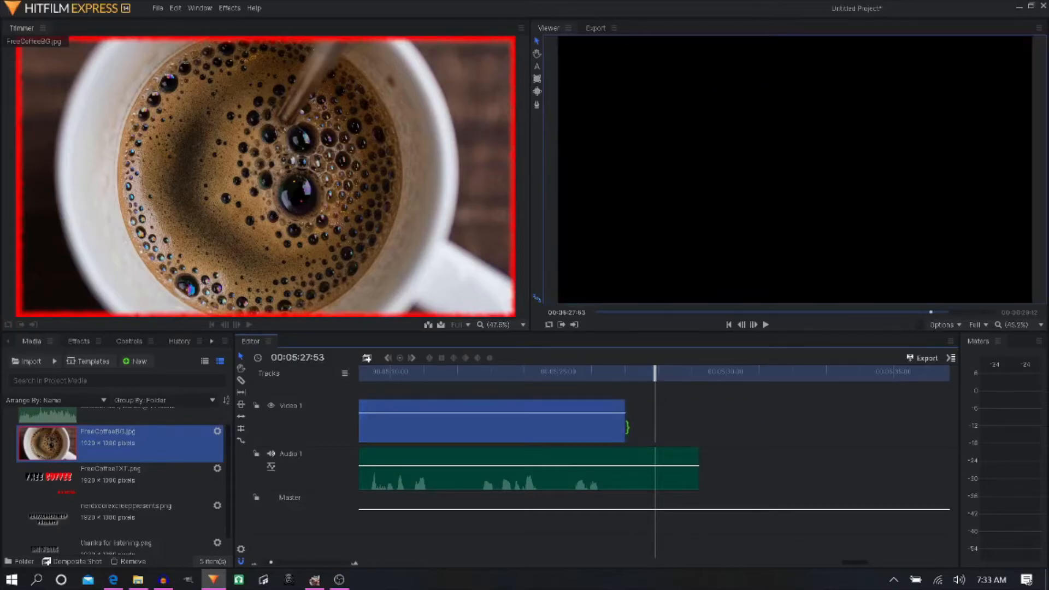
click(578, 377)
key(space)
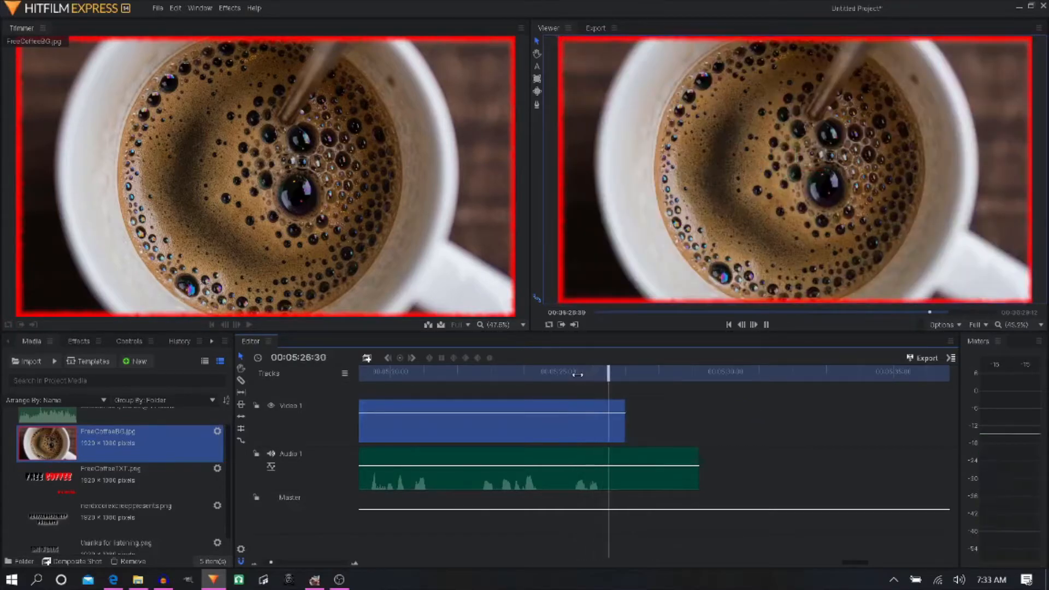
key(space)
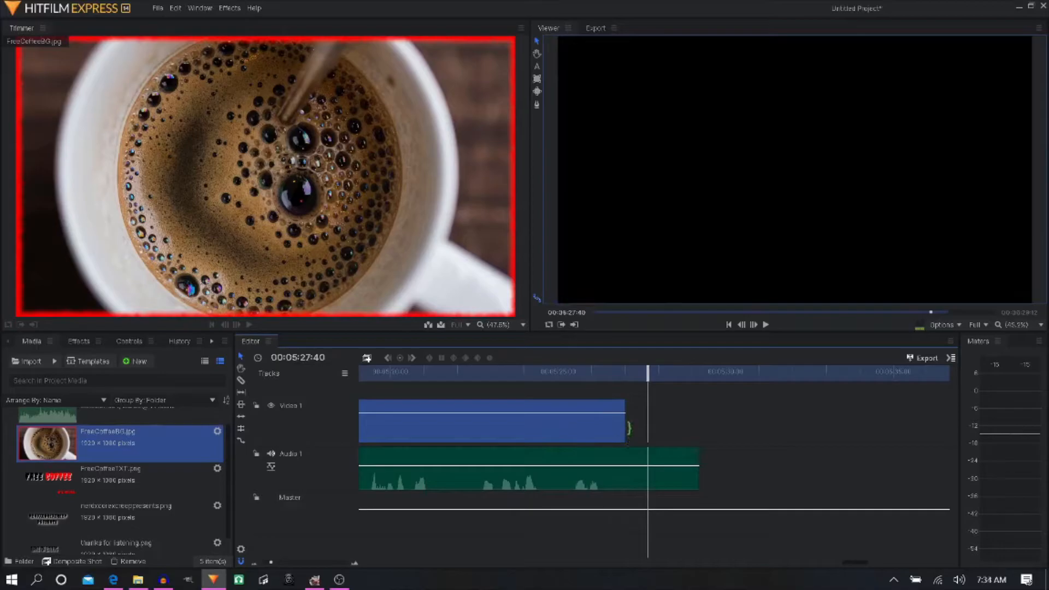
drag(628, 427, 698, 426)
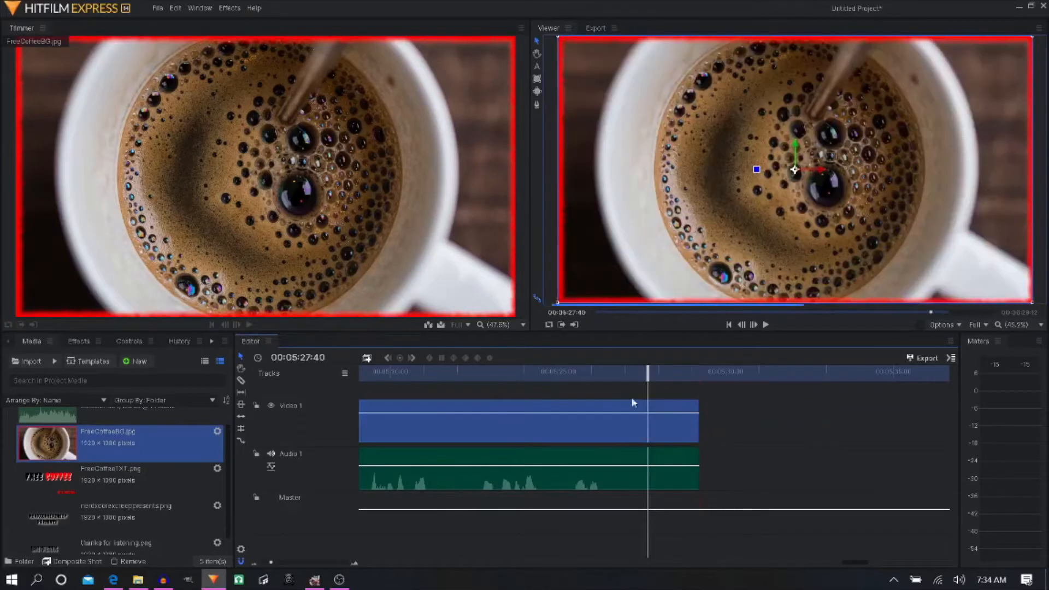
- Play back the ending from about 00:05:25 and extend the FreeCoffeeBG.jpg clip past the narration to 00:05:29:58
click(583, 376)
key(space)
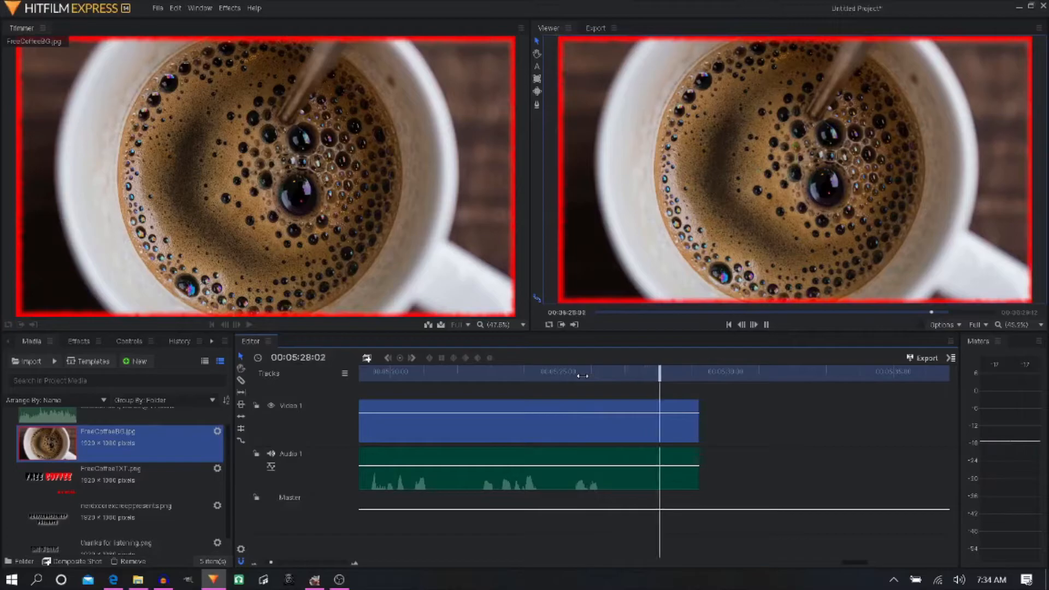
key(space)
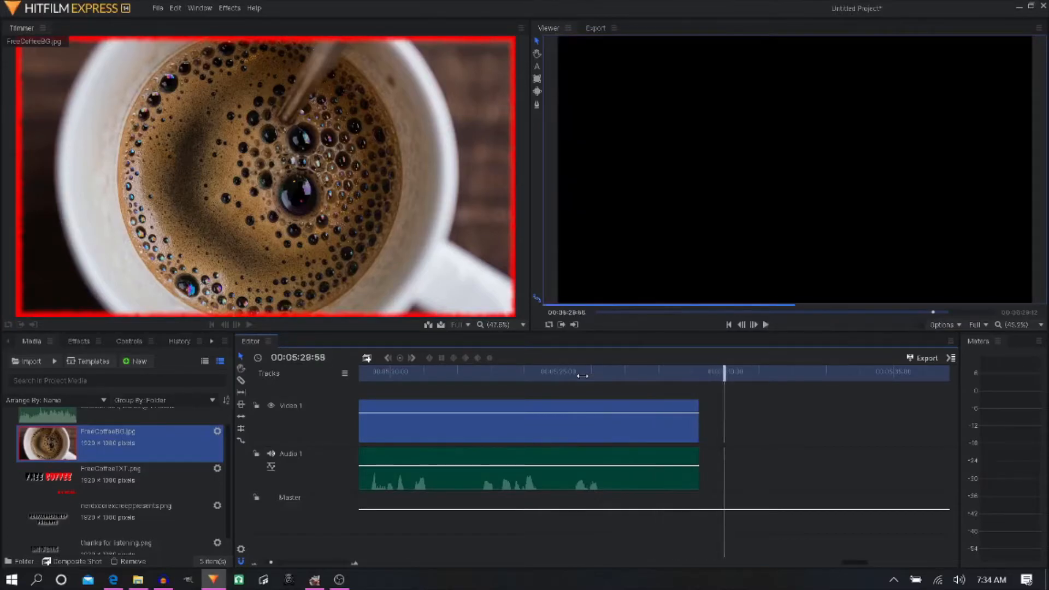
drag(703, 425, 725, 425)
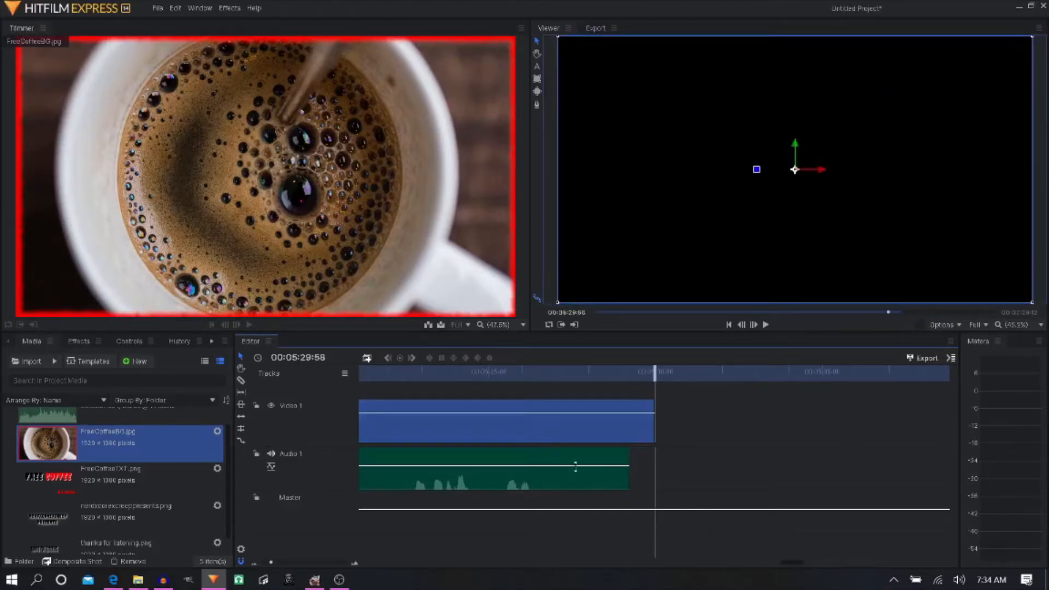
- Place nerdxcorexcreeppresents.png at the start of the timeline on a new video track above the background
drag(803, 563, 701, 563)
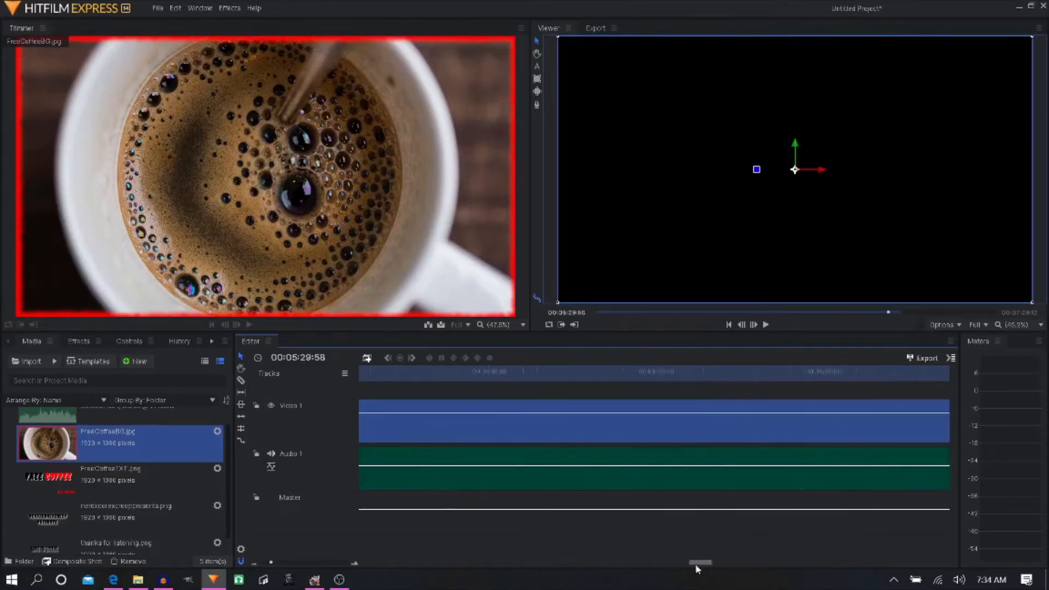
scroll(514, 436, down, 3)
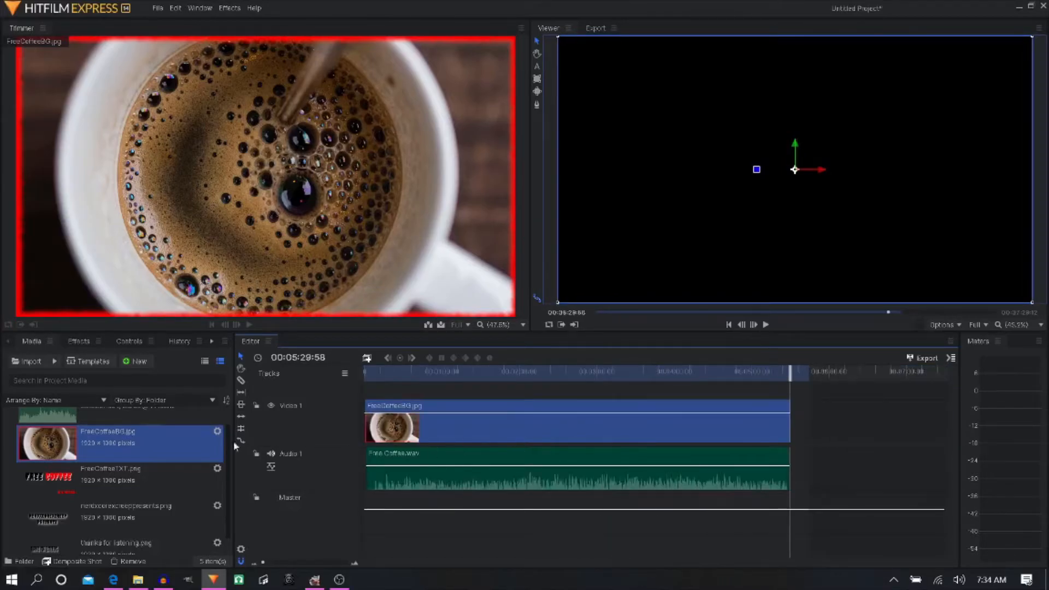
scroll(110, 463, up, 1)
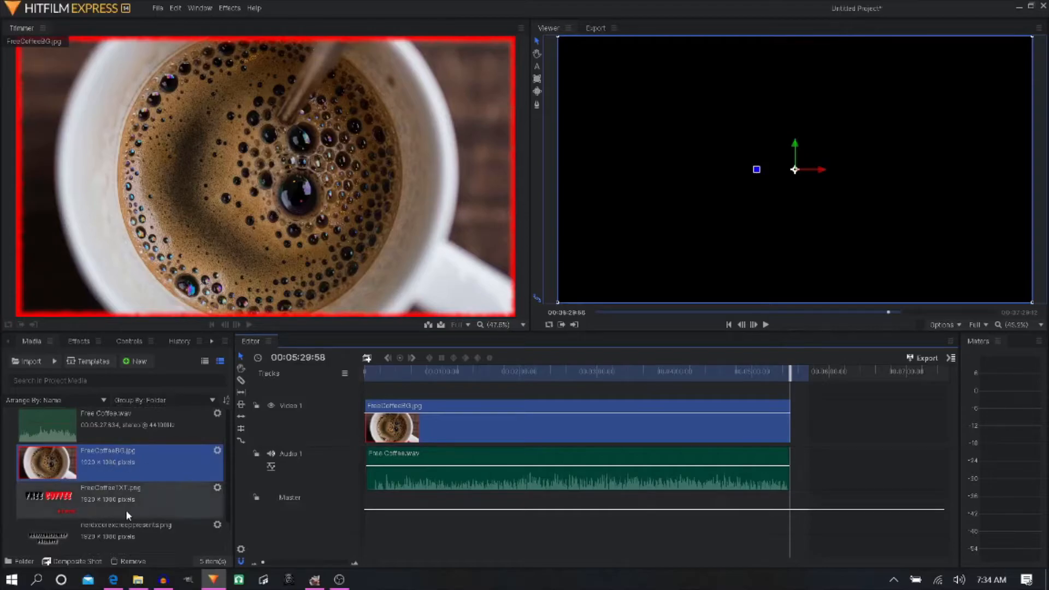
scroll(107, 517, down, 2)
drag(60, 496, 360, 399)
scroll(371, 421, up, 5)
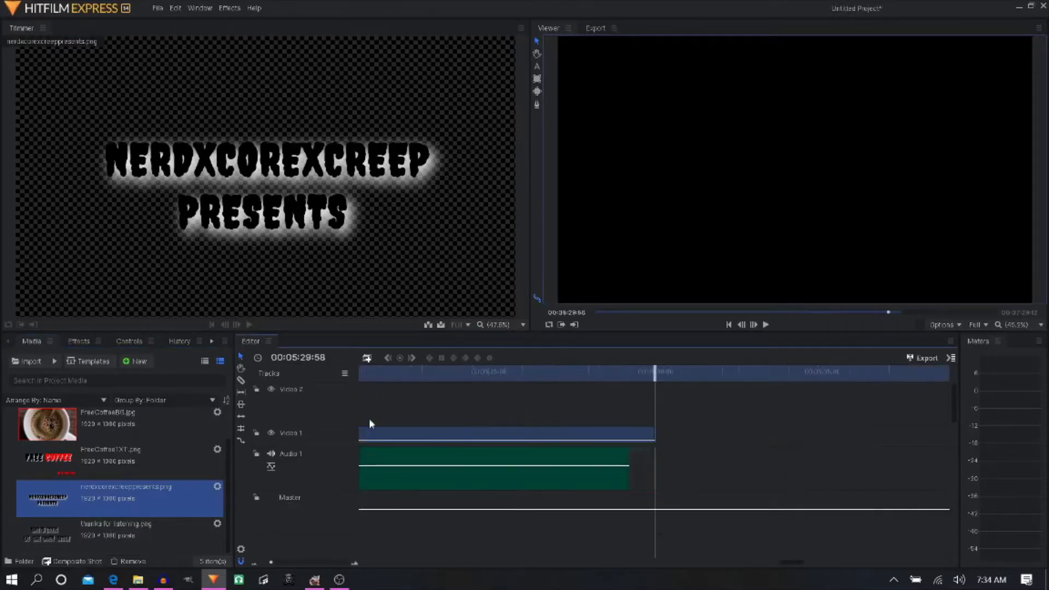
- Return the playhead to the timeline's start and extend the nerdxcorexcreeppresents.png clip to about 6 seconds, just before the narrator's first words
click(742, 326)
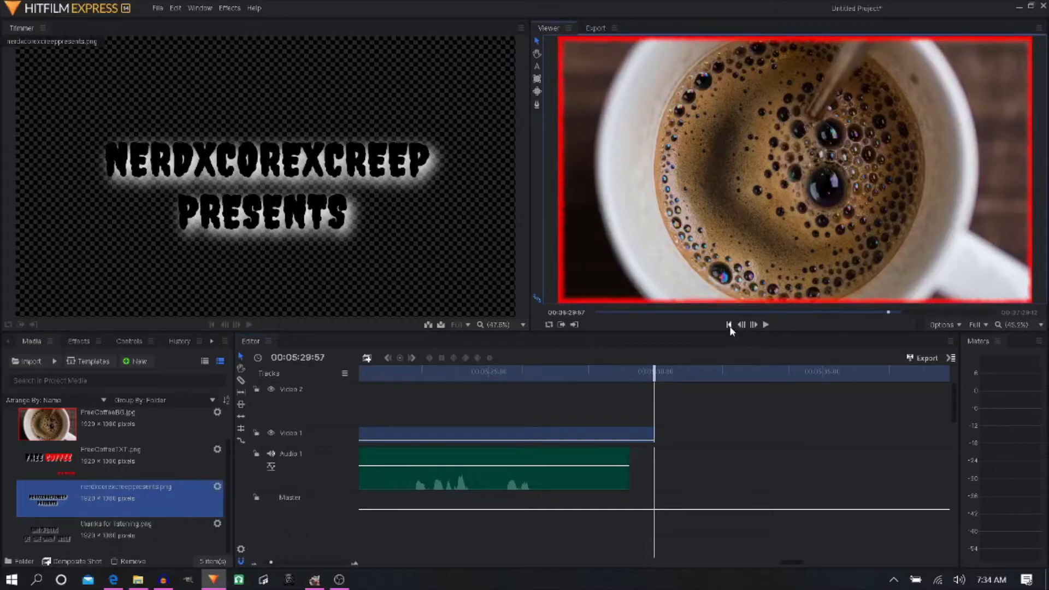
click(729, 325)
drag(474, 471, 396, 473)
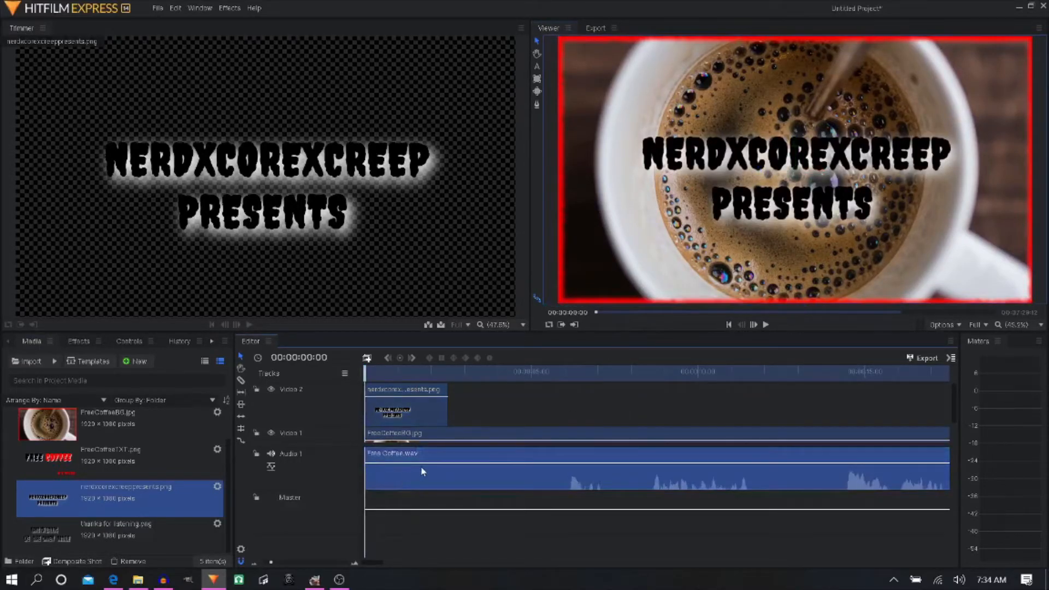
drag(449, 414, 564, 414)
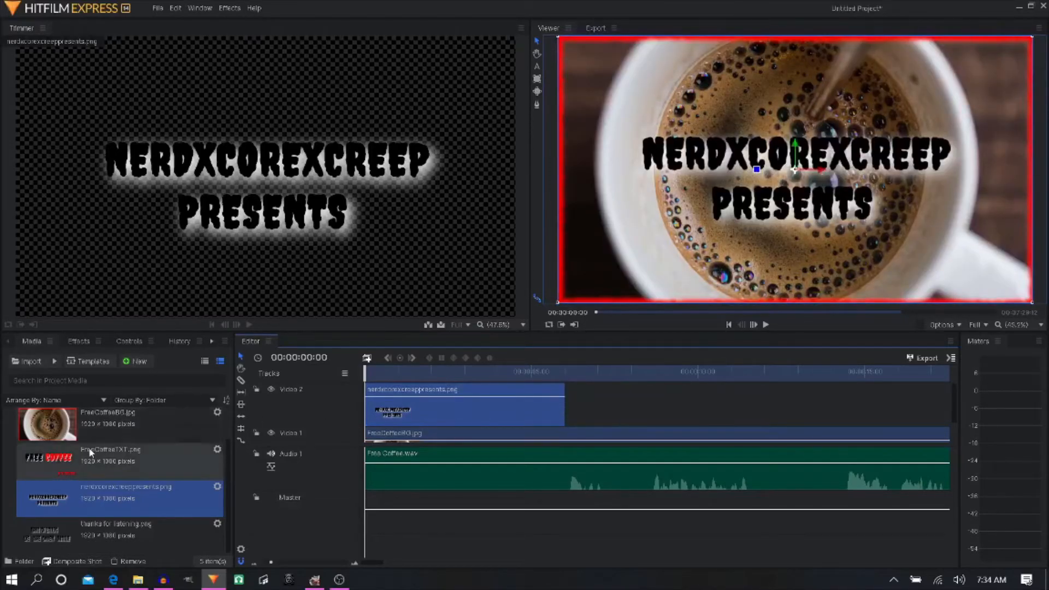
- Add FreeCoffeeTXT.png to Video 2 directly after the nerdxcorexcreeppresents.png clip and extend it to the narration's end
drag(57, 462, 569, 404)
scroll(638, 414, down, 3)
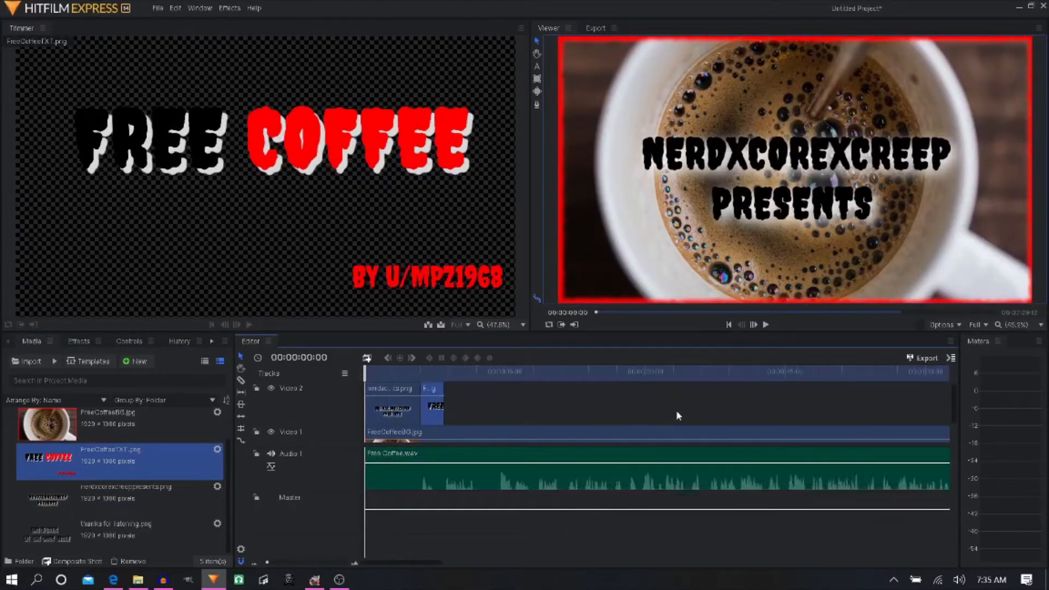
scroll(678, 417, up, 4)
drag(375, 404, 789, 397)
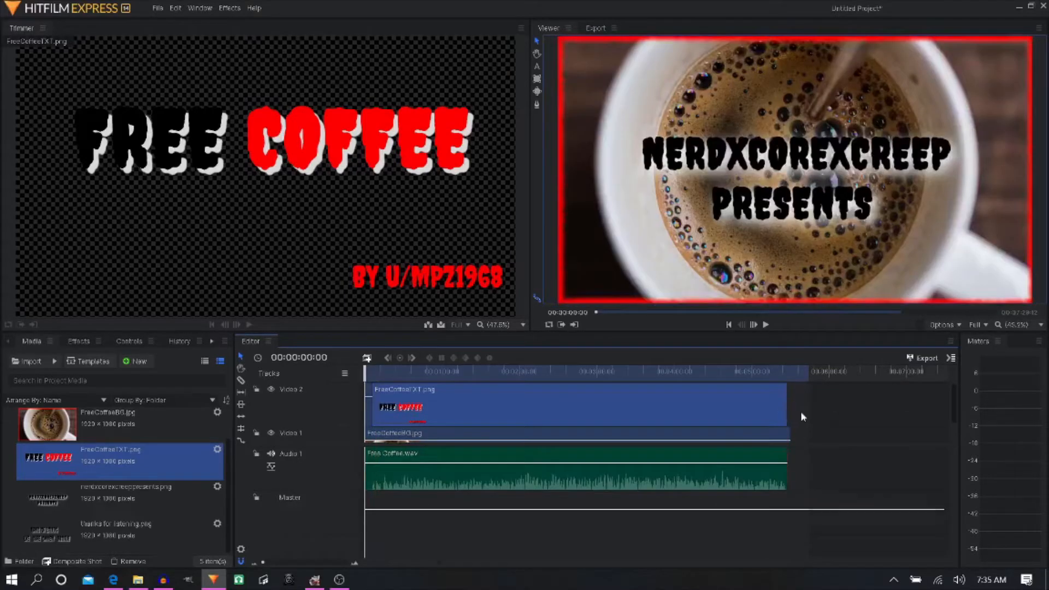
scroll(801, 411, up, 5)
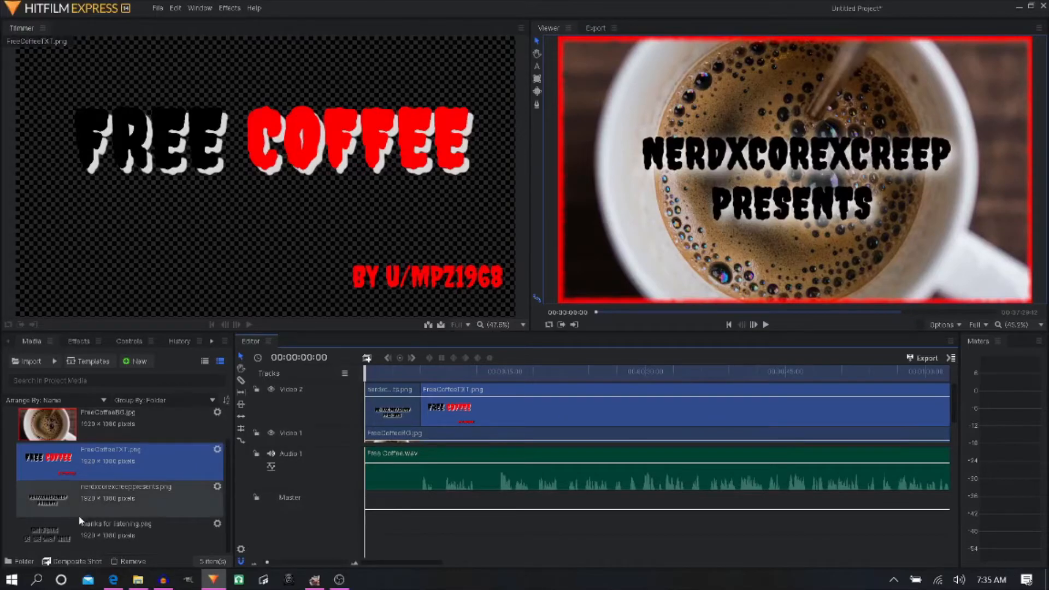
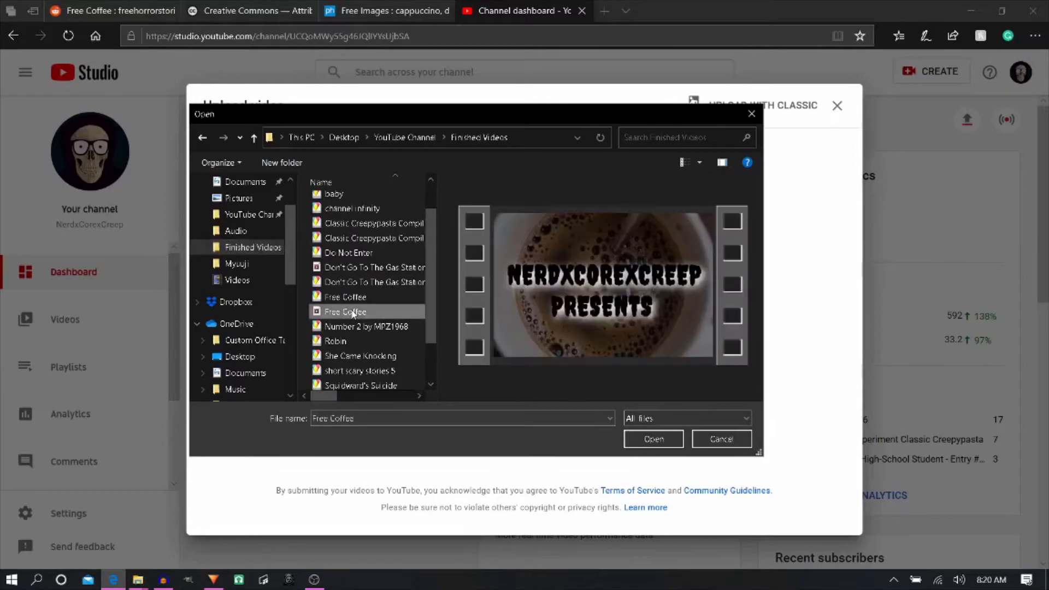
- Upload the selected Free Coffee video to the channel and title it "Free Coffee" by MPZ1968, with quotation marks around Free Coffee
click(650, 440)
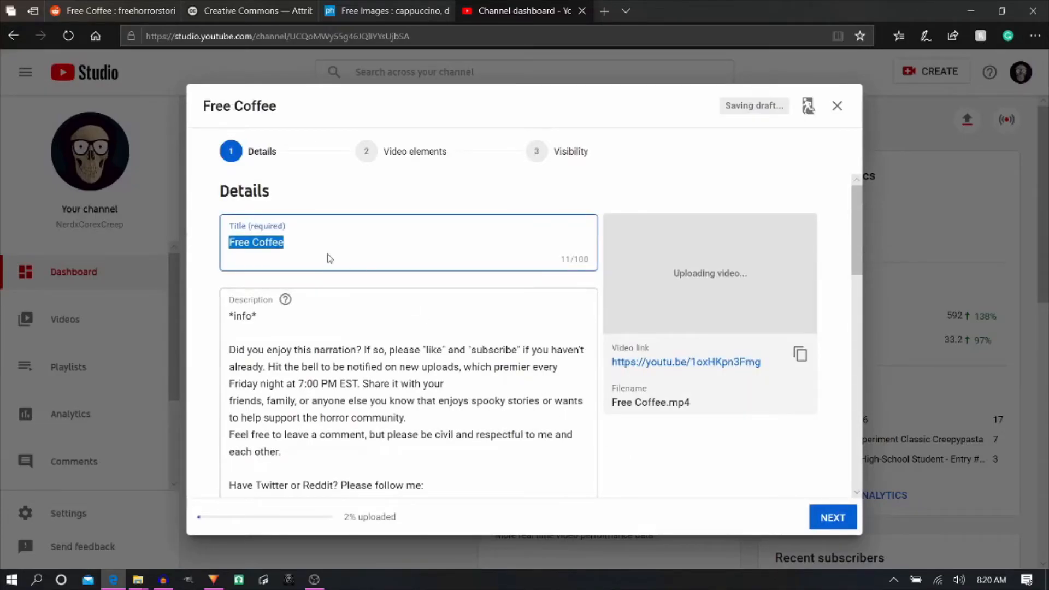
click(299, 252)
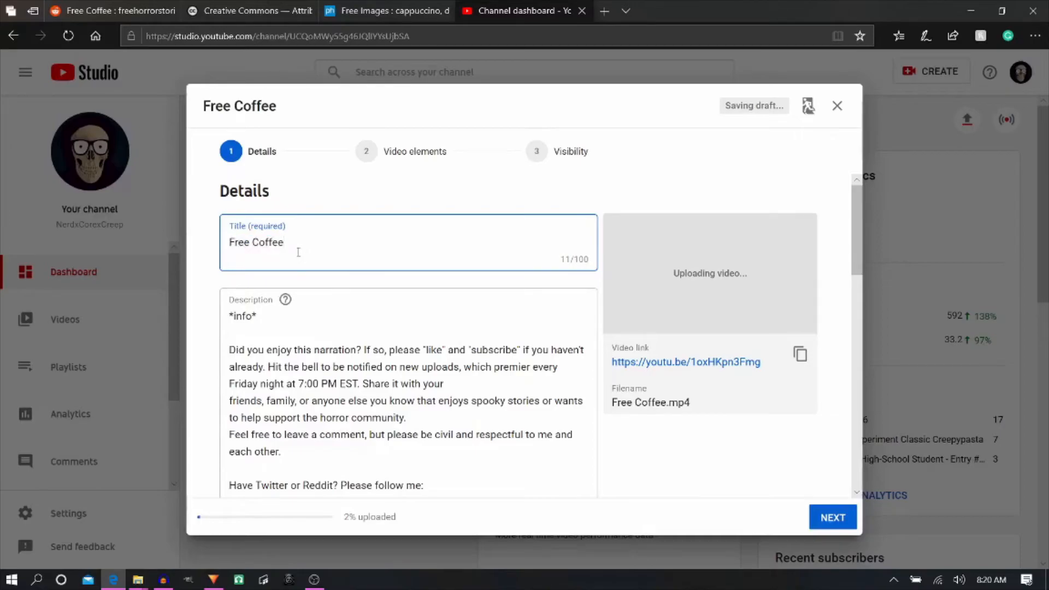
text(")
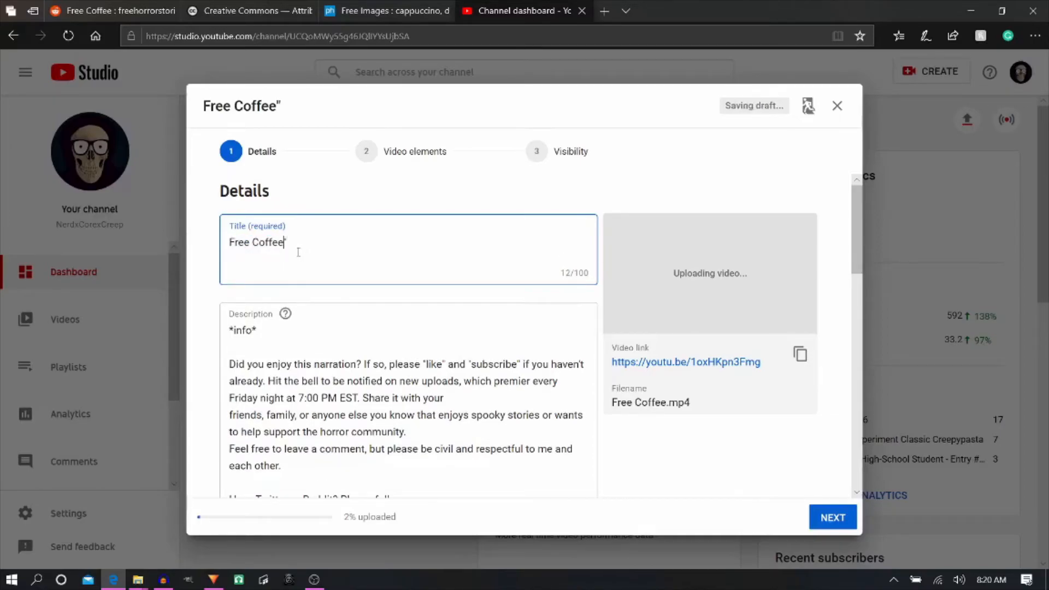
key(Home)
text(")
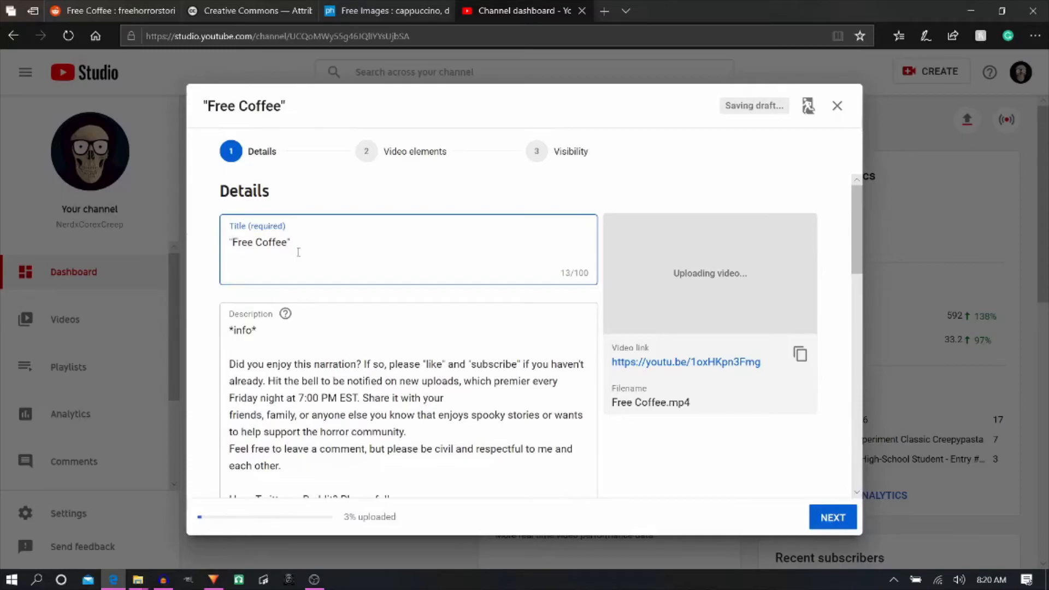
key(Right)
text(by MPZ1968)
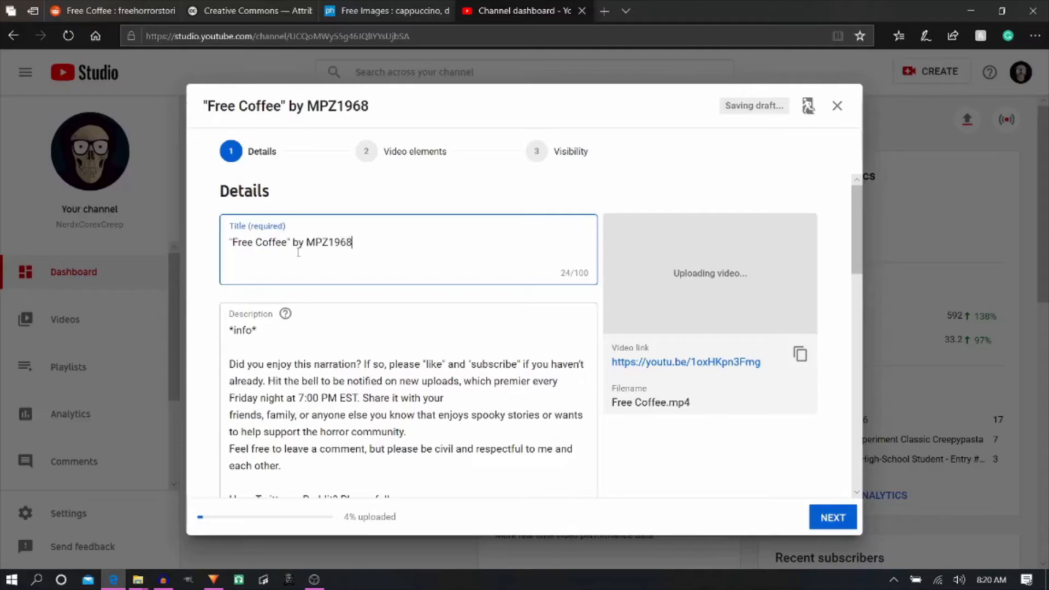
- Replace the *info* placeholder in the description with "This short narration was used for my 200 subscriber special walkthrough. Enjoy!"
key(Tab)
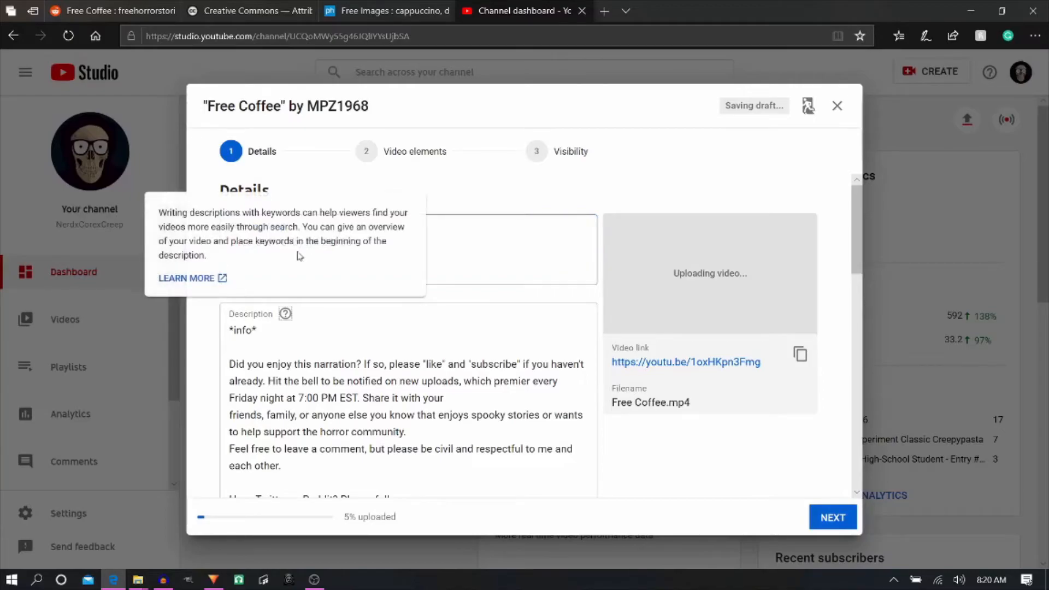
click(331, 348)
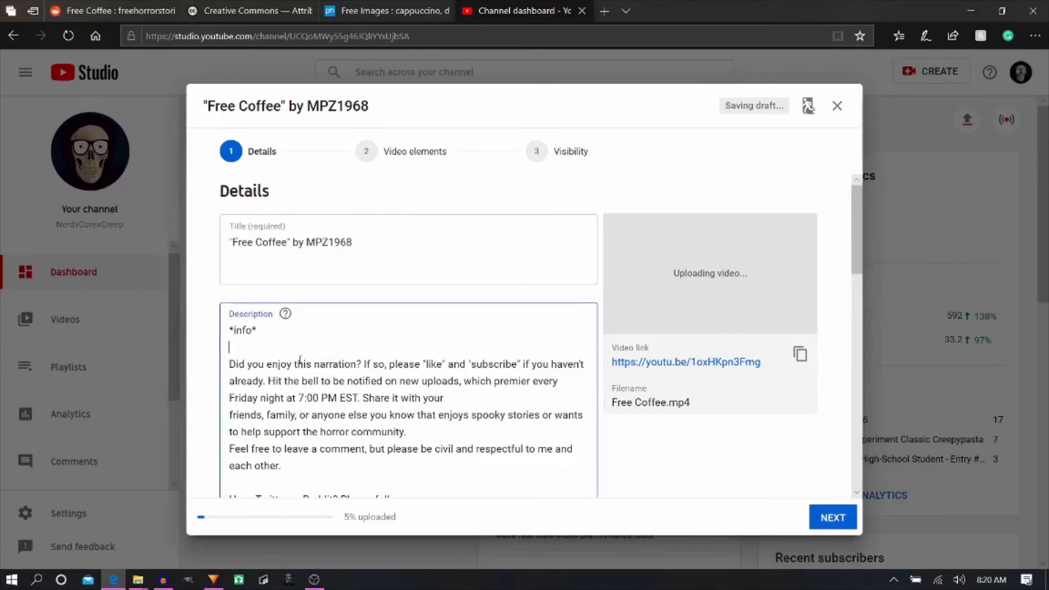
scroll(300, 359, down, 4)
scroll(235, 321, up, 3)
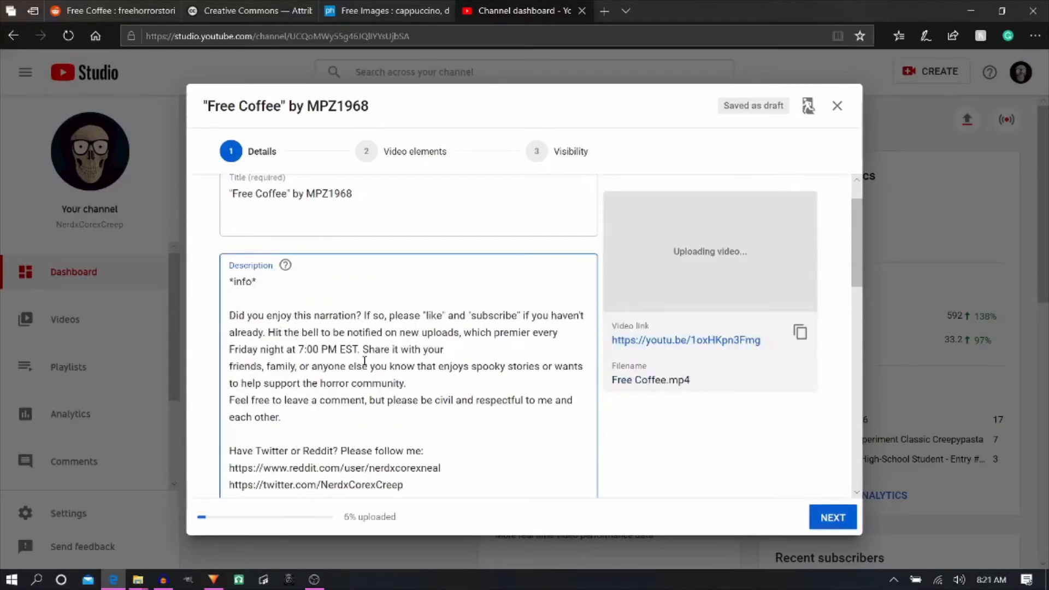
scroll(361, 360, down, 4)
scroll(350, 360, up, 5)
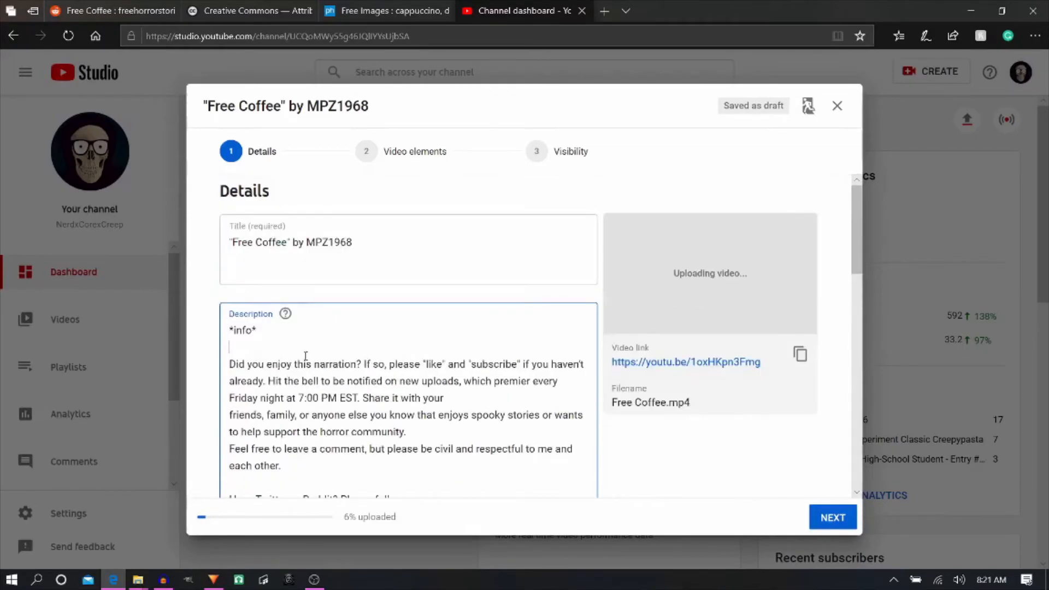
drag(259, 331, 227, 324)
text(This short na)
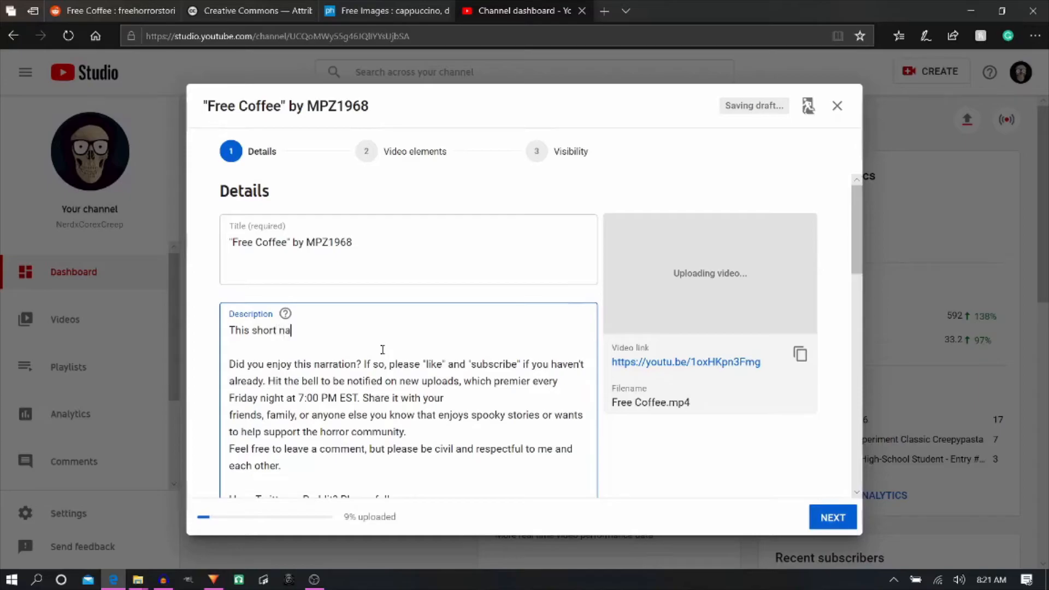
text(rration was used for my )
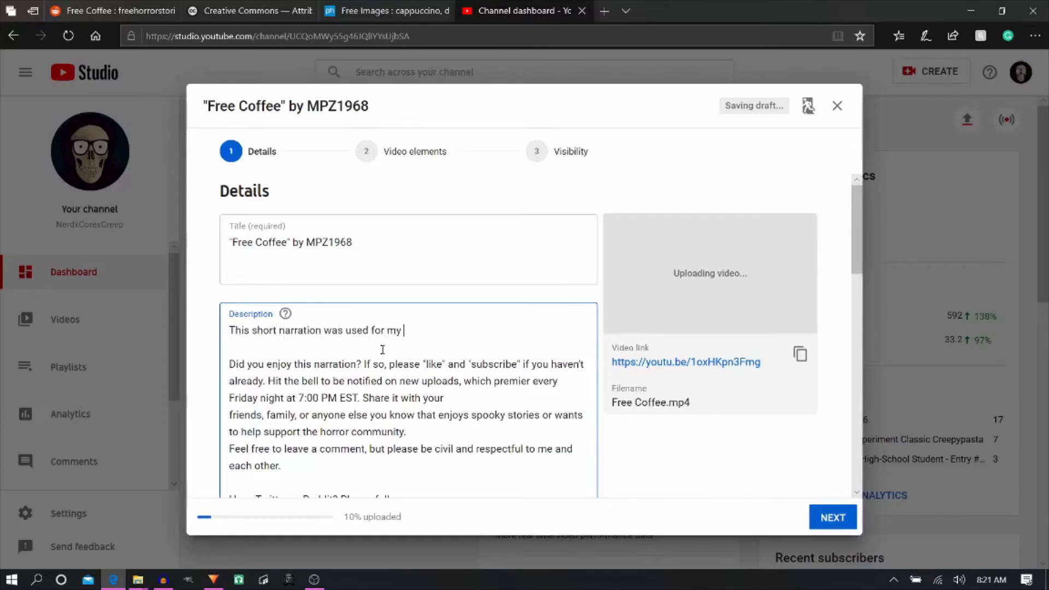
text(200 subscriber special)
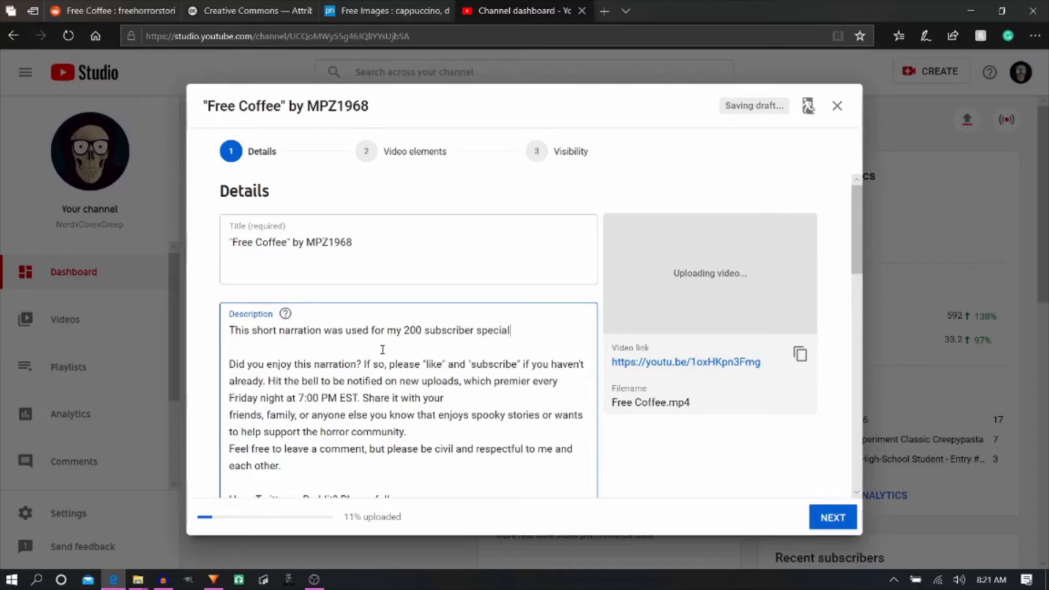
text( walkthrough. Enjoy!)
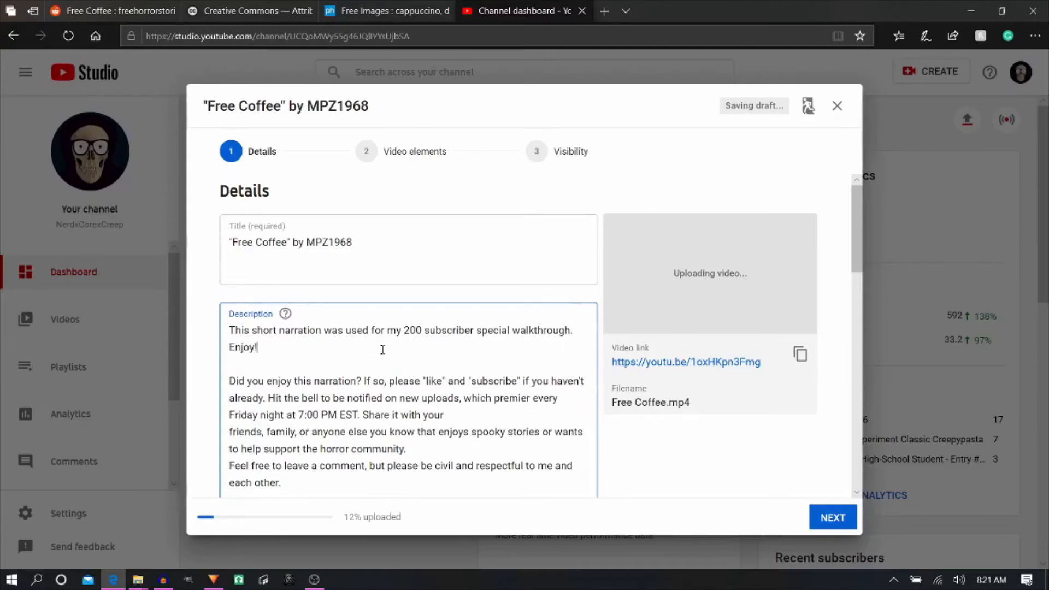
- Add the story credit "Free Coffee" by MPZ1968 as a separate paragraph below the description's opening sentences, followed by a new line
key(Return)
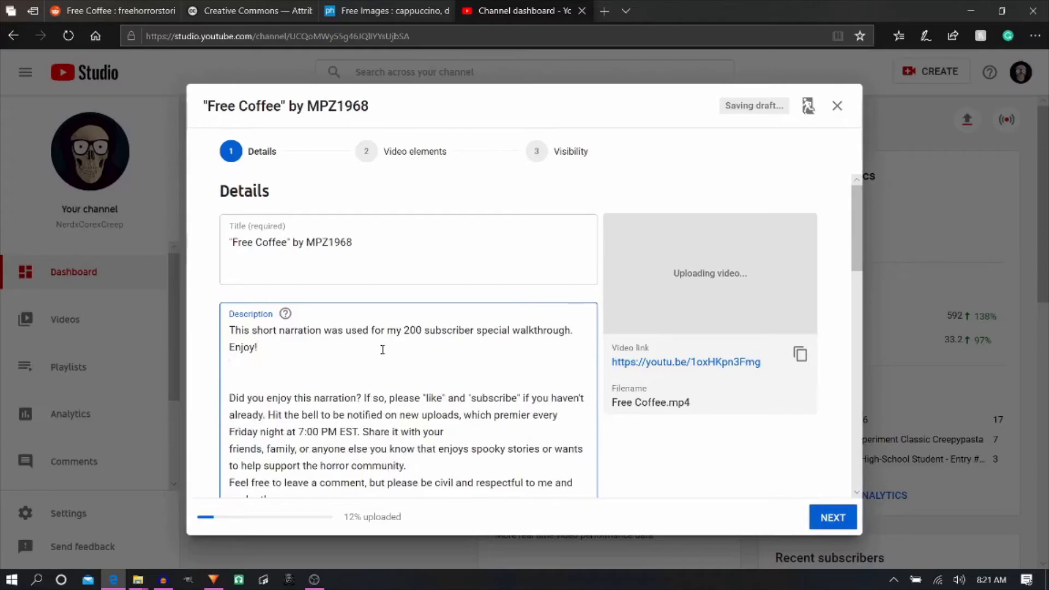
key(Return)
text(")
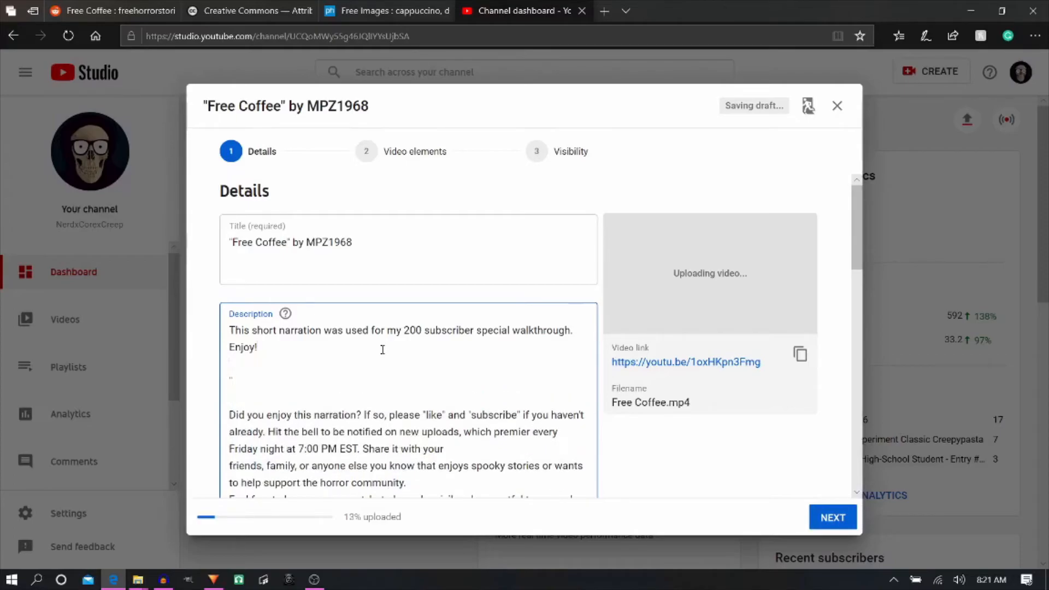
text(Free Coffee" by MPZ)
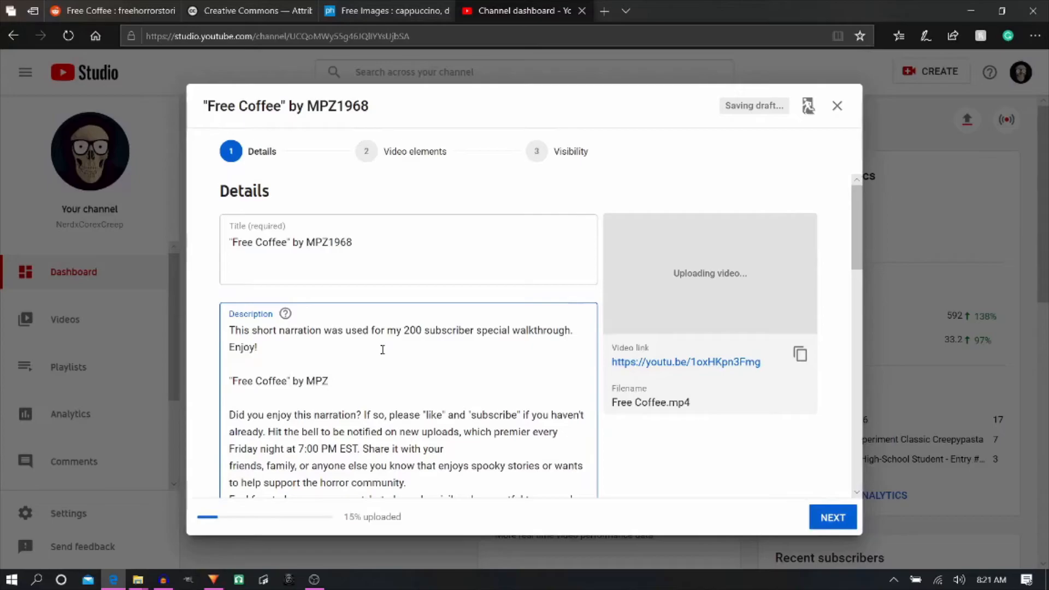
text(1968)
key(Return)
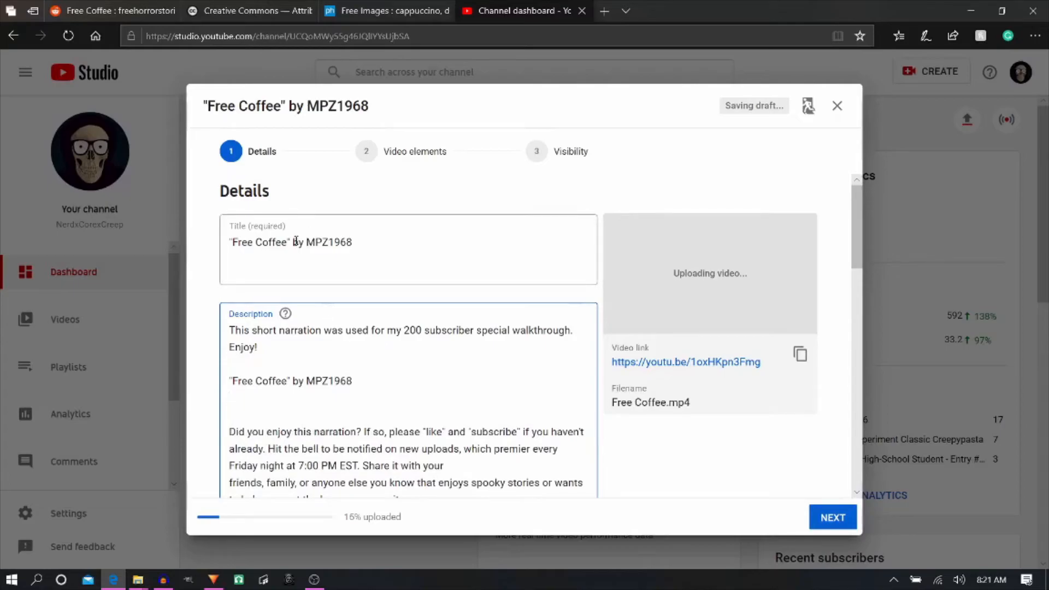
- Copy the web address of the Free Coffee Reddit post and paste it under the story credit in the description
click(123, 10)
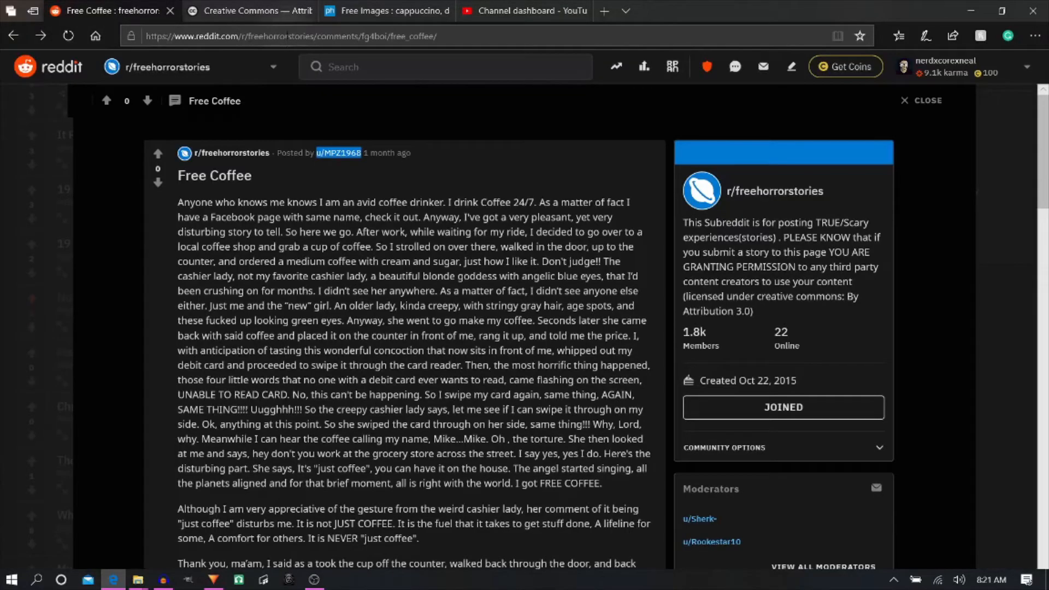
click(286, 36)
key(ctrl+c)
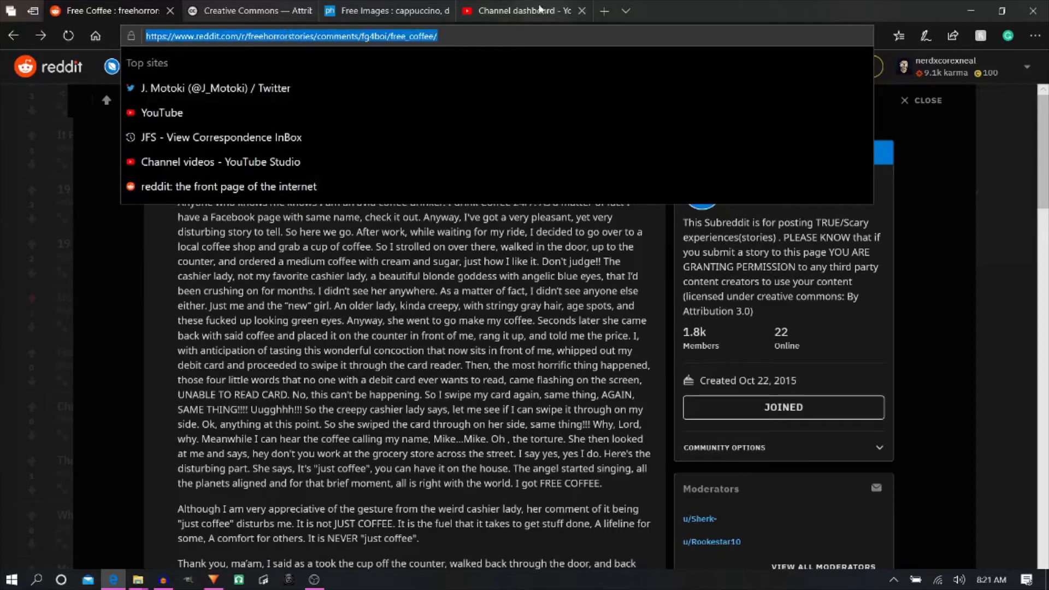
click(519, 10)
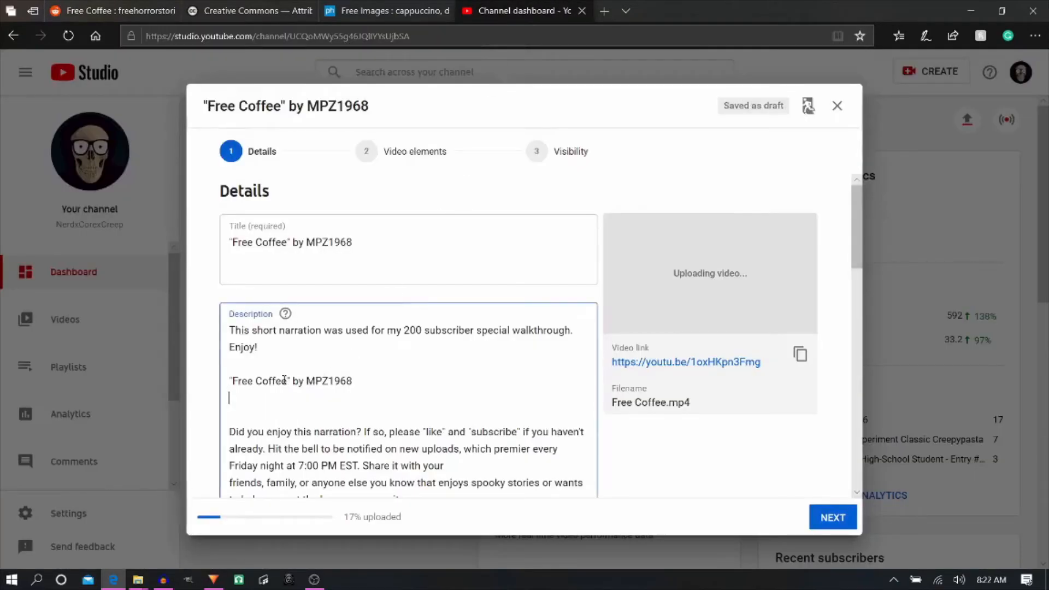
key(ctrl+v)
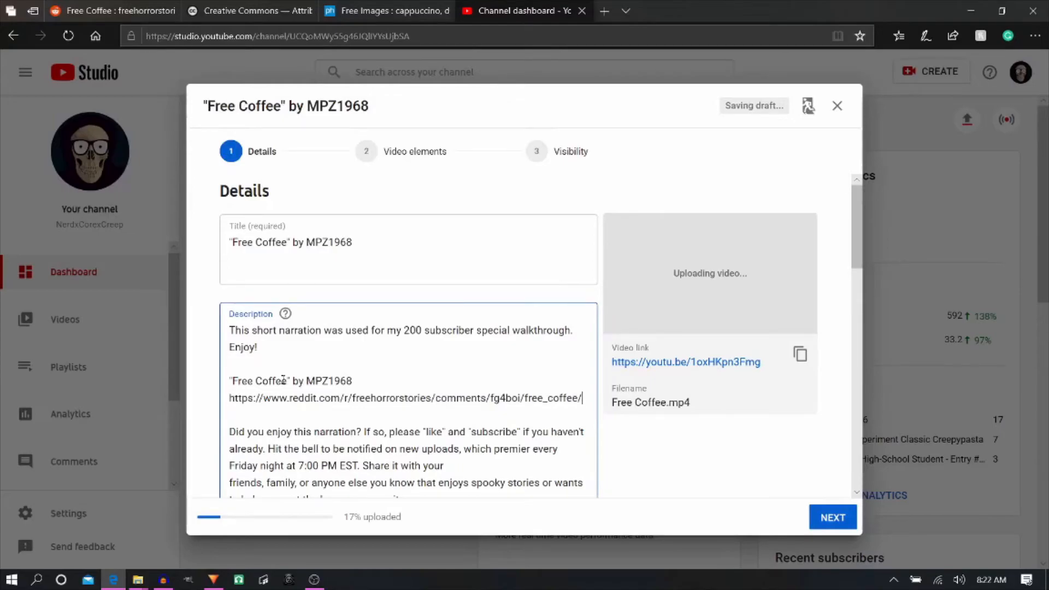
- Add a colon after the description's Thumbnail Image heading and start a new line beneath it
scroll(283, 380, down, 3)
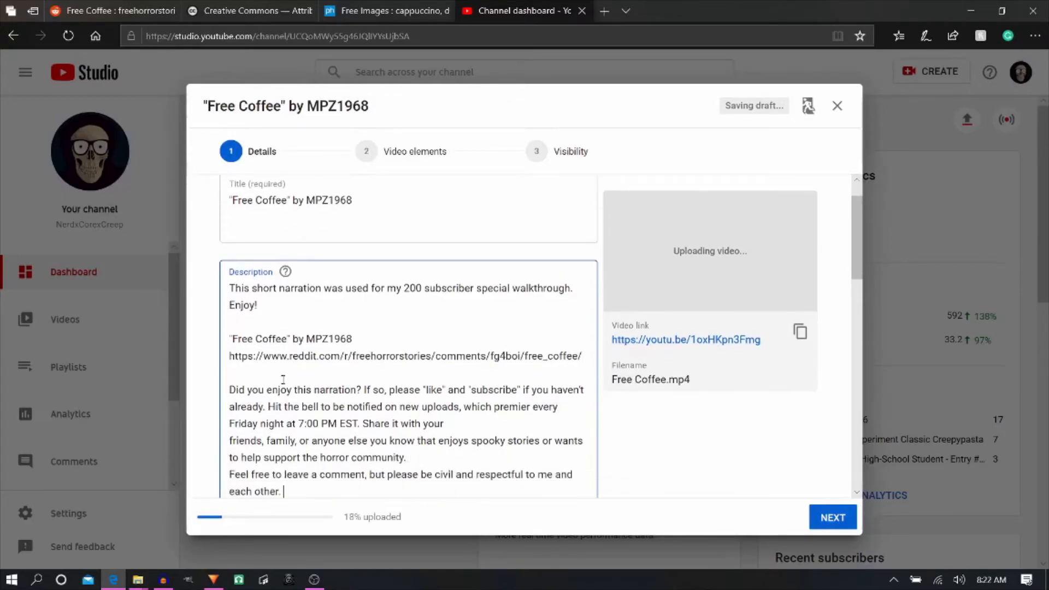
key(Down)
key(Down)
key(Down)
key(Down)
key(Down)
key(Down)
key(Down)
key(Down)
key(Down)
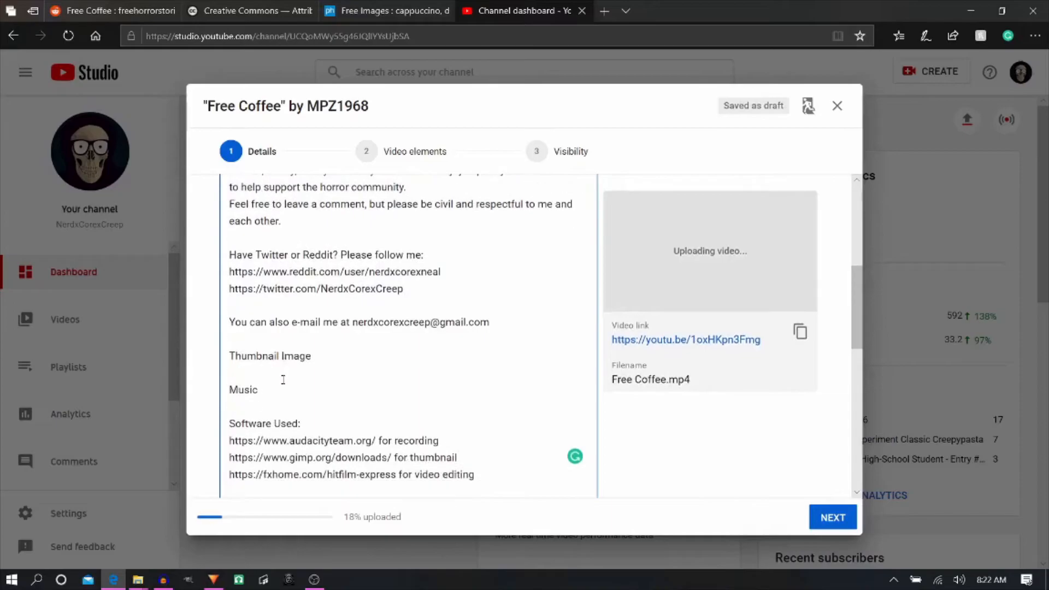
key(Up)
key(Up)
key(Up)
key(Up)
key(Up)
key(Up)
key(Up)
key(Up)
key(Up)
key(End)
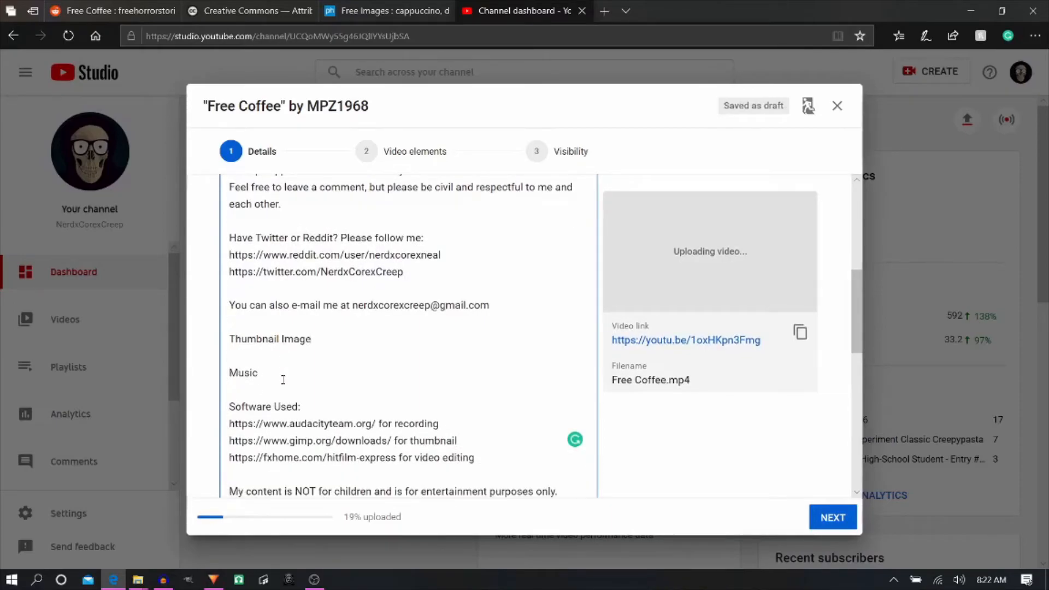
text(:)
key(Return)
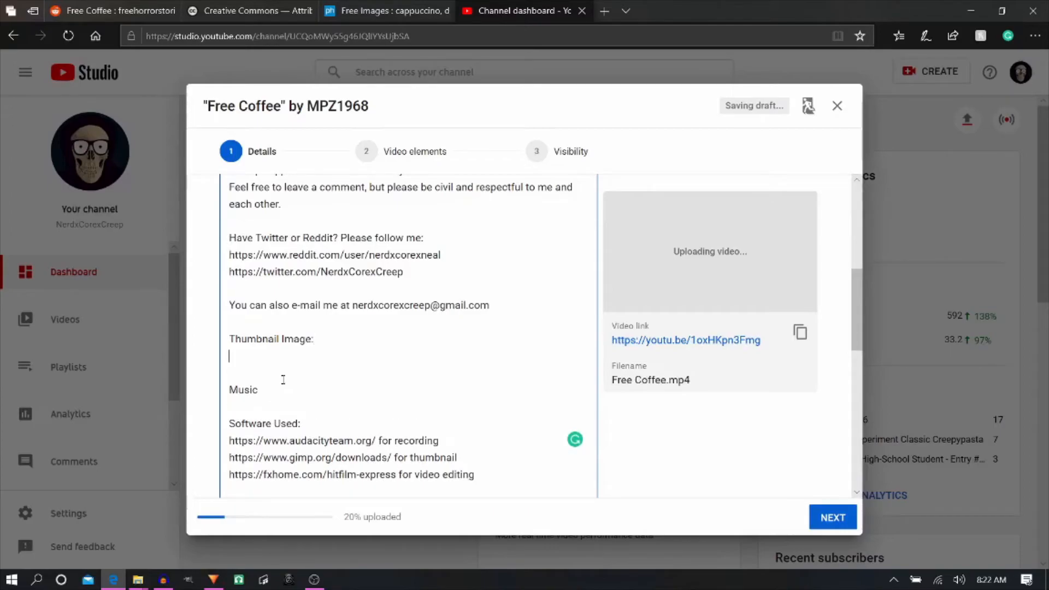
- Copy the web address of the PxHere coffee photo page and paste it under the Thumbnail Image heading in the description
click(415, 11)
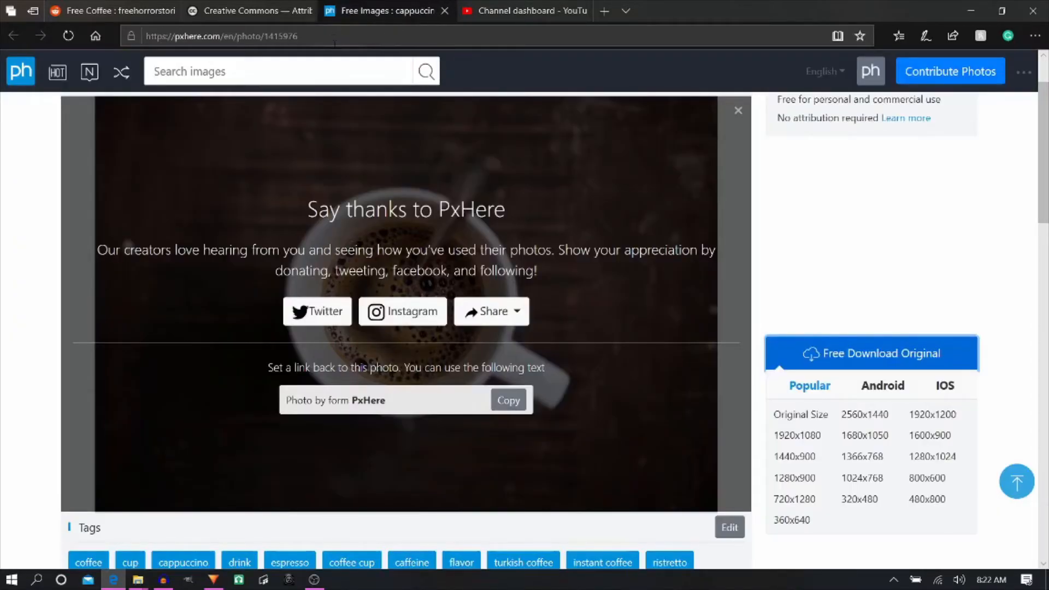
scroll(748, 221, up, 2)
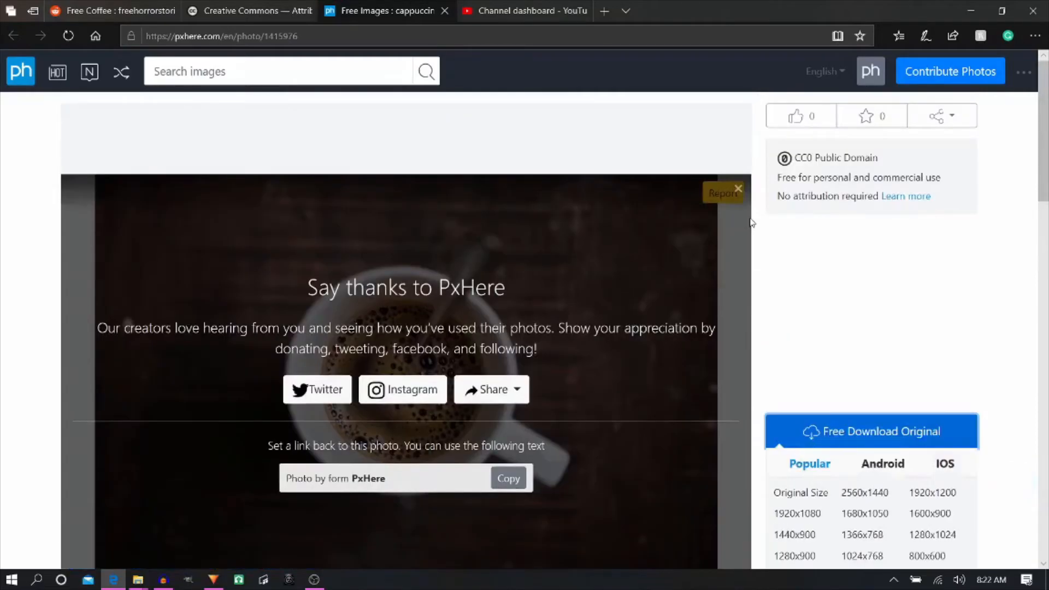
scroll(603, 240, down, 5)
scroll(603, 241, up, 5)
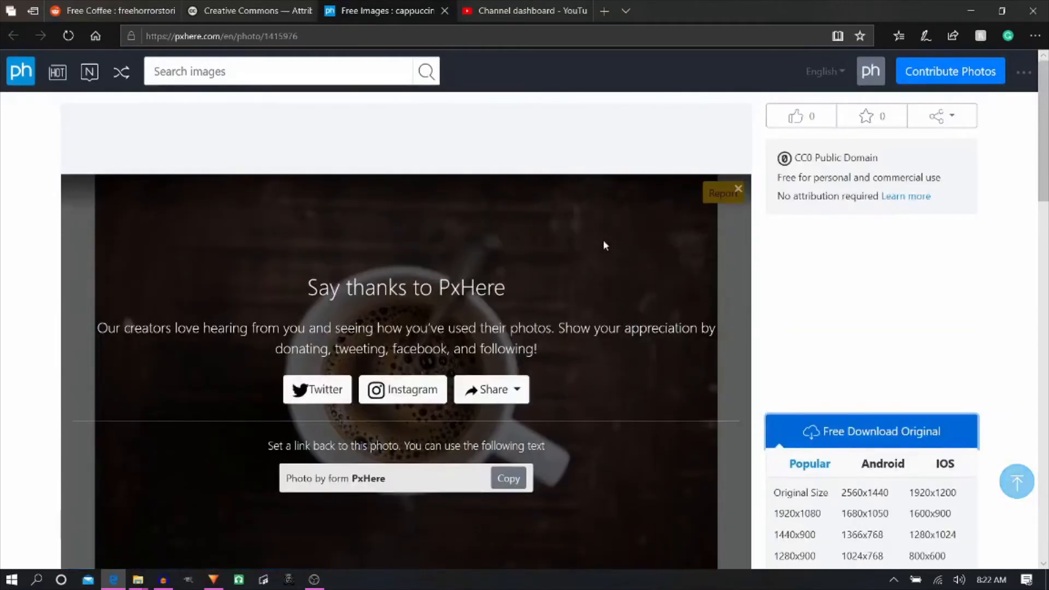
click(319, 36)
key(ctrl+c)
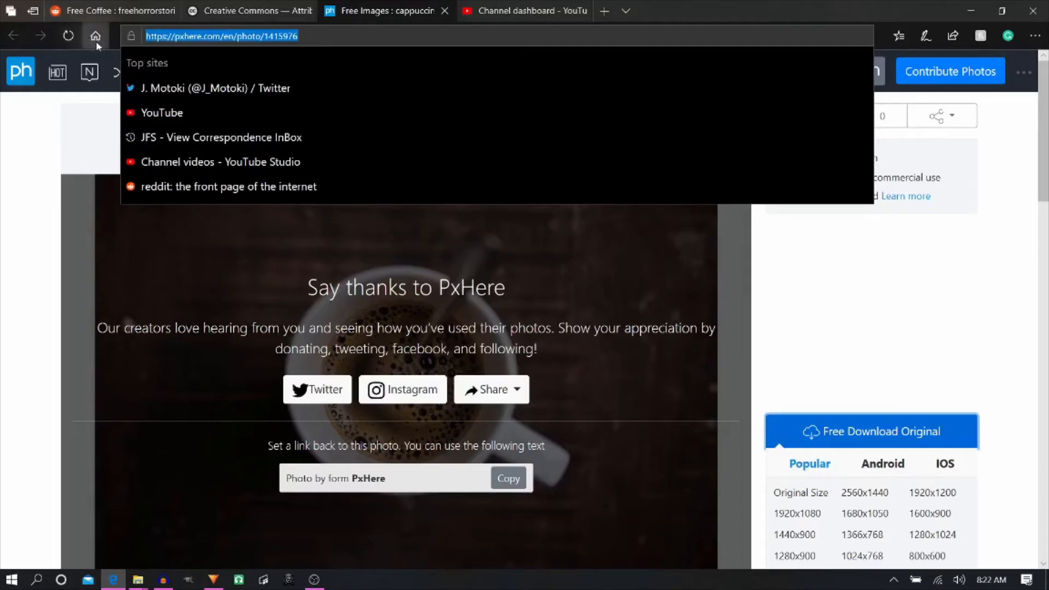
click(503, 10)
click(251, 358)
key(ctrl+v)
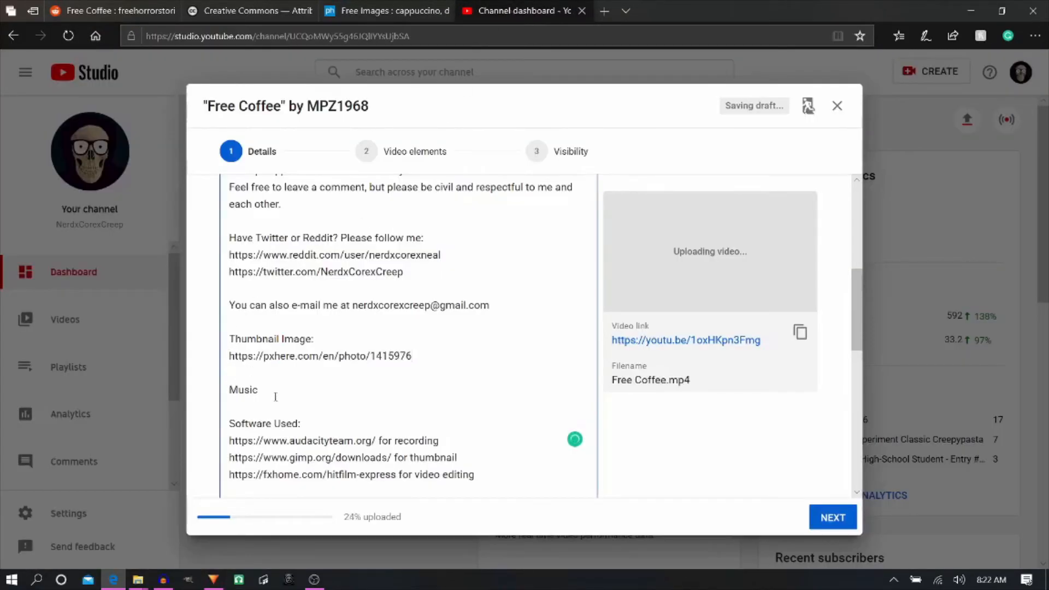
- Make the description's Music line read "Music by Myuuji" and start a new line beneath it
text(Music by Myuuji)
key(Return)
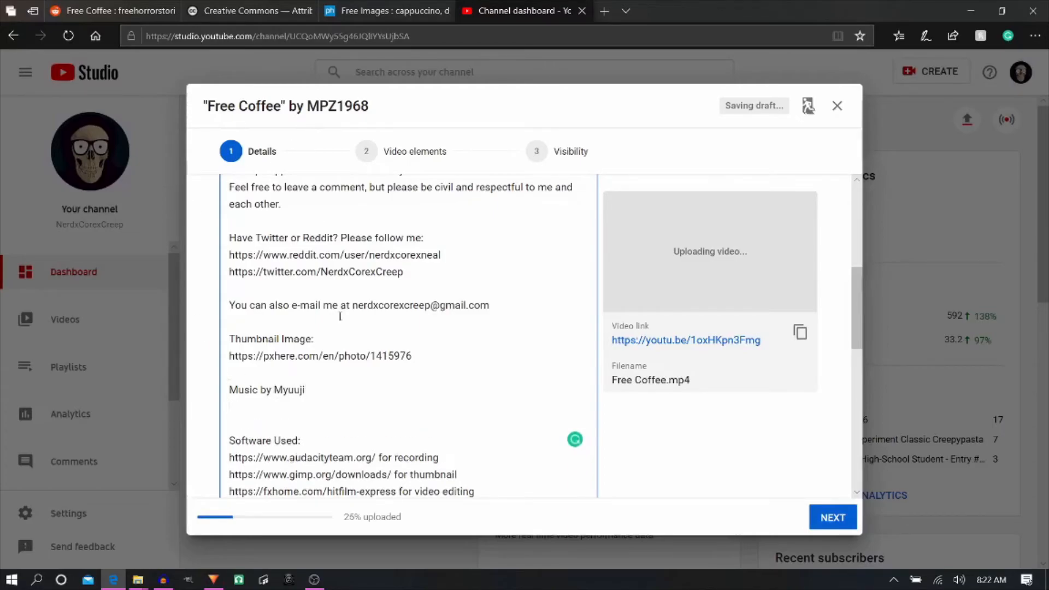
click(603, 11)
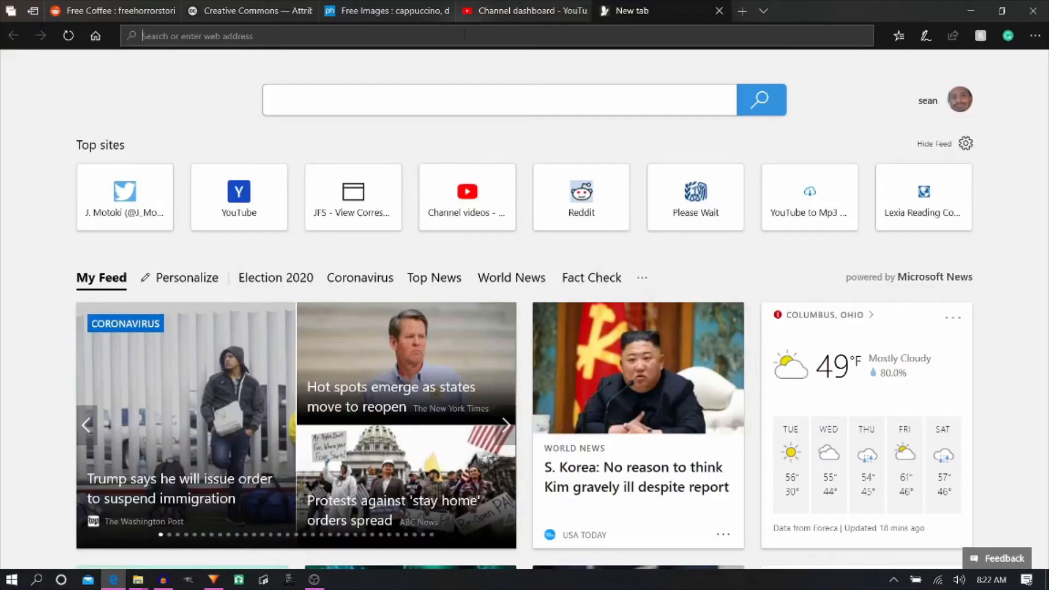
text(youtube.com/)
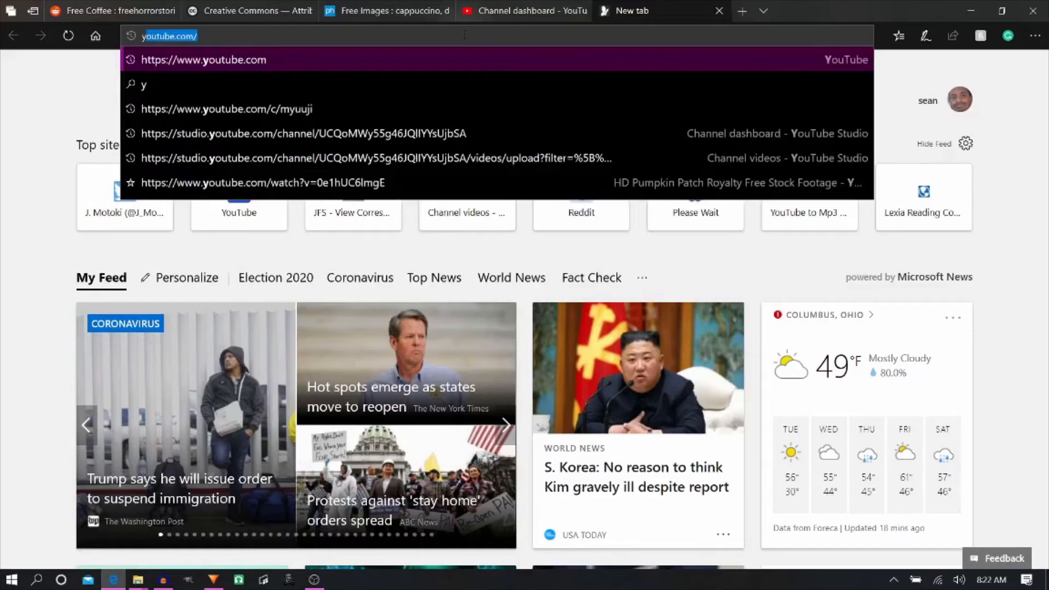
key(Down)
key(Down)
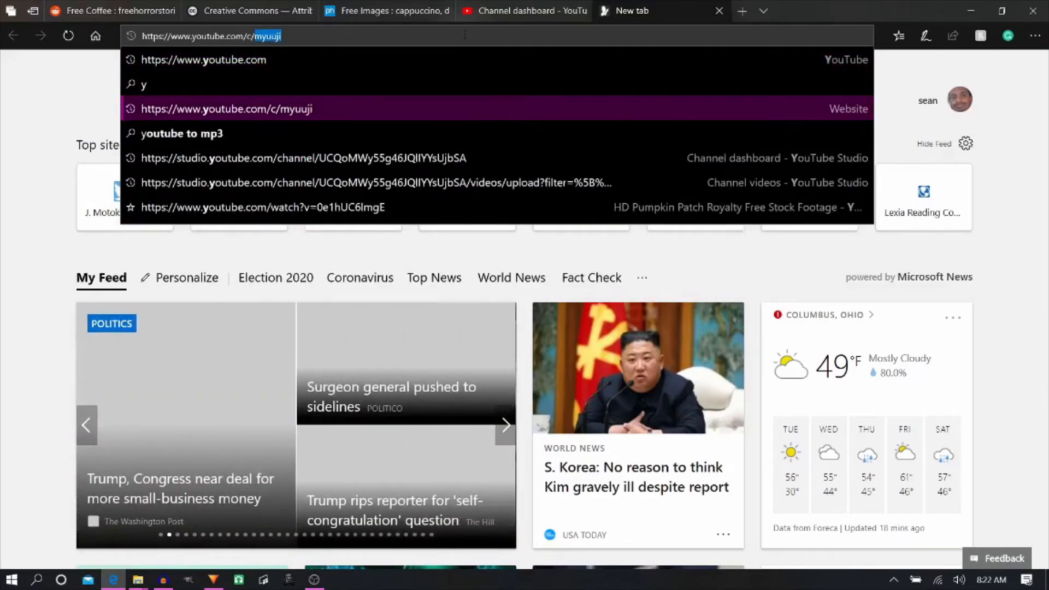
triple_click(465, 35)
key(ctrl+c)
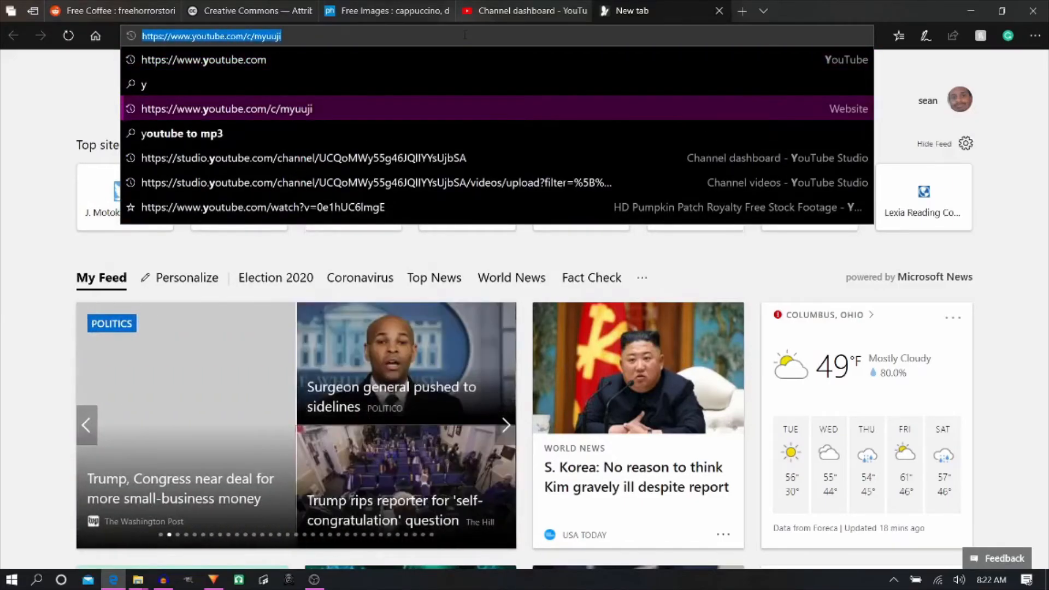
key(ctrl+shift+Tab)
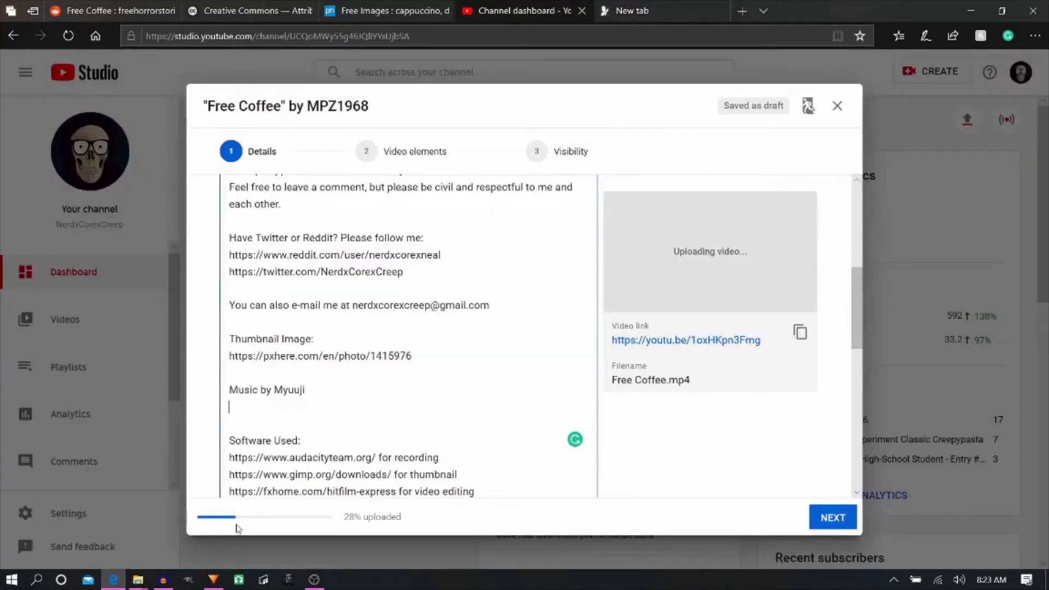
key(ctrl+v)
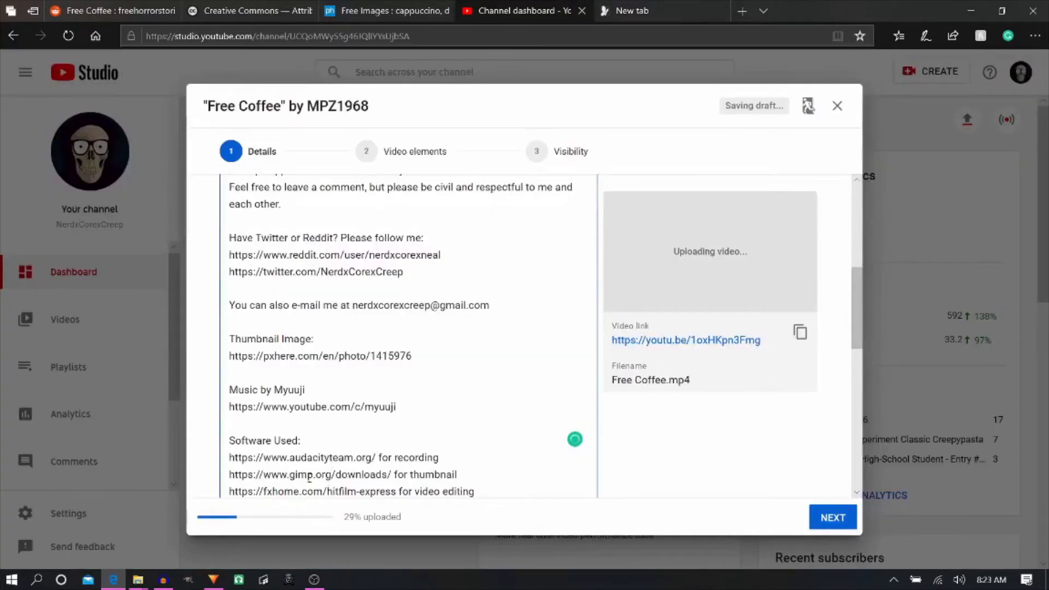
key(Return)
text(www.)
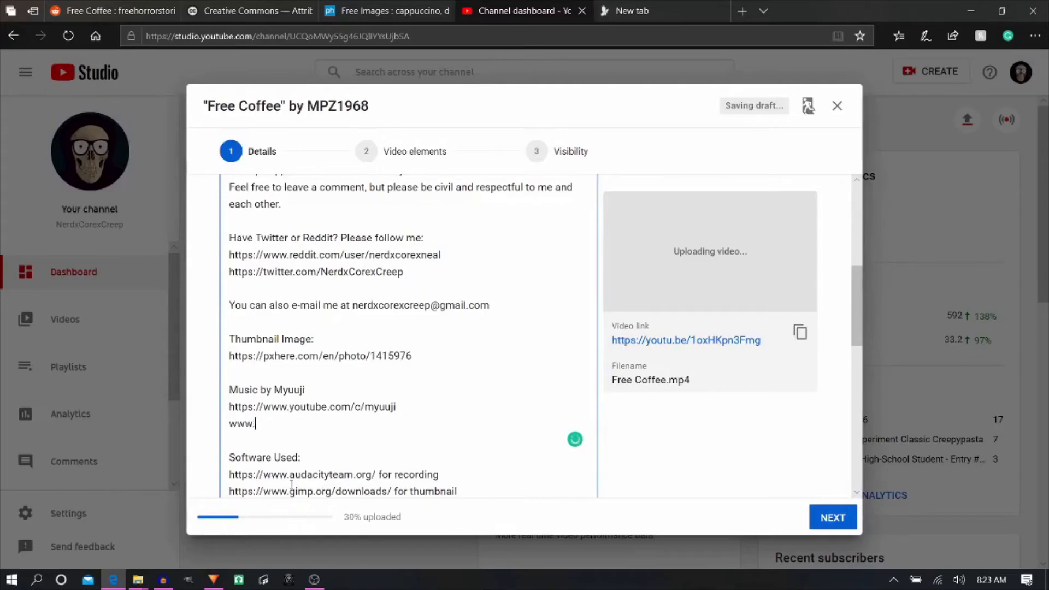
text(thedarkpiano.com)
key(Return)
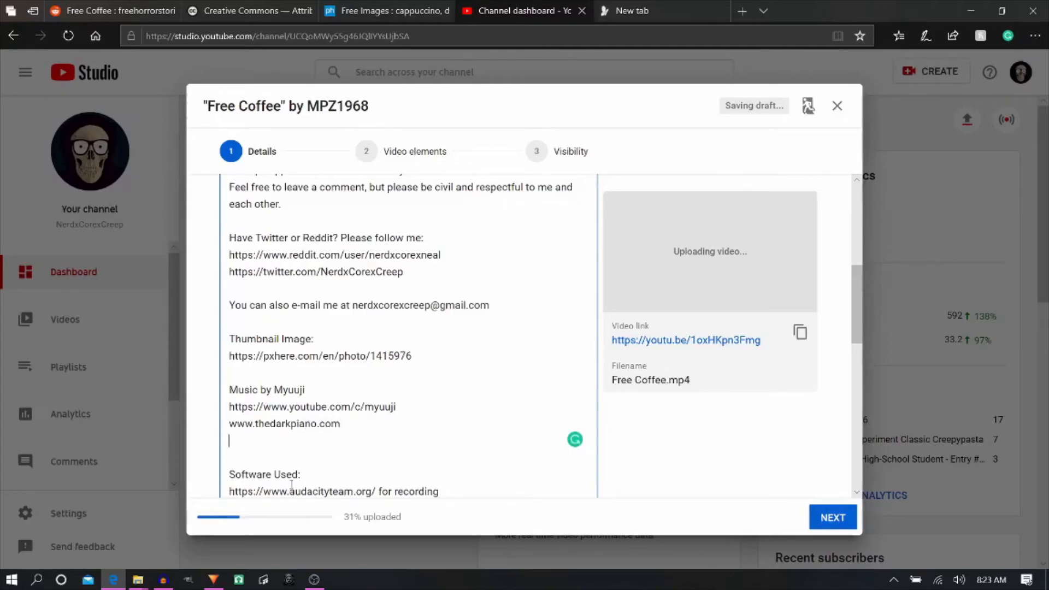
text(www.twitter.com/myuusic)
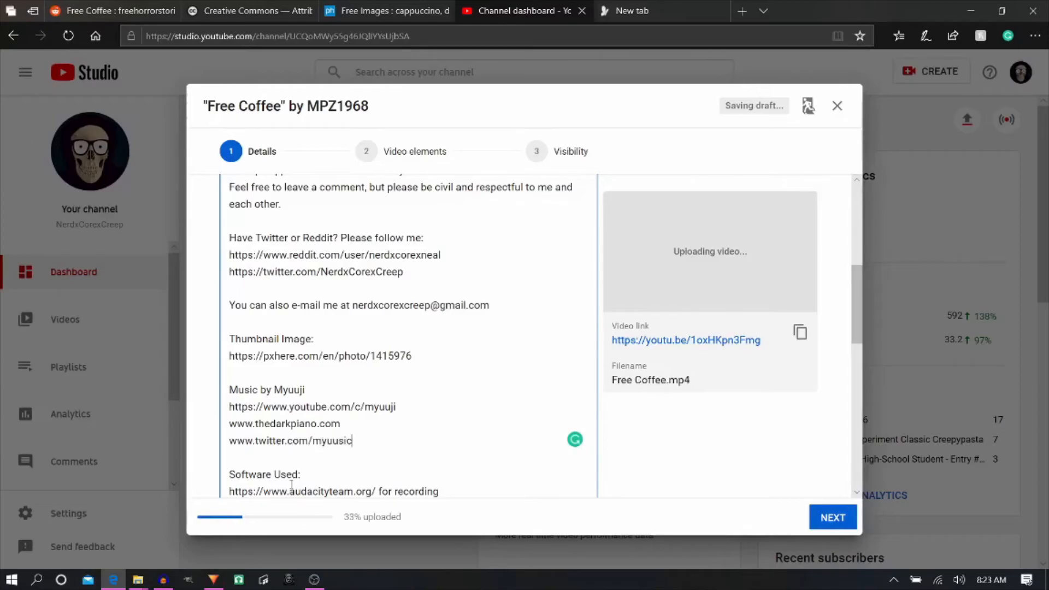
- Review the whole description, from the story credit through the music and software credits to the closing content notice
scroll(350, 383, up, 6)
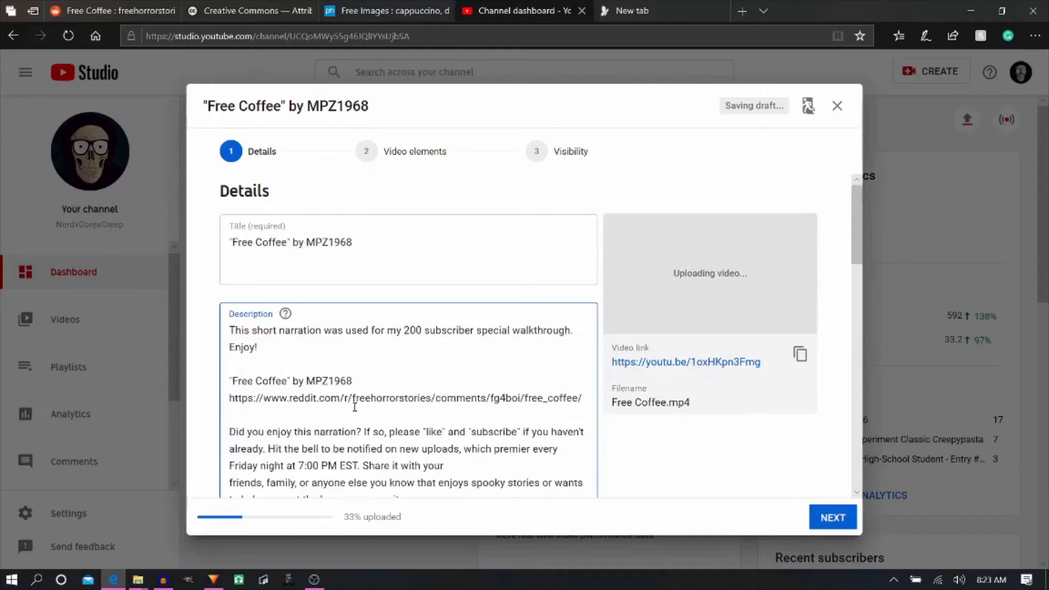
scroll(251, 376, down, 1)
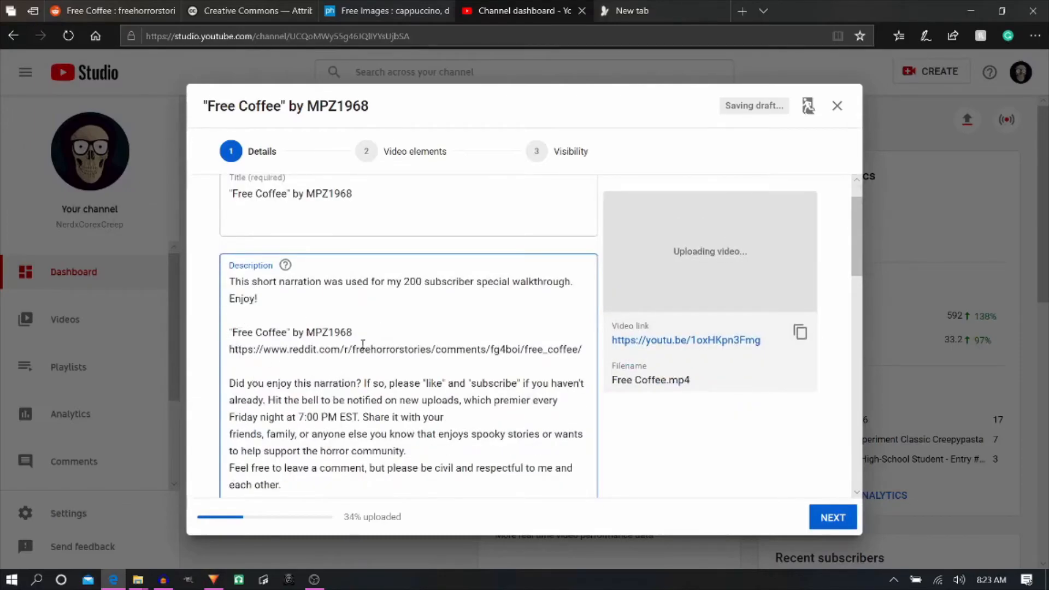
scroll(359, 369, down, 3)
scroll(359, 371, down, 3)
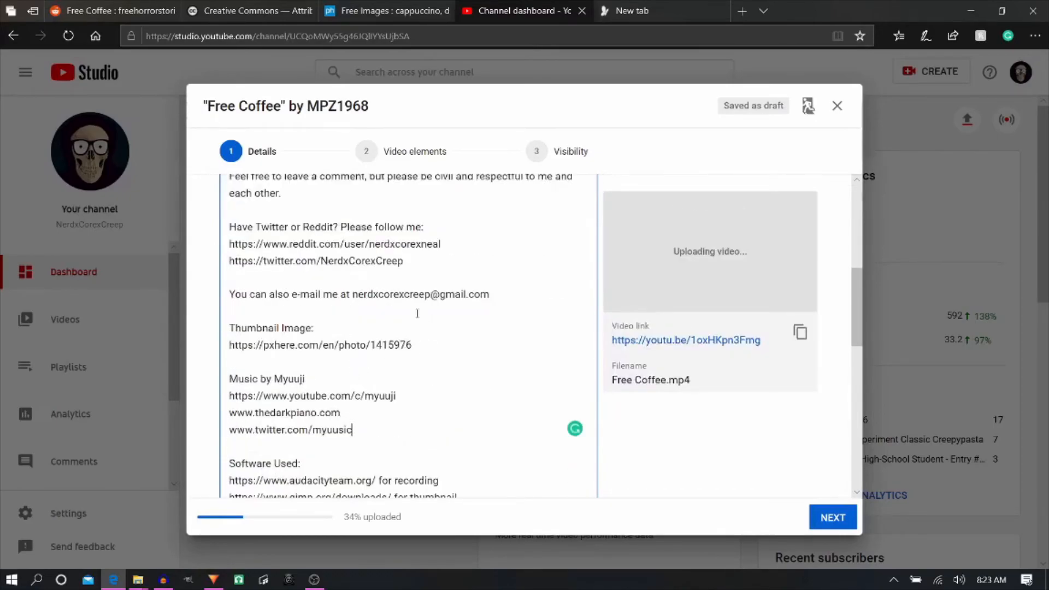
scroll(314, 334, down, 1)
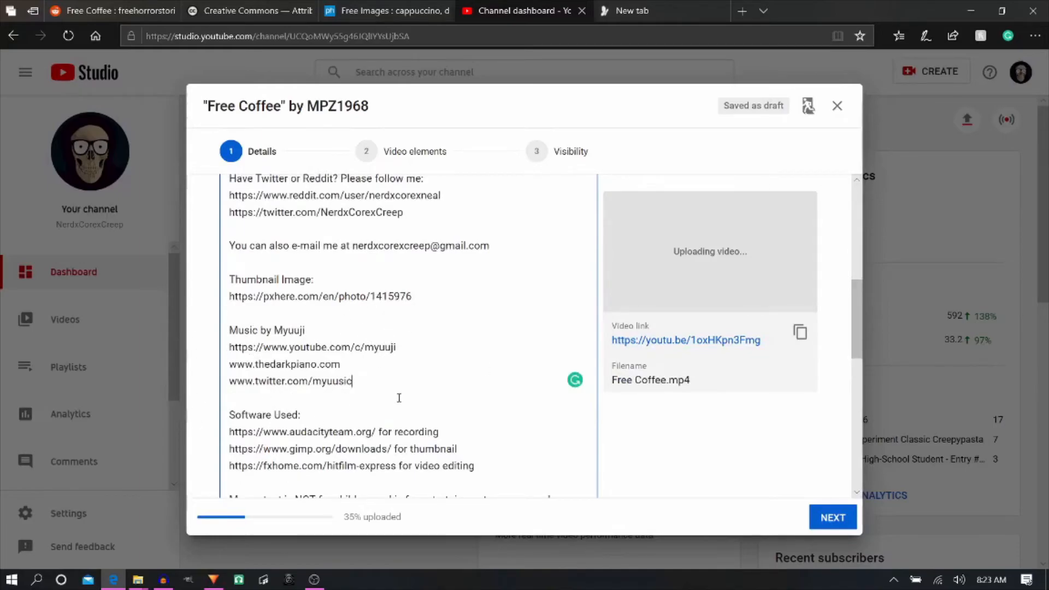
scroll(196, 318, down, 3)
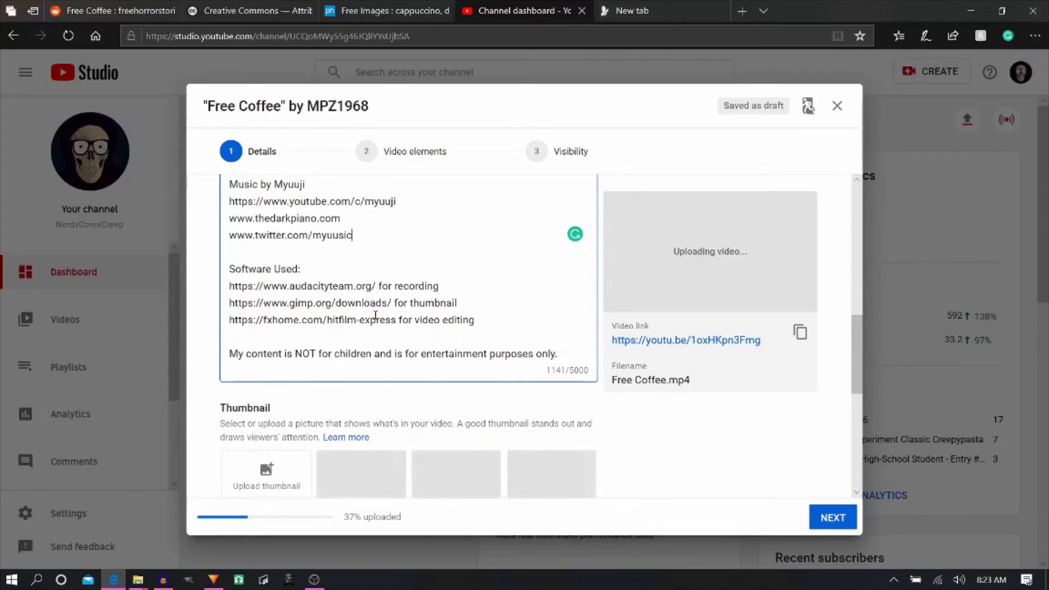
- Upload the FreeCoffee image from the OneDrive Documents folder as the video's thumbnail
scroll(483, 328, down, 3)
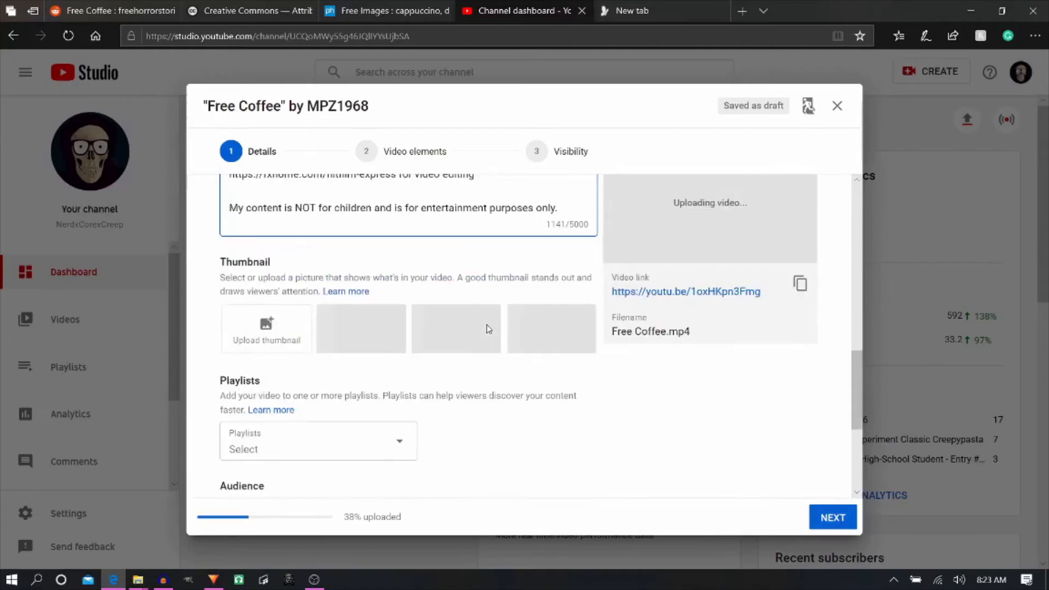
scroll(350, 306, down, 2)
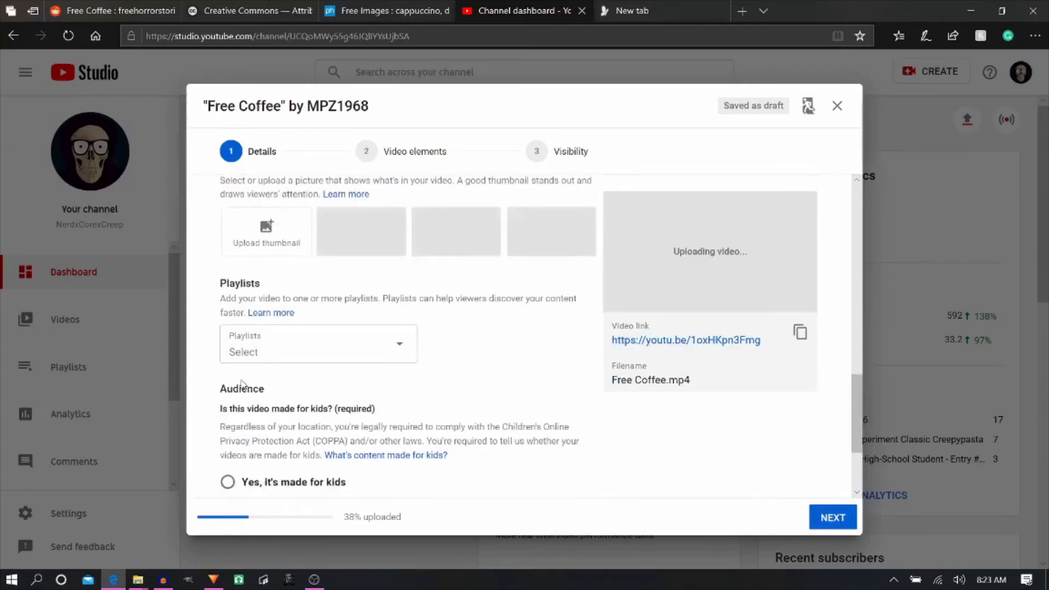
click(264, 243)
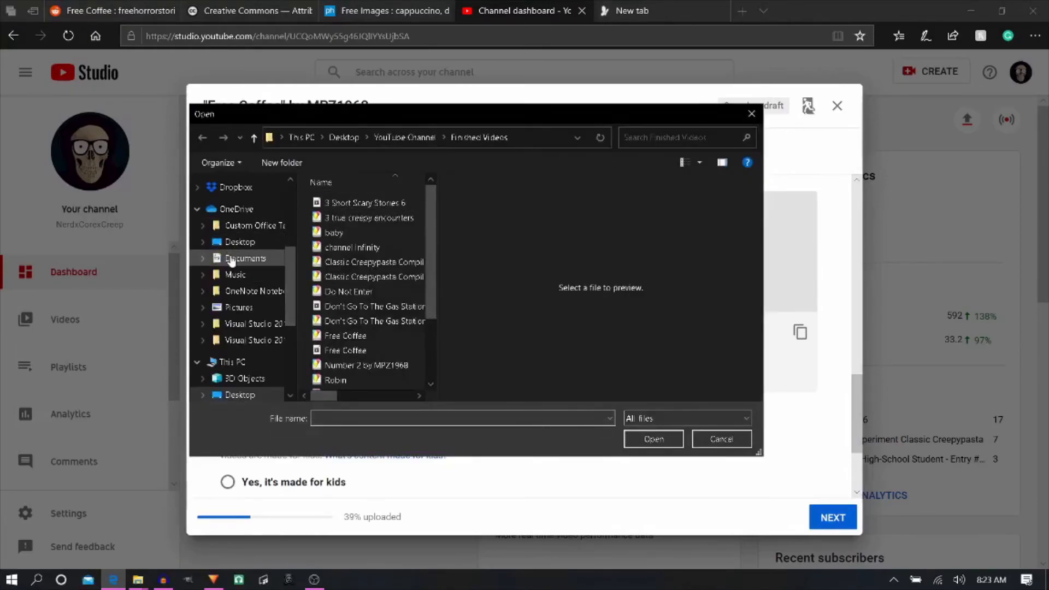
click(231, 259)
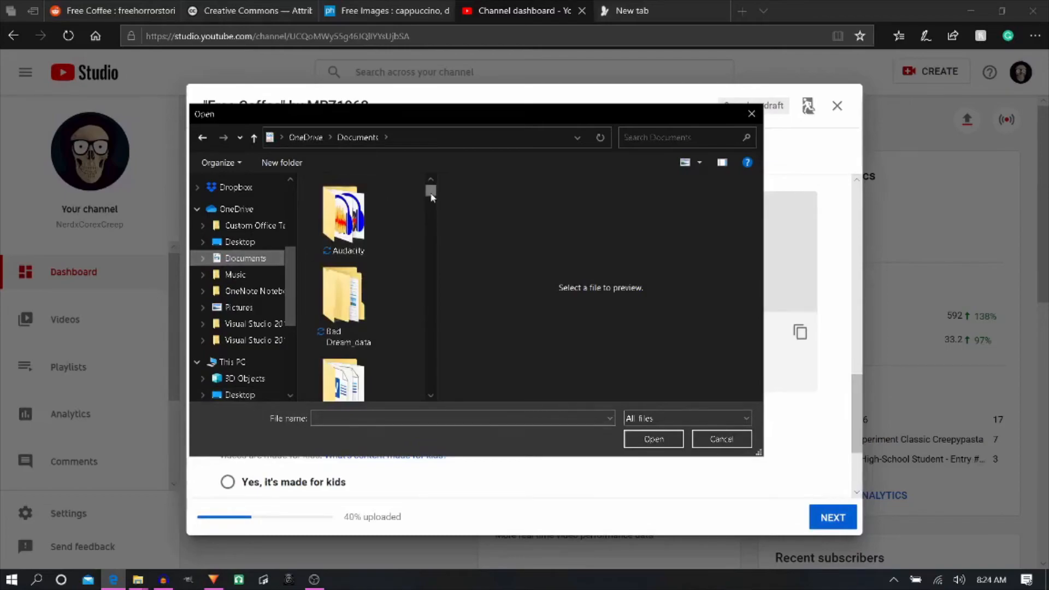
scroll(431, 197, down, 2)
drag(432, 197, 437, 283)
click(343, 288)
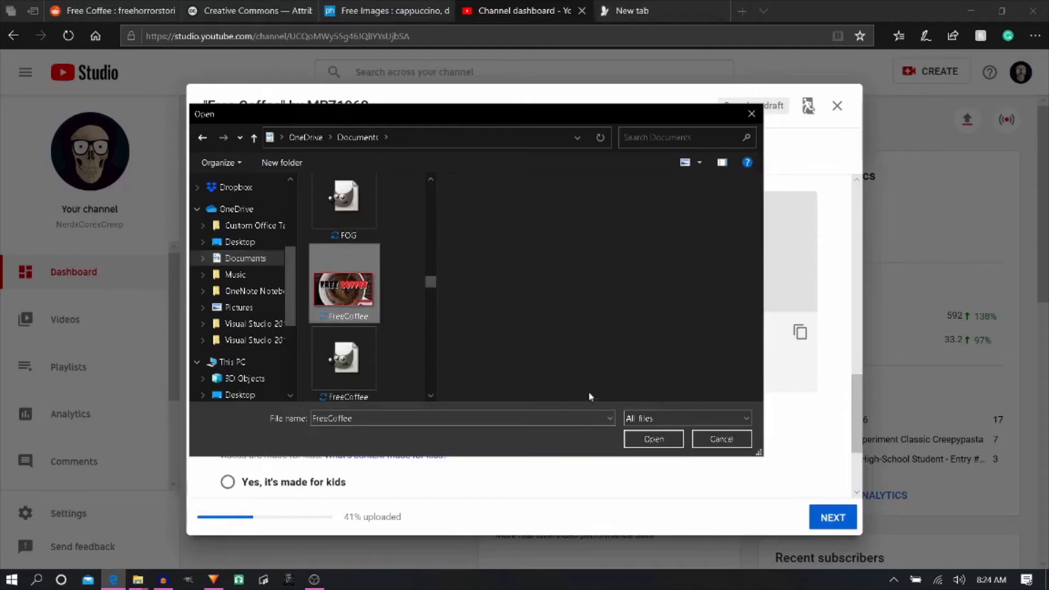
click(642, 444)
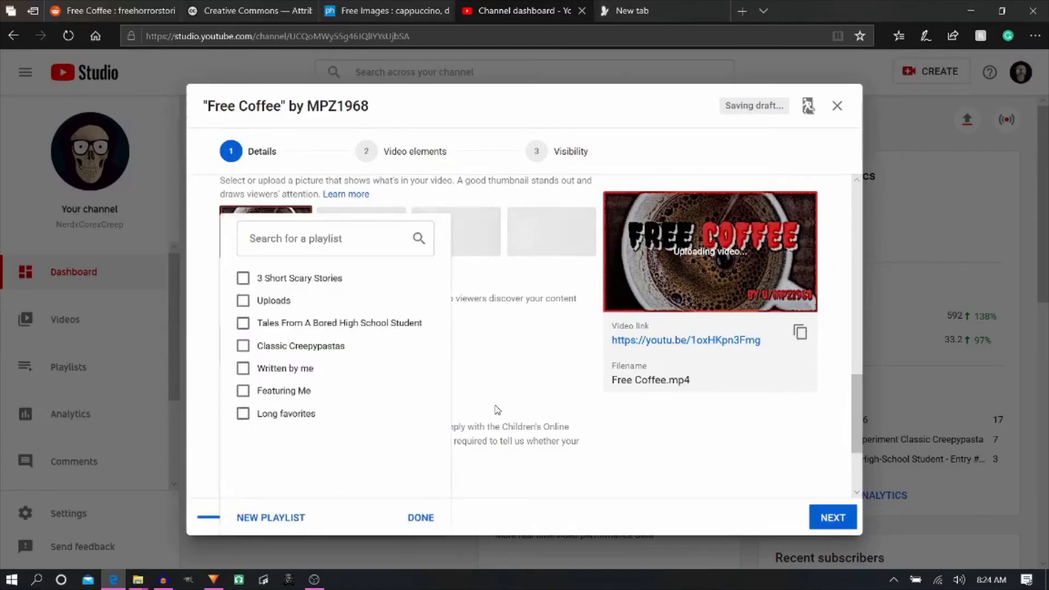
- Add the video to the Uploads playlist and mark it as not made for kids
click(242, 302)
click(419, 520)
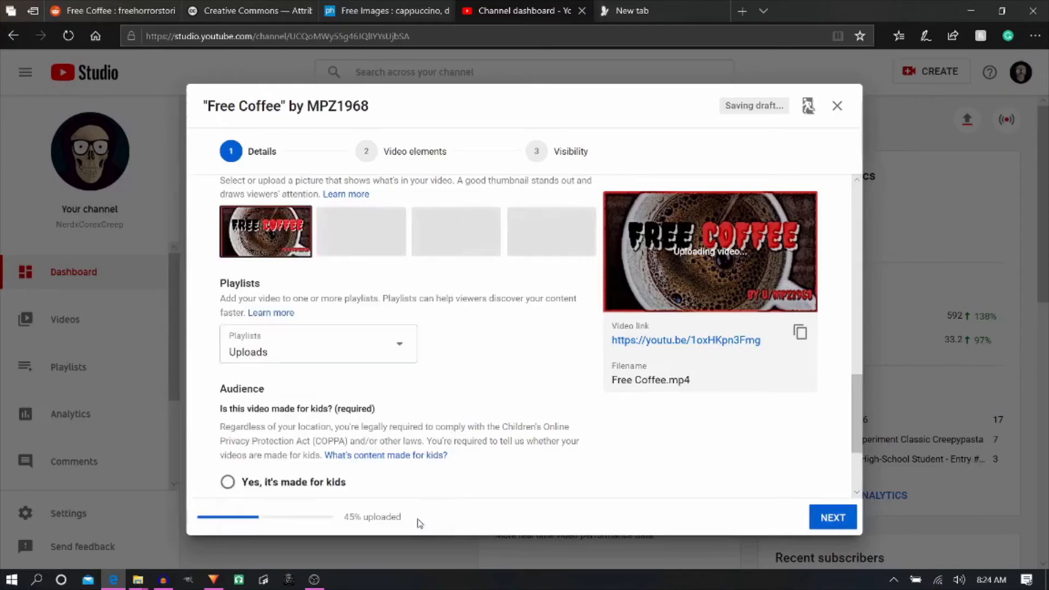
scroll(361, 409, down, 2)
click(362, 409)
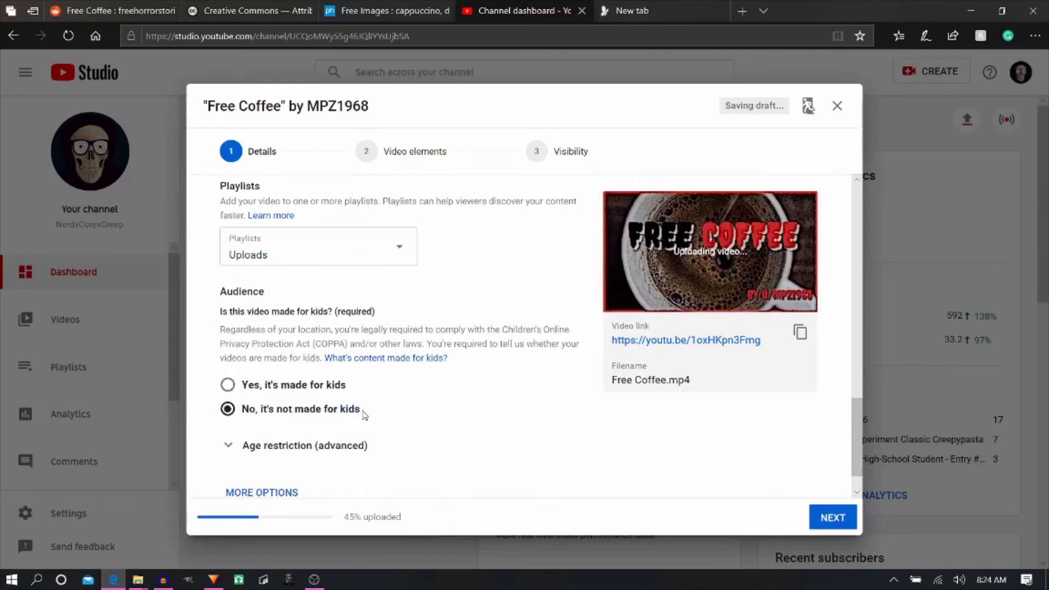
- Expand the advanced age restriction settings and the additional options covering paid promotion, tags and subtitles
scroll(298, 407, down, 1)
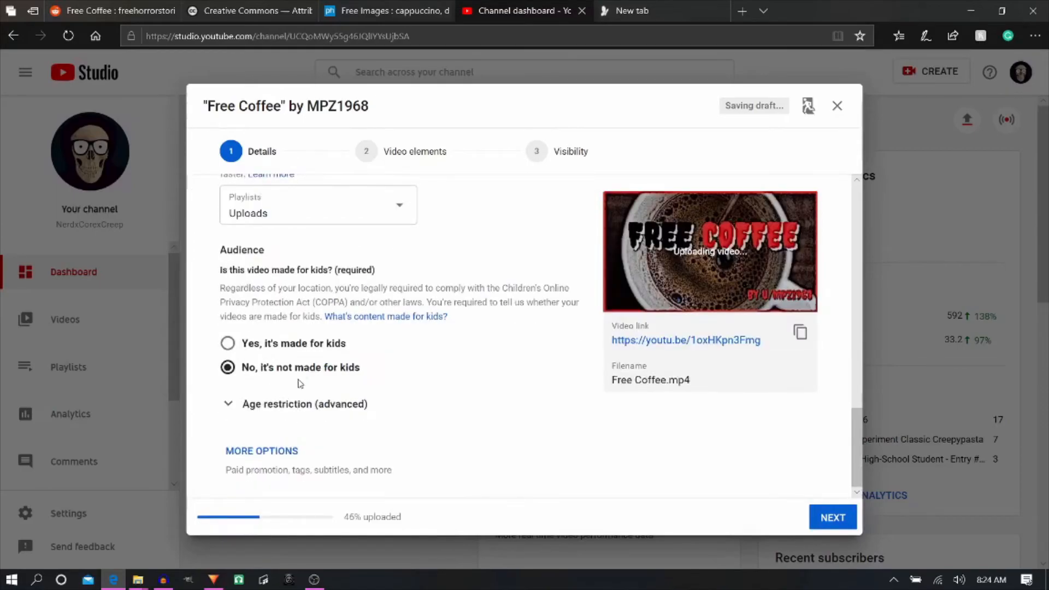
click(229, 405)
scroll(356, 414, down, 2)
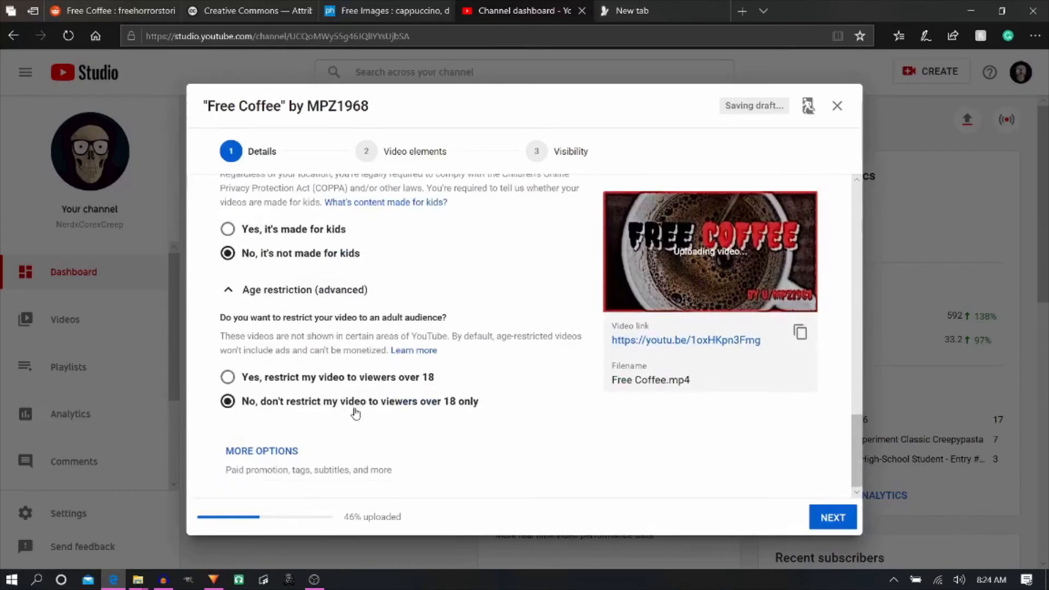
click(275, 450)
scroll(358, 442, down, 4)
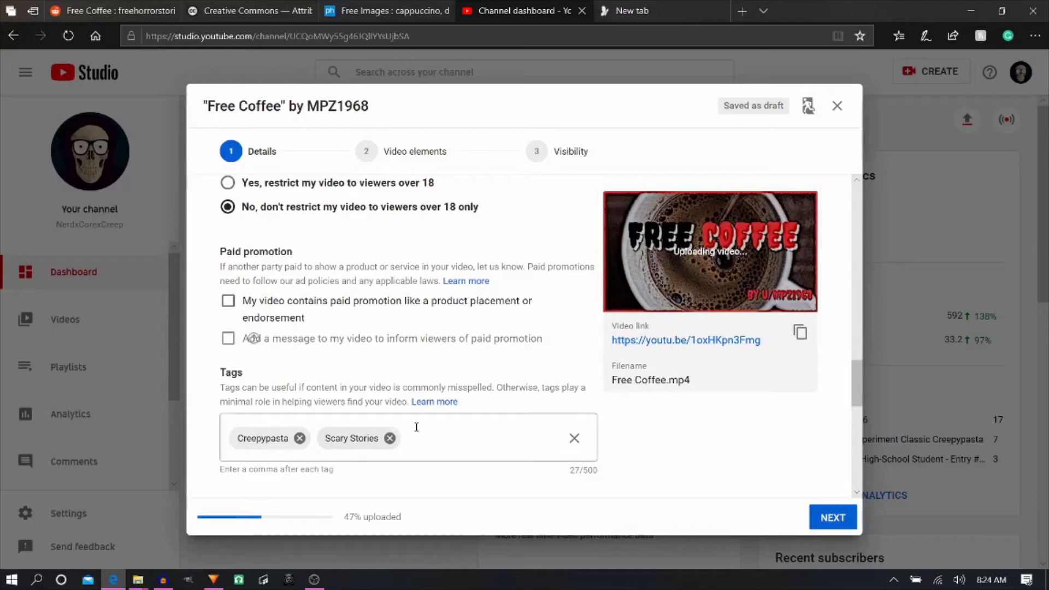
- Add the tags "free horror stories", "mpz1968" and "free coffee" to the video
click(448, 441)
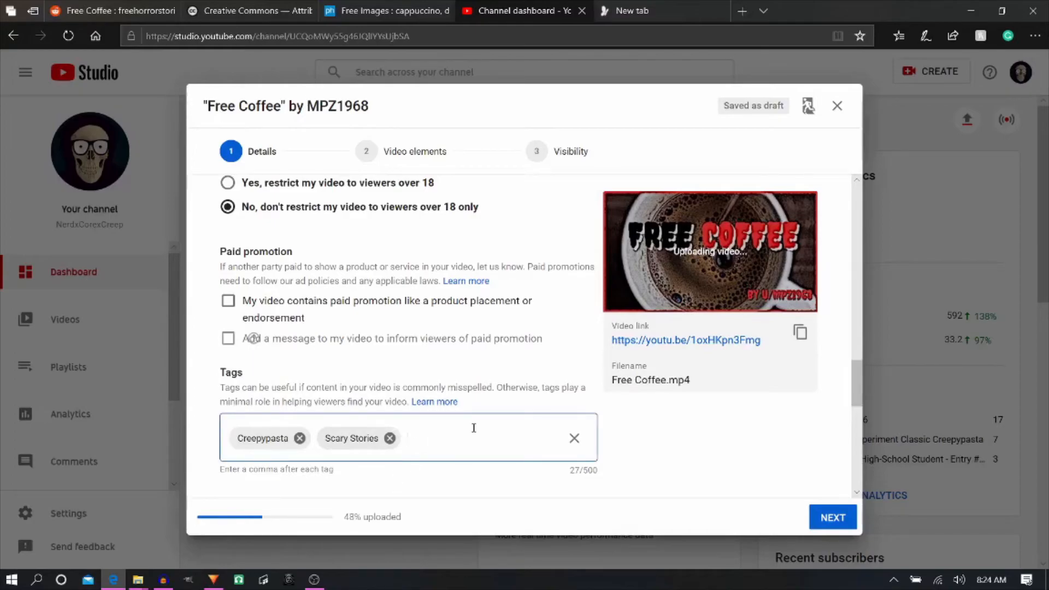
text(free horror stories,)
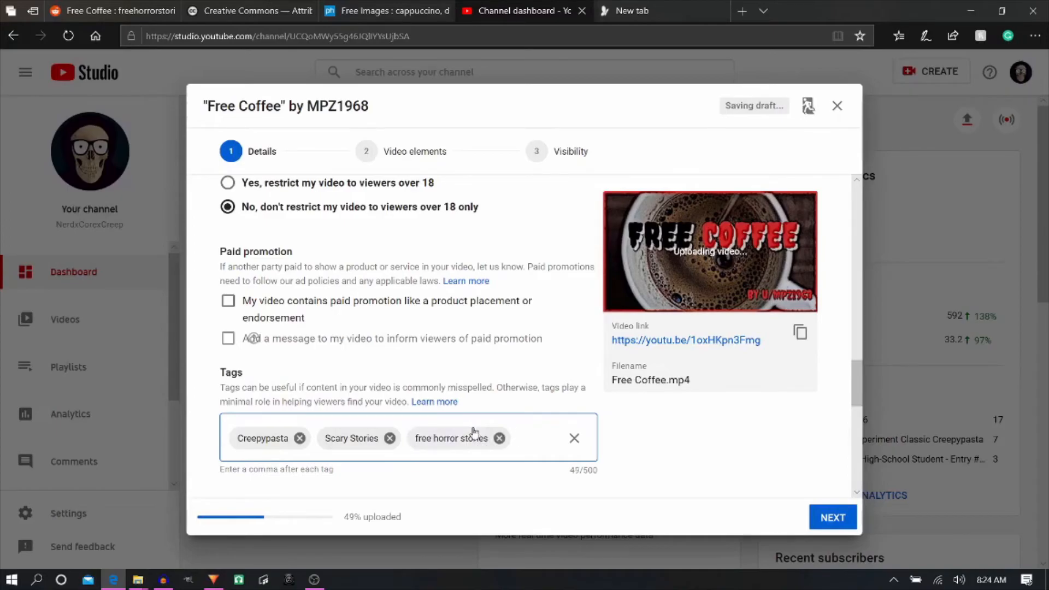
text(mpz1968)
key(Home)
key(End)
text(,)
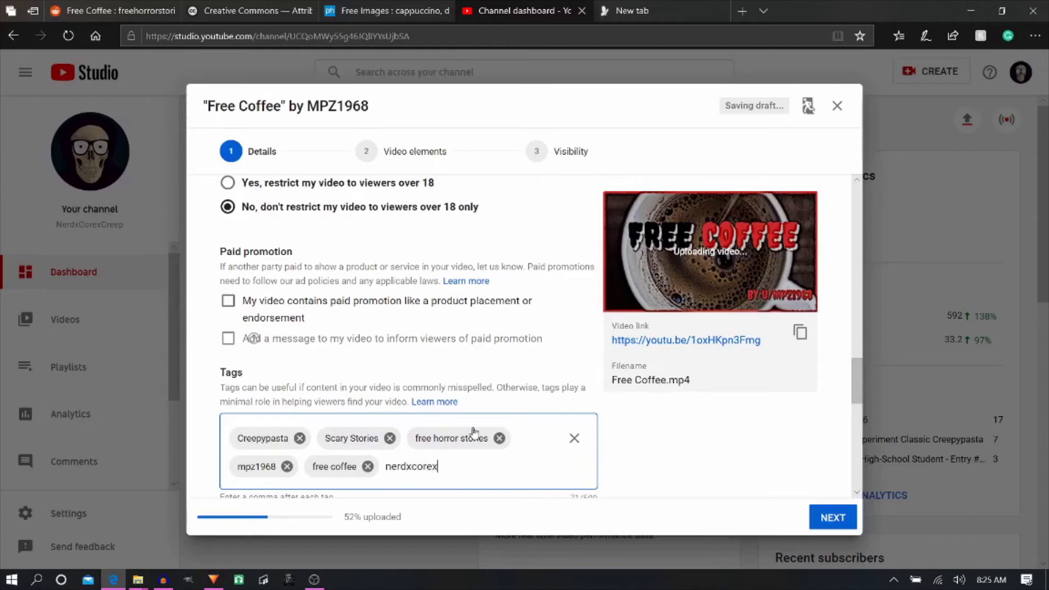
- Add the tags "nerdxcorexcreep" and "reddit" to the video
text(eep)
text(,)
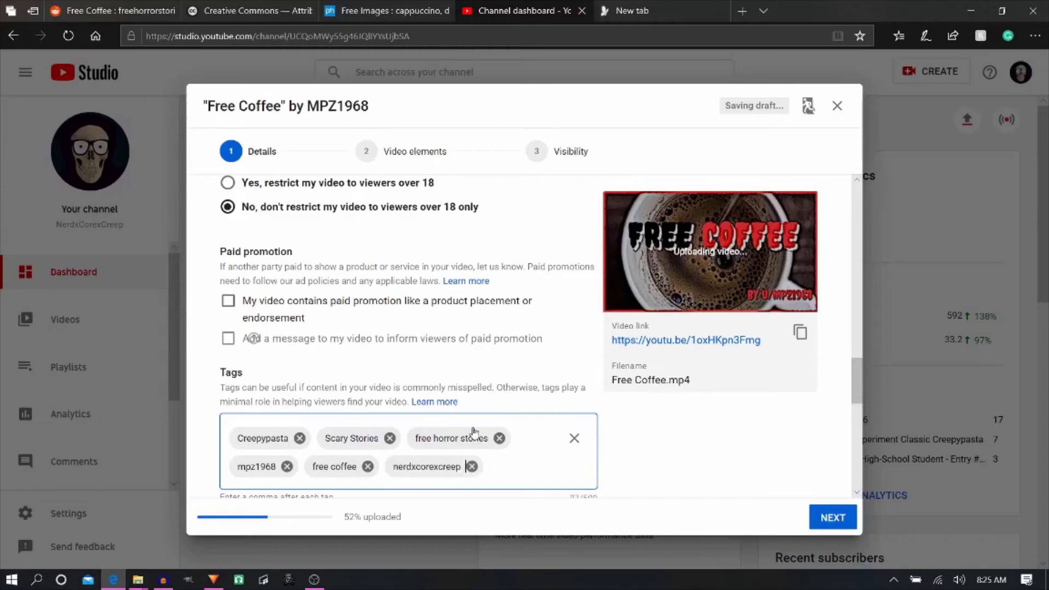
text(reddit,)
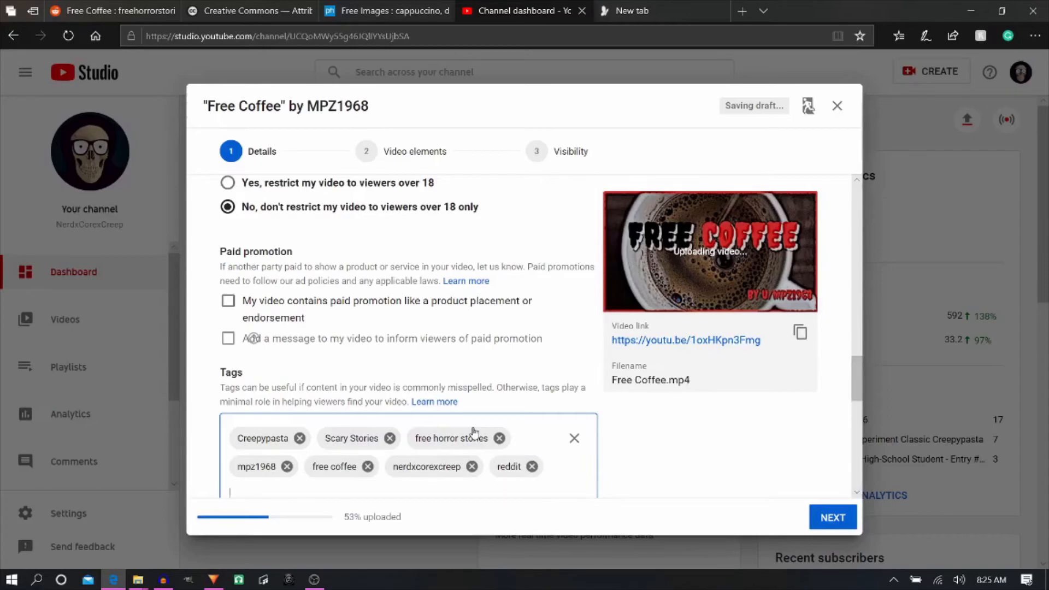
- Look over the language, caption and recording settings below the tags and go to the upload's Video elements stage
scroll(377, 374, down, 2)
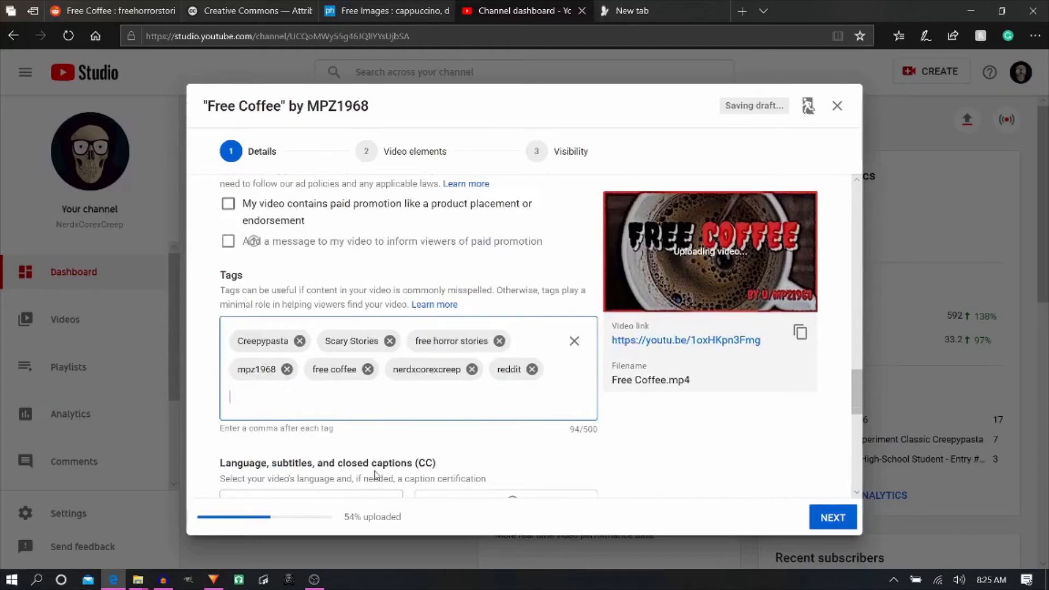
scroll(375, 454, down, 3)
scroll(374, 453, down, 3)
scroll(438, 459, up, 6)
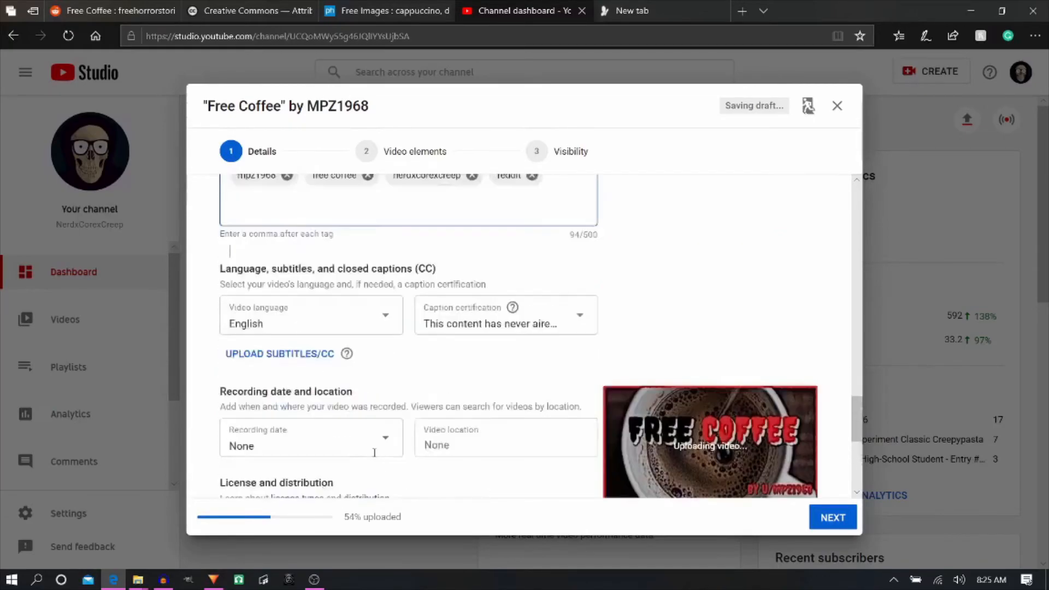
click(421, 154)
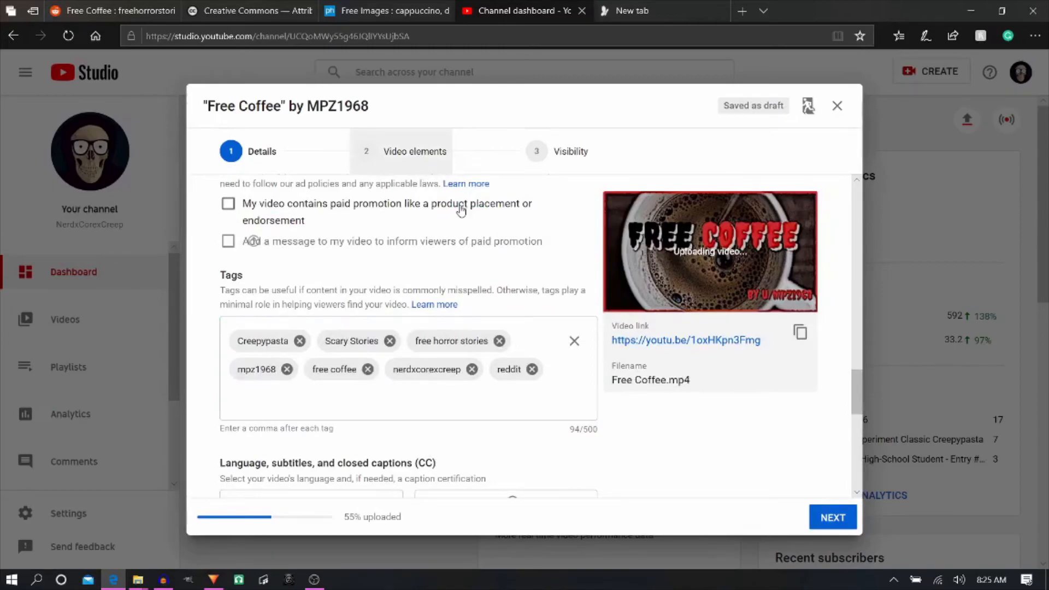
click(421, 151)
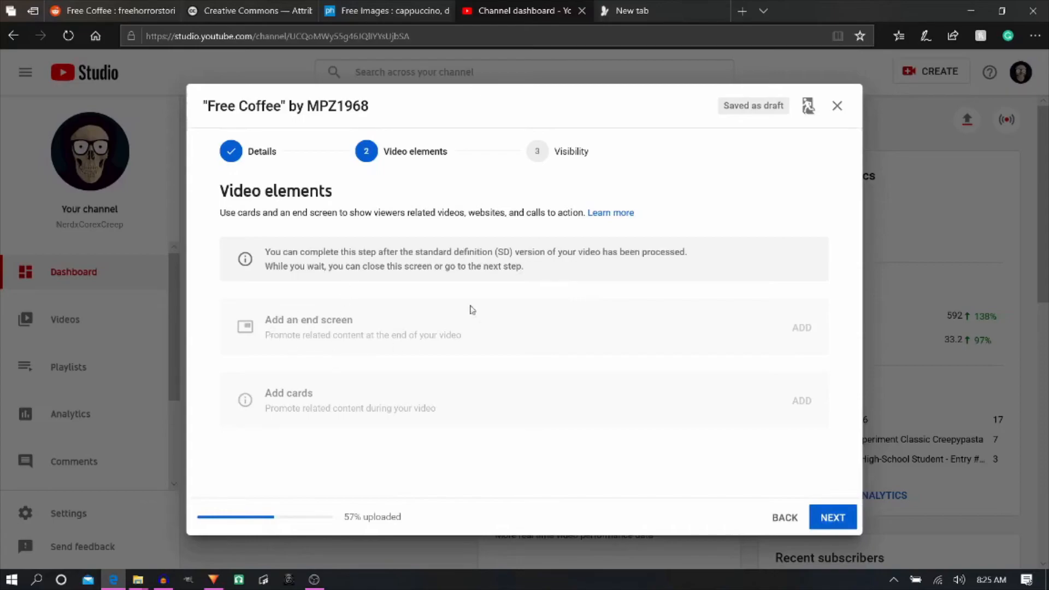
- Add a Subscribe element for the channel to the video's end screen
click(262, 152)
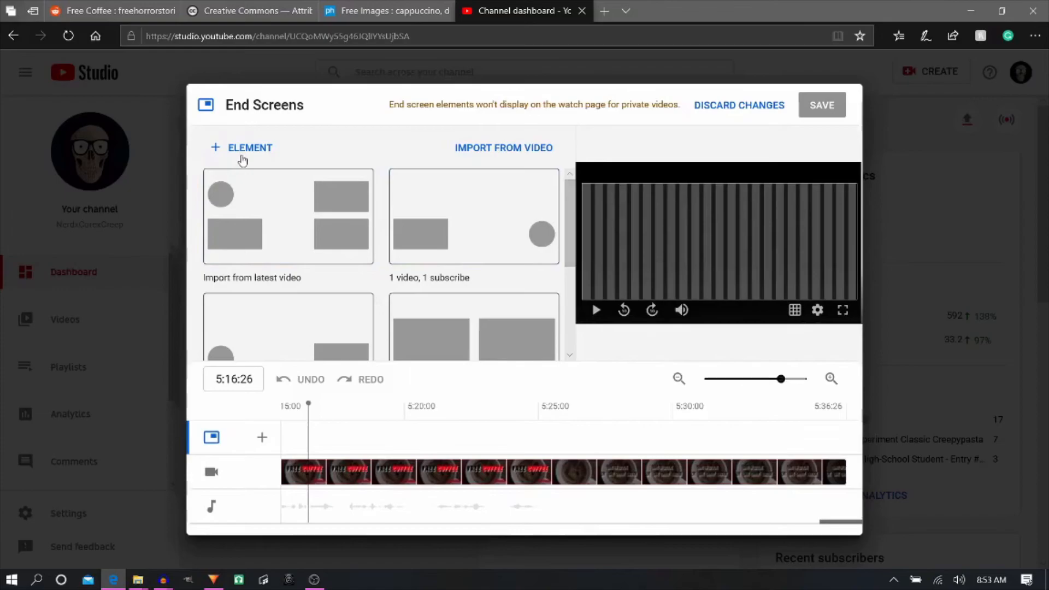
click(242, 157)
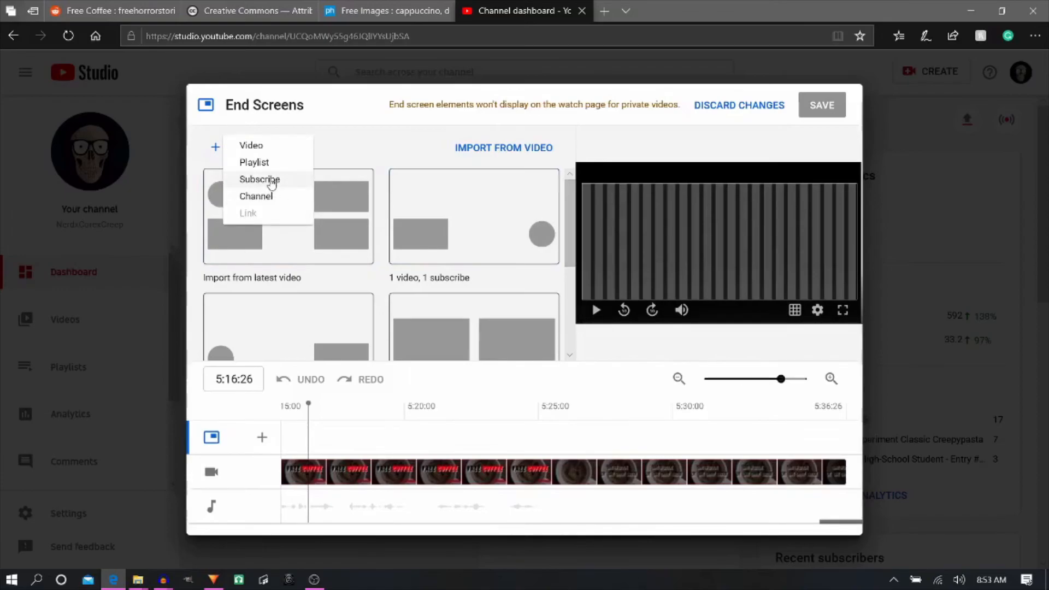
click(271, 182)
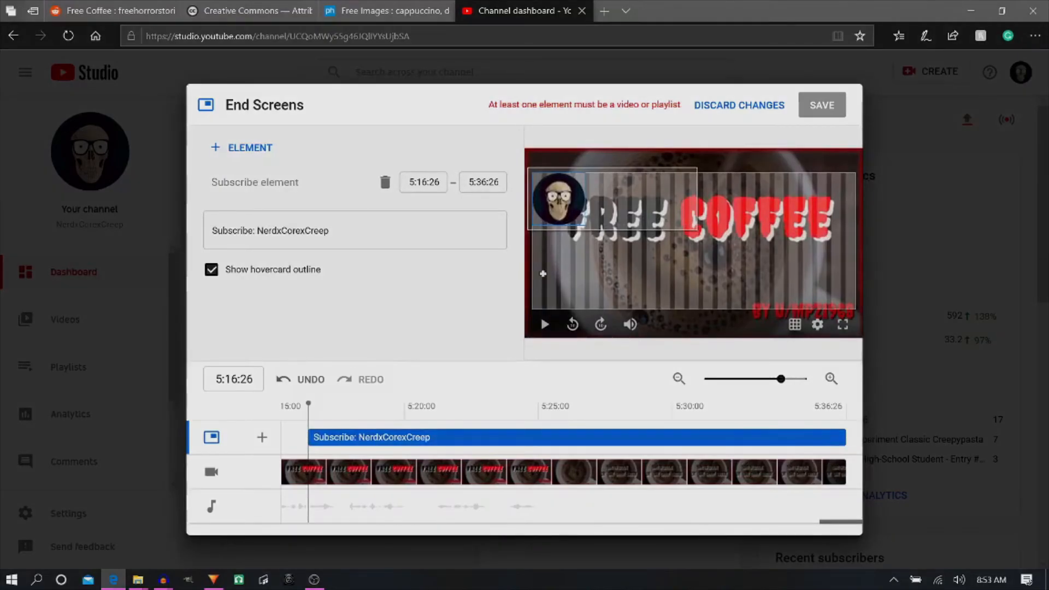
- Add a Channel element to the end screen, searching for "myuu" and choosing the Myuu channel with 300.0K subscribers
click(252, 147)
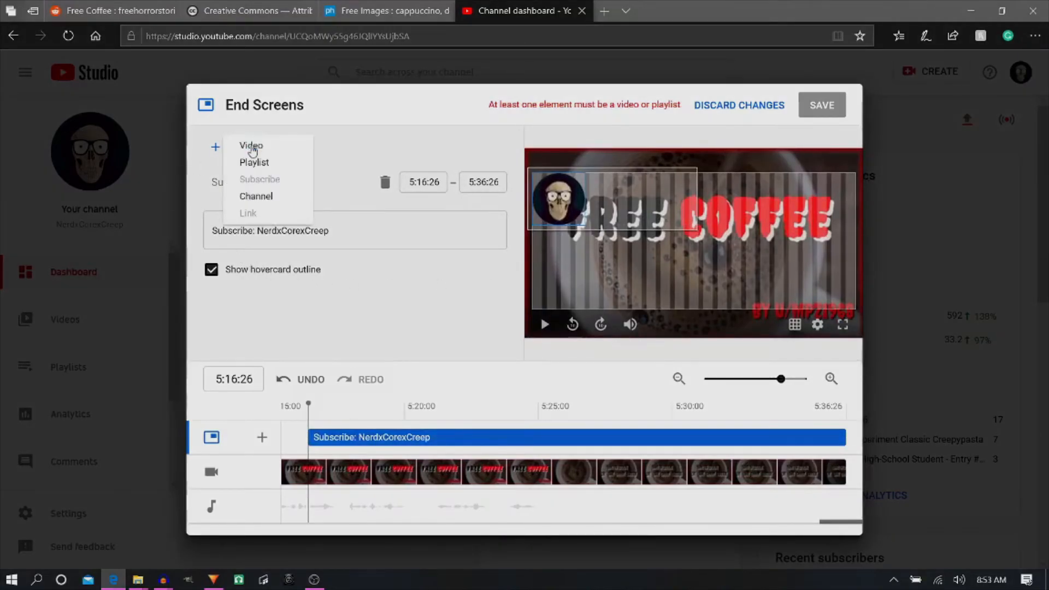
click(265, 198)
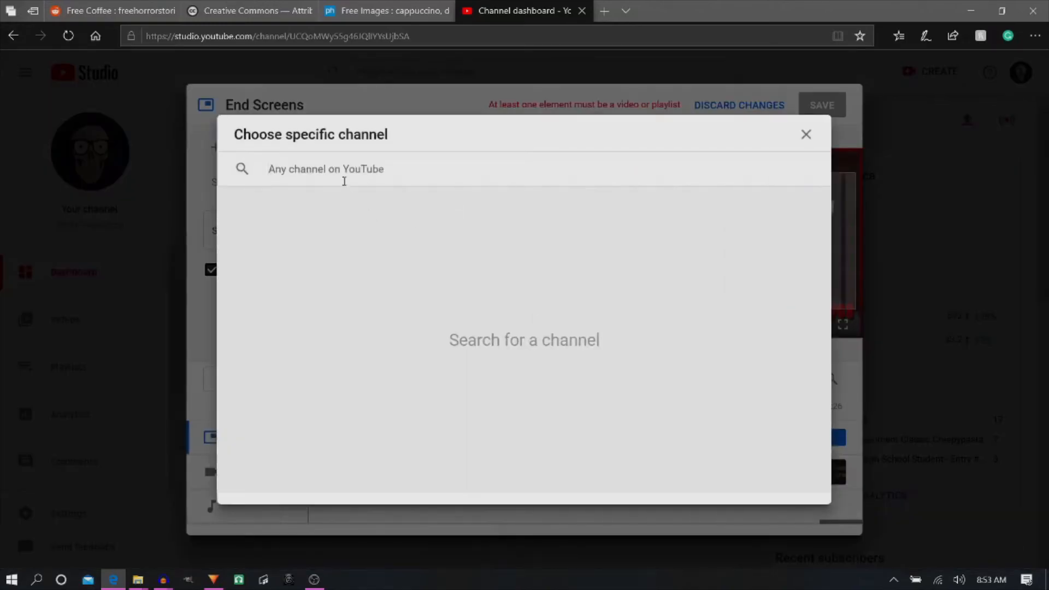
text(my)
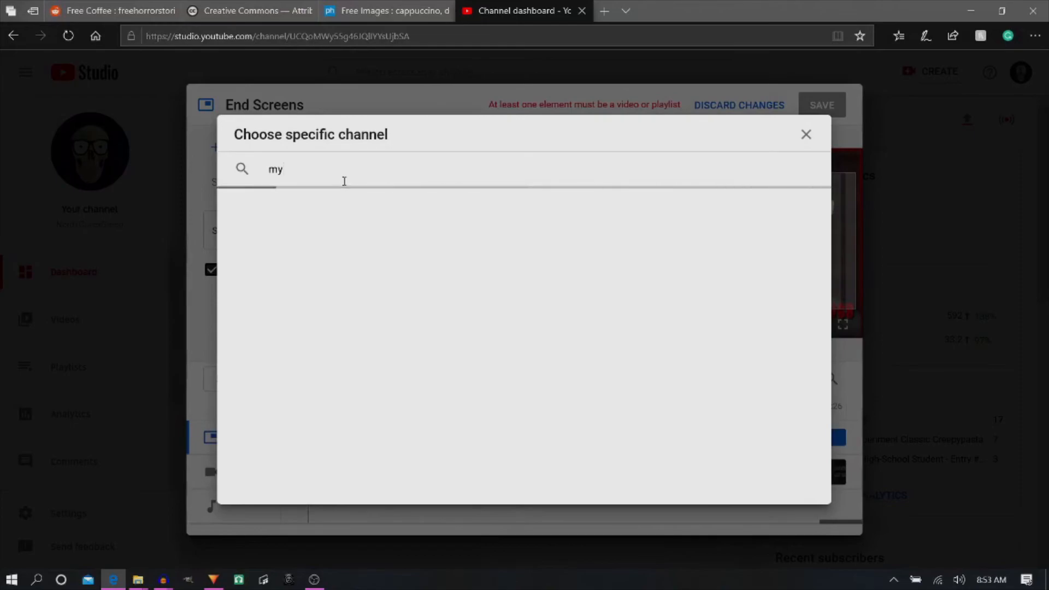
text(uu)
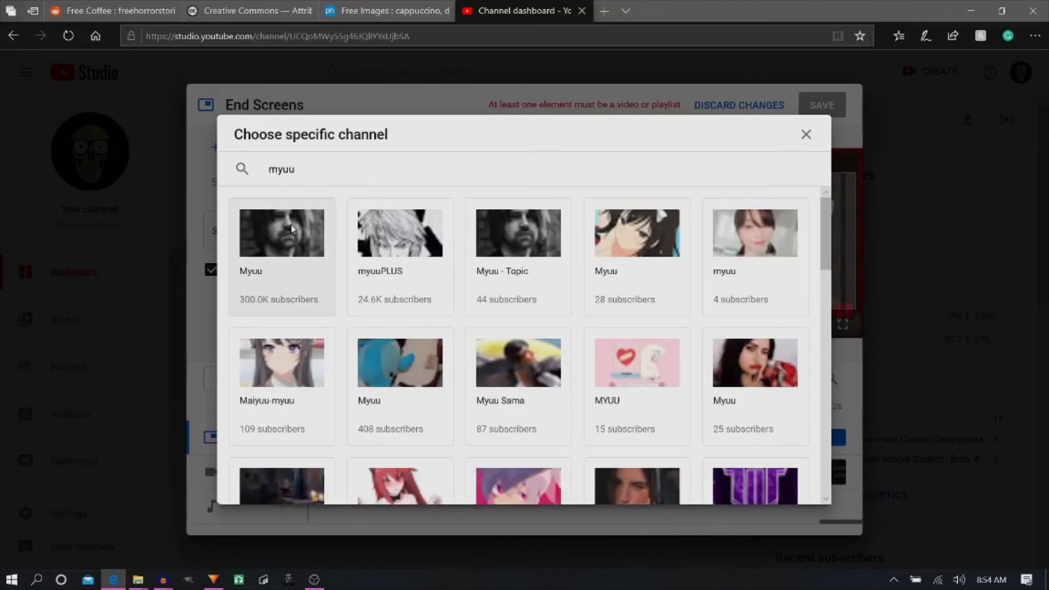
click(291, 228)
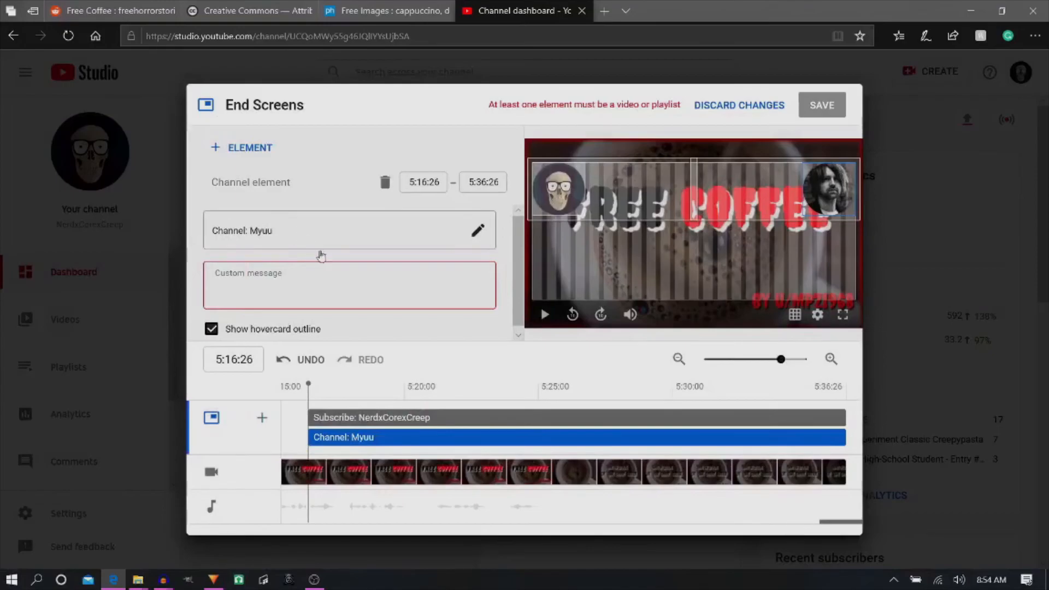
- Set the Myuu channel element's custom message to "Myuuji's Channel"
click(263, 285)
text(Myuuji's Channel)
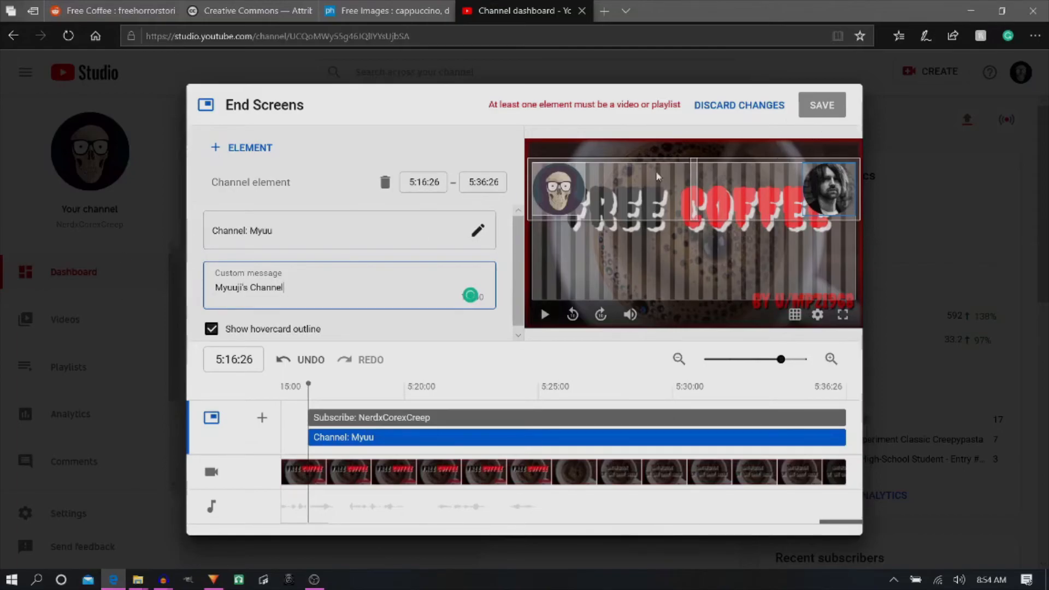
click(444, 330)
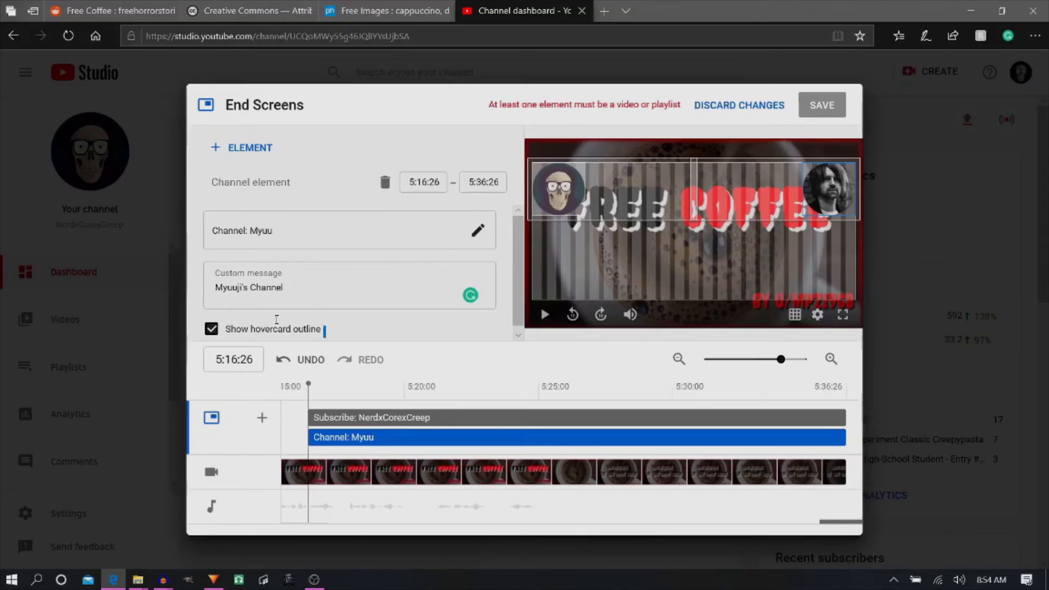
click(329, 290)
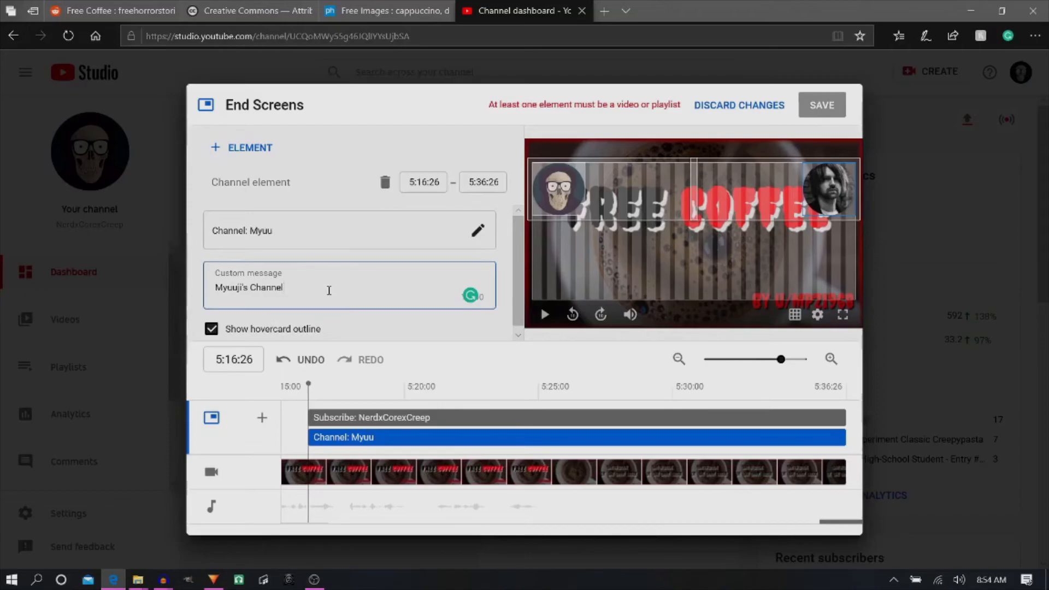
- Add a most recent upload video element and the Uploads playlist to the end screen, and save it
click(250, 153)
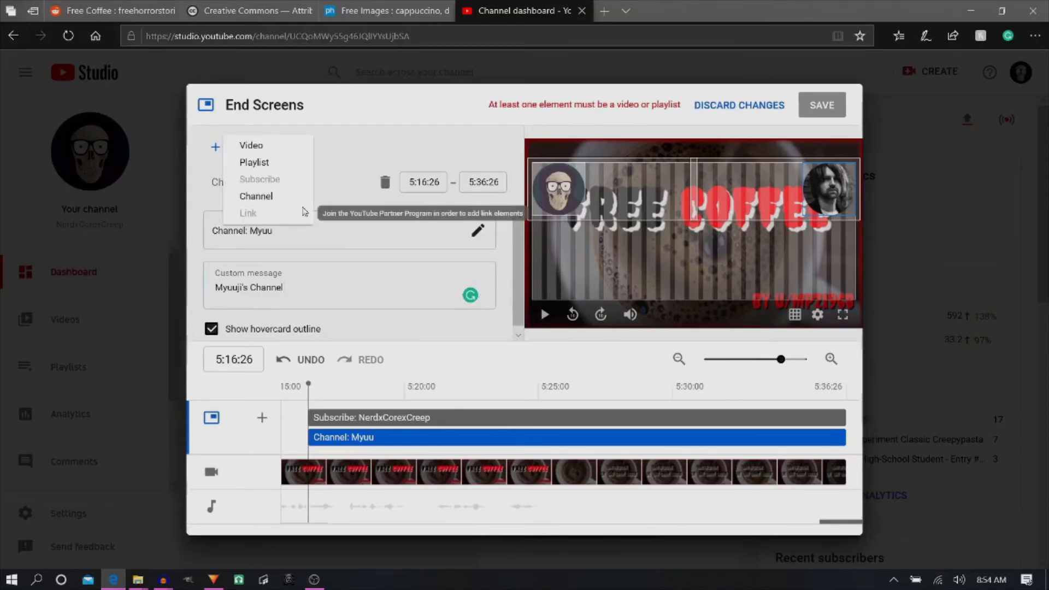
click(251, 146)
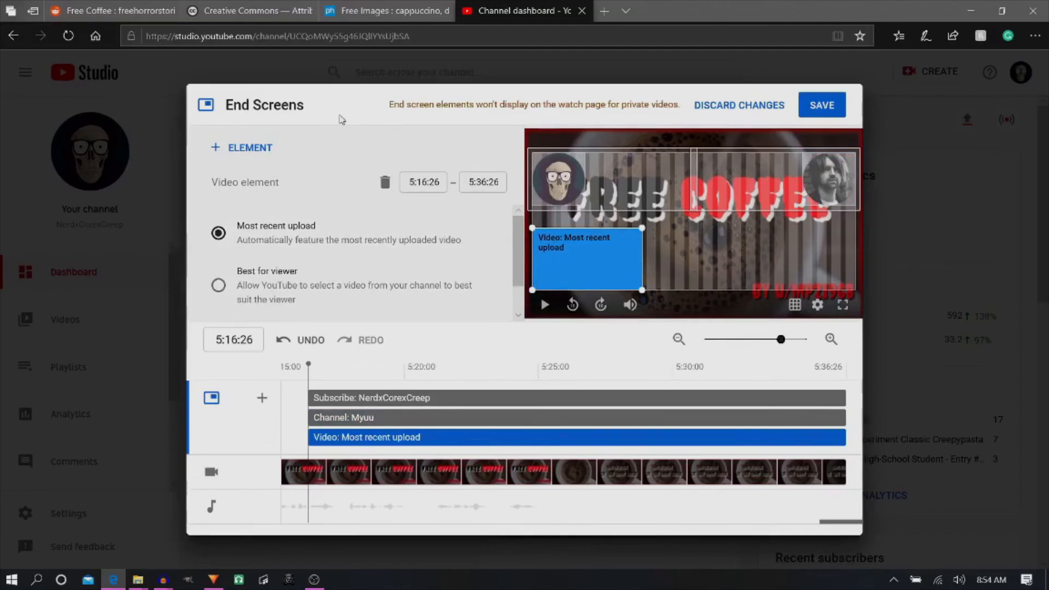
click(257, 148)
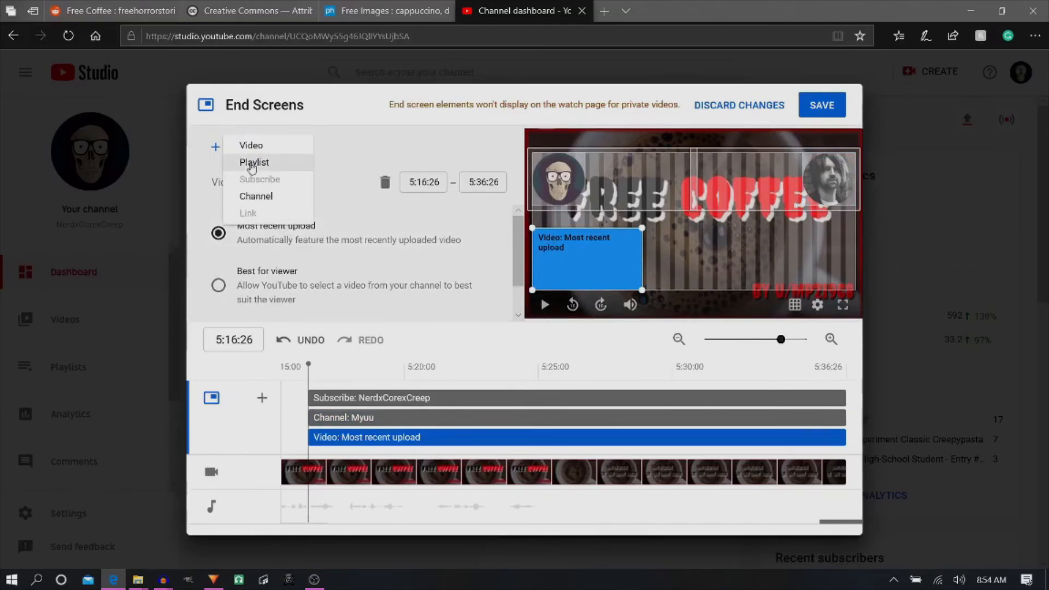
click(252, 164)
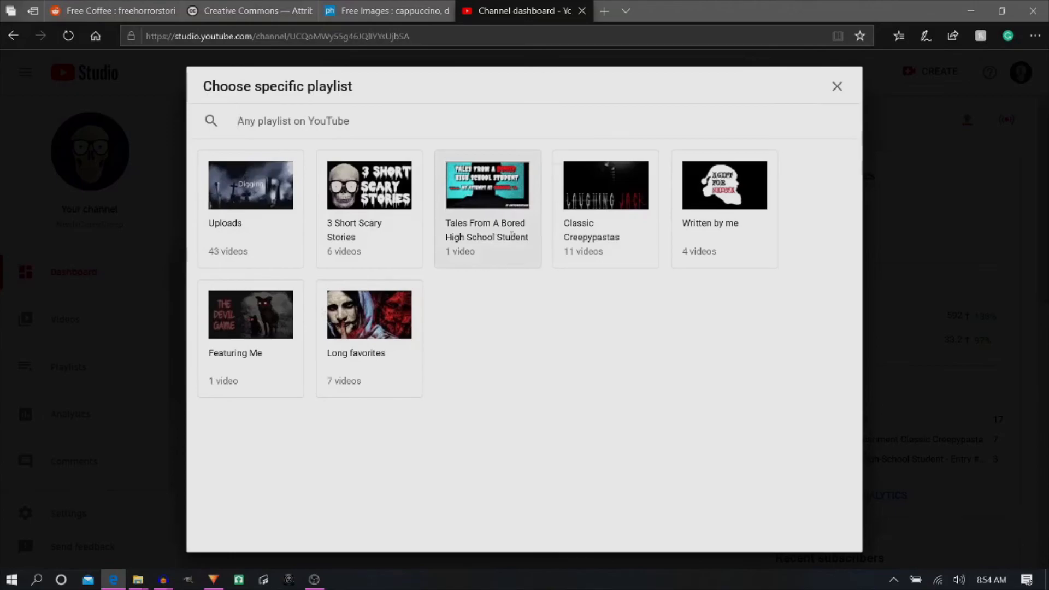
click(238, 196)
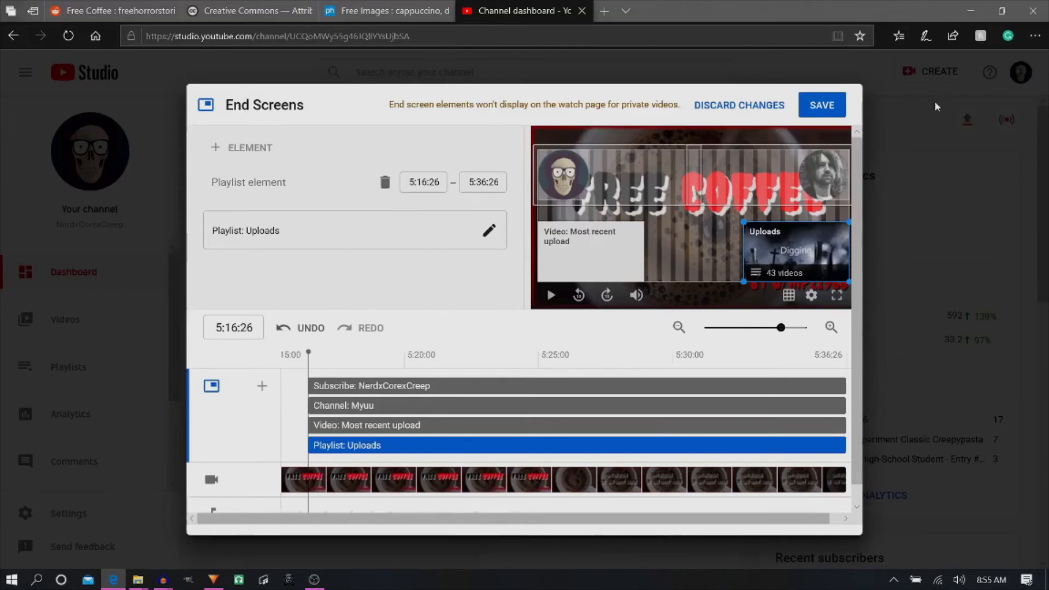
click(821, 109)
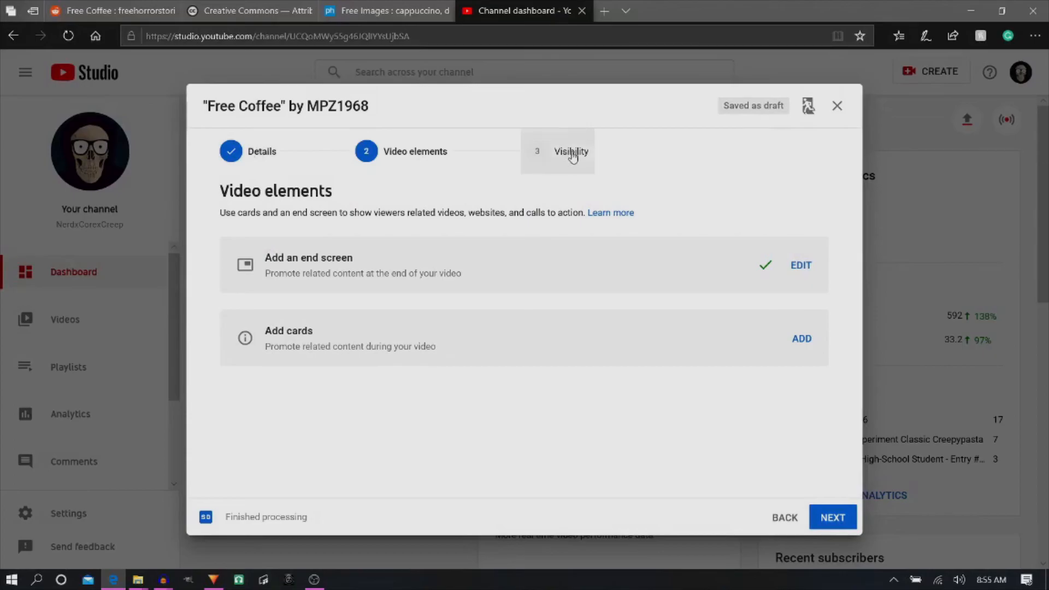
- Review the visibility options and publish the Free Coffee video as Public
click(572, 157)
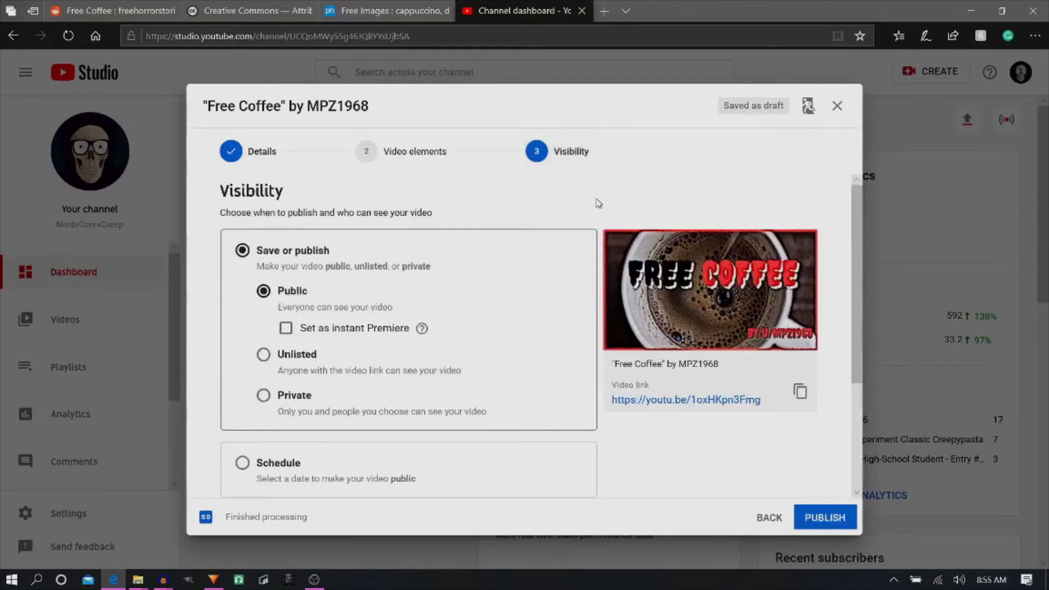
scroll(391, 245, down, 2)
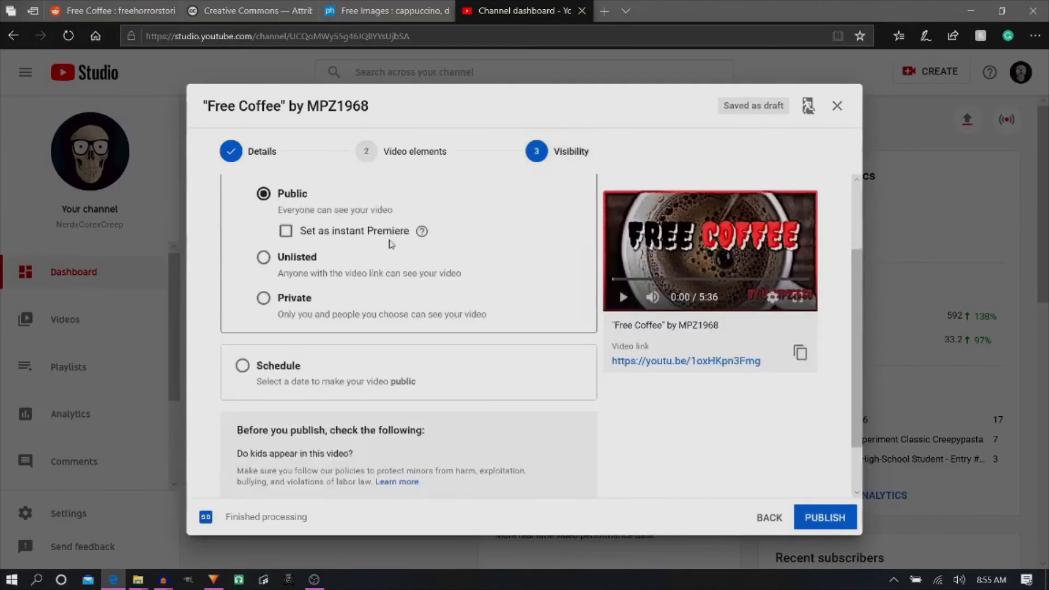
scroll(391, 243, up, 2)
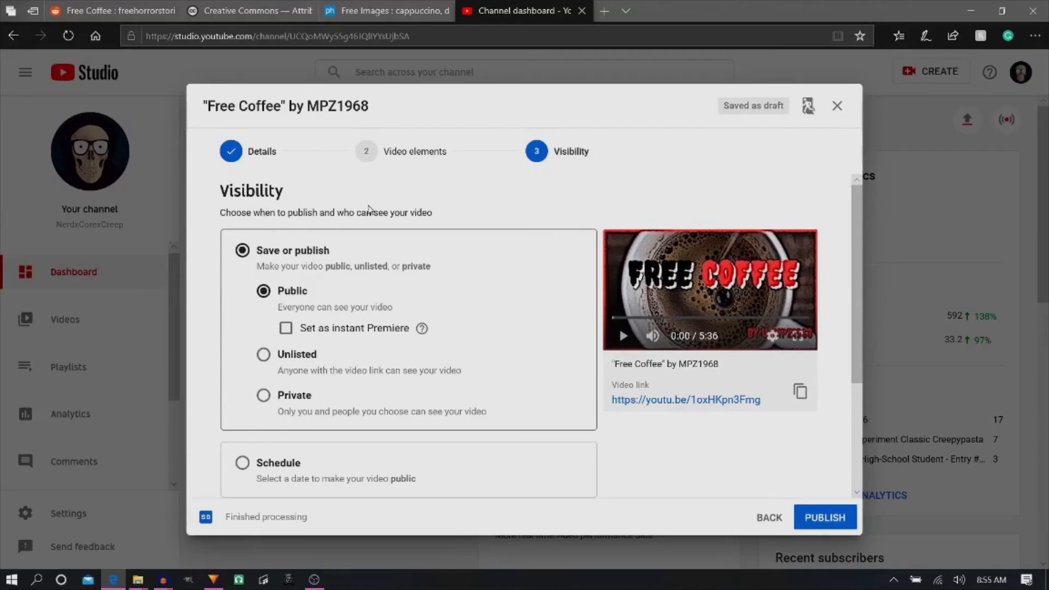
scroll(369, 209, down, 2)
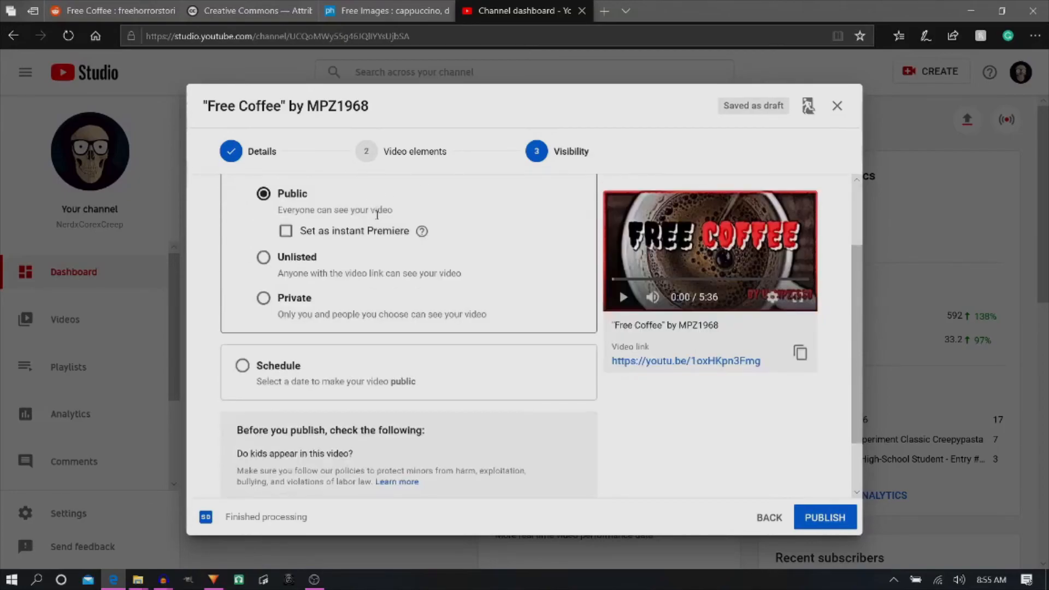
scroll(377, 214, up, 2)
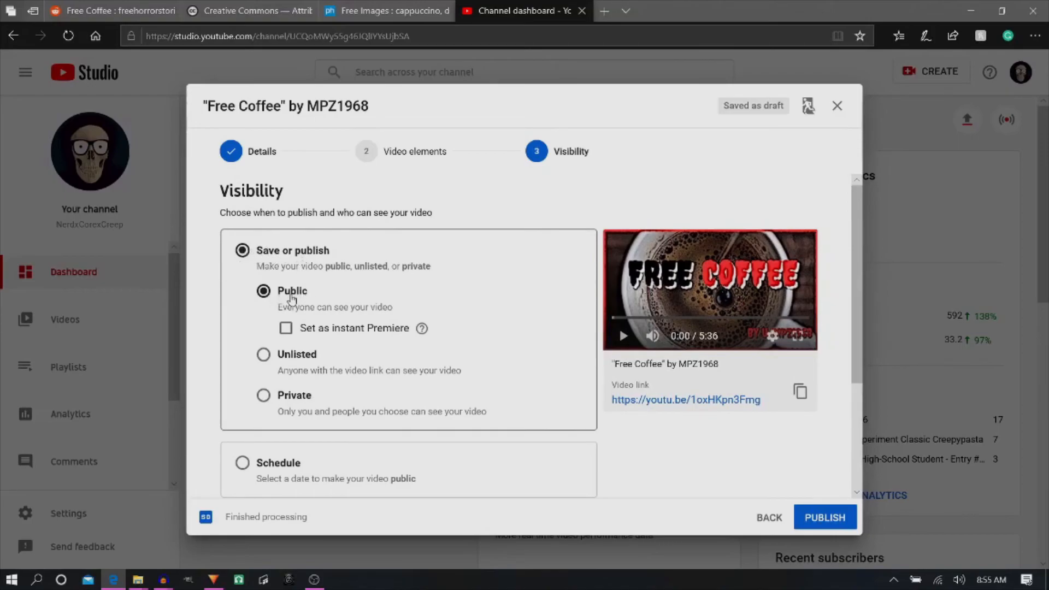
scroll(292, 298, down, 2)
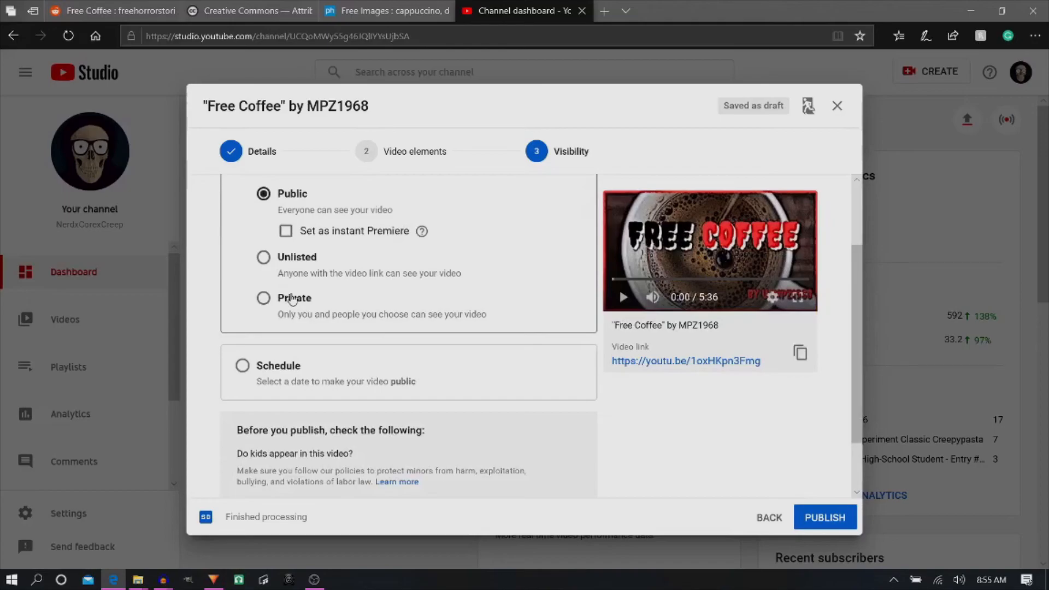
scroll(432, 235, down, 1)
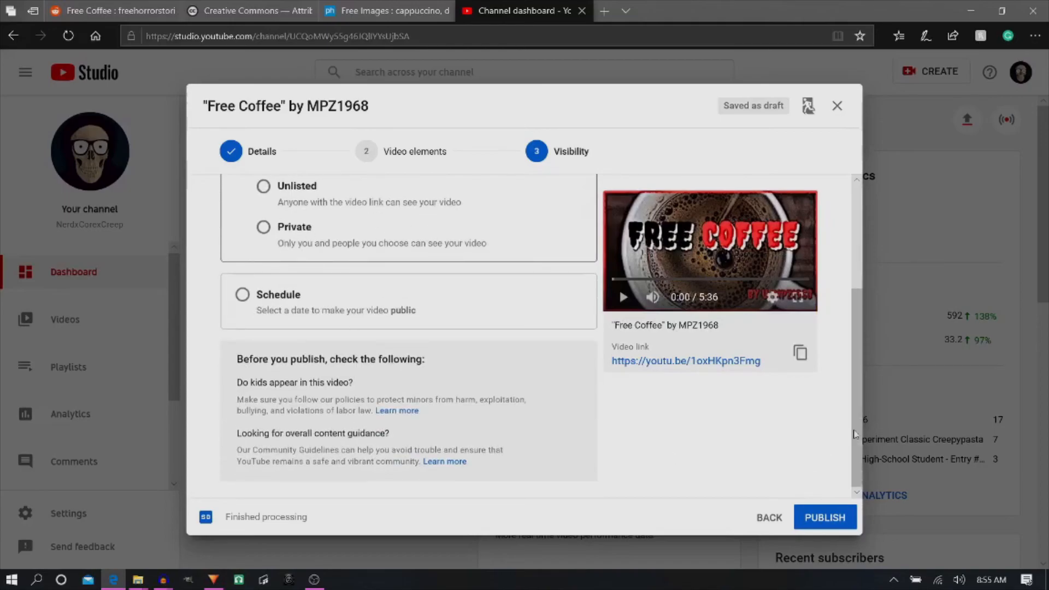
click(829, 520)
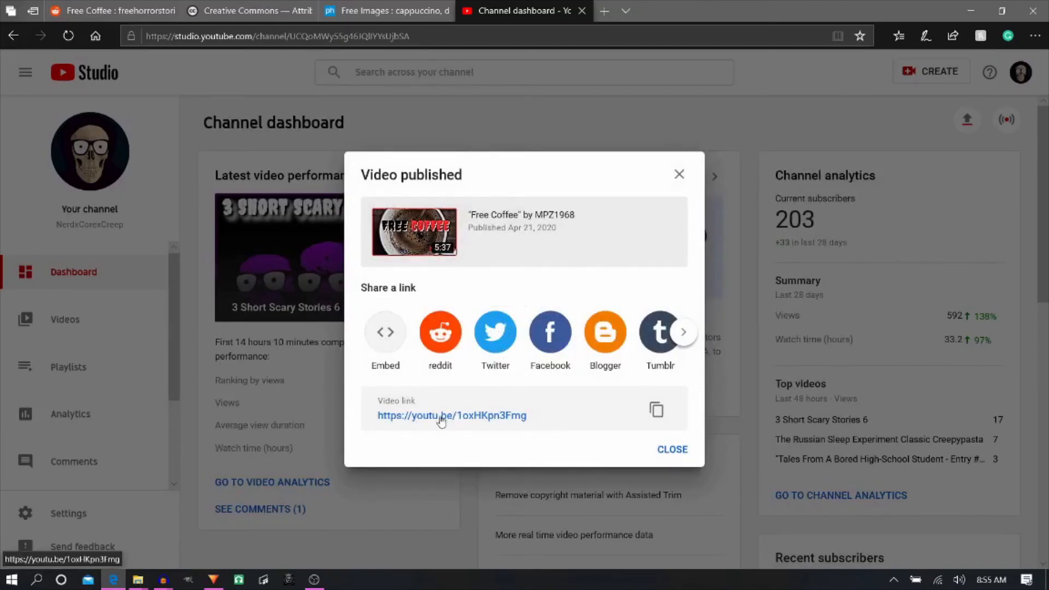
- Share the published video on Twitter, starting the tweet with "New video upload! 1 of 2 today" above the title and link
click(495, 335)
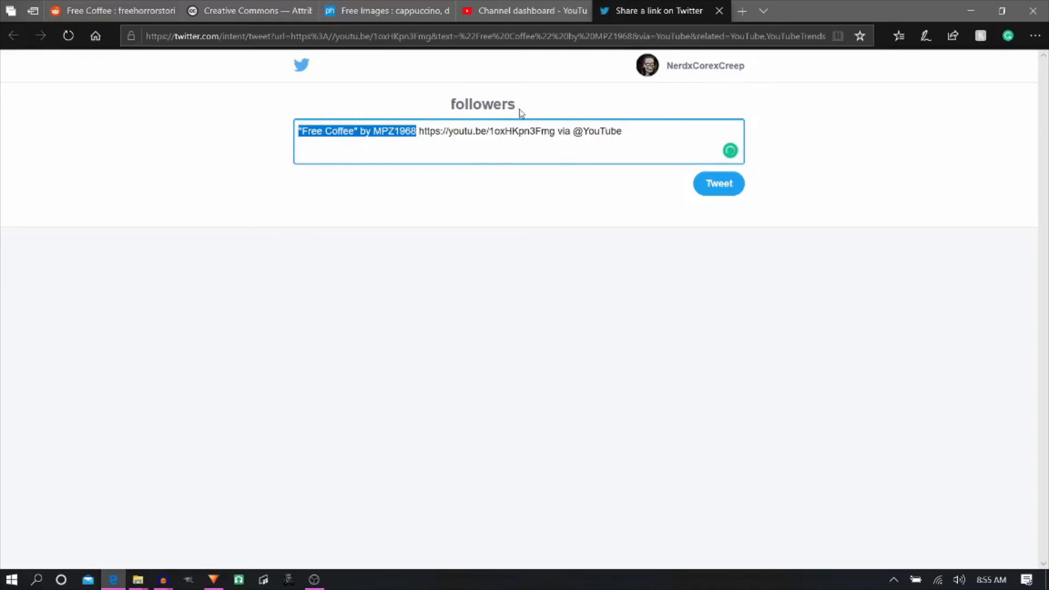
key(Return)
key(Return)
text(New video)
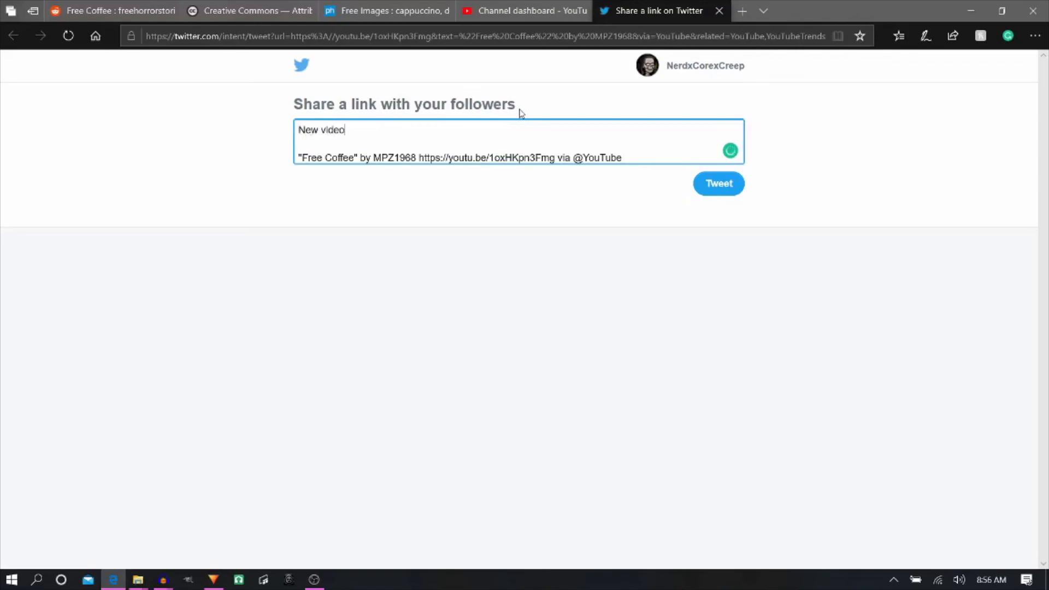
text( upload! 1 of 2 today)
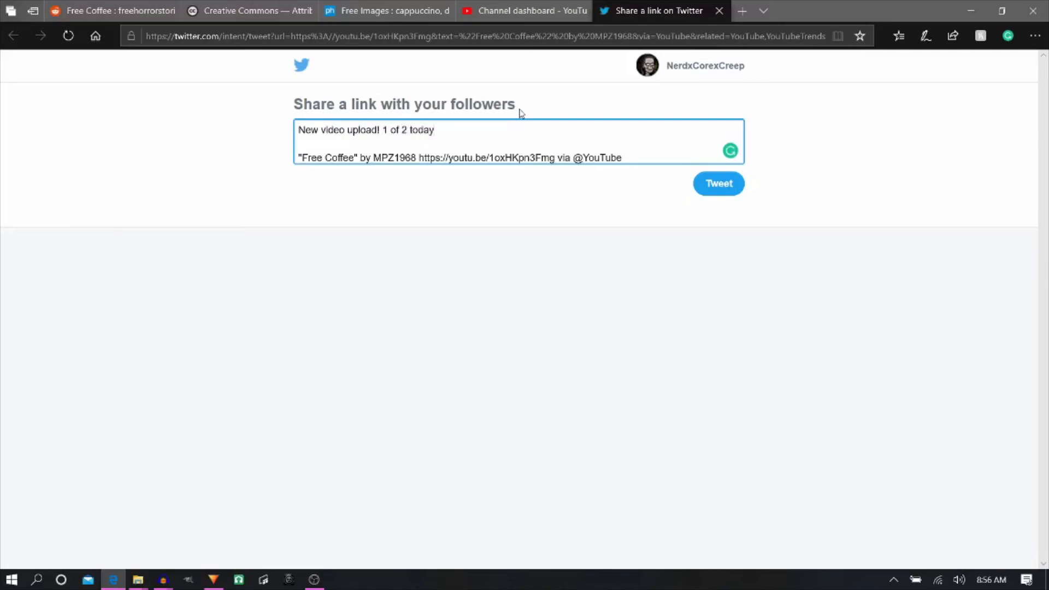
text(, later will be my 200 subcriber s)
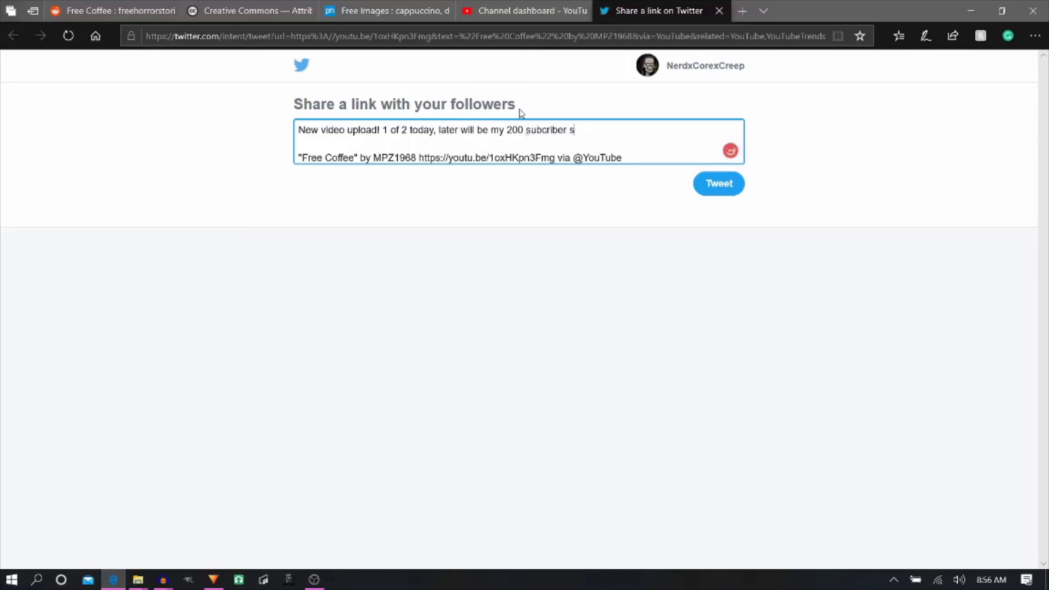
text(pecial)
- Continue the tweet's opening line with ", later will be my 200 subscriber special", correcting the misspelled "subcriber"
click(527, 130)
click(299, 145)
click(567, 130)
click(527, 130)
mouse_move(554, 133)
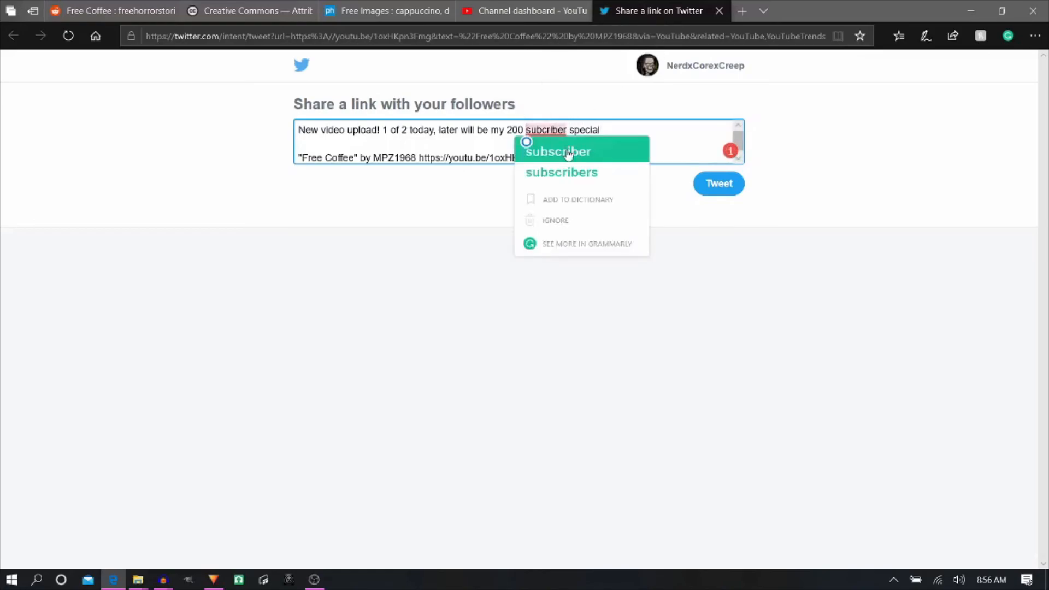
click(568, 152)
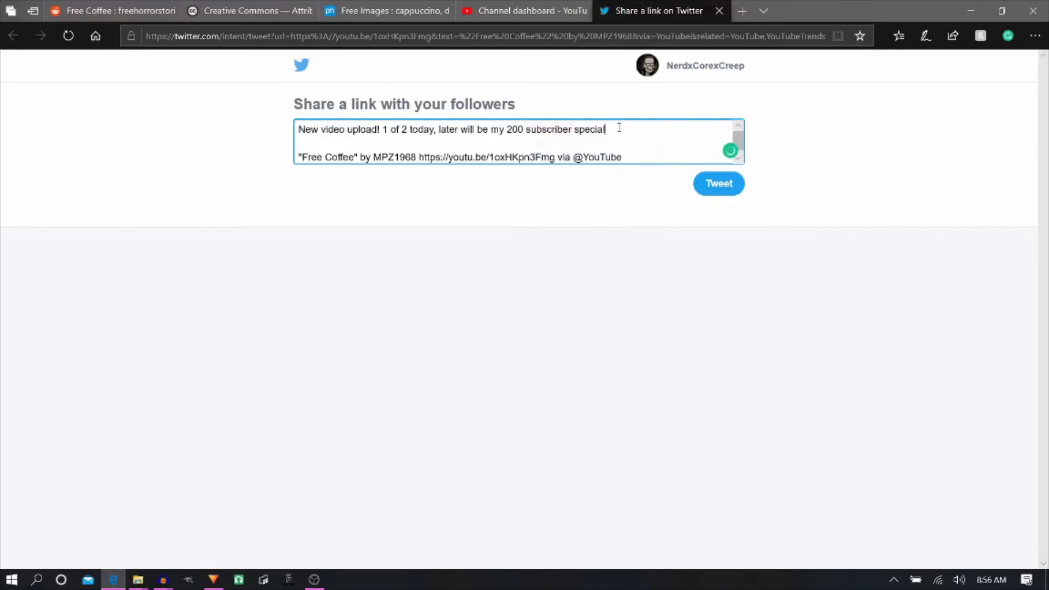
- Finish the tweet's opening sentence with ", which resulted in this video!"
text(, which resu)
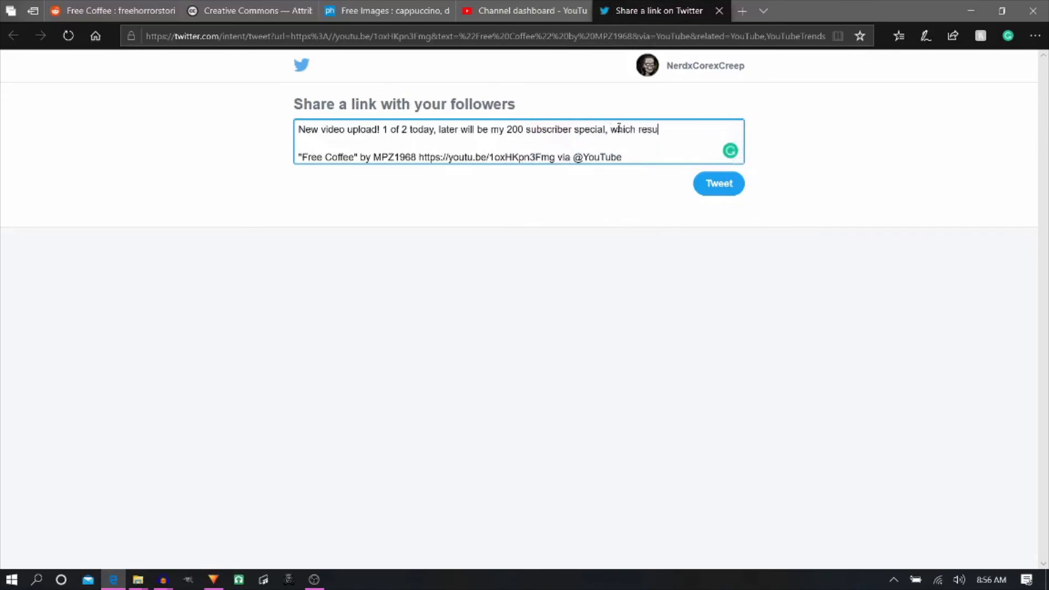
text(lted in this video!)
key(Return)
text(Fea)
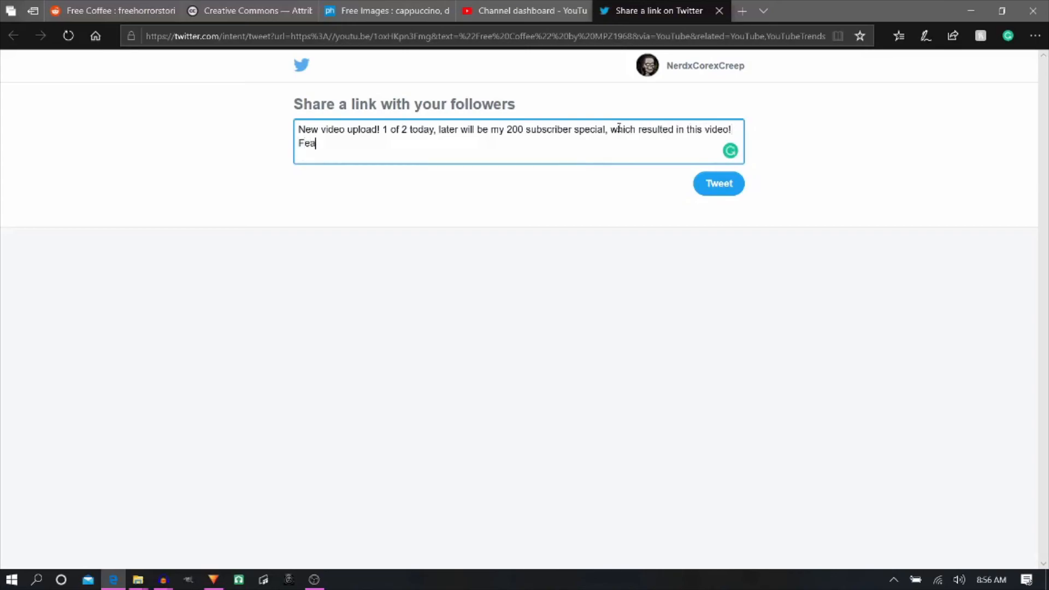
text(turing music by @myuusic)
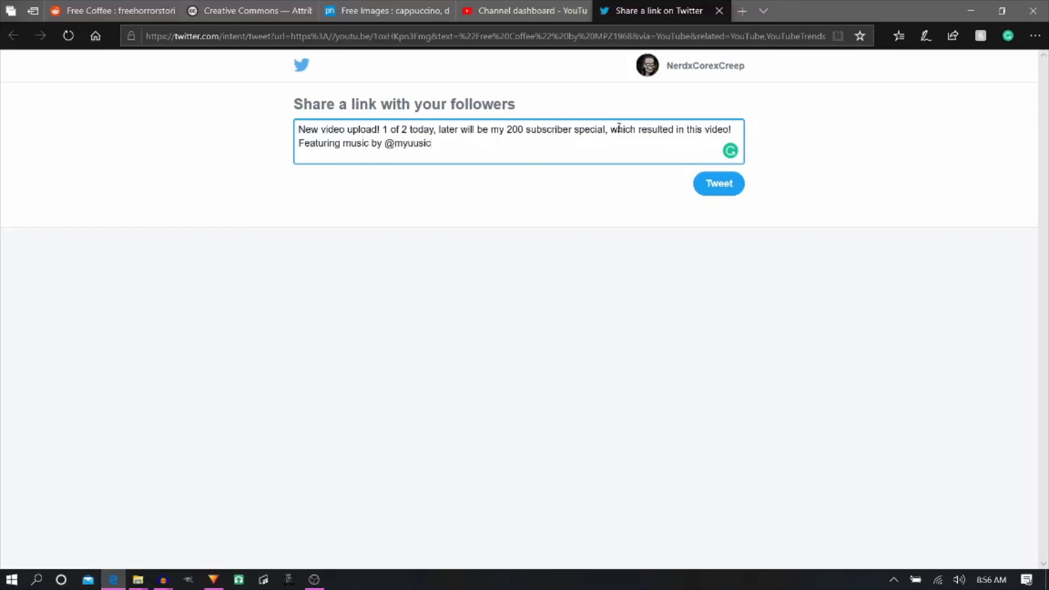
key(Tab)
key(Return)
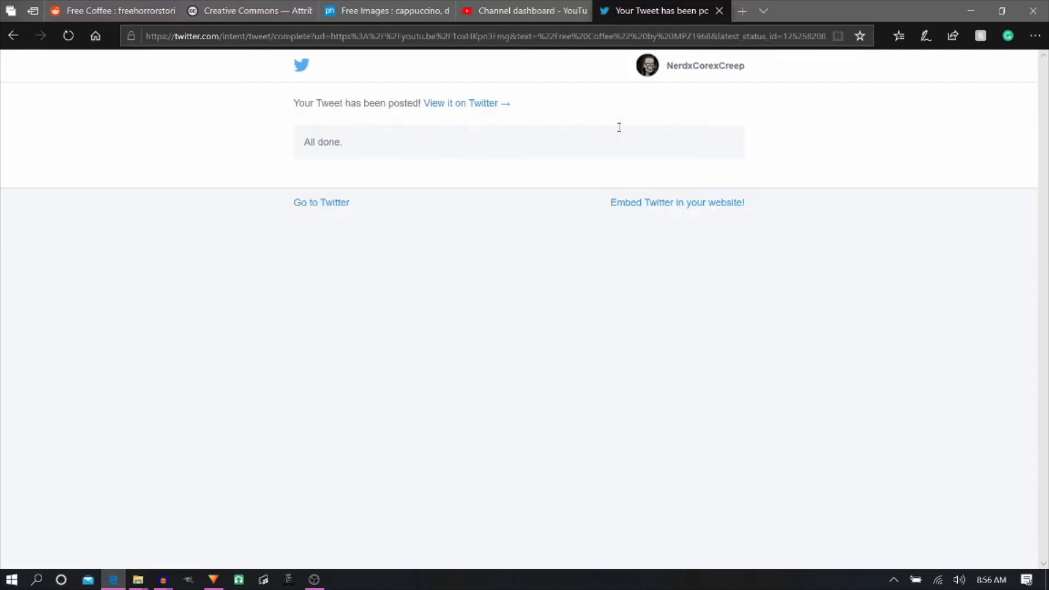
- Open the published "Free Coffee" video from its link in YouTube Studio and review its watch page and description
click(541, 13)
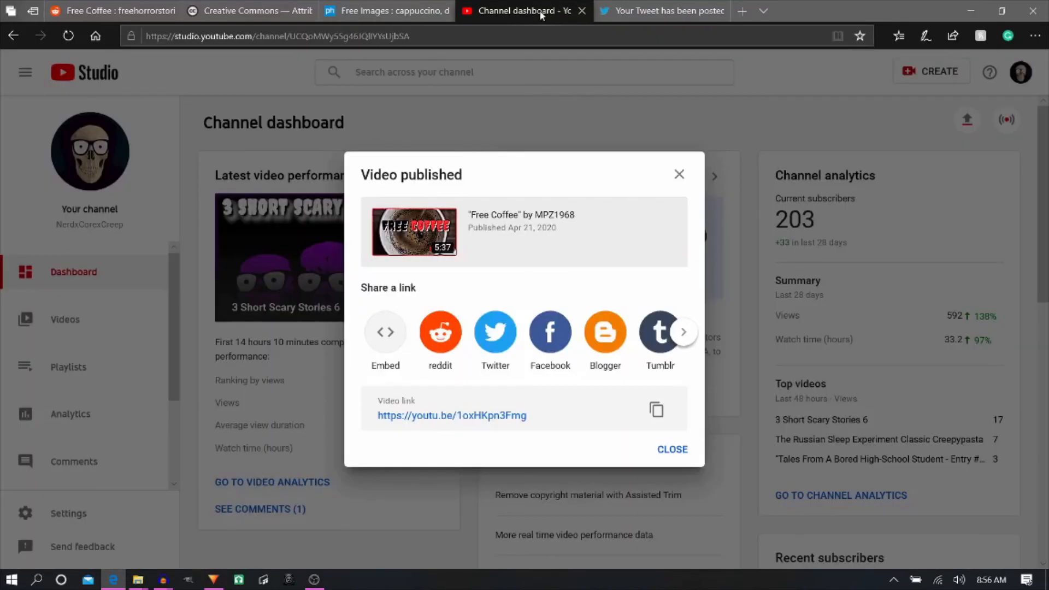
click(481, 417)
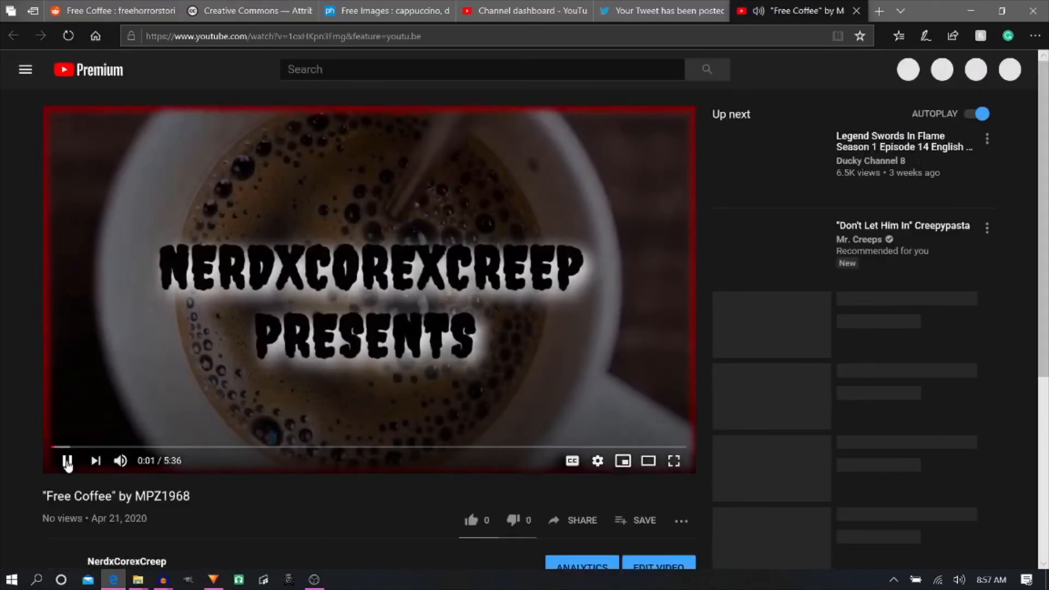
scroll(86, 460, down, 4)
scroll(86, 460, up, 3)
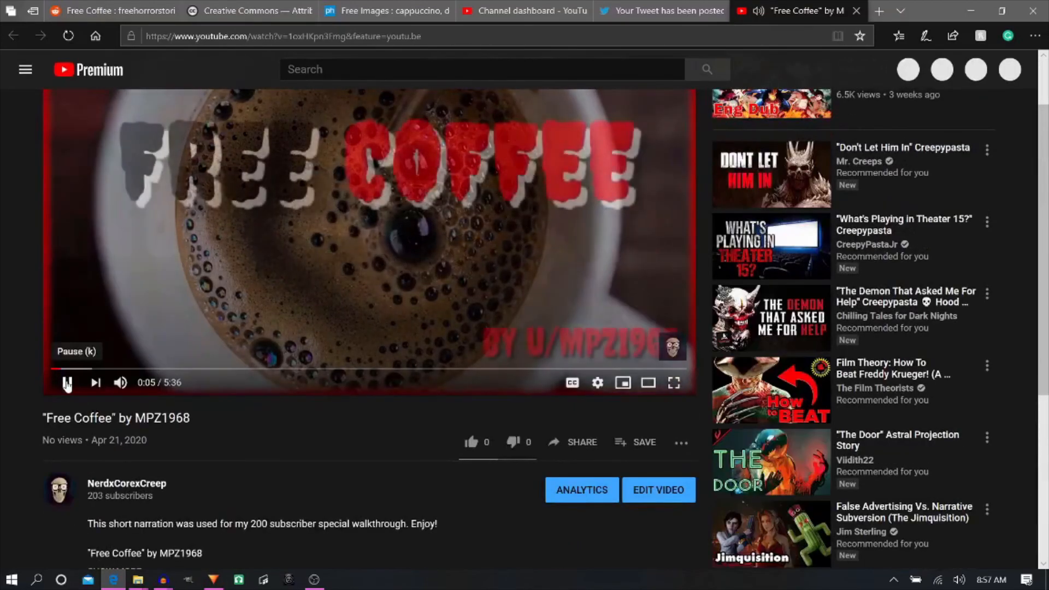
- Copy the published video's link from the YouTube Studio publishing confirmation
click(661, 10)
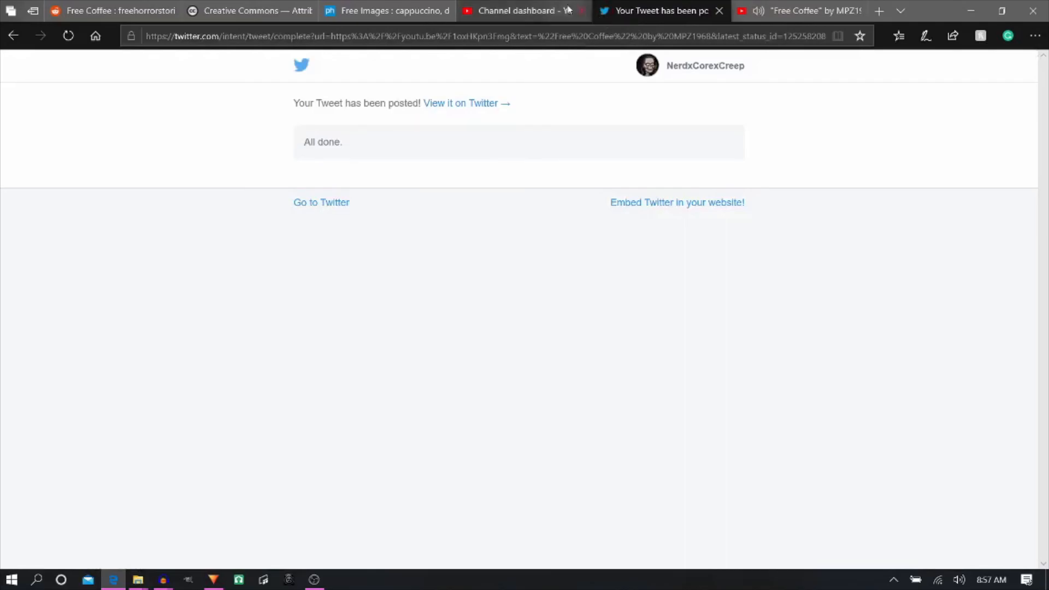
click(551, 6)
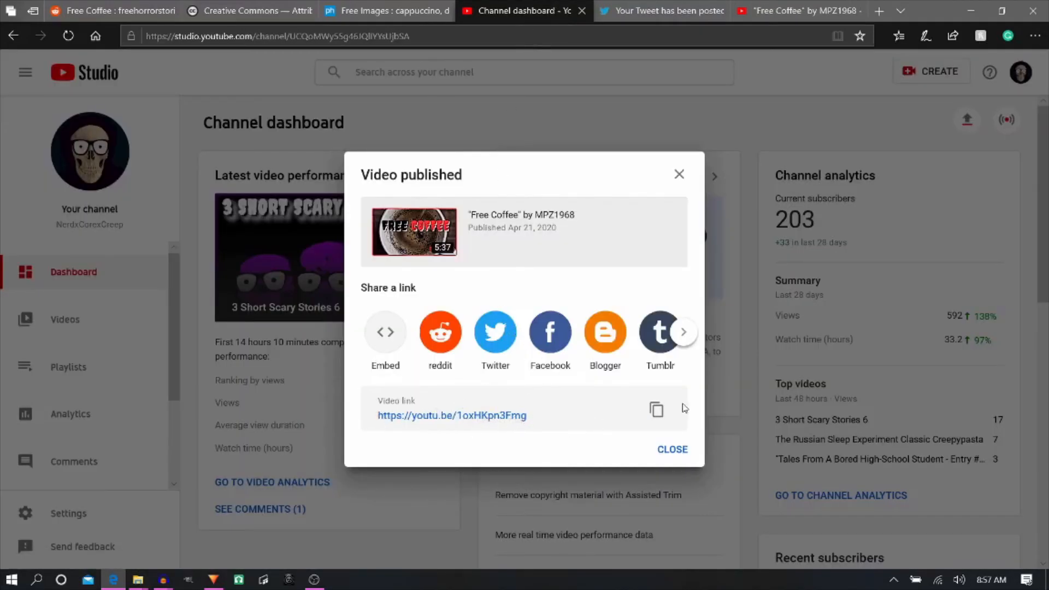
click(656, 410)
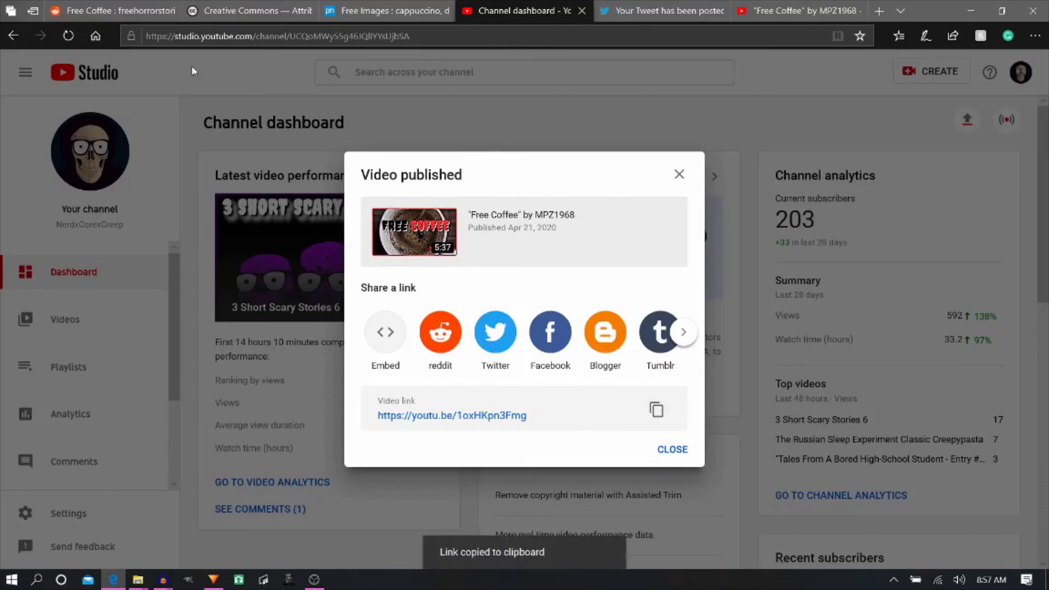
- On the Reddit "Free Coffee" post, begin a comment reading "Great story, here is a narration of it I used for my 200 subscriber special"
click(129, 9)
scroll(329, 406, down, 15)
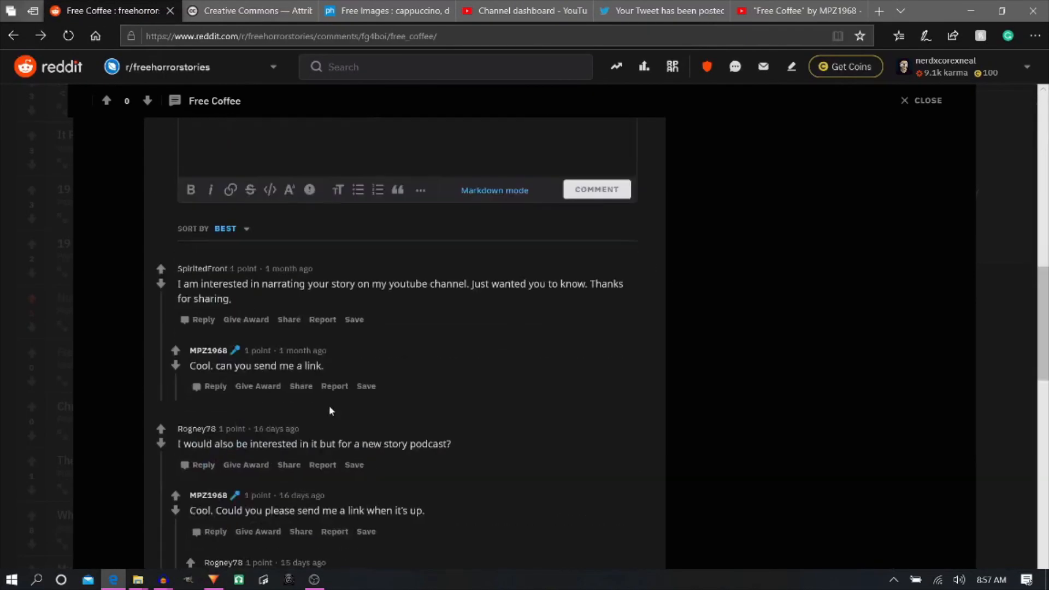
scroll(329, 405, up, 4)
click(273, 323)
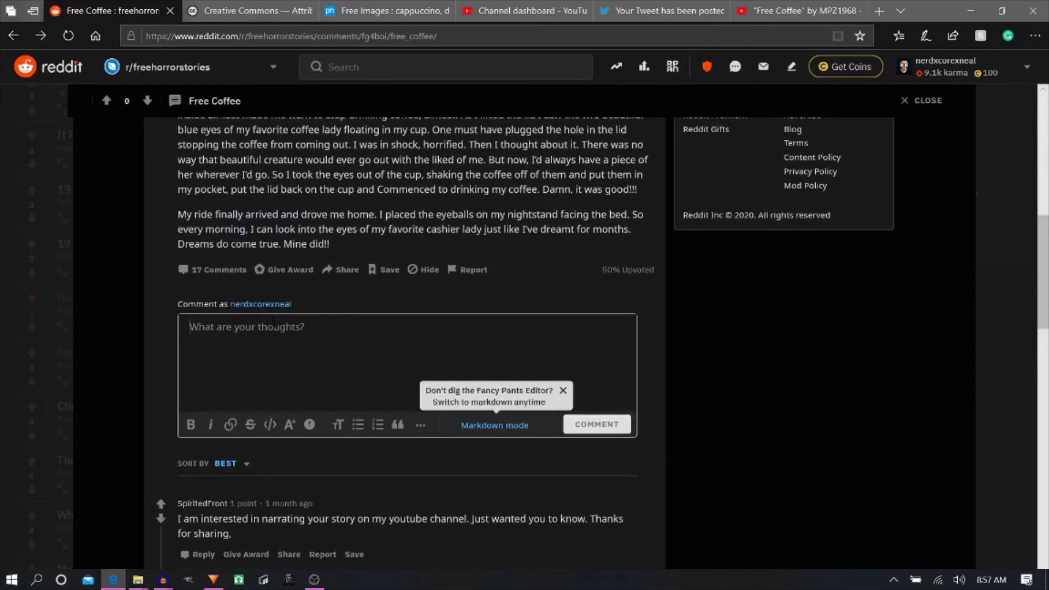
text(Great )
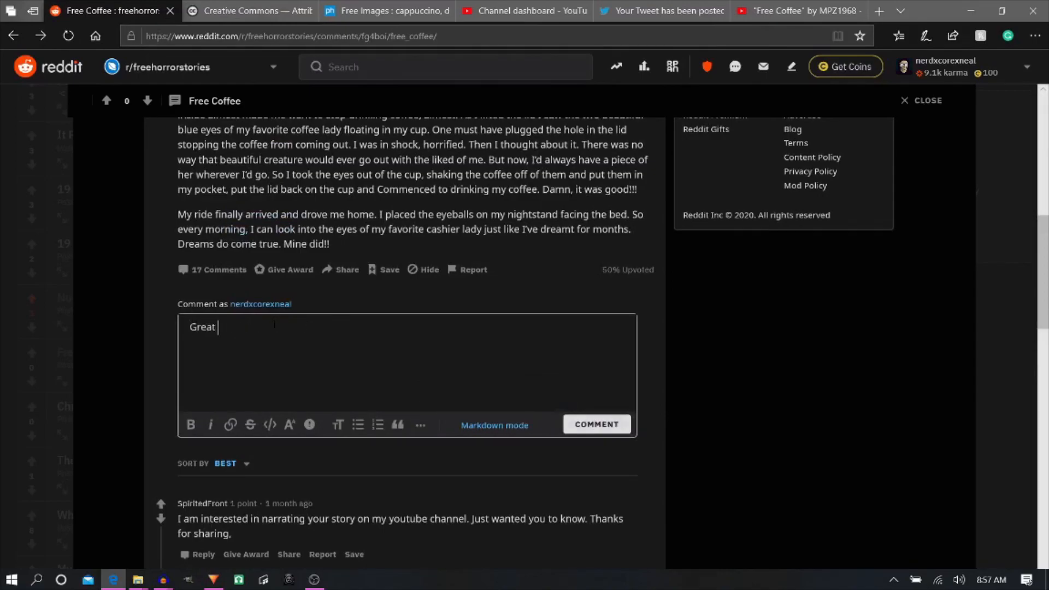
text(story, here is a narration of it)
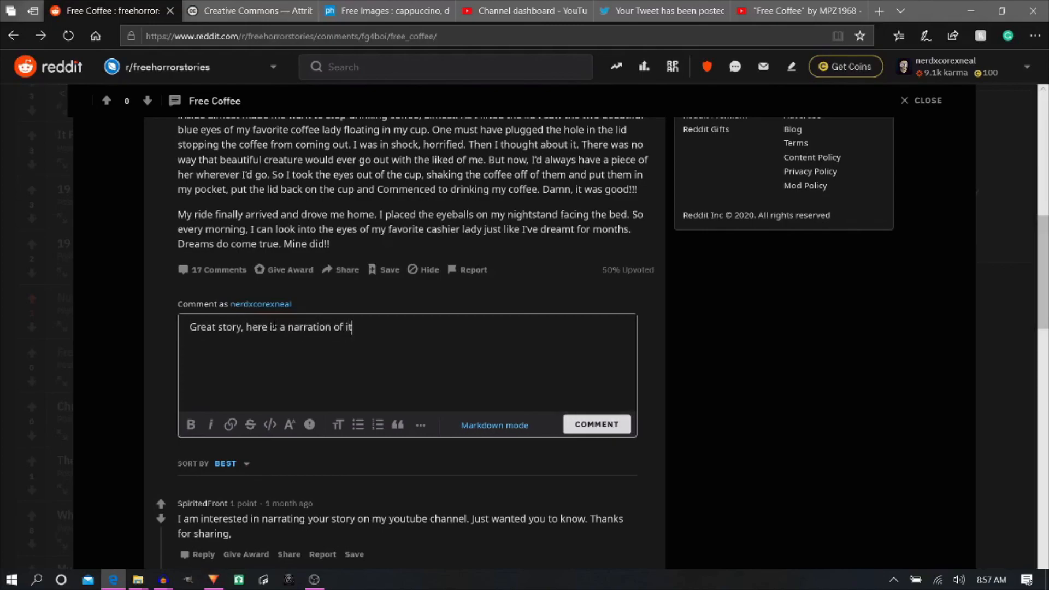
text( I used for my 200 subscriber special)
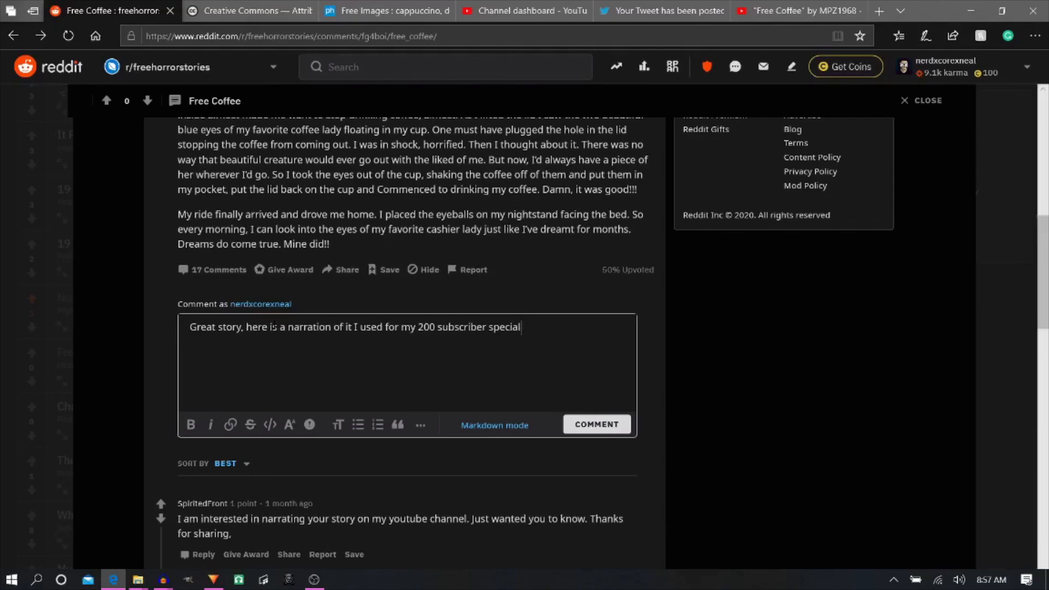
- Finish the Reddit comment with ", walkthrough! Hope you like it!" and post it
text(, walkthrough! Hope )
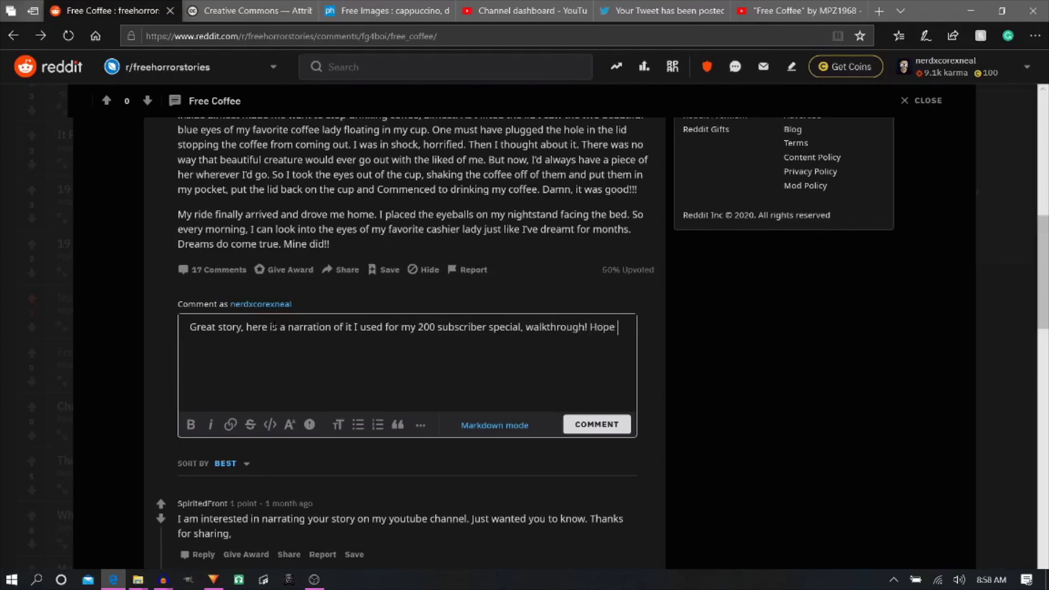
text(you like it!)
key(ctrl+Return)
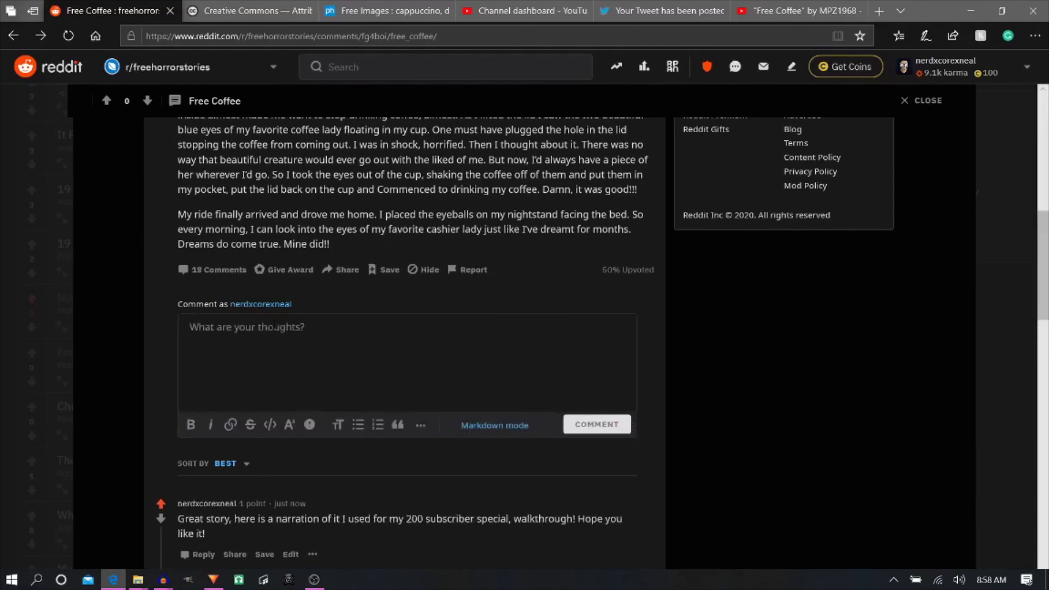
scroll(405, 328, down, 1)
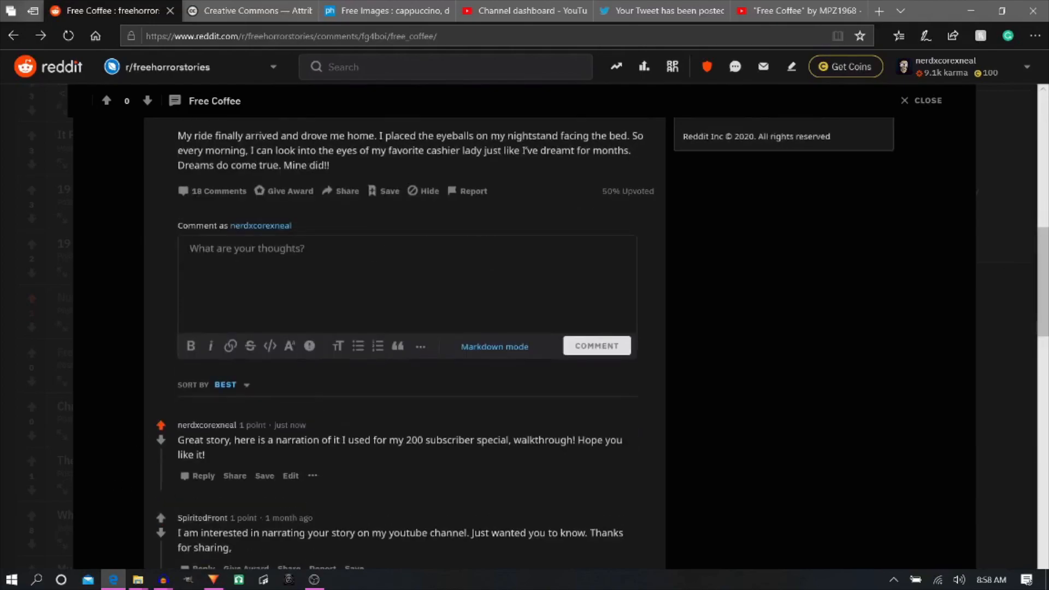
scroll(256, 505, down, 1)
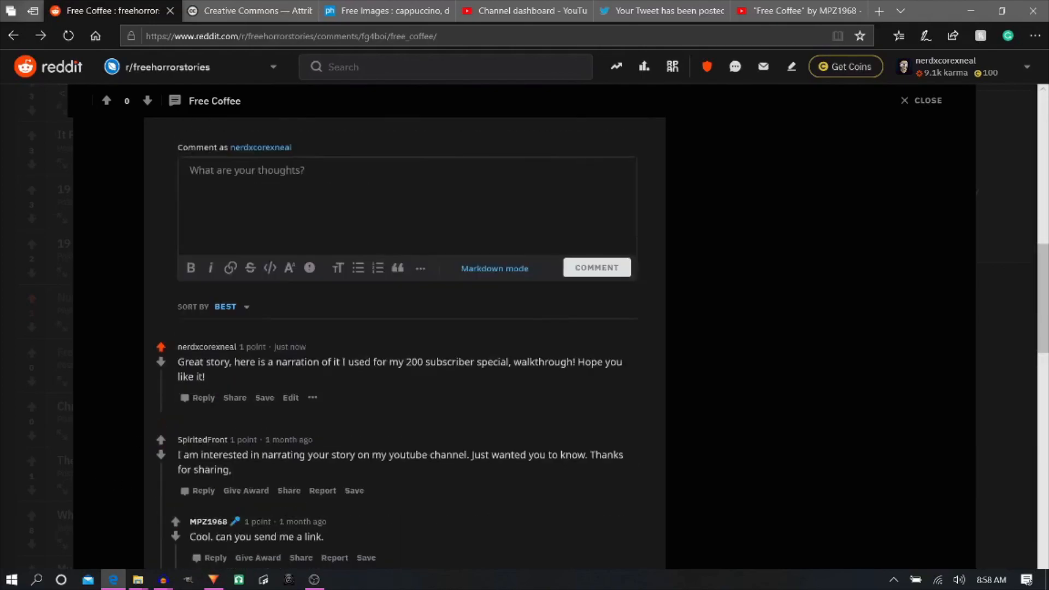
click(290, 398)
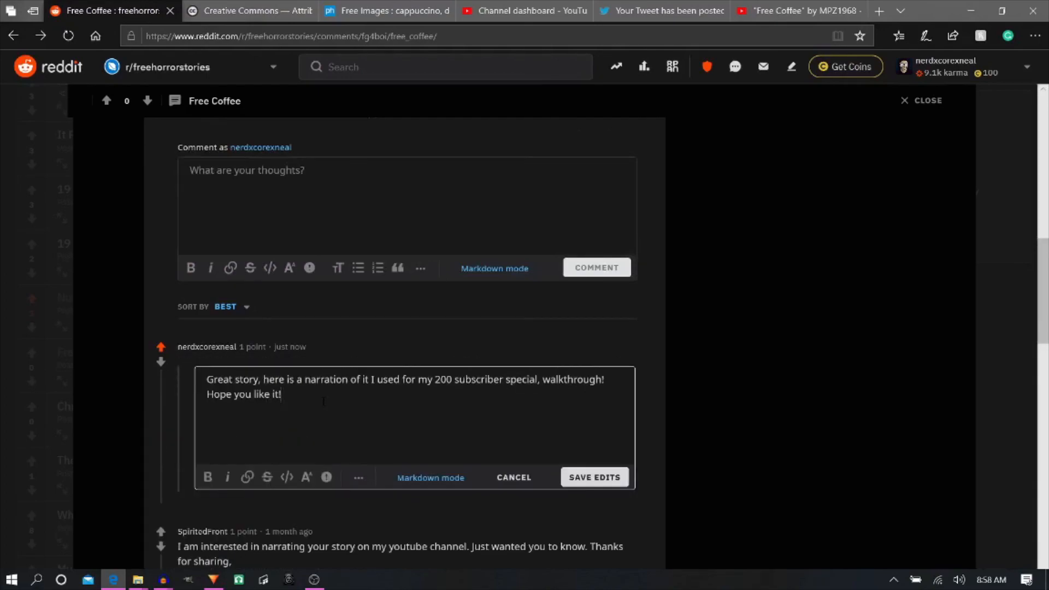
key(ctrl+v)
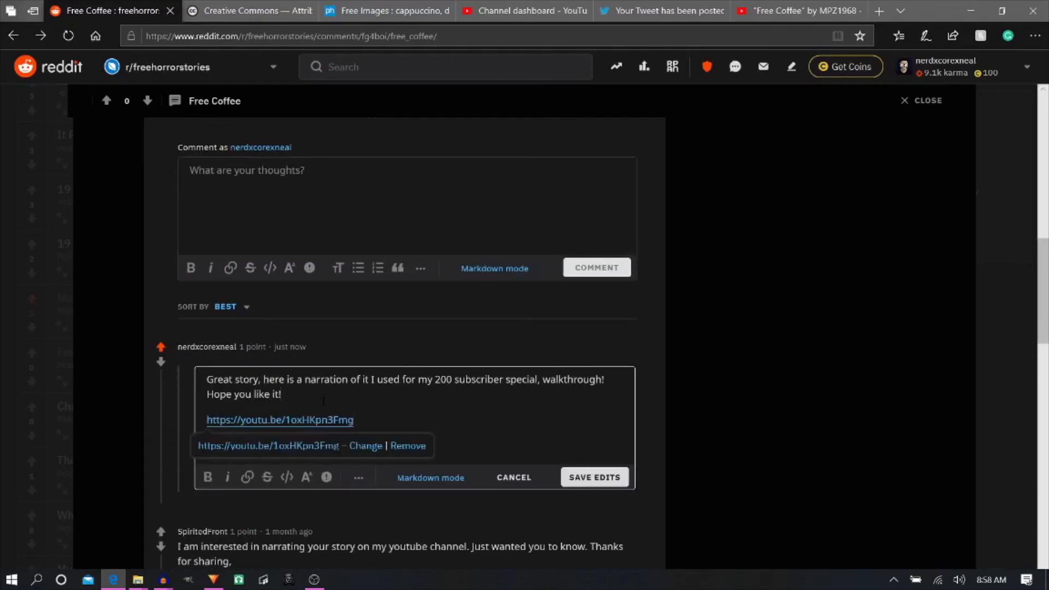
click(596, 476)
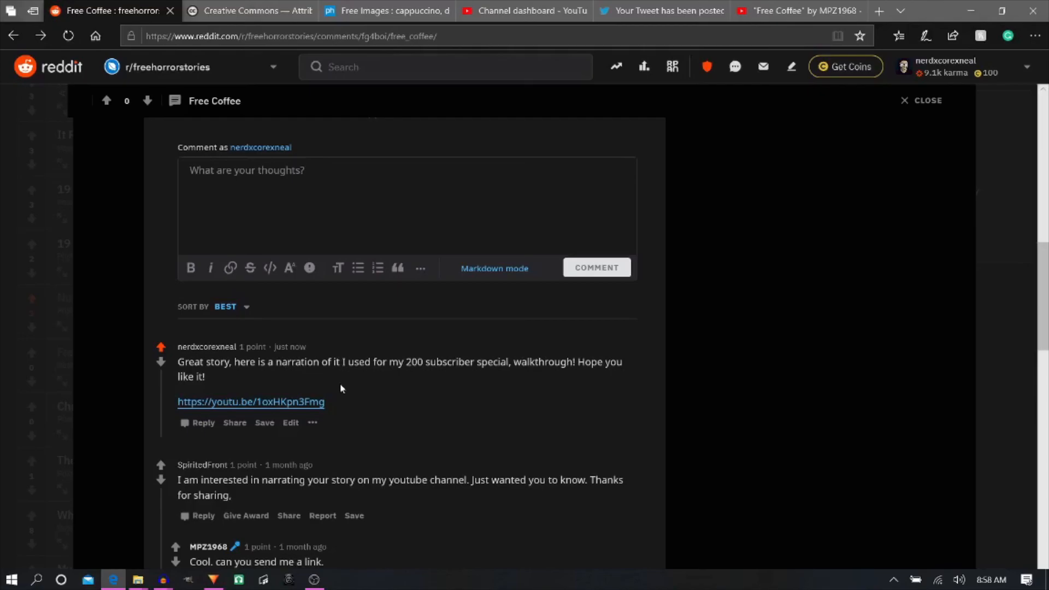
- Return to the "Free Coffee" video's watch page on YouTube and view its player
click(797, 11)
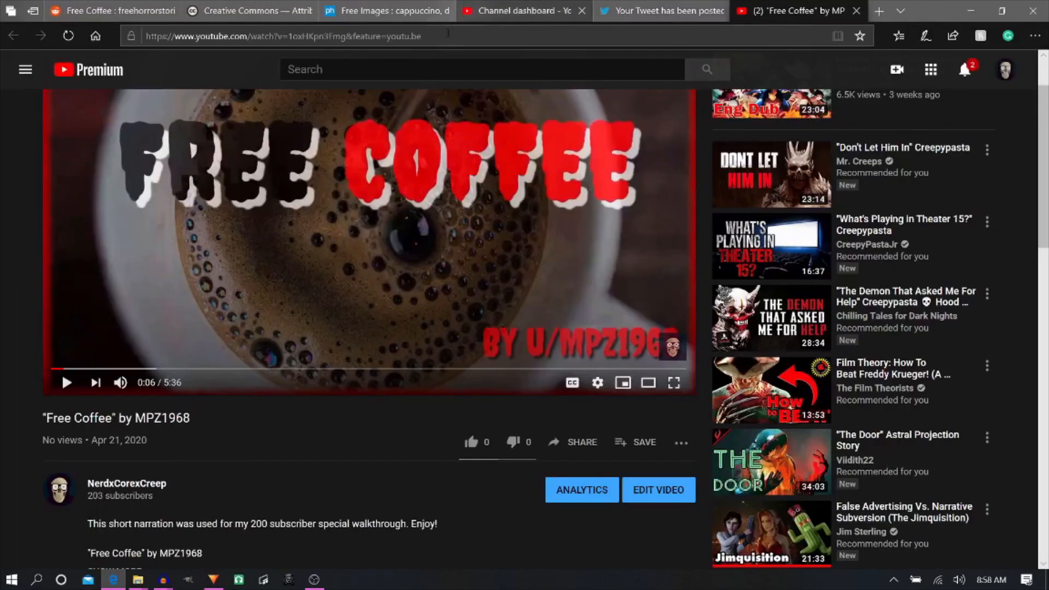
scroll(327, 290, up, 2)
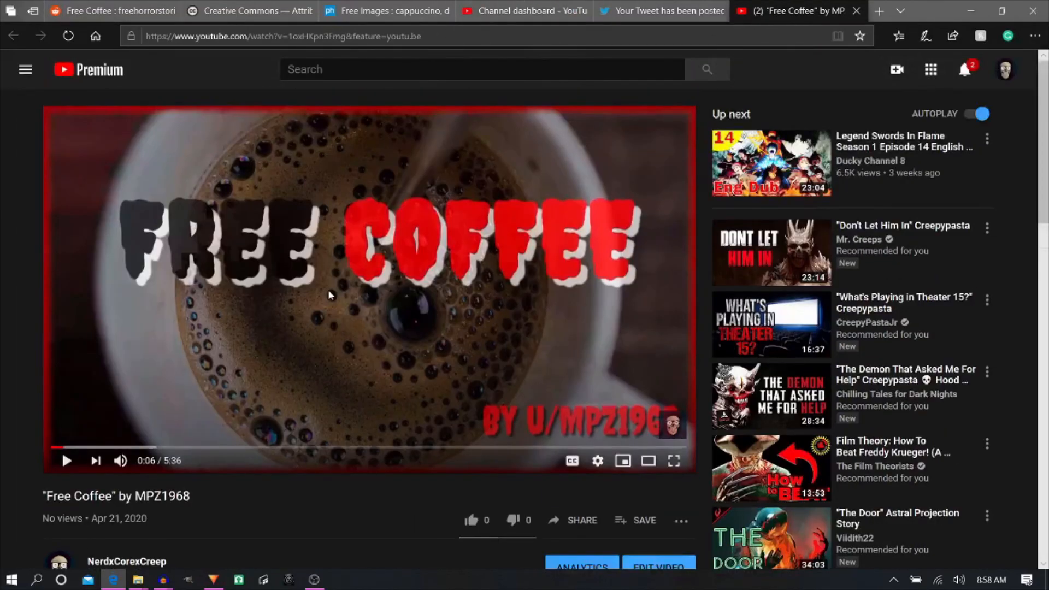